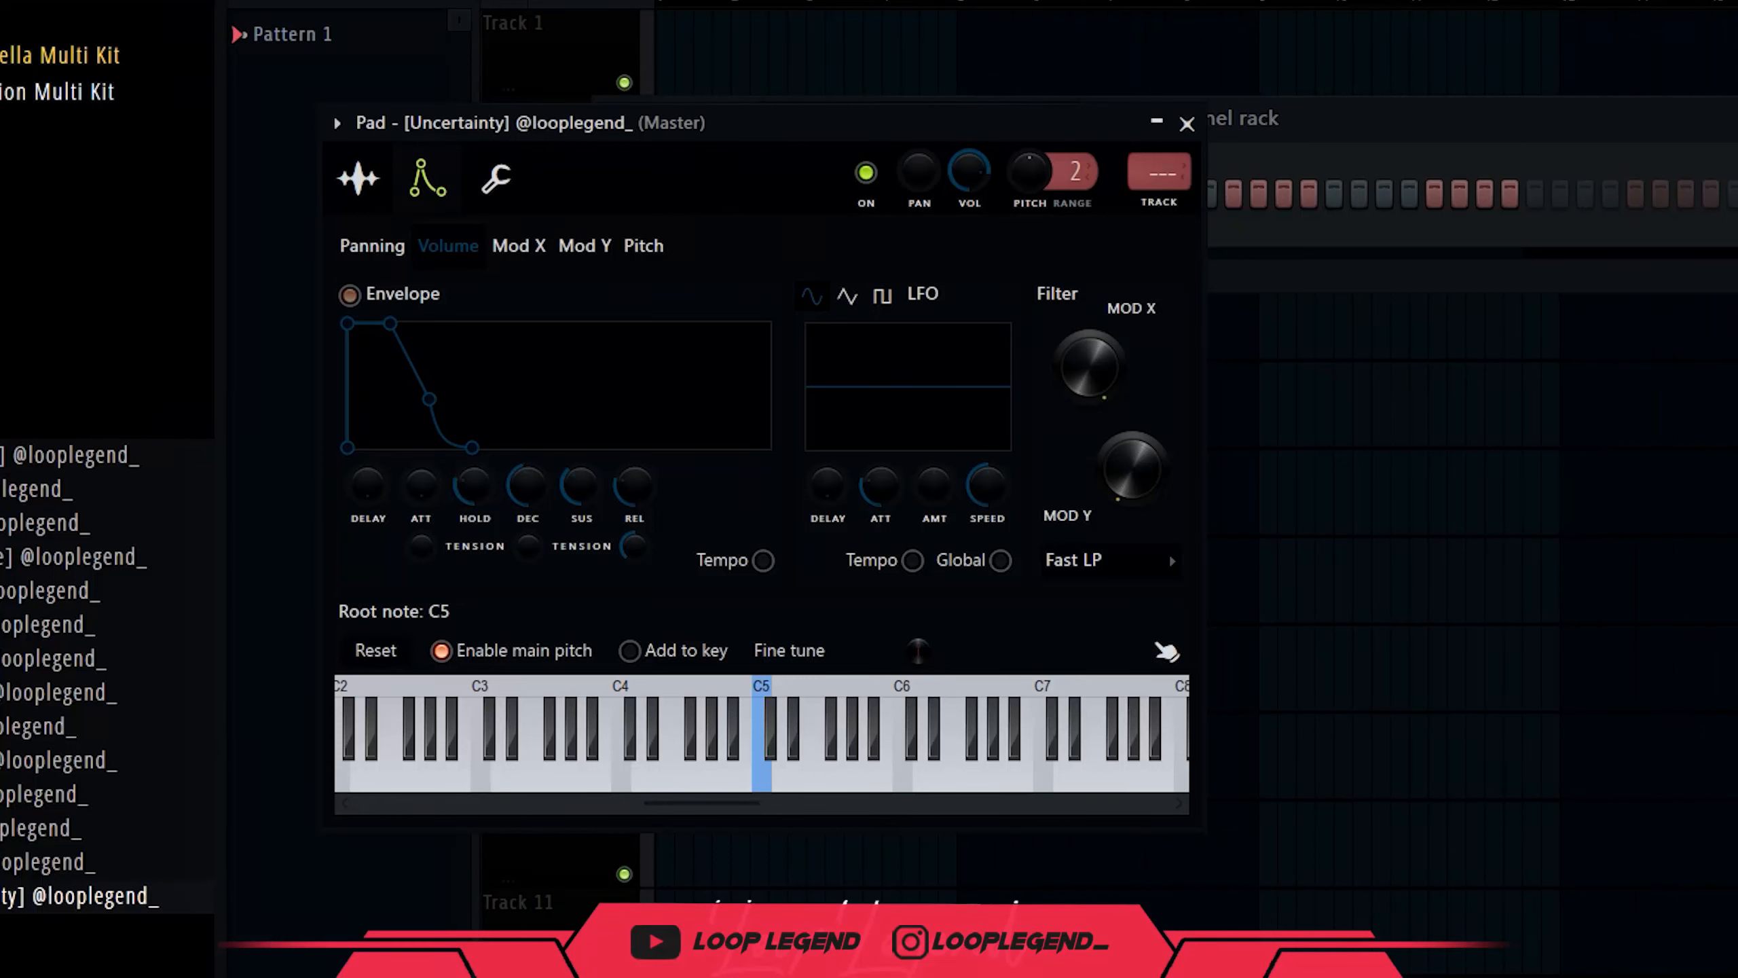
# Switch off Use loop points for the Uncertainty pad sample and open its piano roll.
pyautogui.click(382, 182)
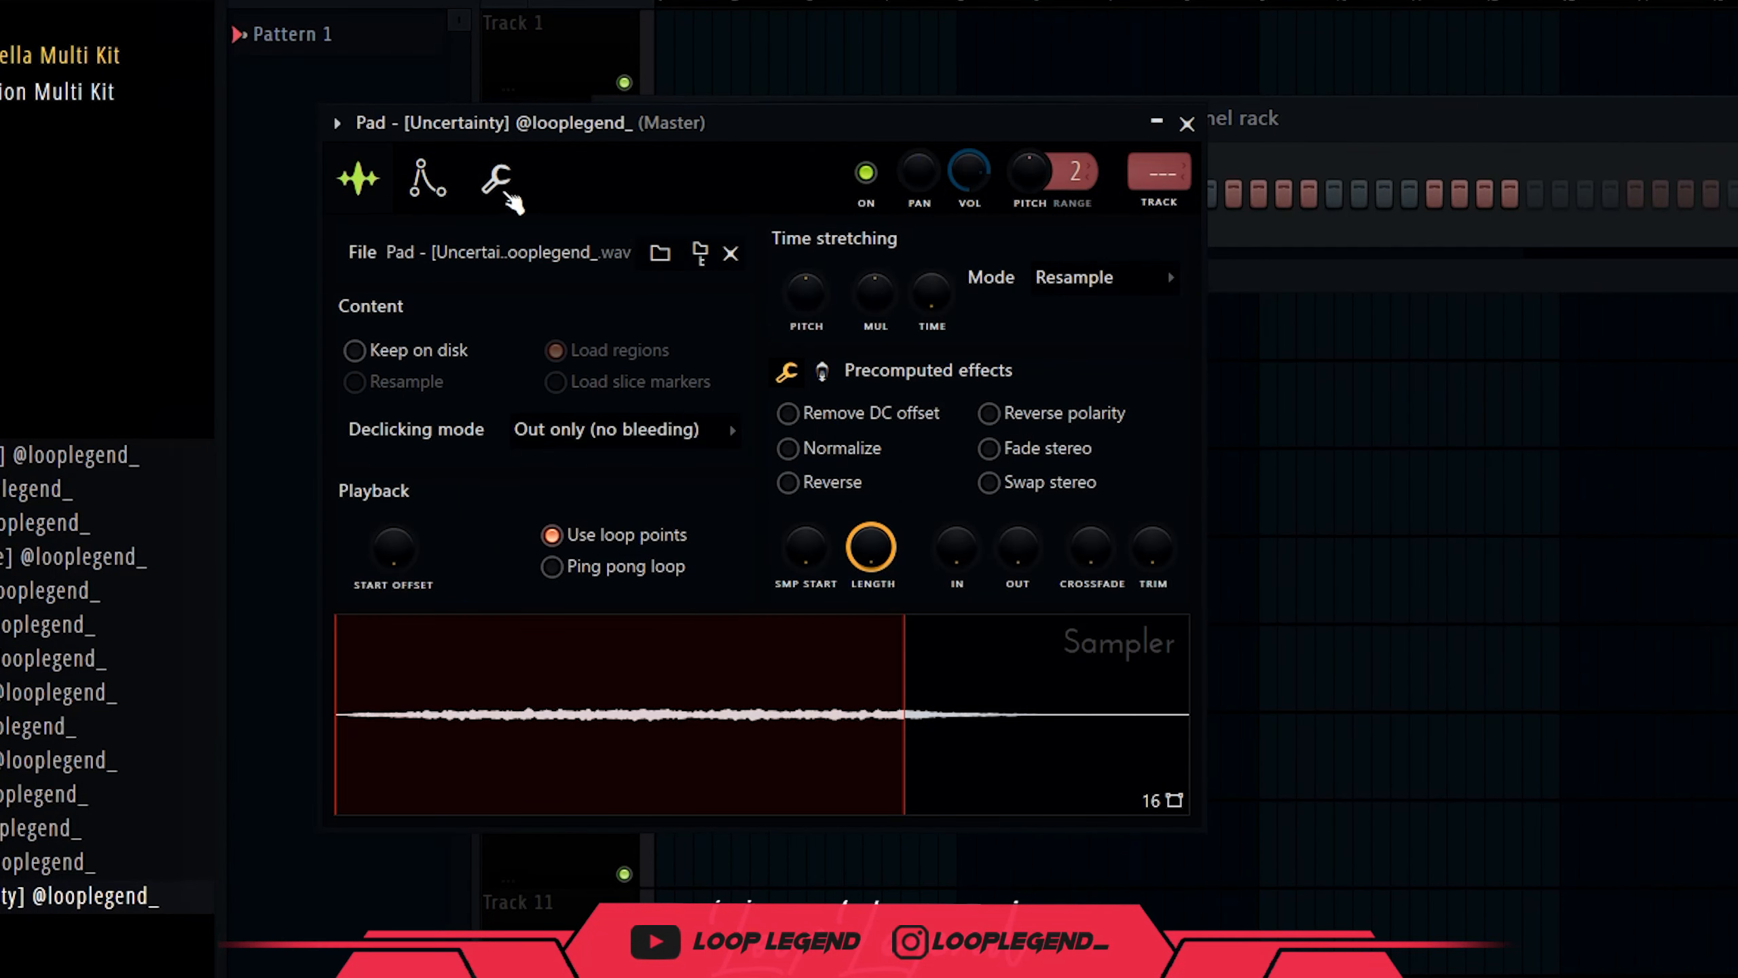
pyautogui.click(425, 179)
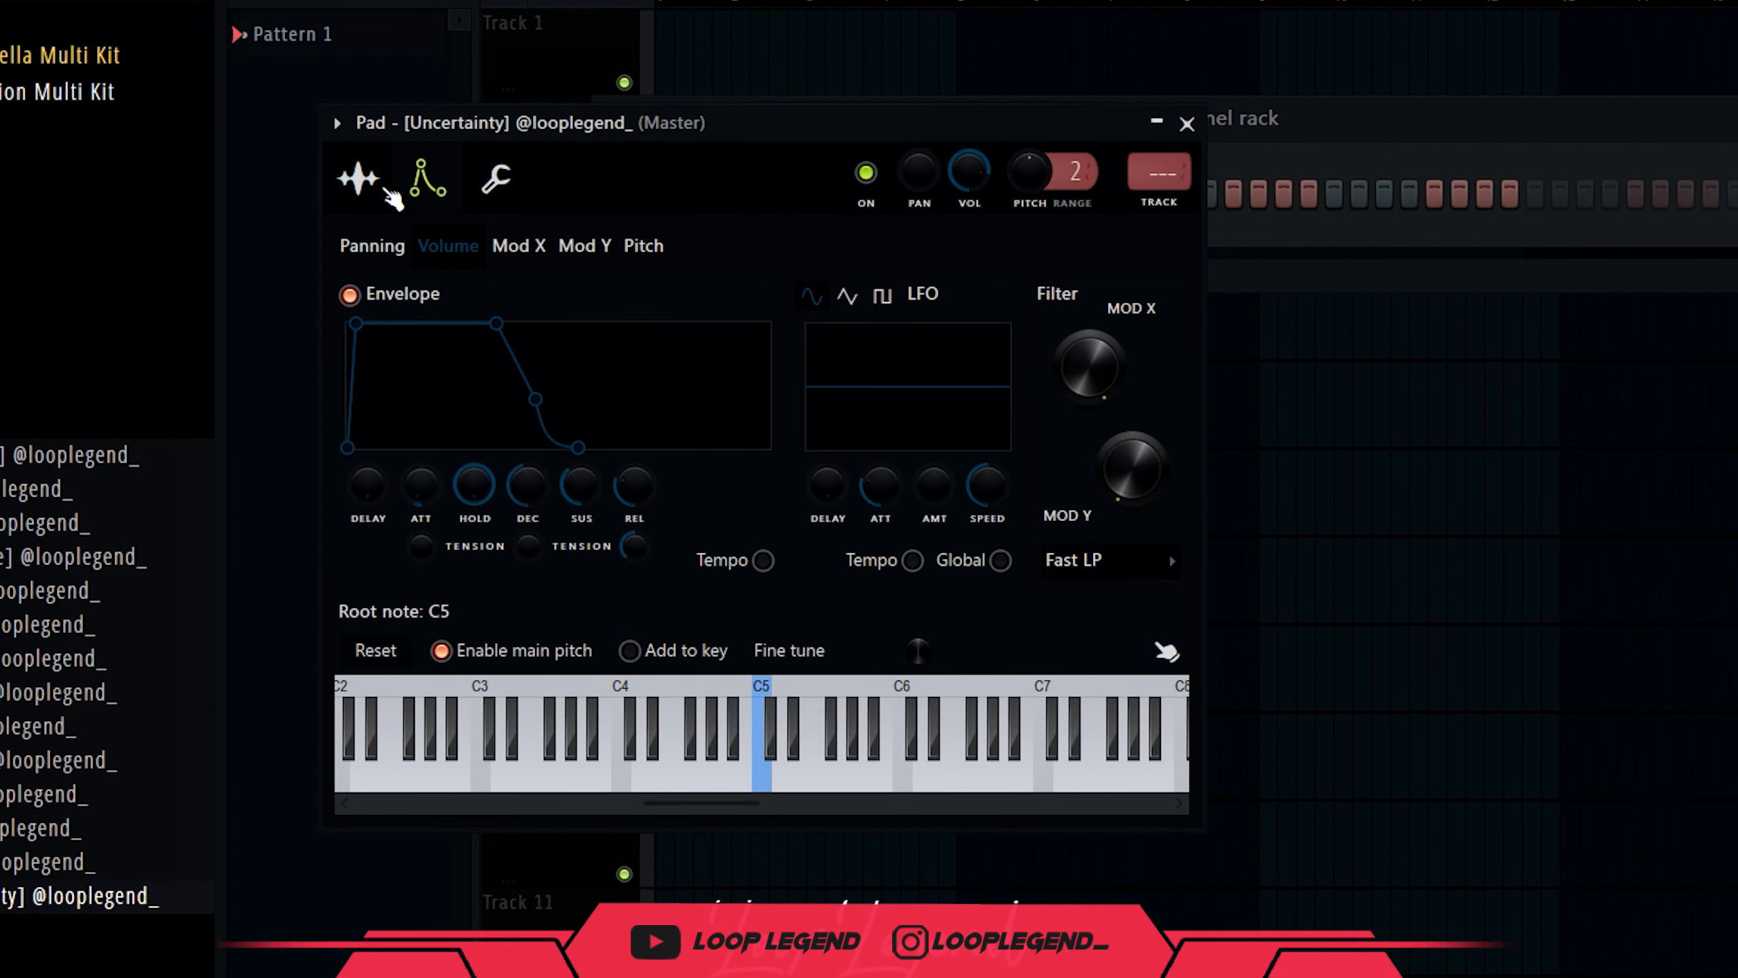
pyautogui.click(388, 194)
pyautogui.click(704, 540)
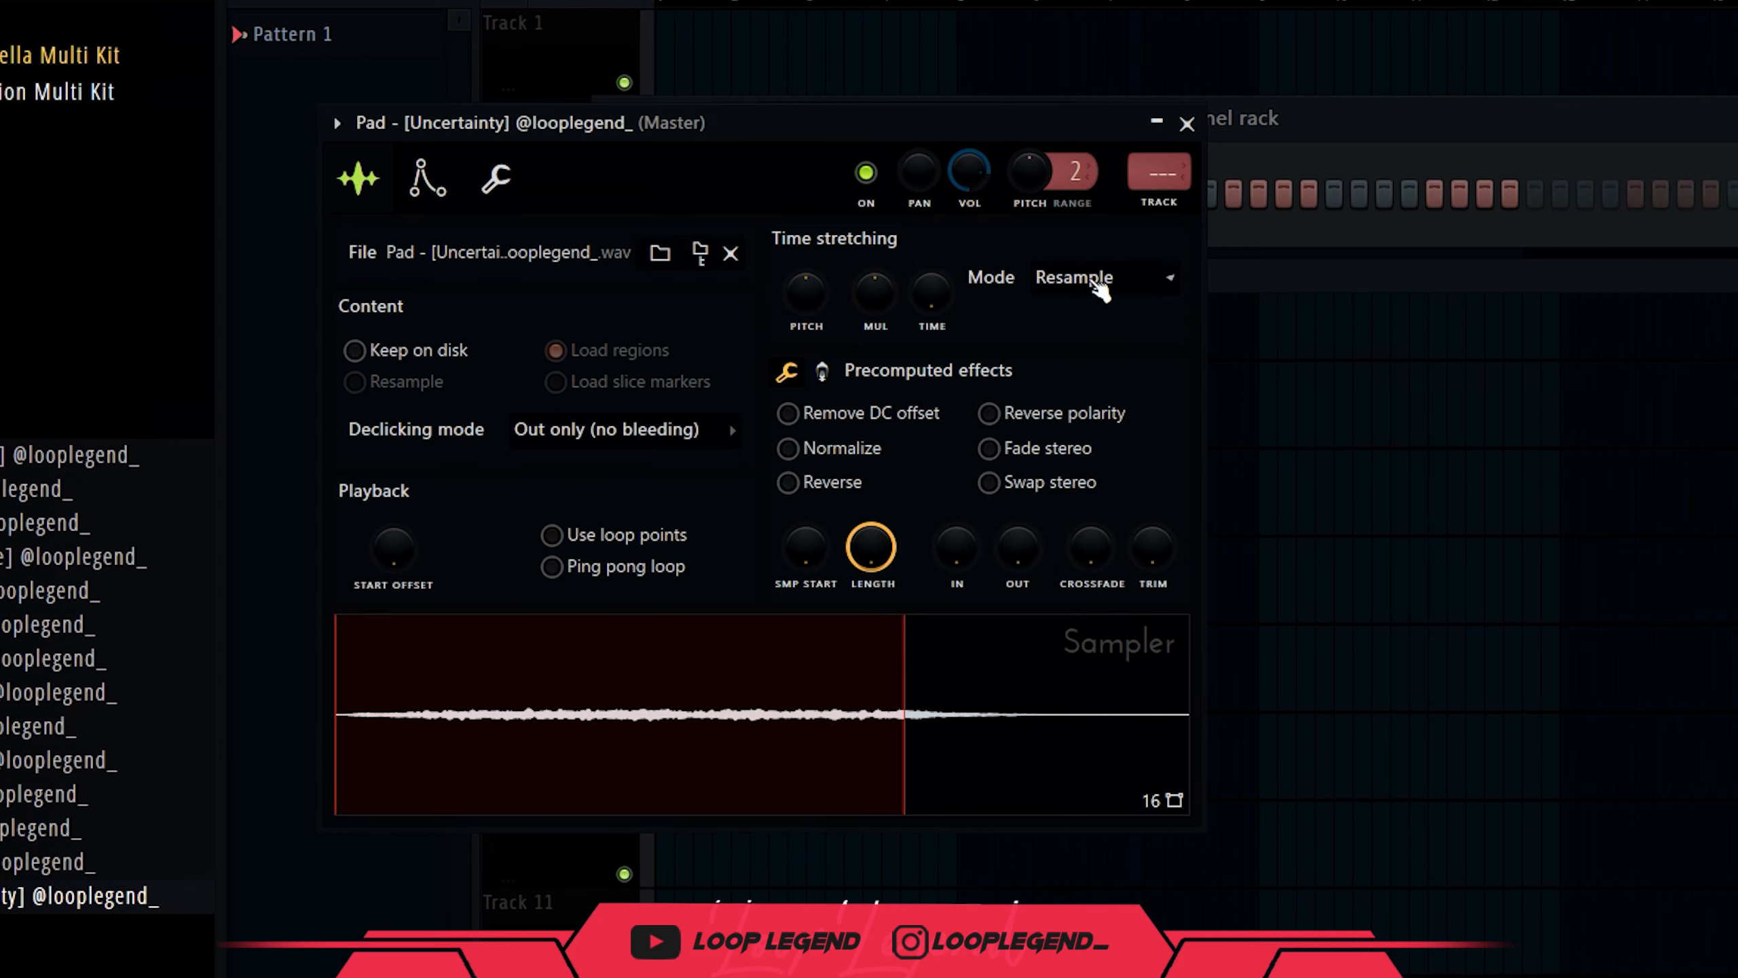
pyautogui.press('Escape')
pyautogui.press('F7')
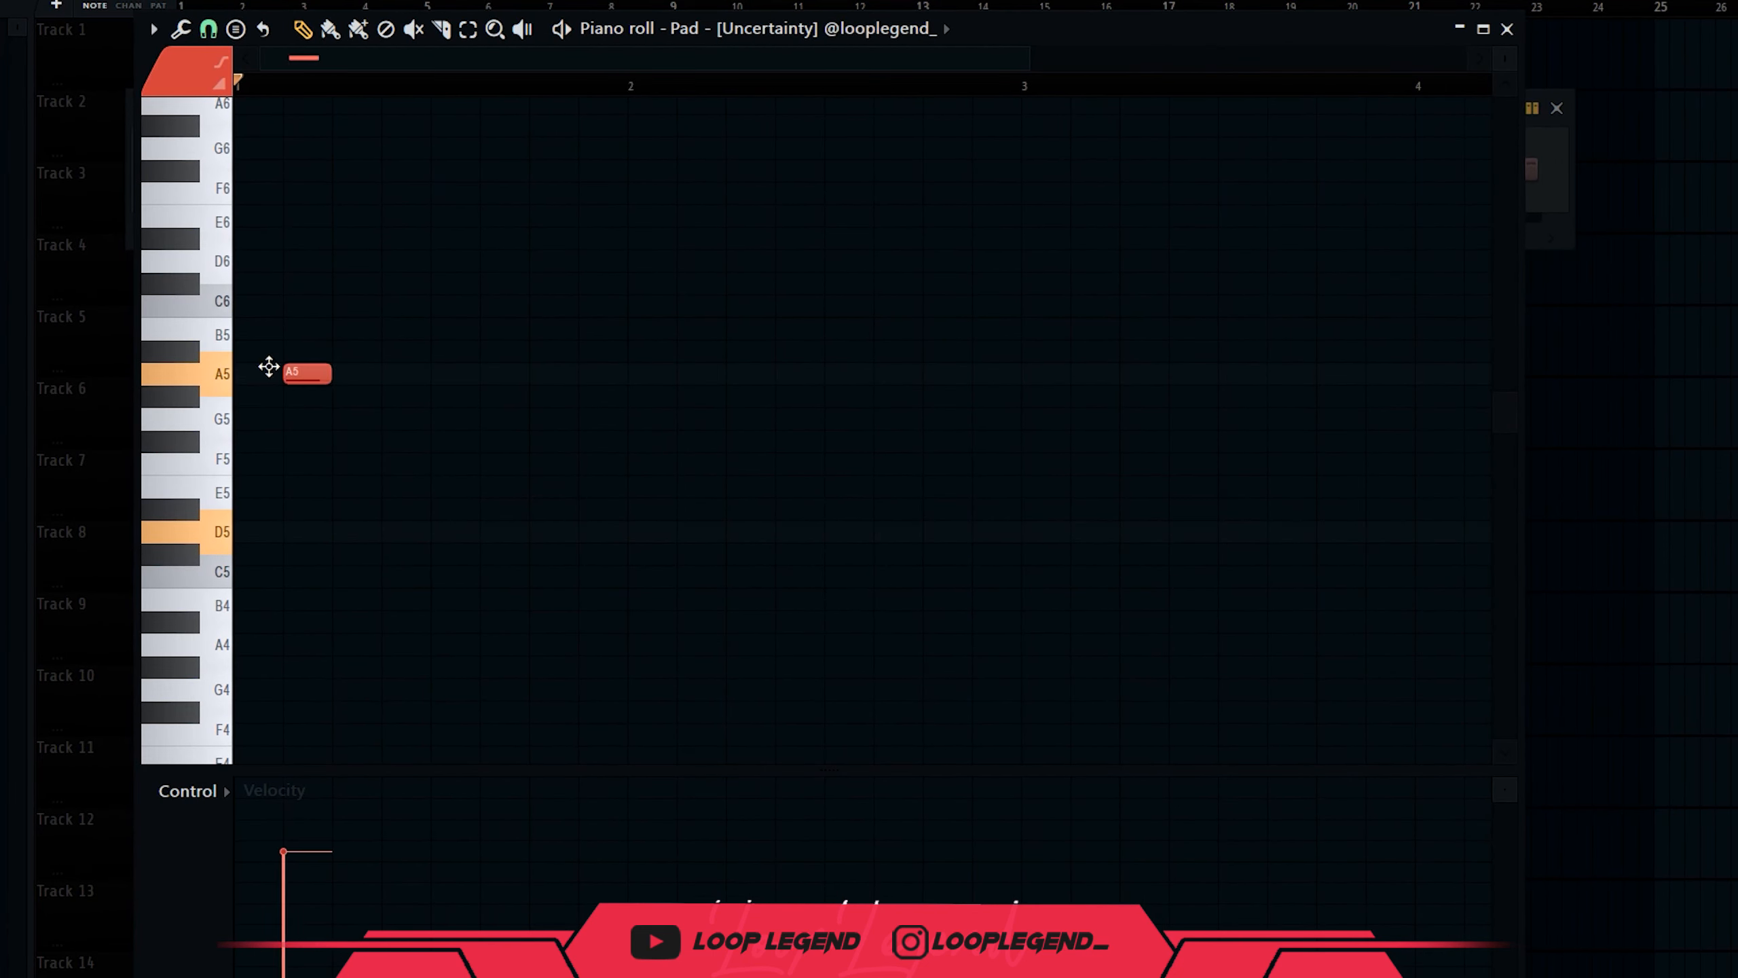
# Stretch the opening chord notes toward bar 3 and set note snap to 1/4 beat.
pyautogui.moveTo(305, 585); pyautogui.dragTo(240, 260)
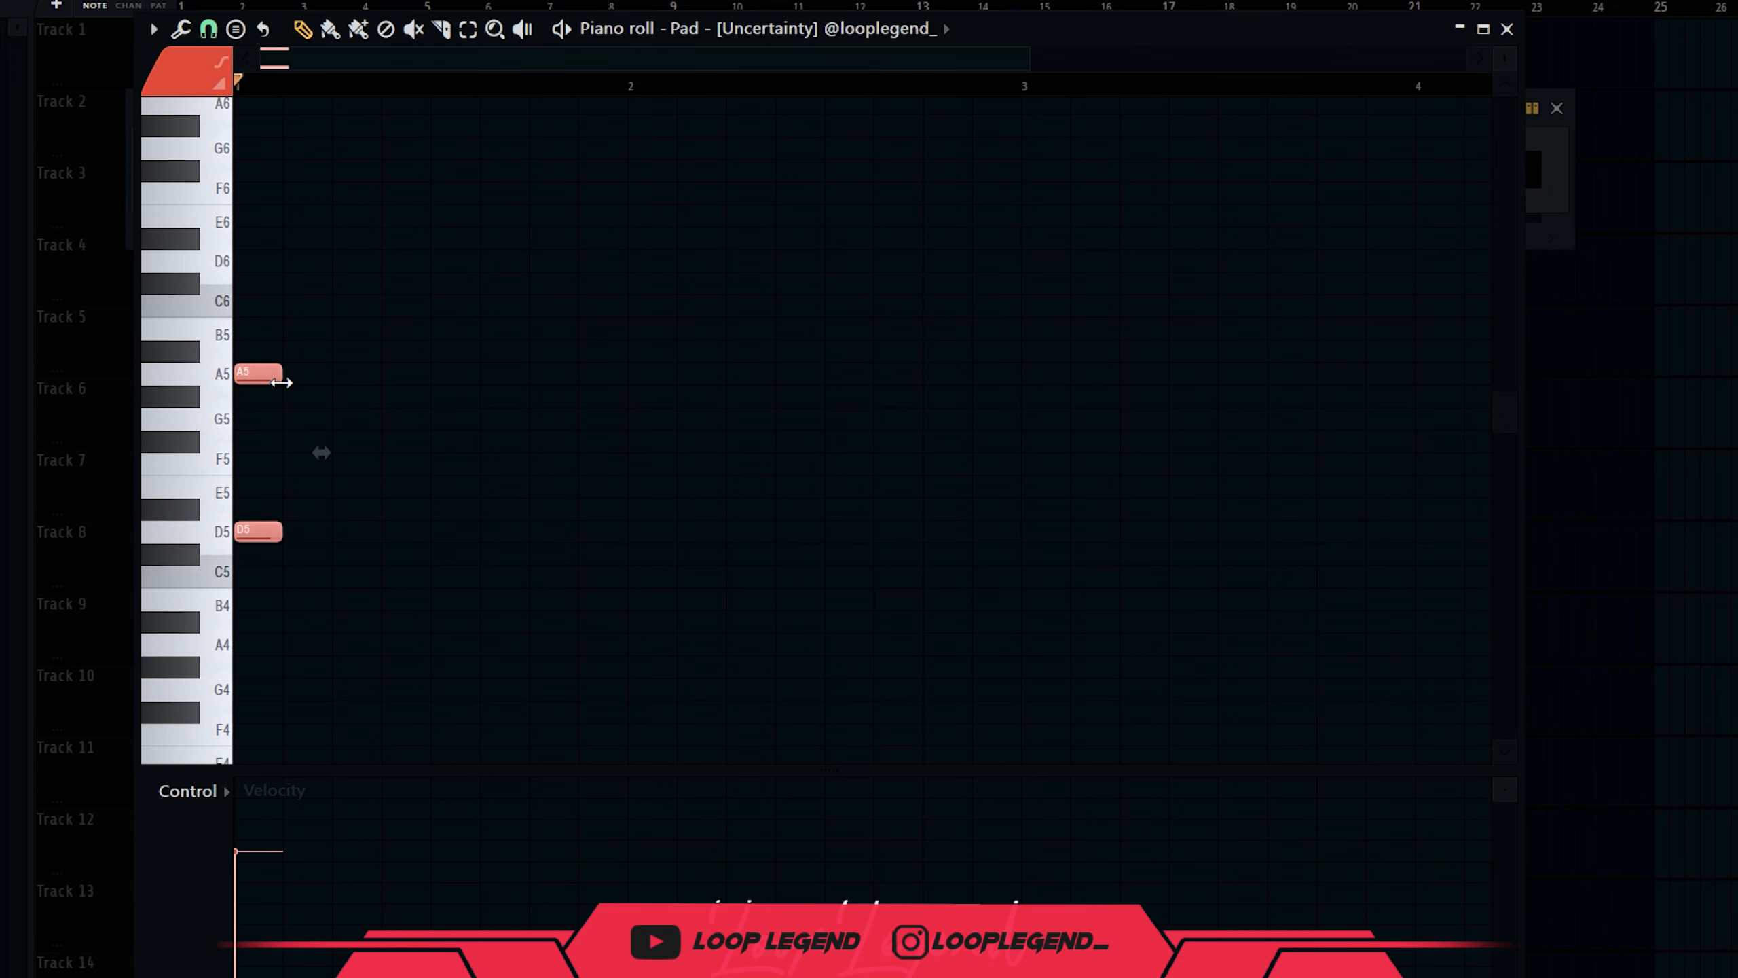
pyautogui.moveTo(282, 373); pyautogui.dragTo(1017, 369)
pyautogui.hotkey('ctrl', 'd')
pyautogui.press('space')
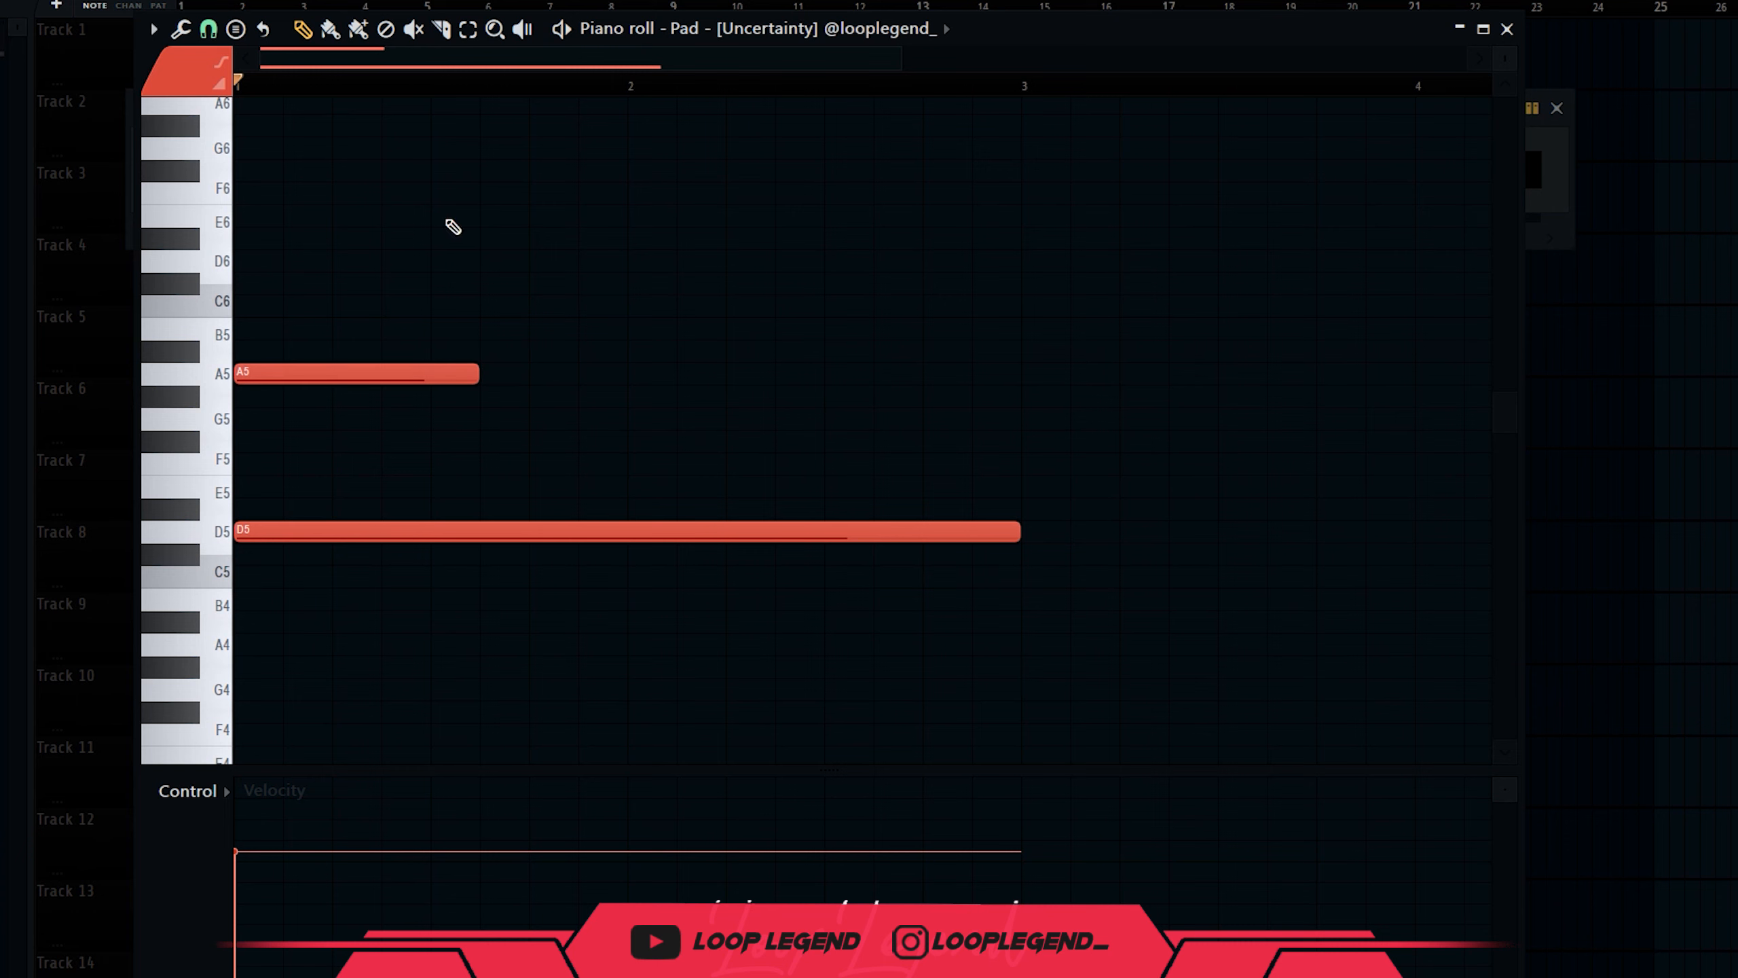
pyautogui.click(208, 30)
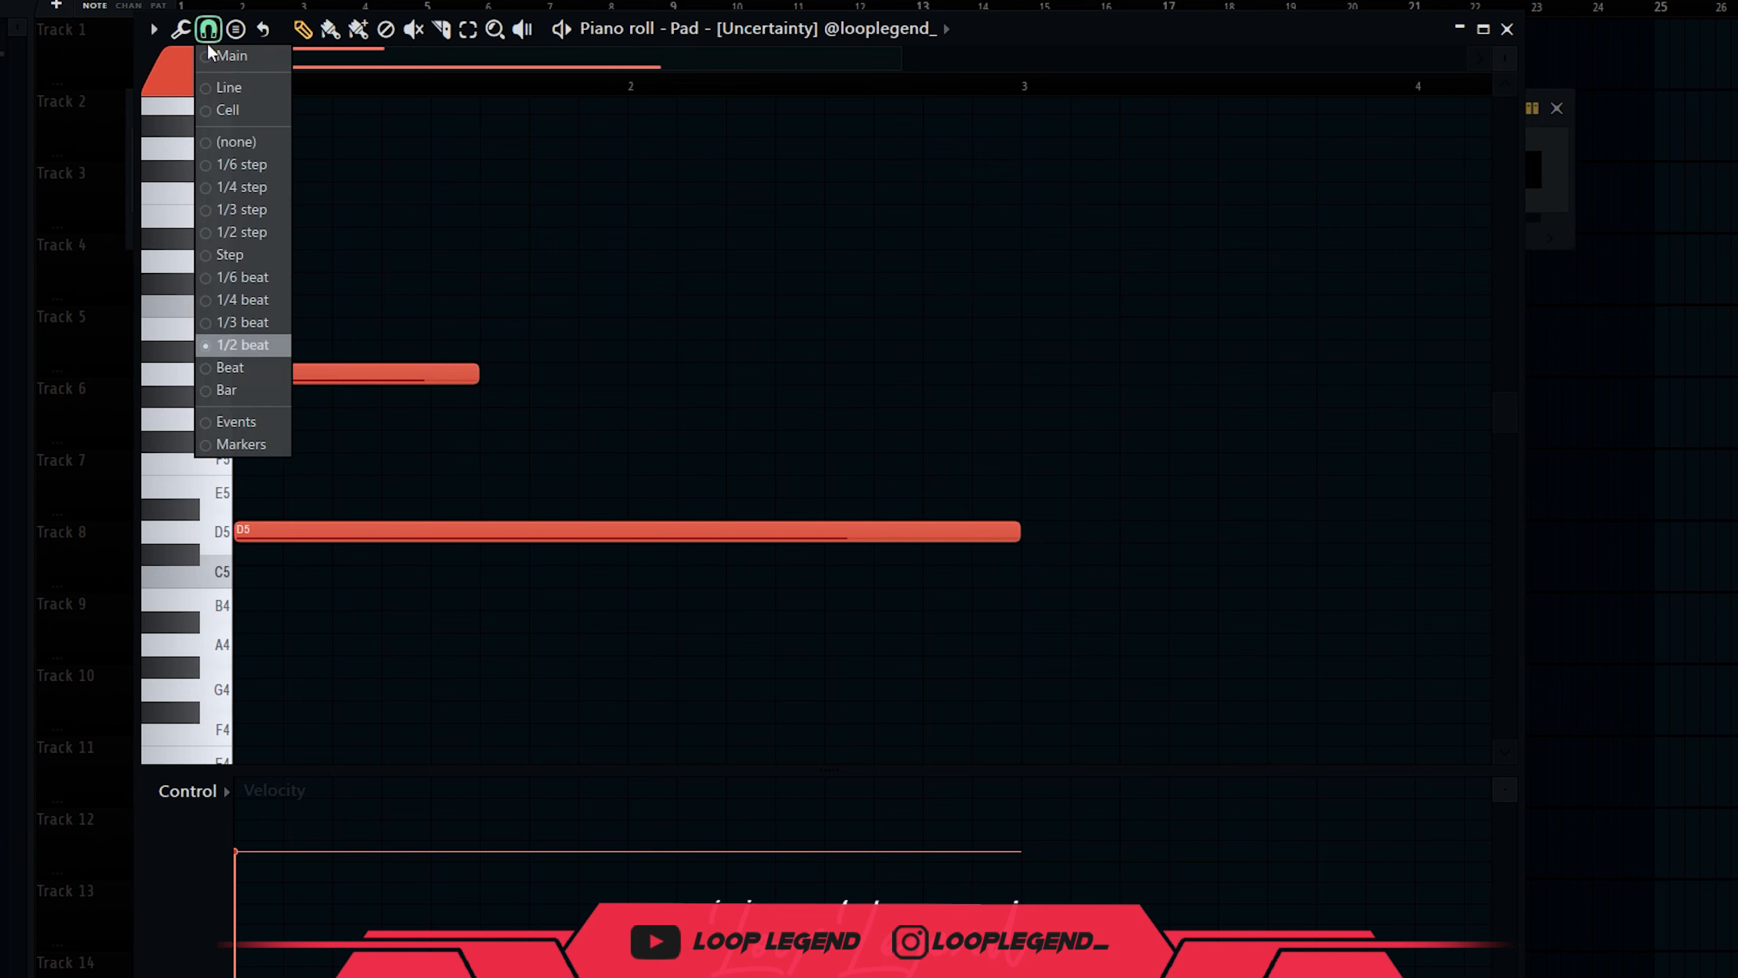
pyautogui.click(238, 305)
pyautogui.press('space')
pyautogui.scroll(2, 548, 494)
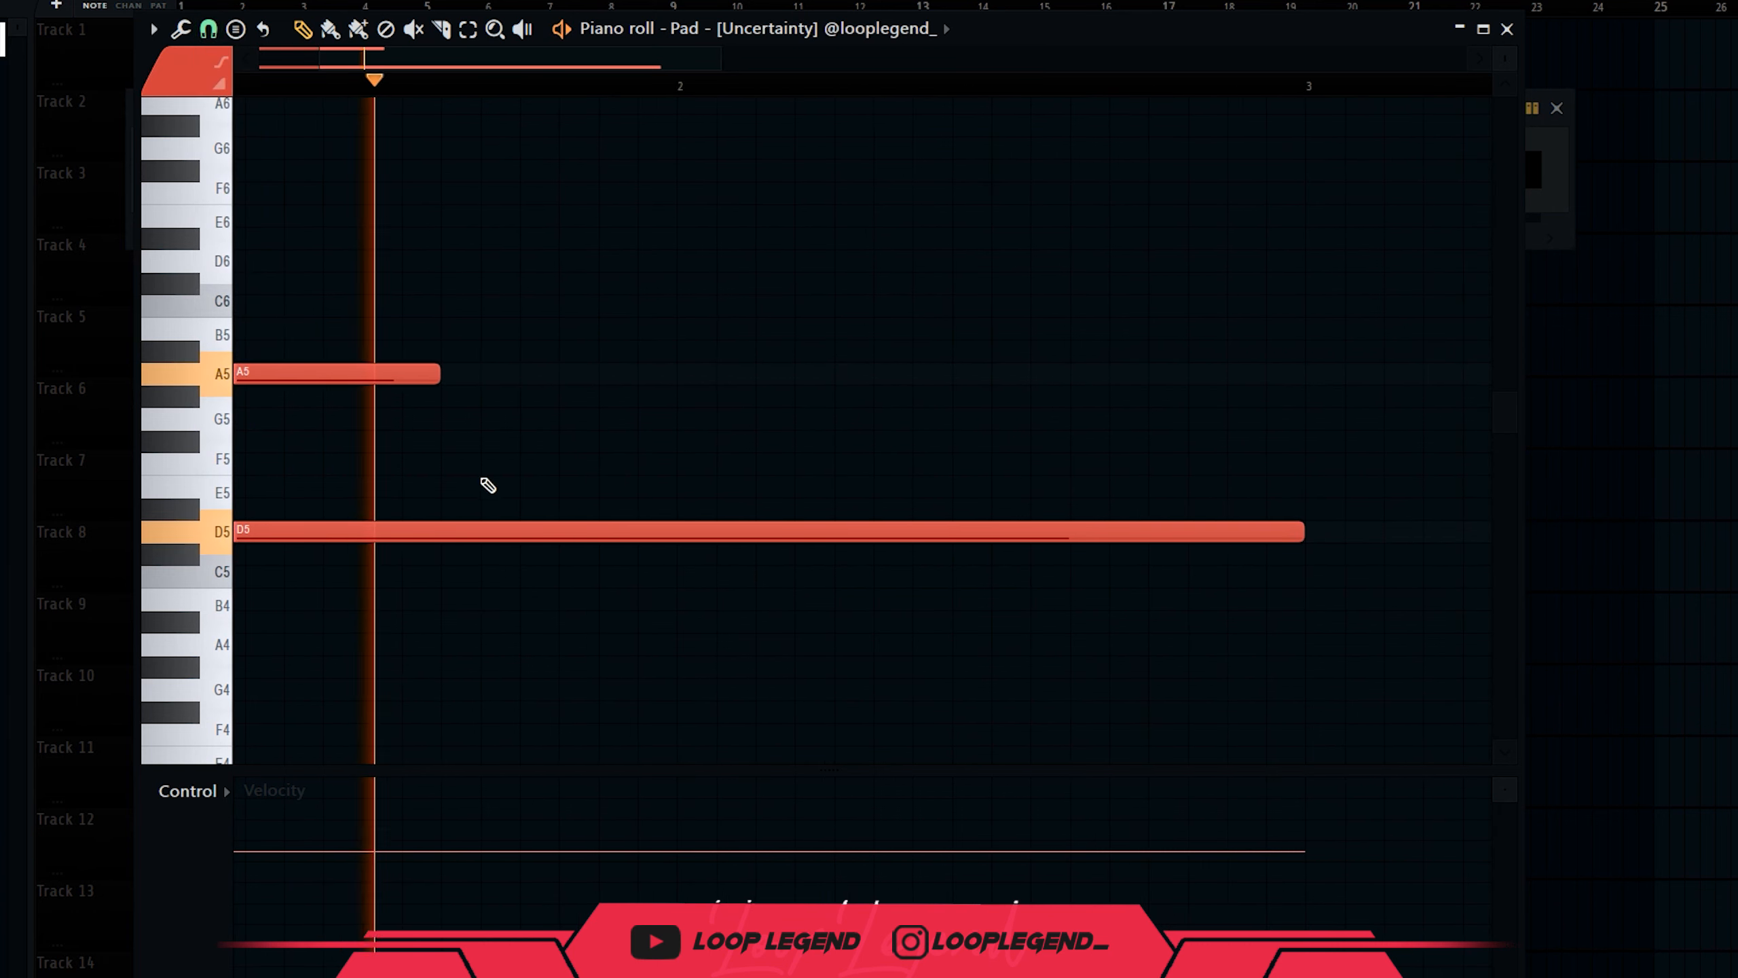
pyautogui.press('space')
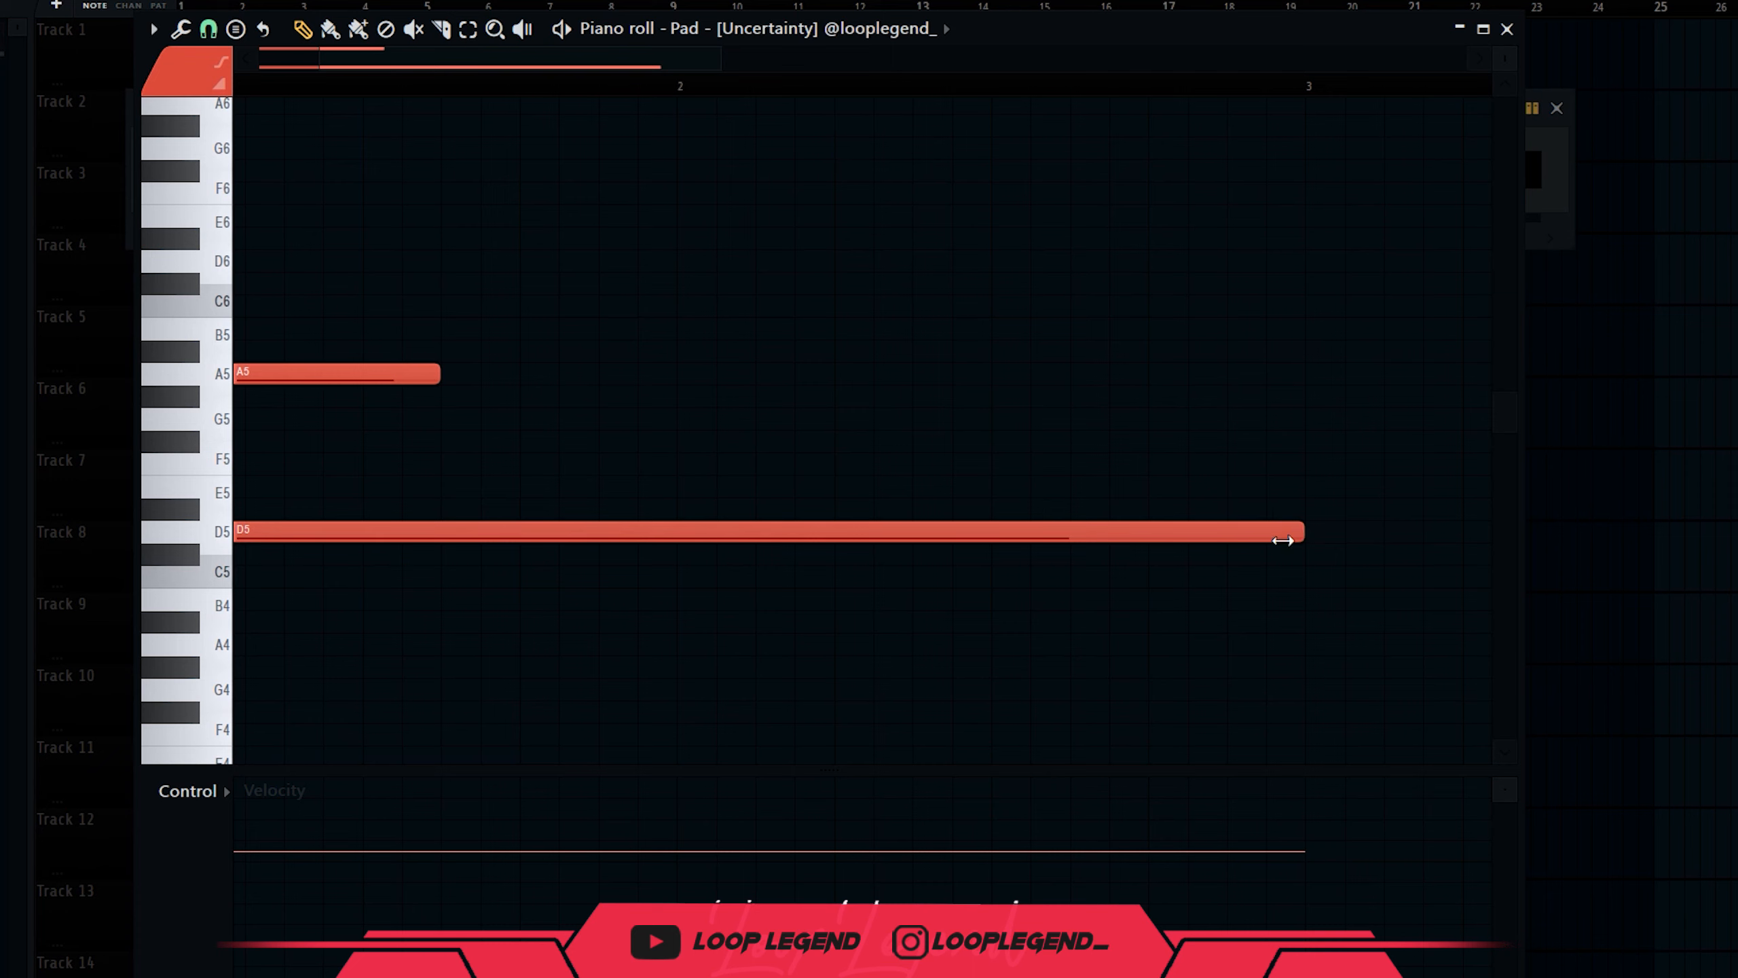
# Shorten the first chord and draw a second chord (D5, A#5) ending at bar 3.
pyautogui.moveTo(1282, 541); pyautogui.dragTo(411, 505)
pyautogui.click(446, 531)
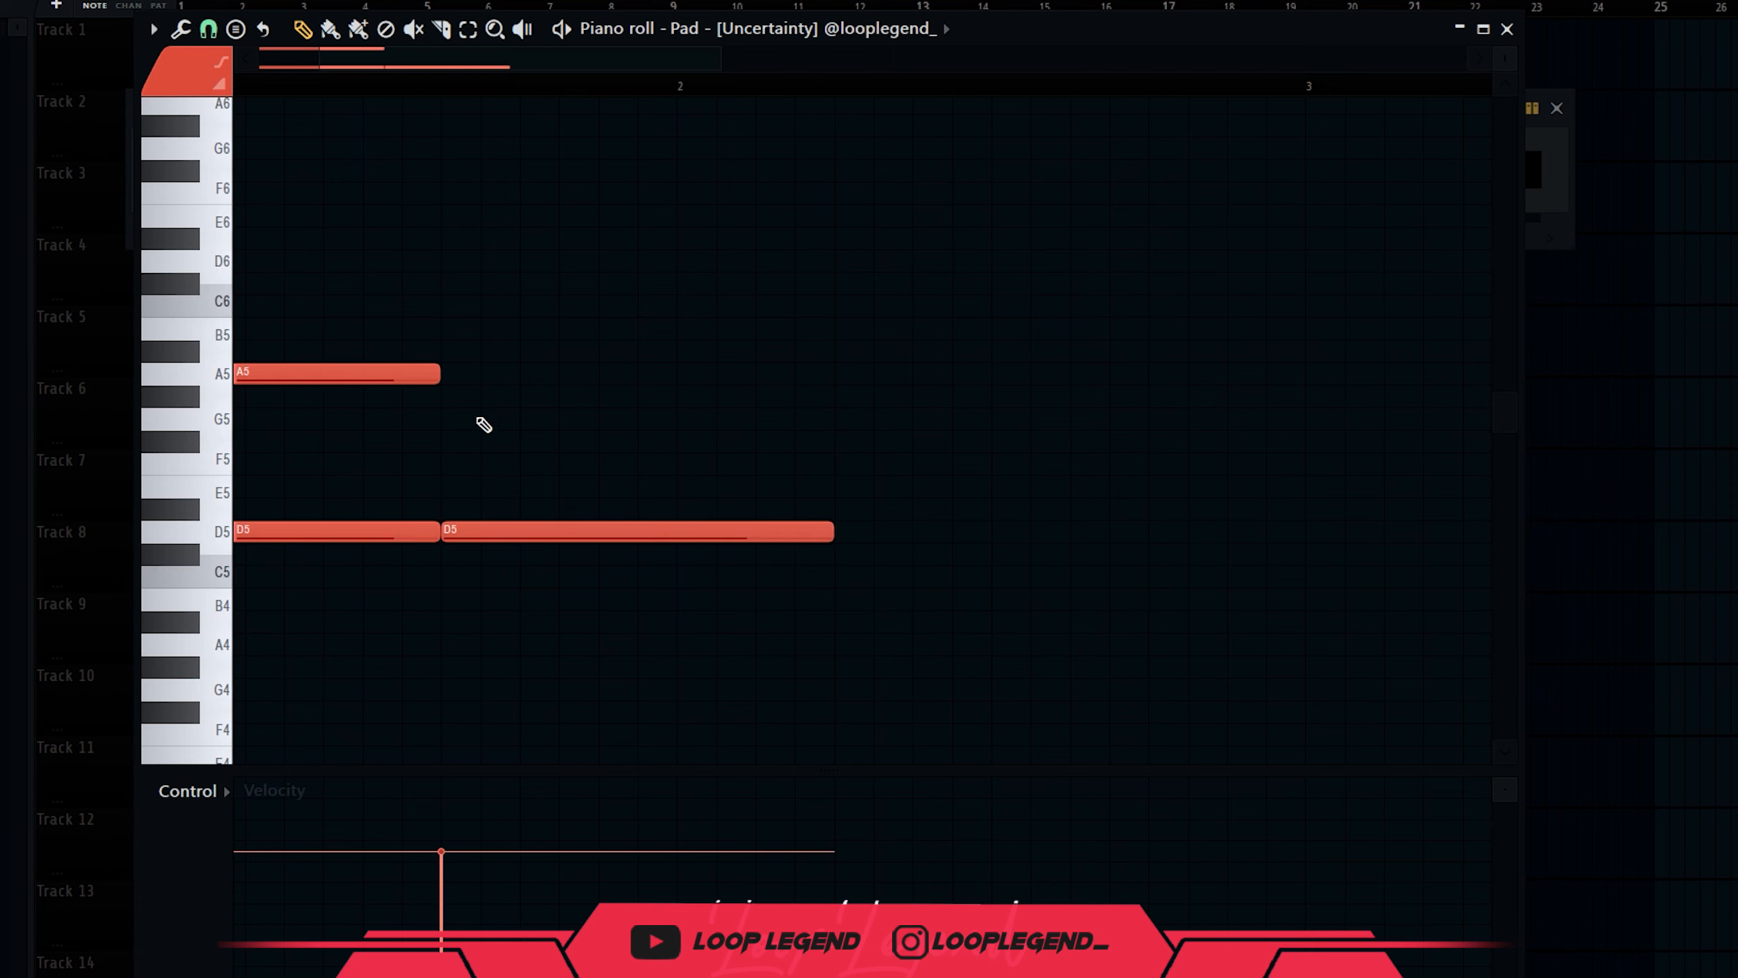
pyautogui.moveTo(515, 352); pyautogui.dragTo(453, 354)
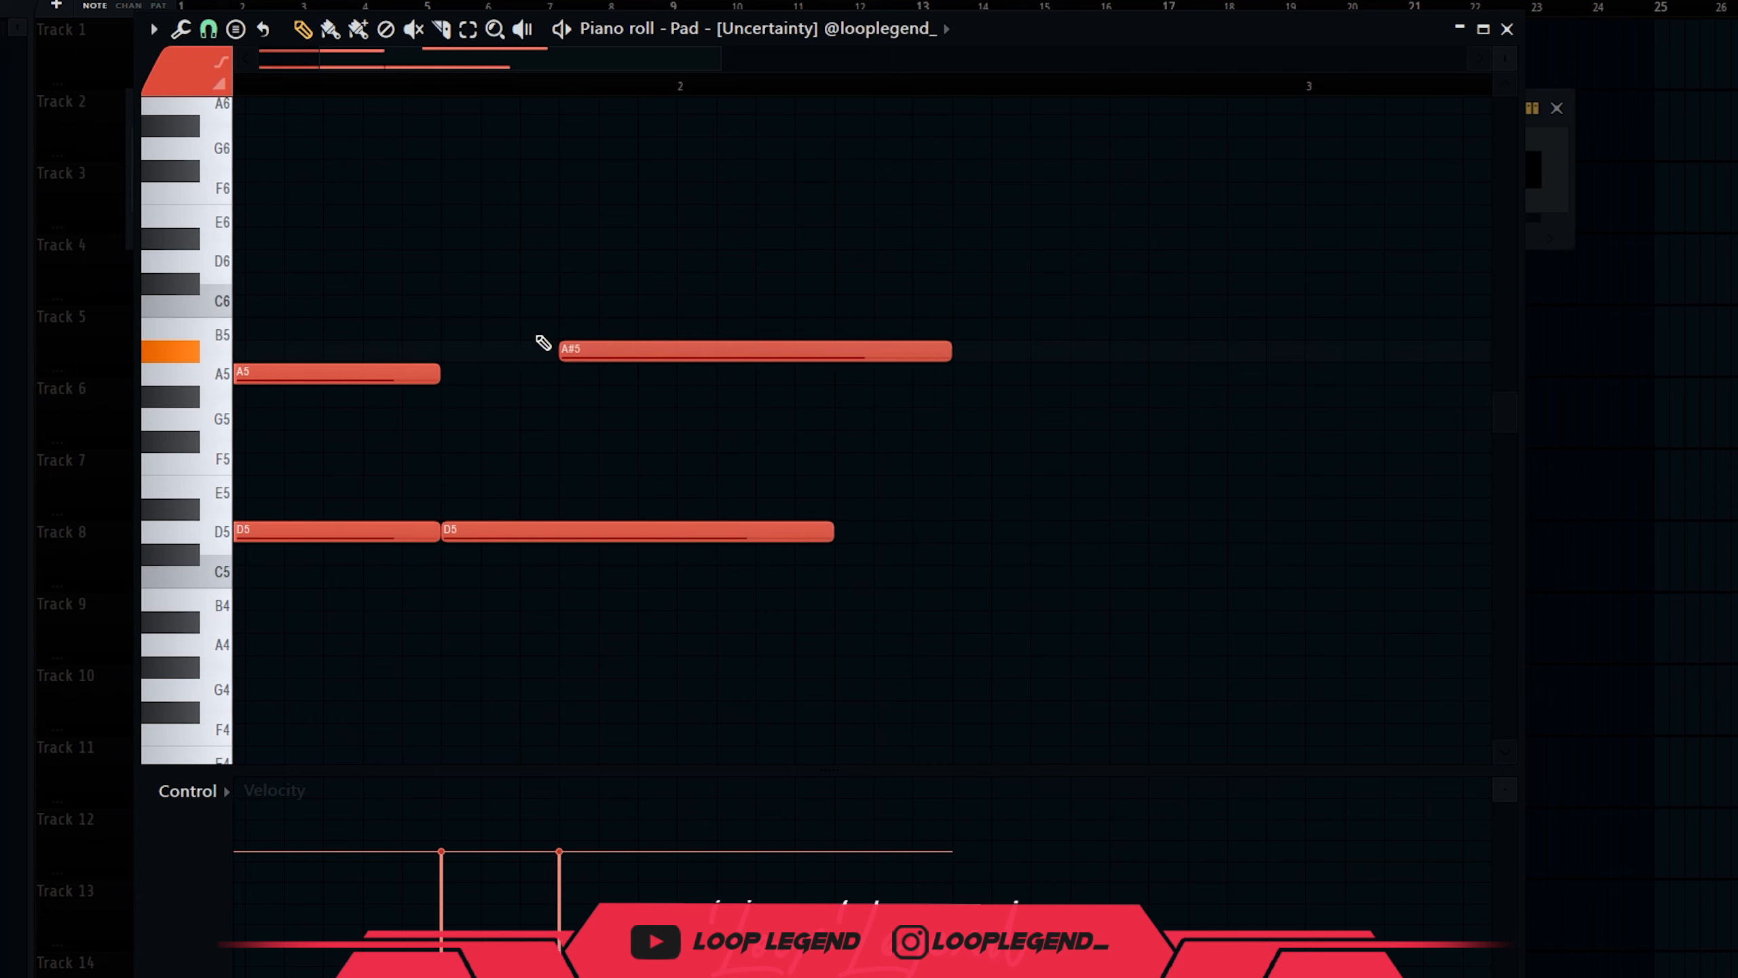
pyautogui.moveTo(893, 228); pyautogui.dragTo(804, 567)
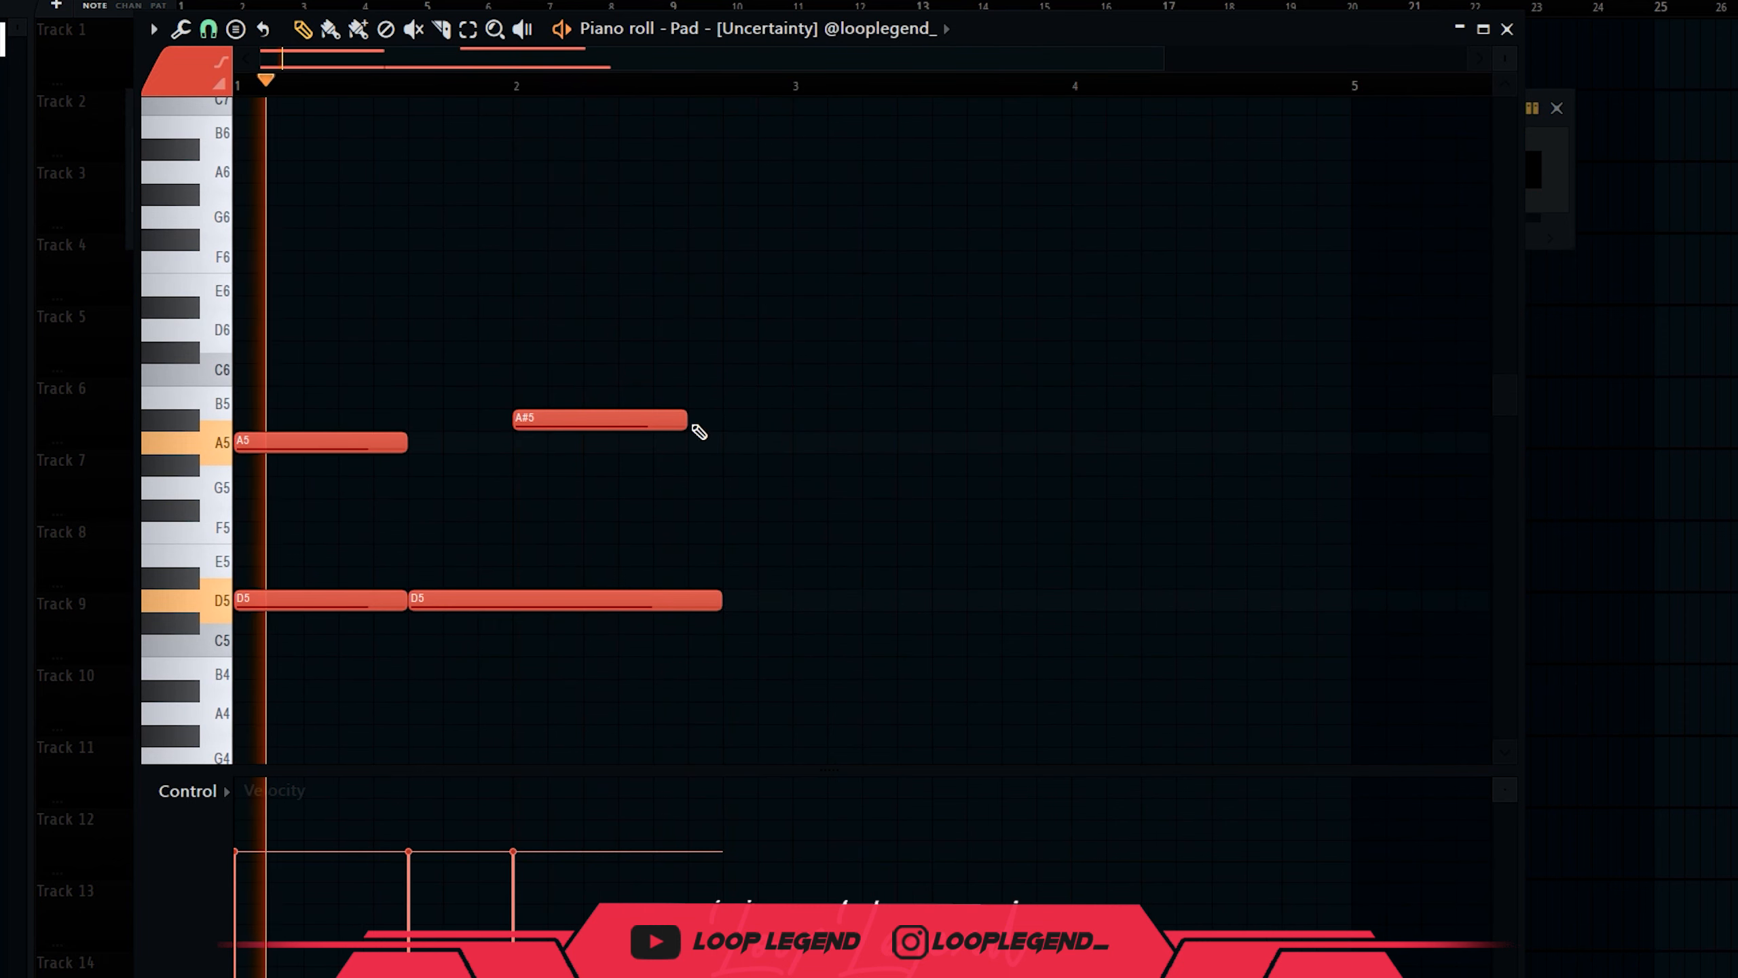
pyautogui.moveTo(684, 422); pyautogui.dragTo(778, 415)
pyautogui.moveTo(715, 593); pyautogui.dragTo(782, 599)
pyautogui.scroll(1, 373, 482)
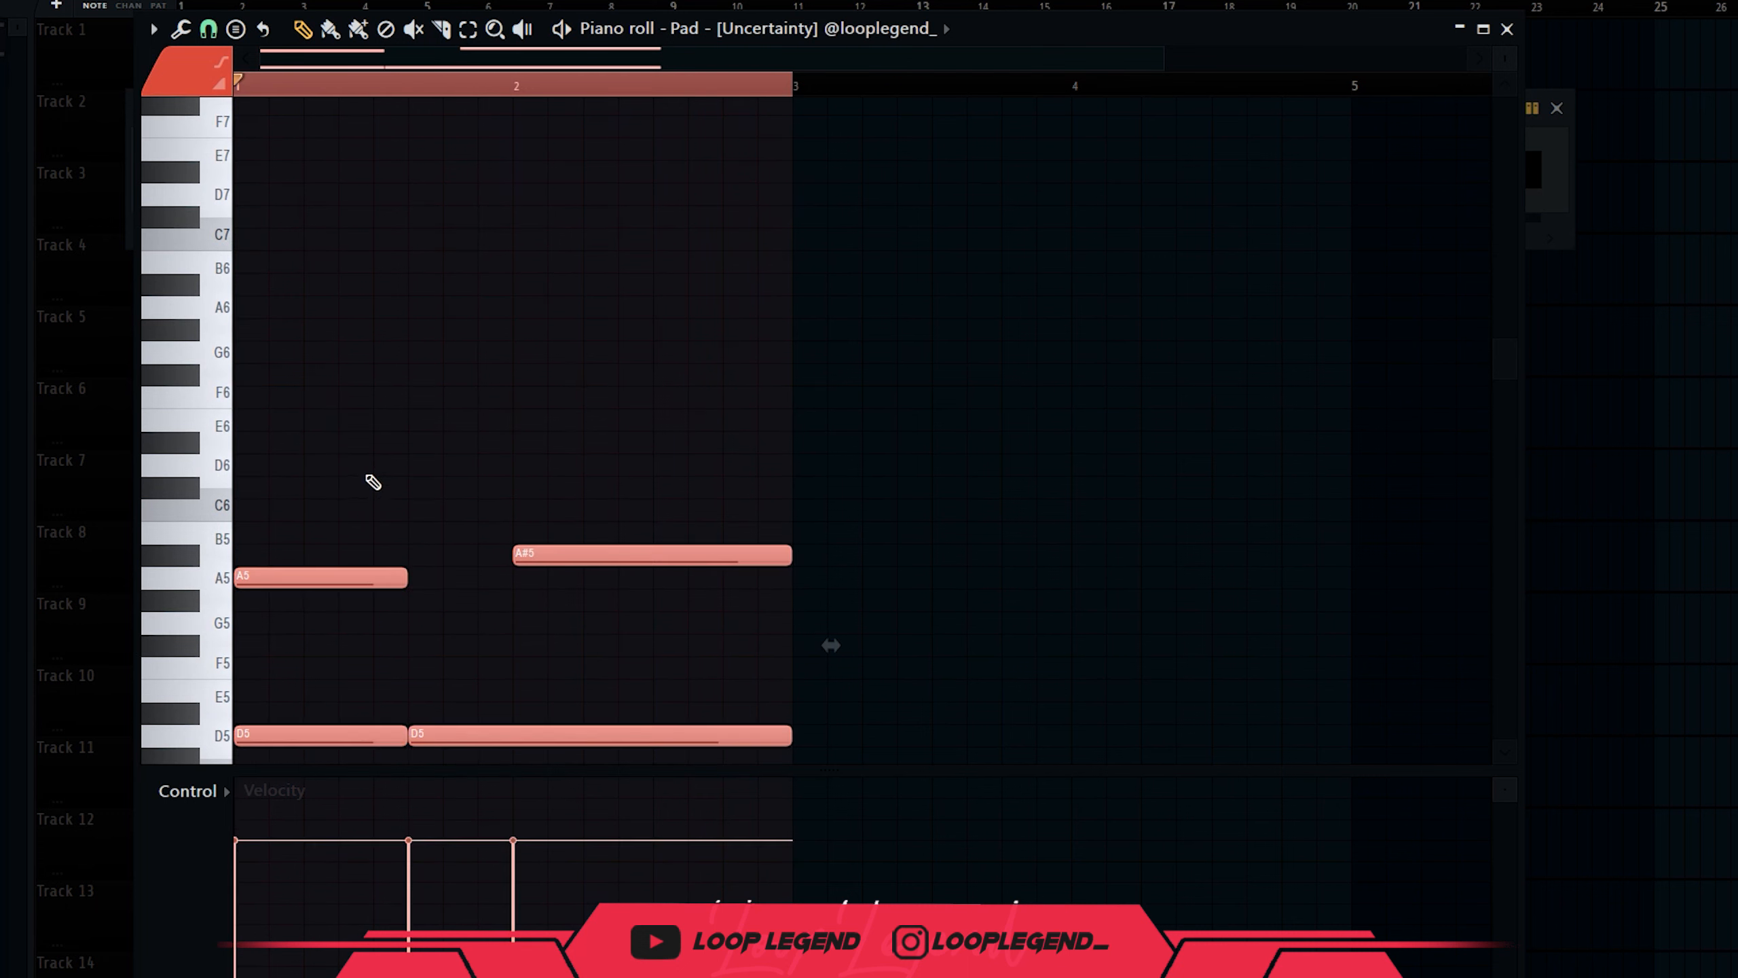
# Add a D#6 top note, transpose the chords up a semitone, and add G#6 near bar 2.
pyautogui.click(286, 510)
pyautogui.moveTo(279, 486)
pyautogui.mouseDown()
pyautogui.moveTo(280, 434)
pyautogui.moveTo(271, 473)
pyautogui.mouseUp()
pyautogui.hotkey('shift', 'Up')
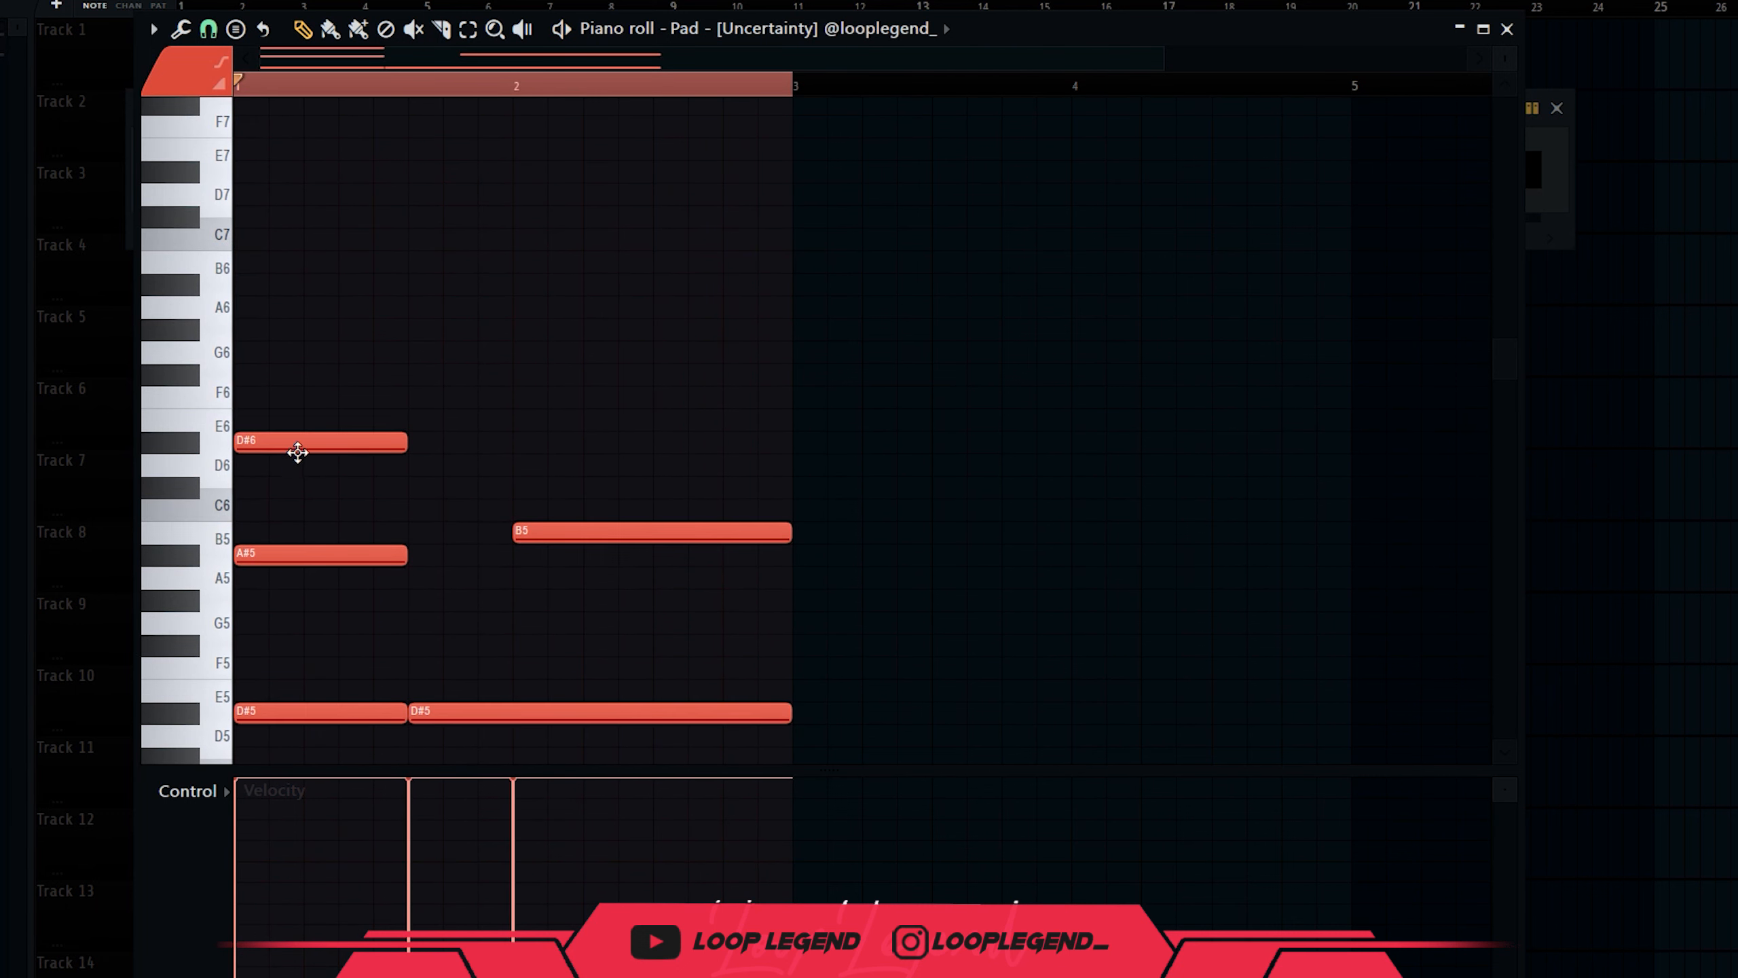
pyautogui.press('space')
pyautogui.press('space')
pyautogui.press('space')
pyautogui.click(530, 331)
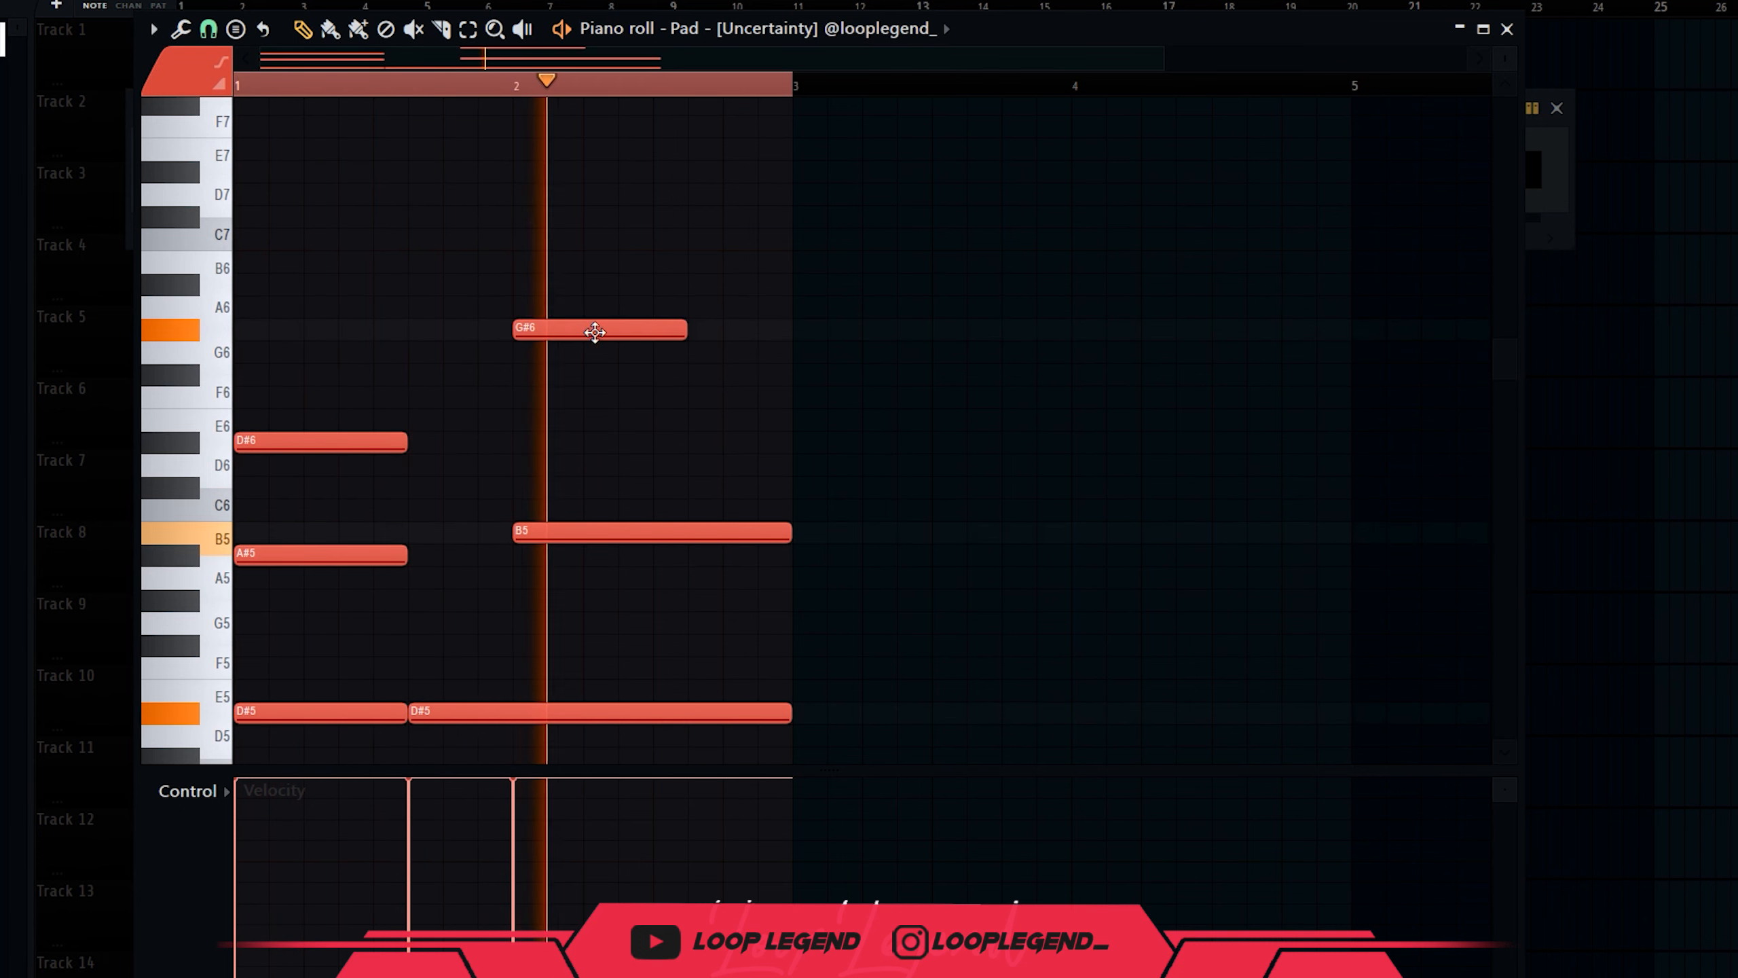
pyautogui.click(691, 351)
pyautogui.rightClick(693, 352)
pyautogui.press('space')
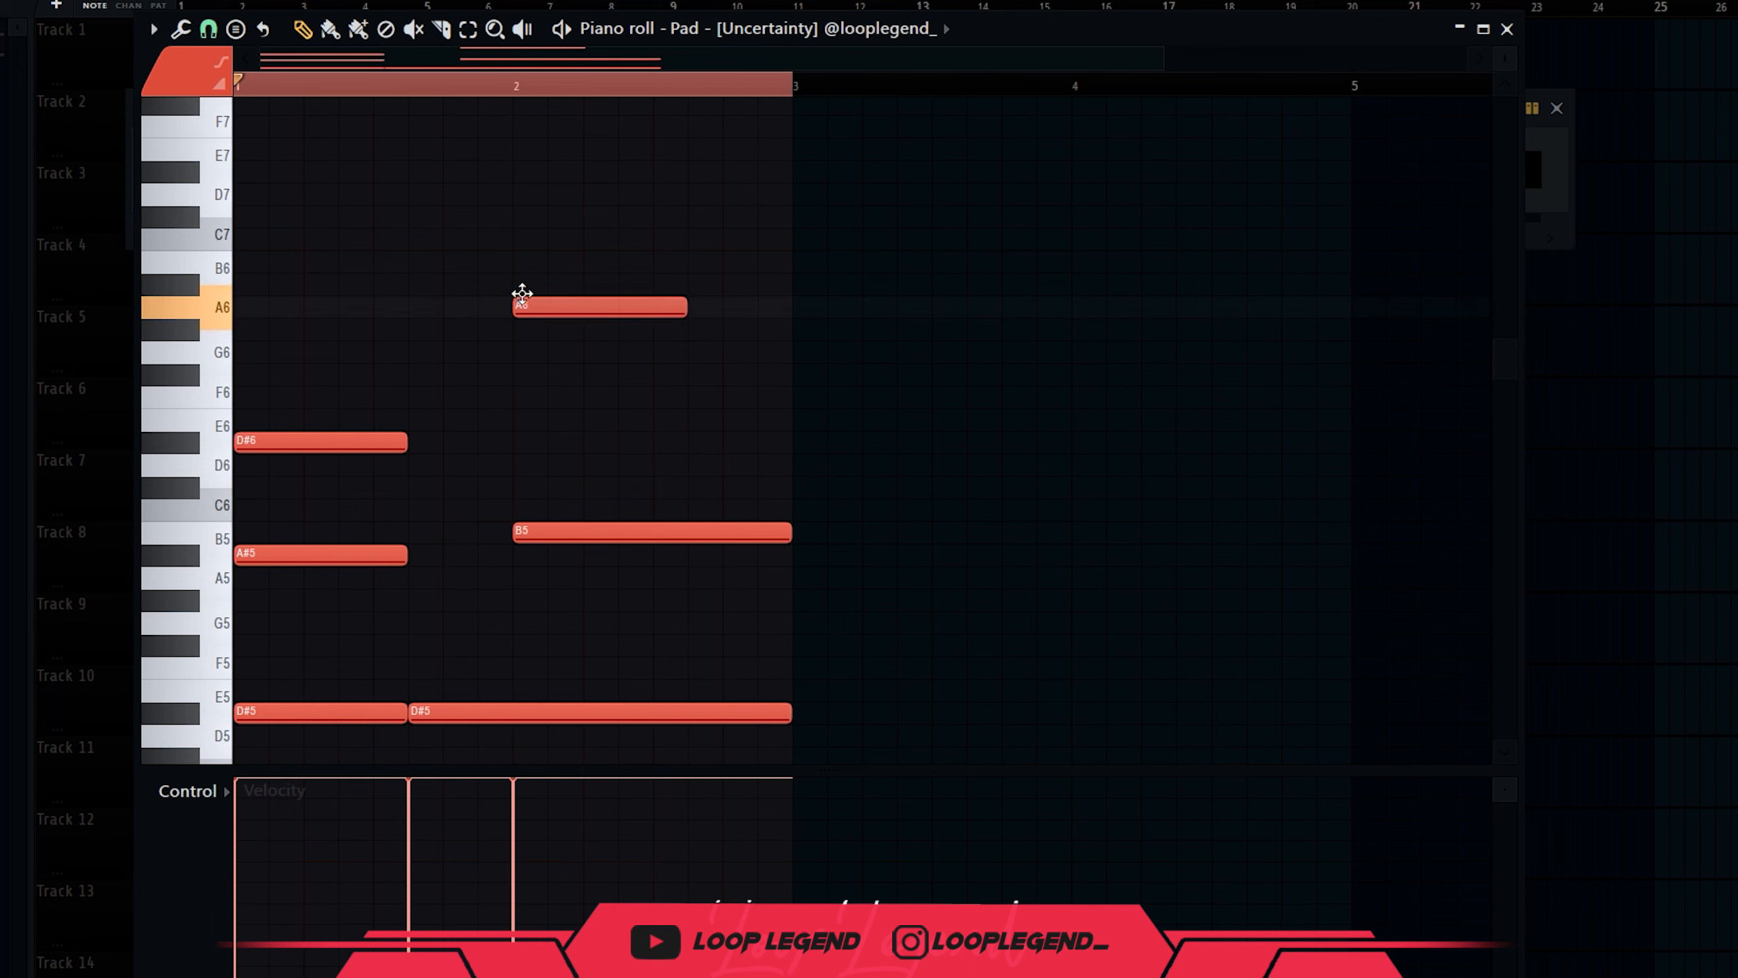
# Raise the bar-2 top note to A#6, add an A6, and shift both top notes up a semitone.
pyautogui.moveTo(522, 276); pyautogui.dragTo(520, 267)
pyautogui.press('space')
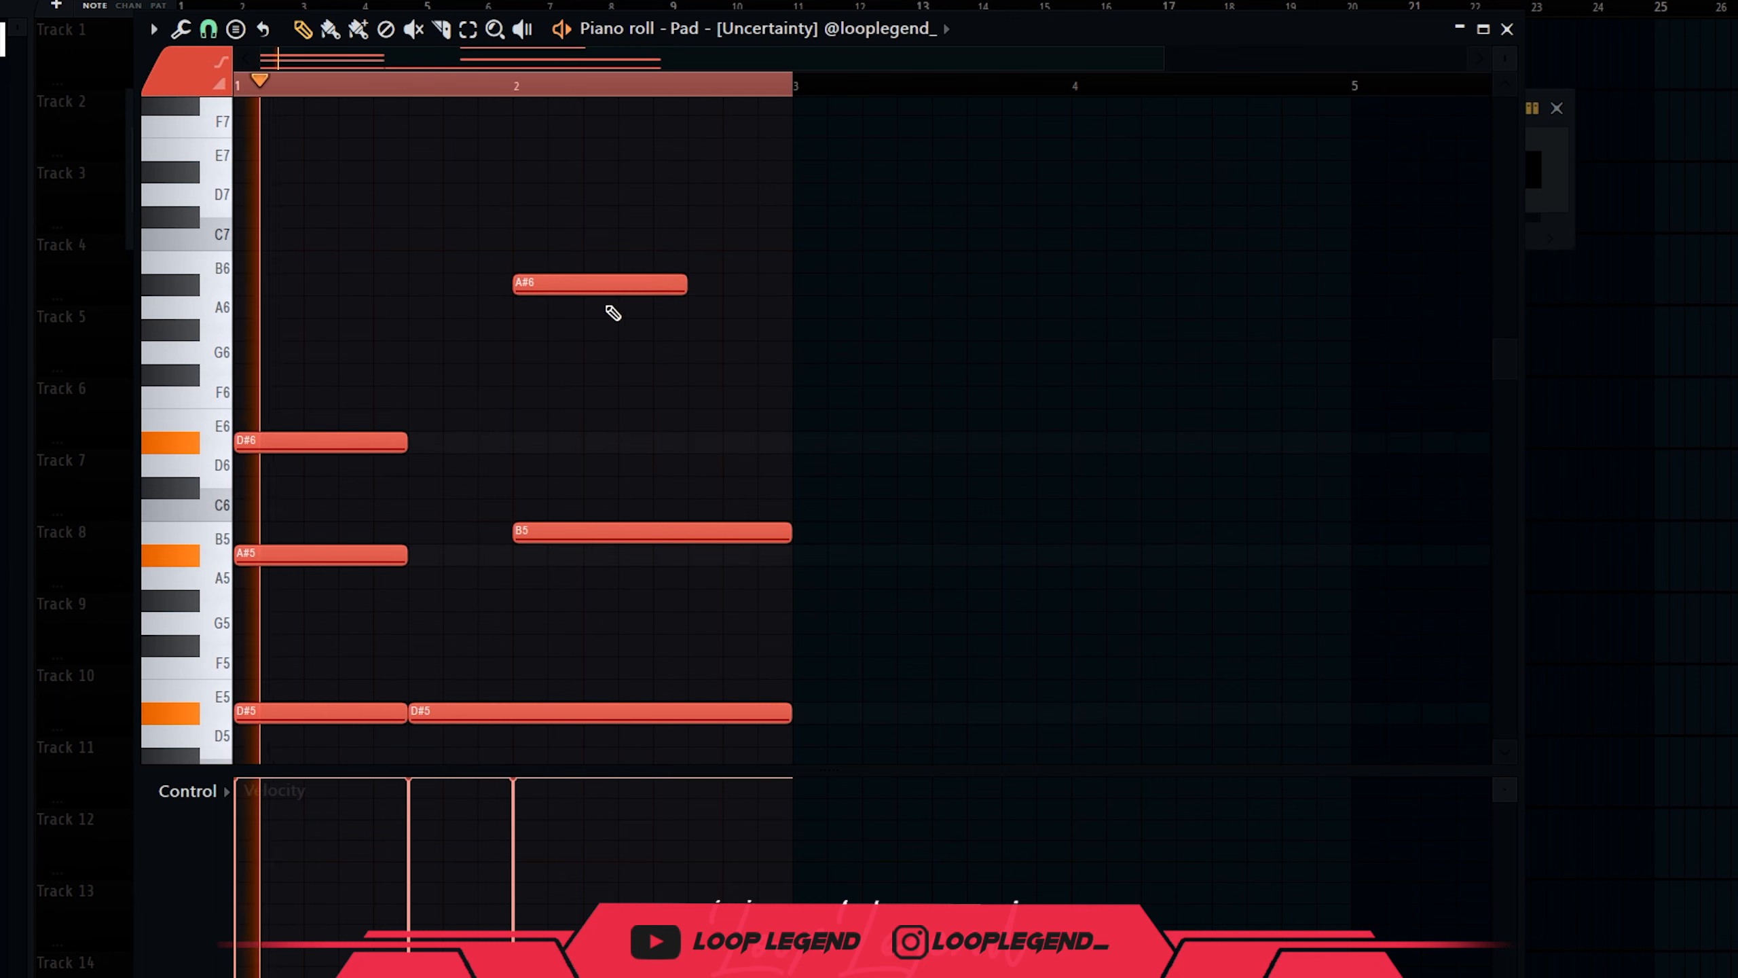
pyautogui.click(656, 308)
pyautogui.moveTo(823, 336); pyautogui.dragTo(667, 285)
pyautogui.scroll(-3, 659, 283)
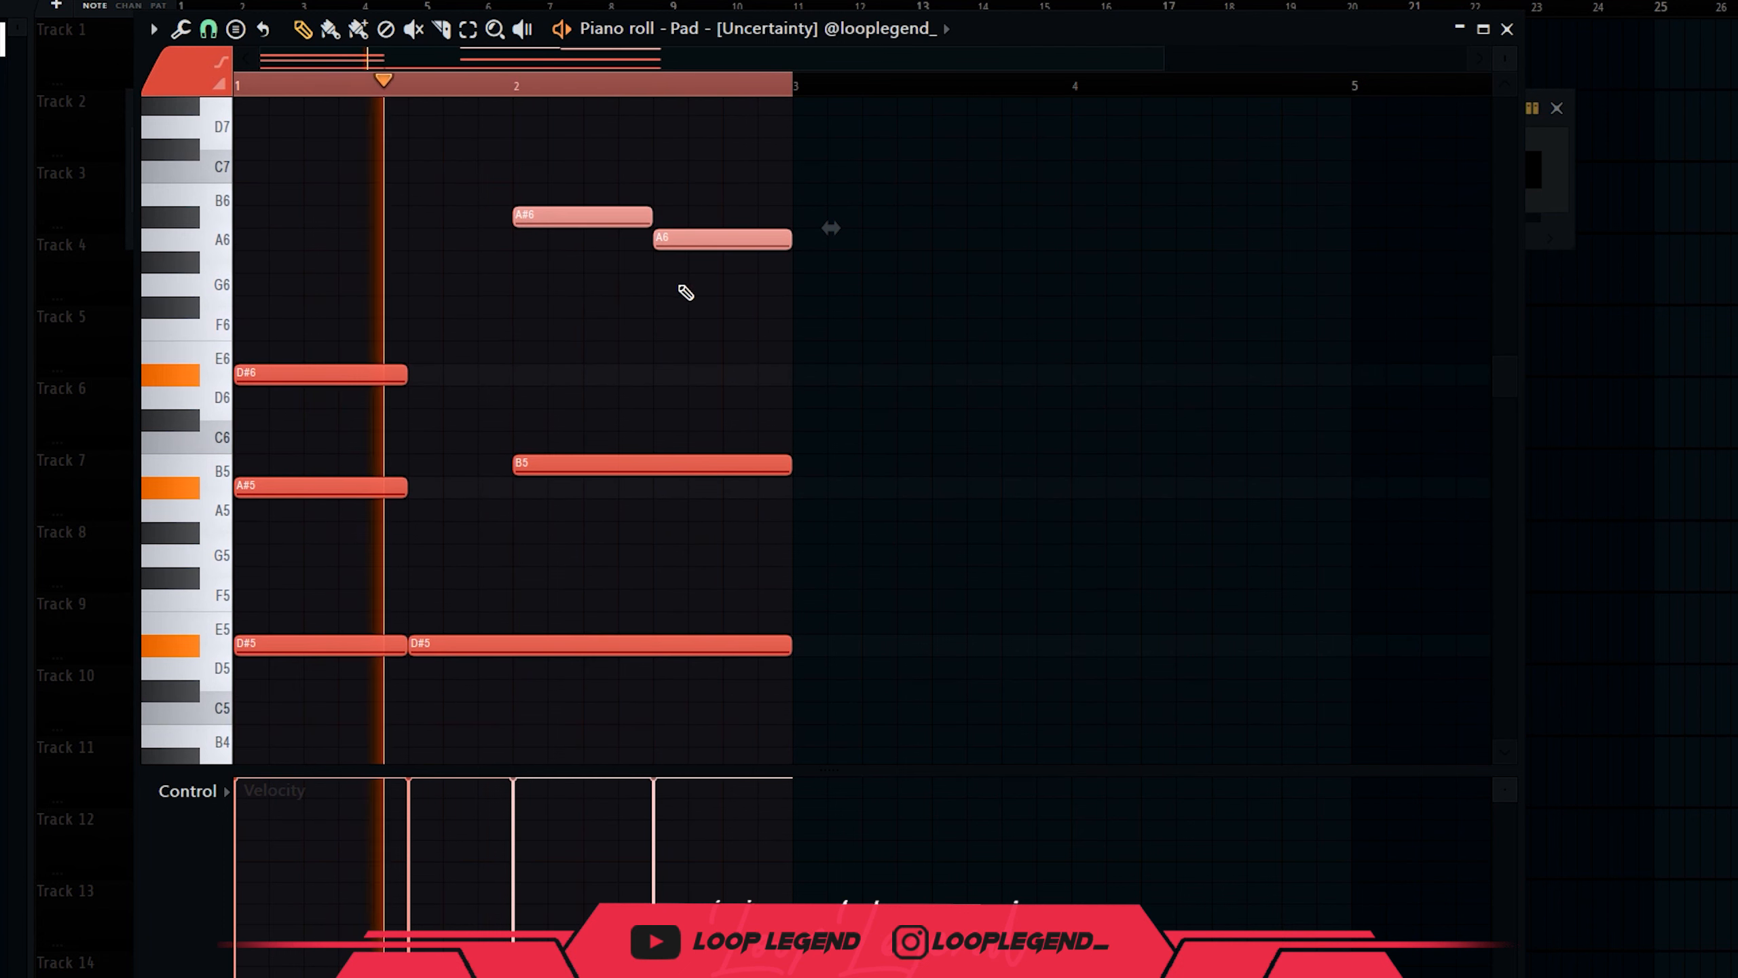
pyautogui.hotkey('shift', 'Up')
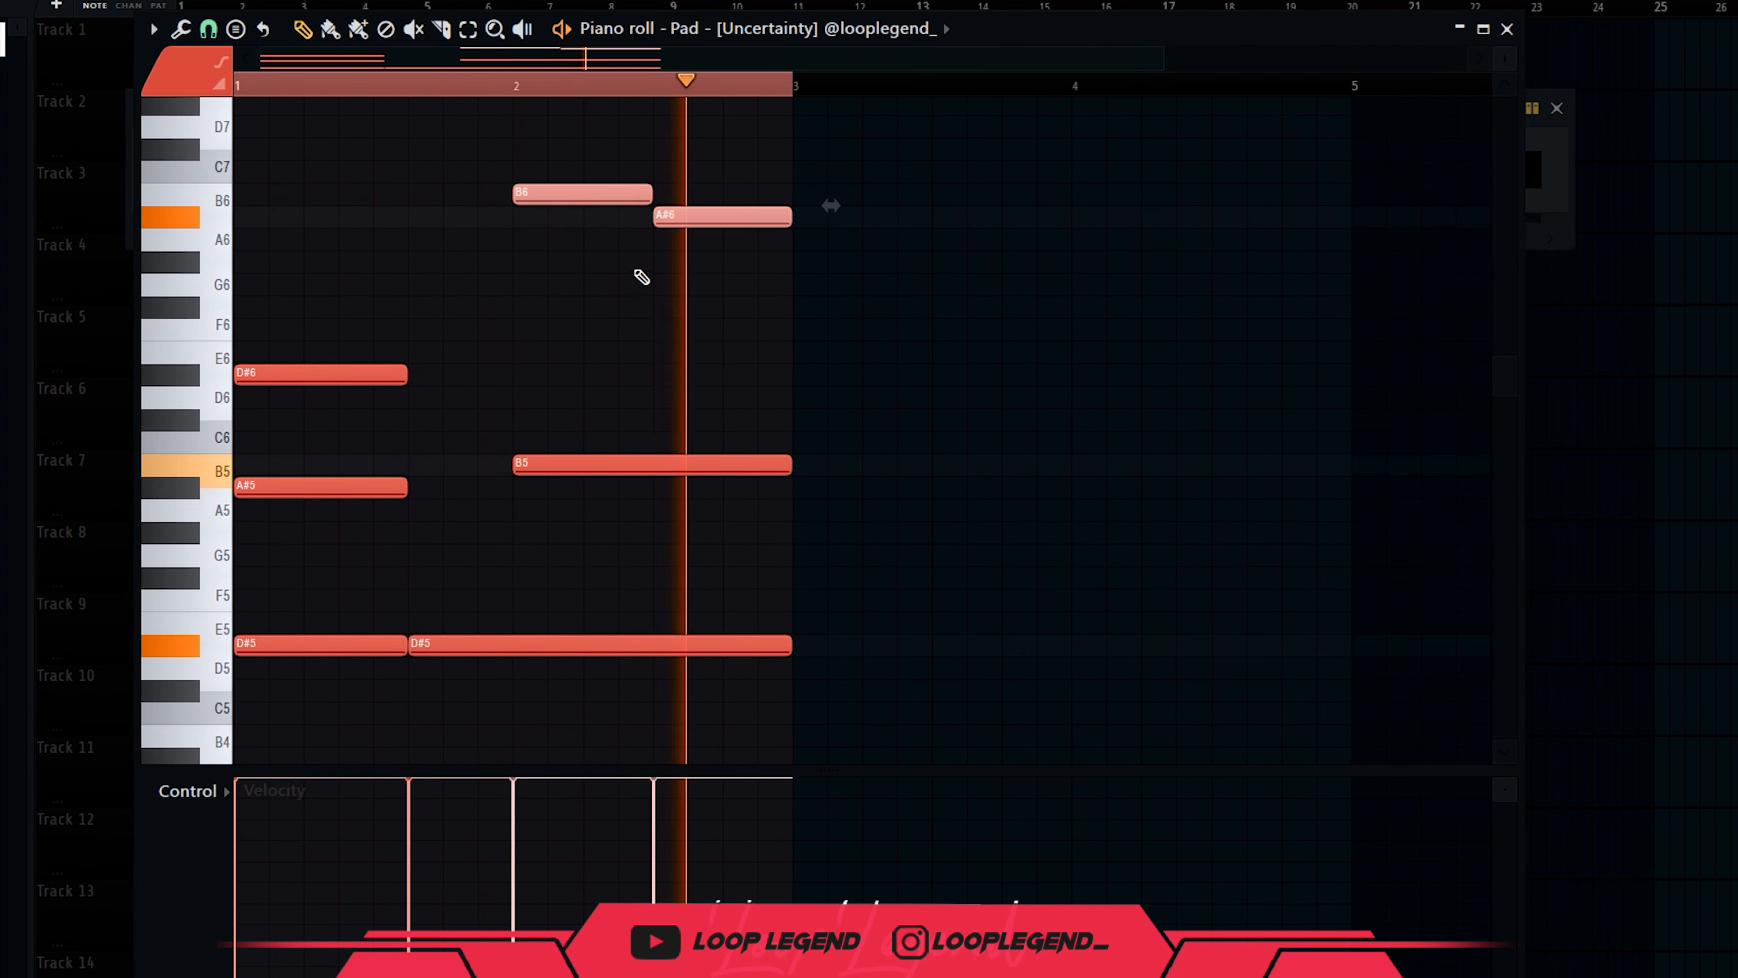
pyautogui.keyDown('ctrl'); pyautogui.click(510, 284); pyautogui.keyUp('ctrl')
pyautogui.scroll(-15, 601, 279)
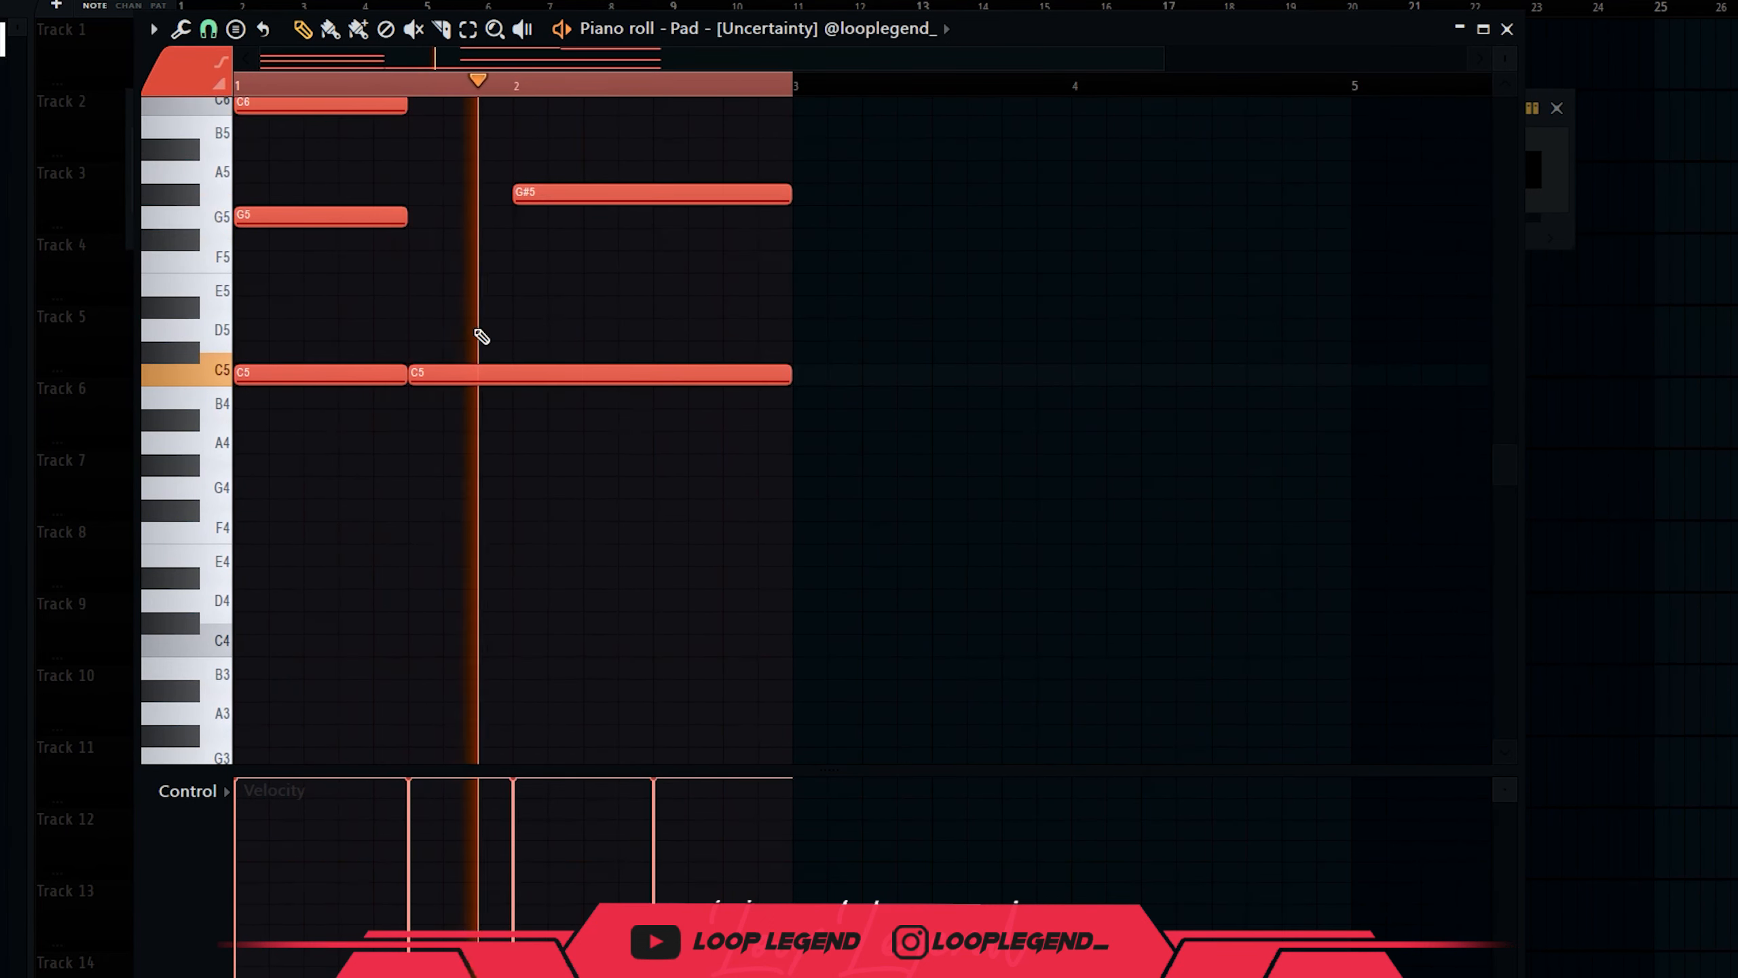
pyautogui.scroll(9, 504, 333)
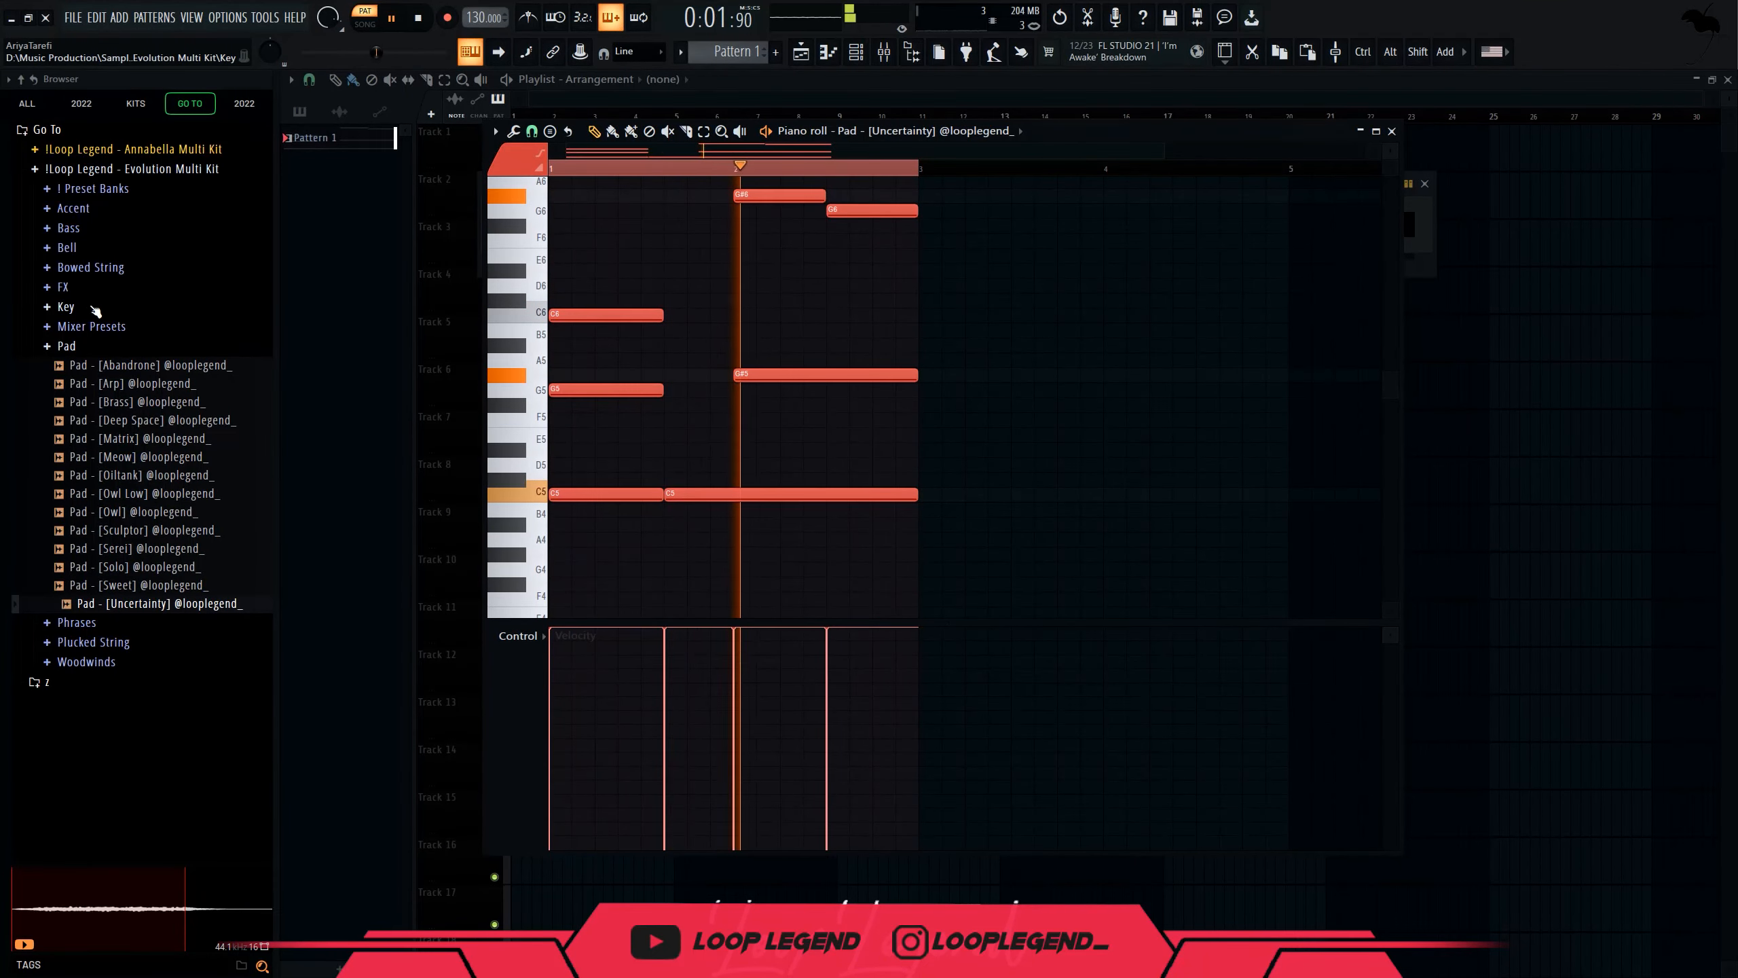
# Load the Key - [Max] sample from the Key folder into a new channel.
pyautogui.click(95, 310)
pyautogui.click(166, 423)
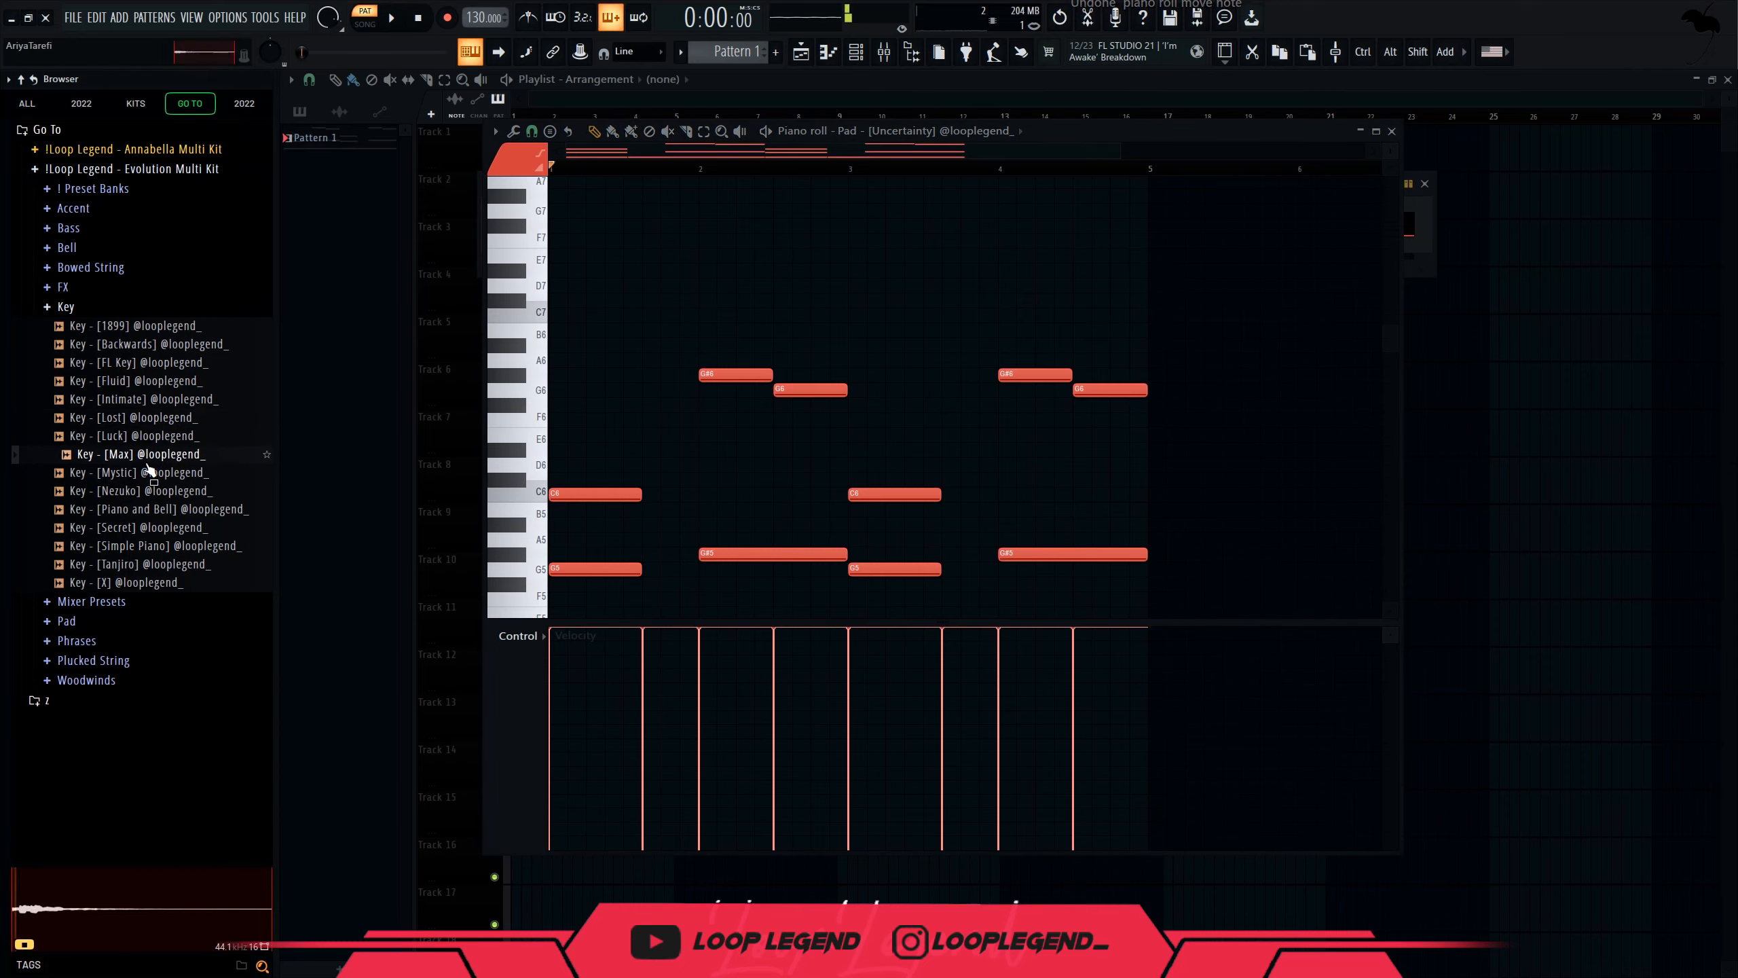
pyautogui.rightClick(157, 463)
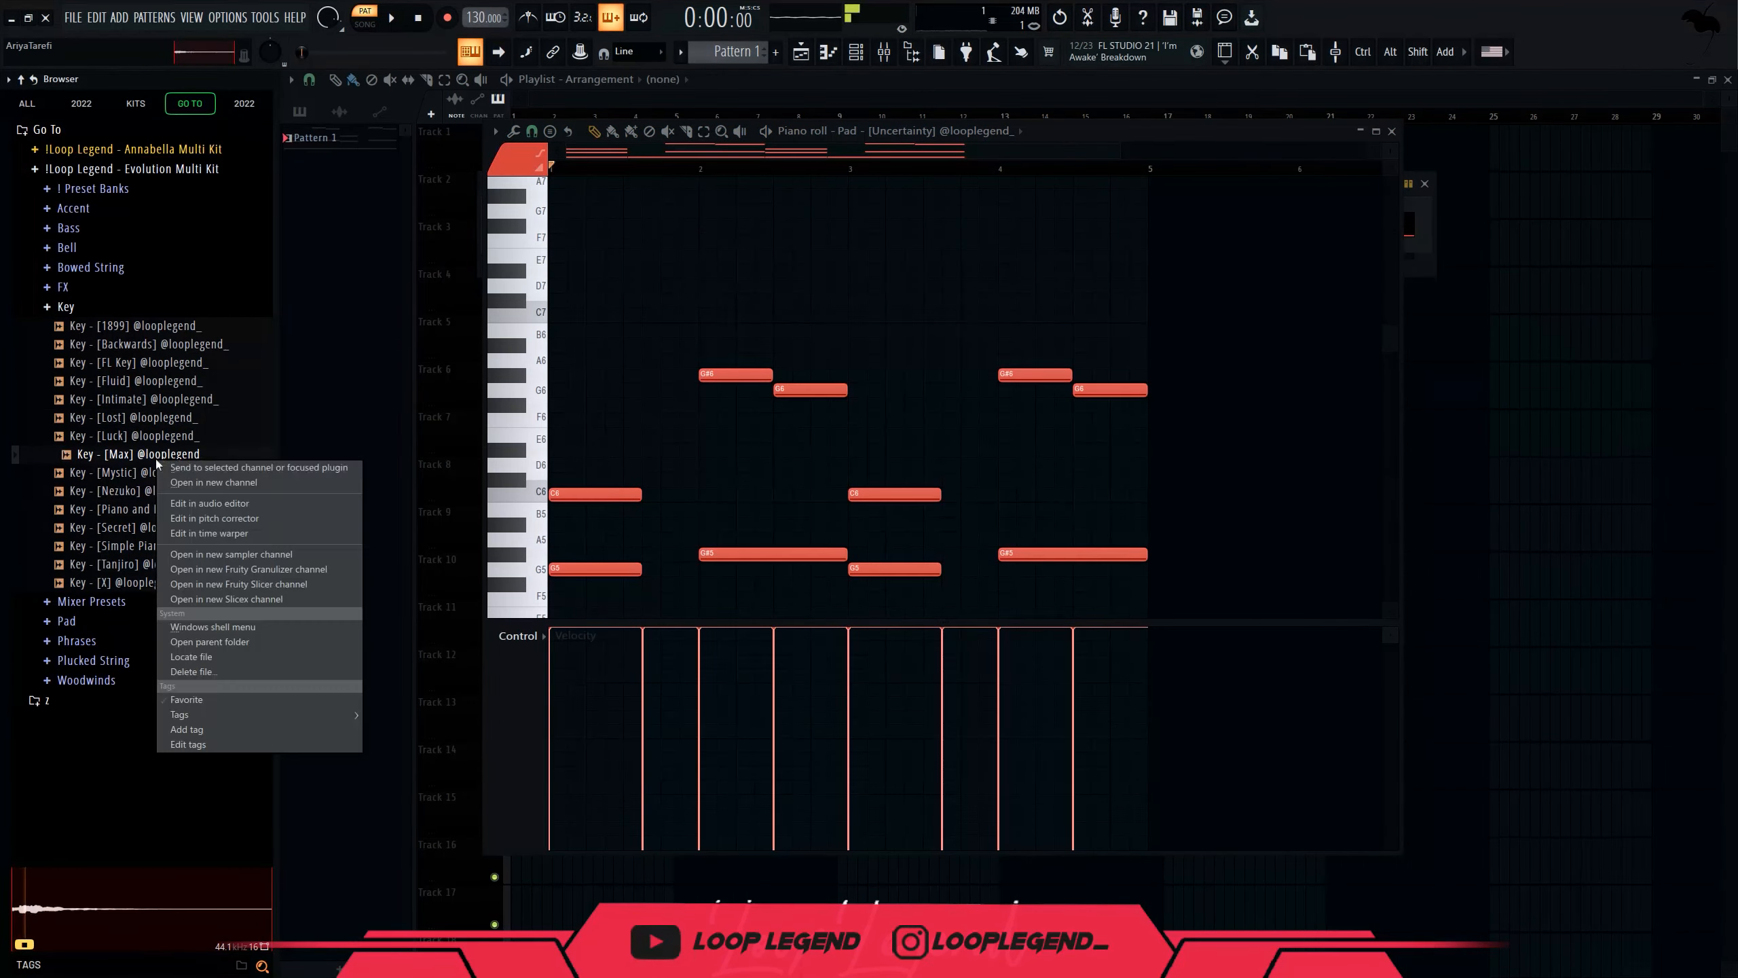
pyautogui.click(197, 484)
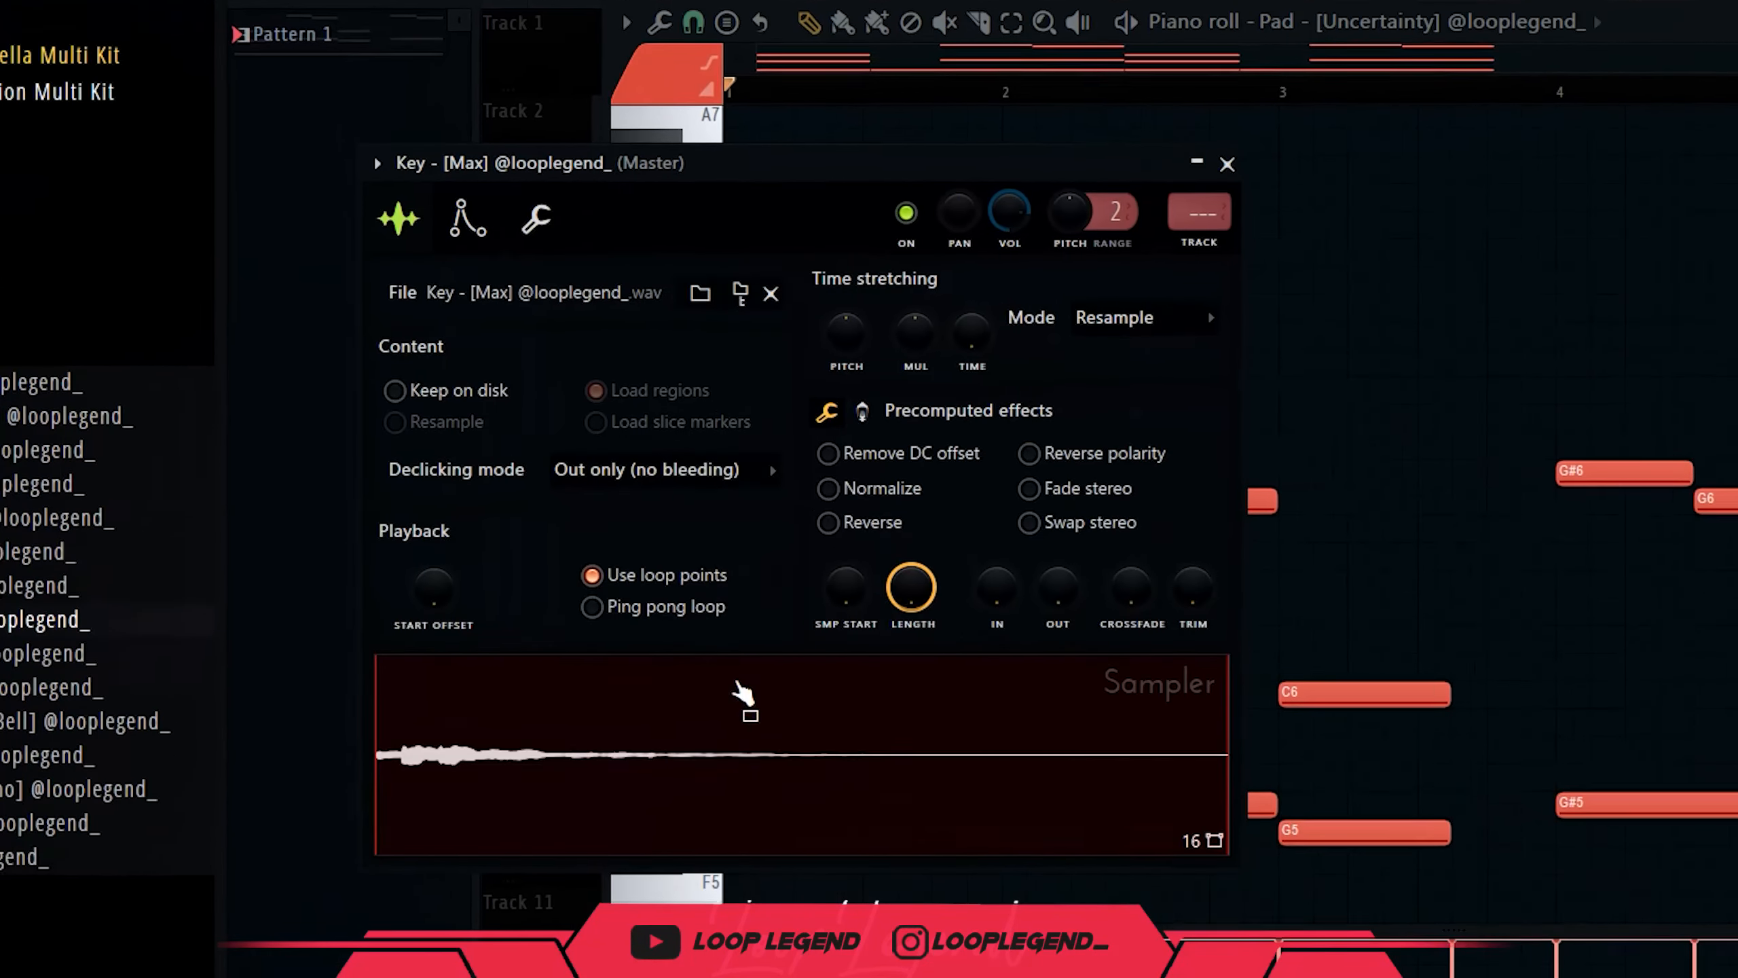
# View the Max key's envelope, then place a C6 note at bar 1 of its piano roll.
pyautogui.click(468, 218)
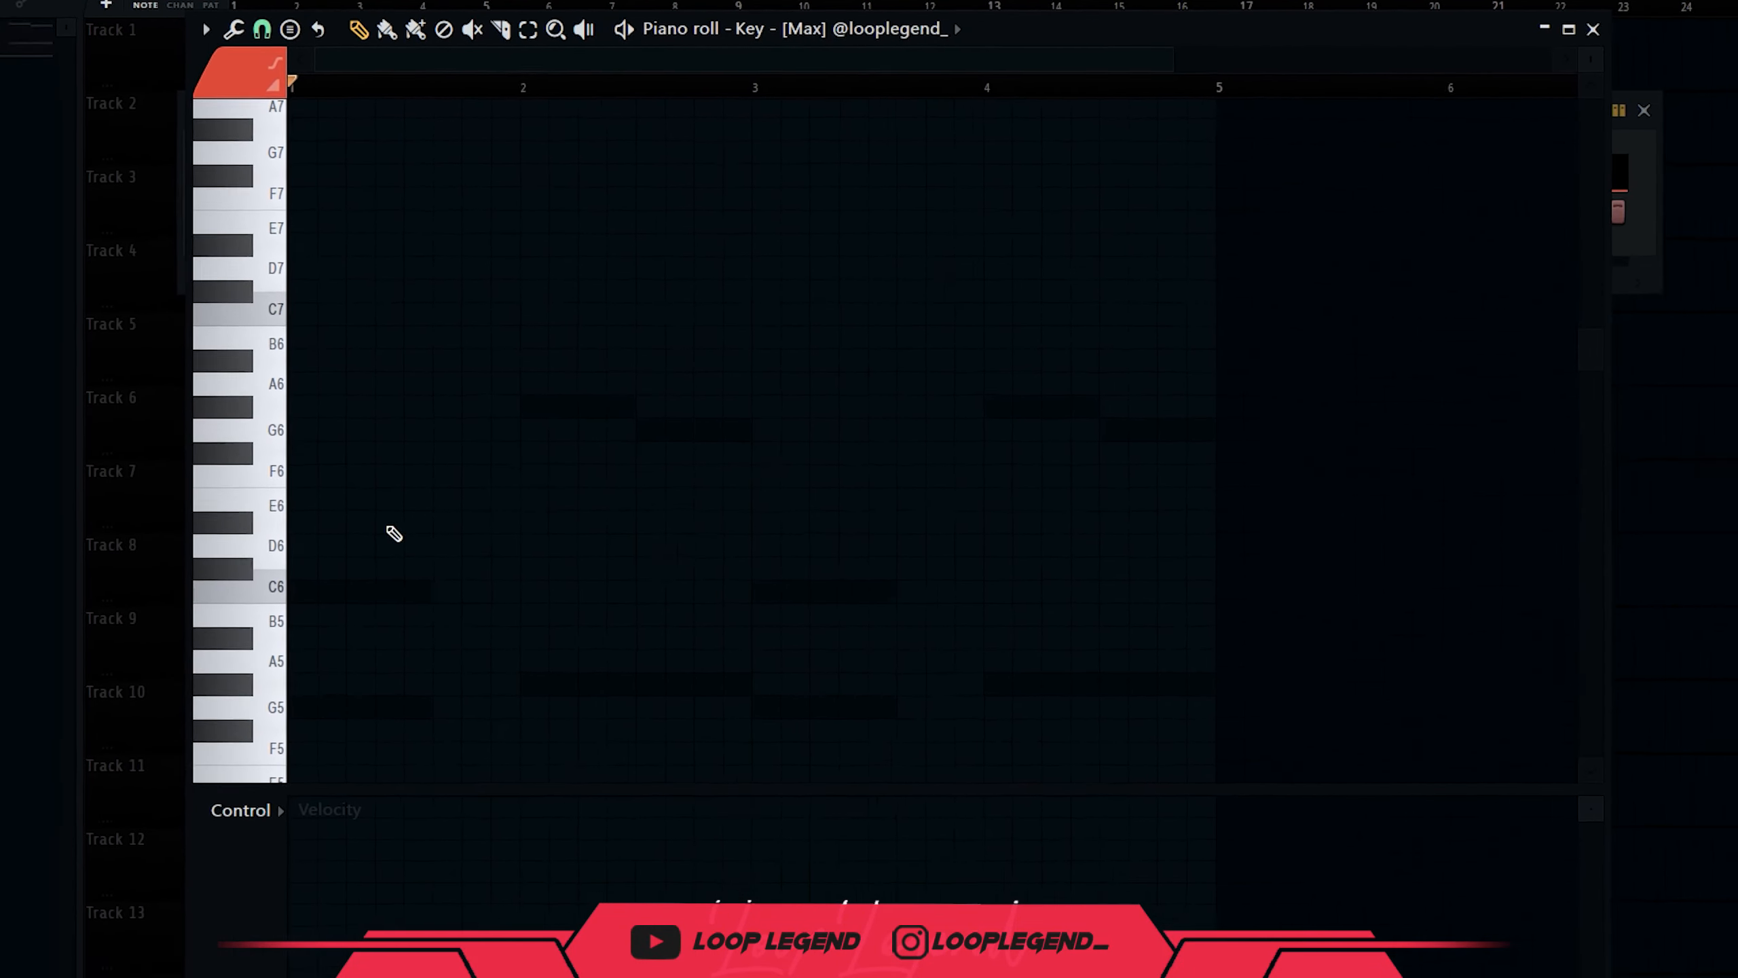
pyautogui.press('space')
pyautogui.click(395, 593)
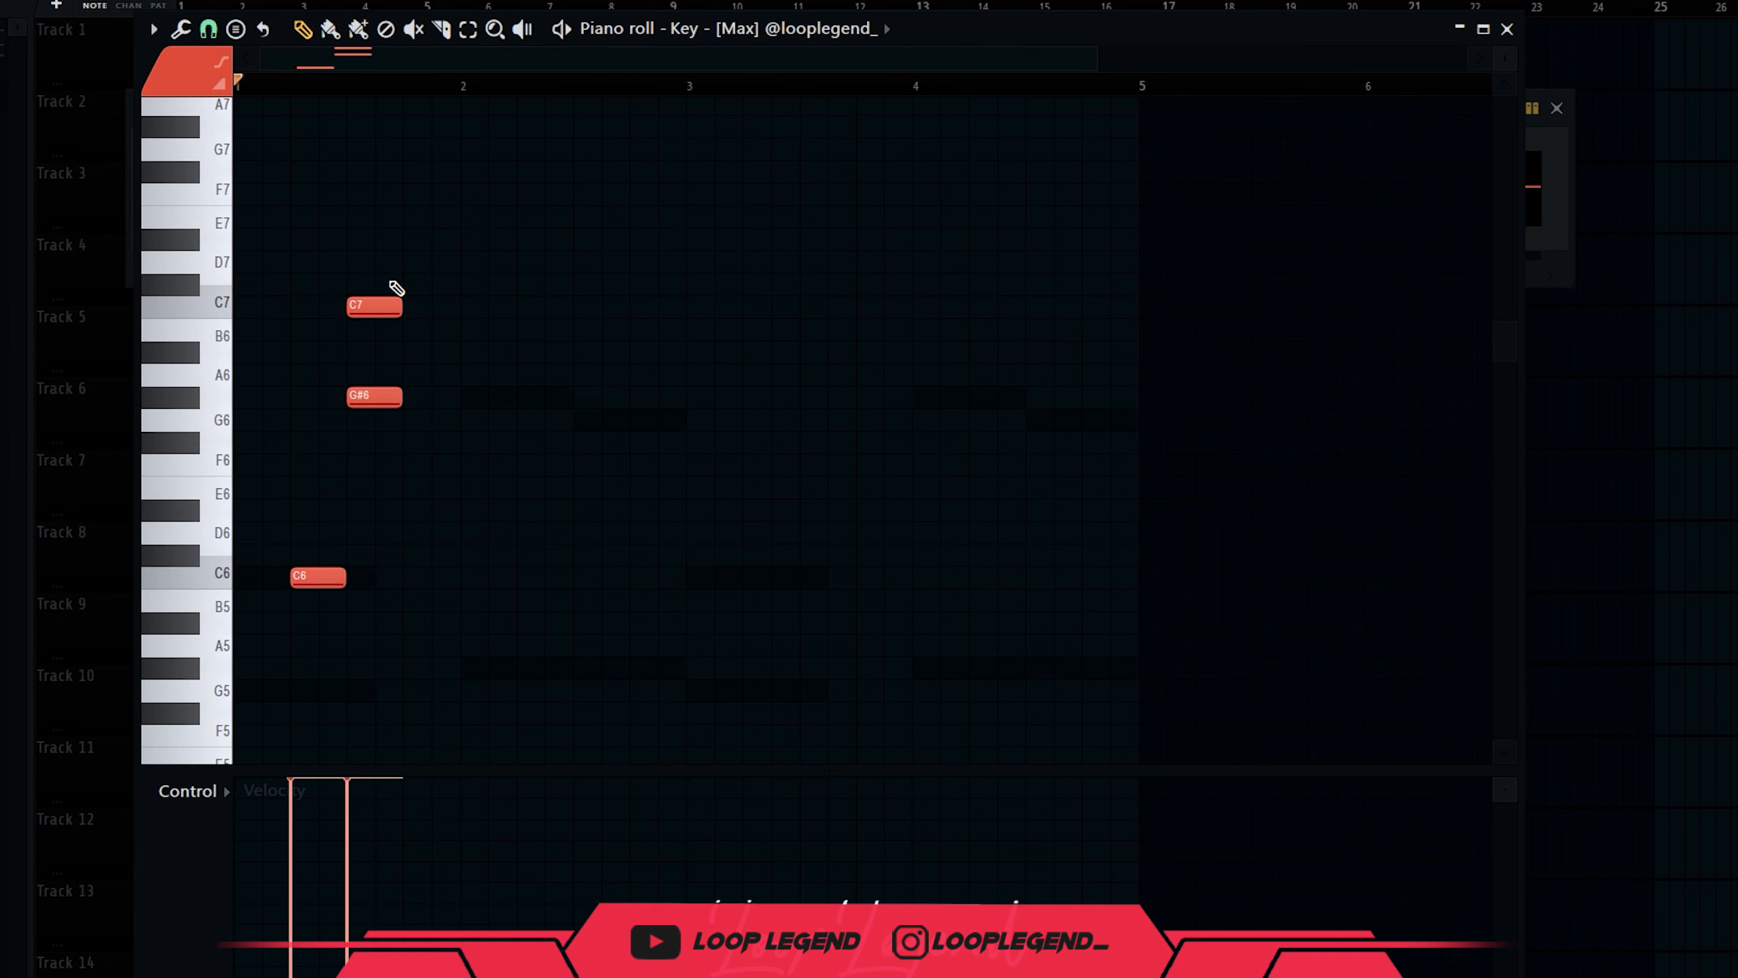
# Drop the key notes an octave, duplicate the C6 and G#5 notes, and add a G#6.
pyautogui.hotkey('ctrl', 'Down')
pyautogui.press('space')
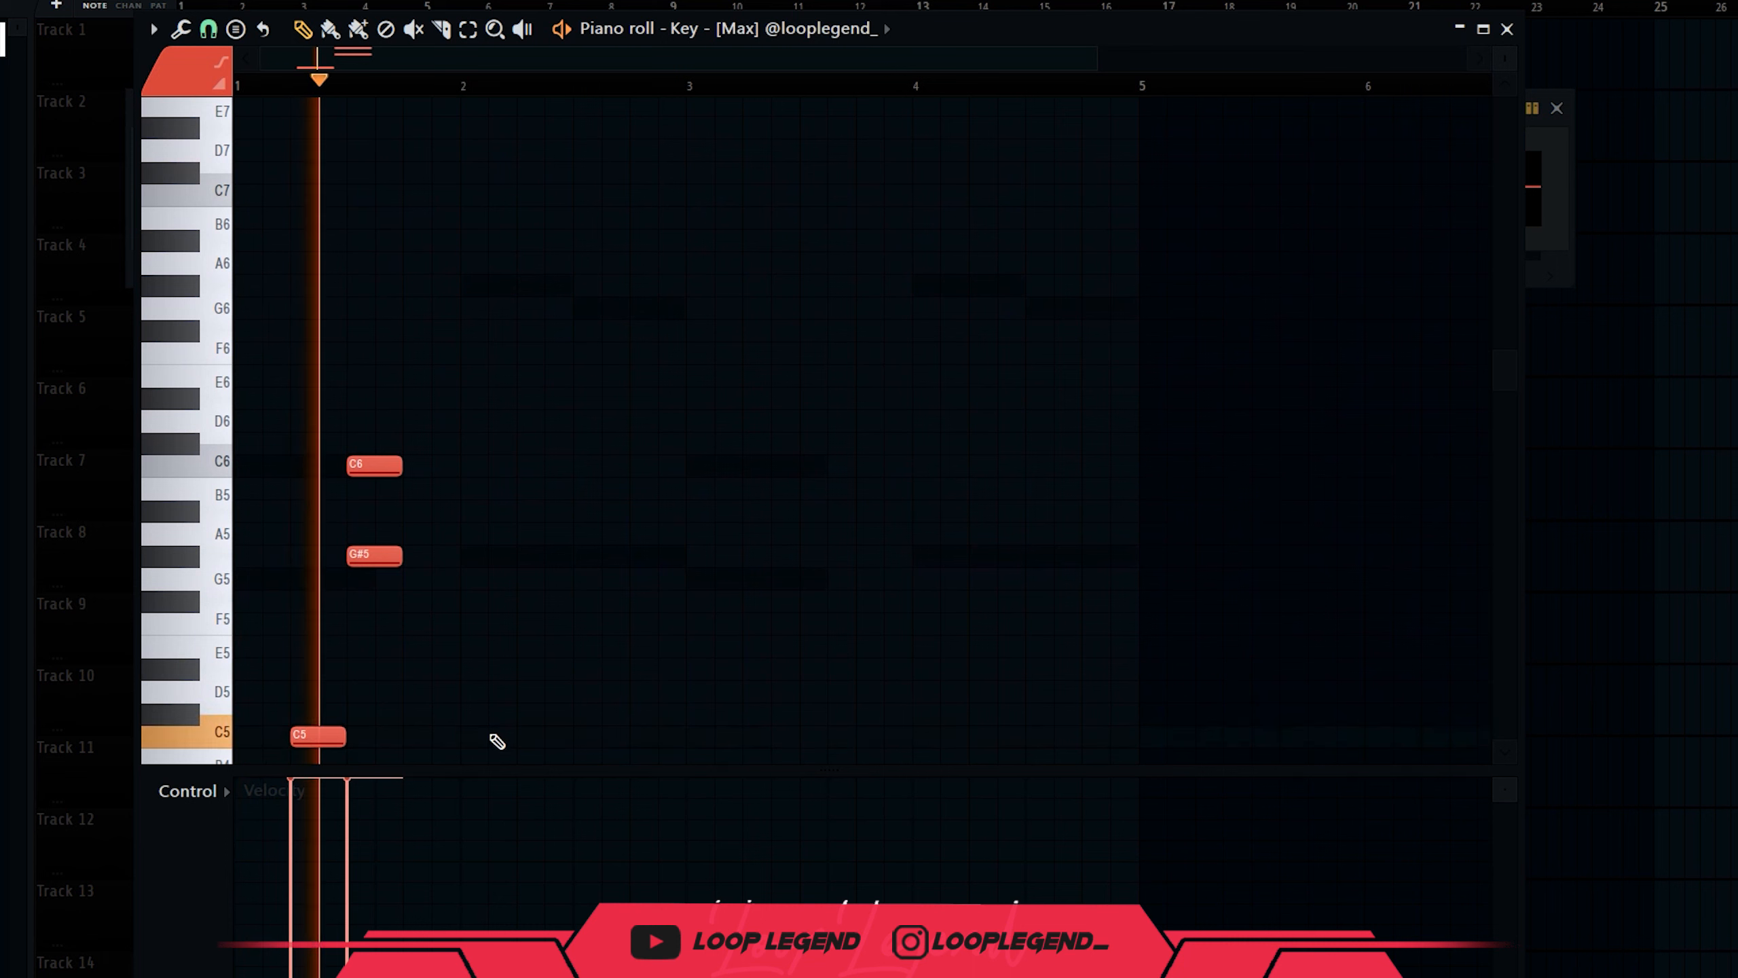
pyautogui.press('space')
pyautogui.moveTo(477, 568); pyautogui.dragTo(411, 404)
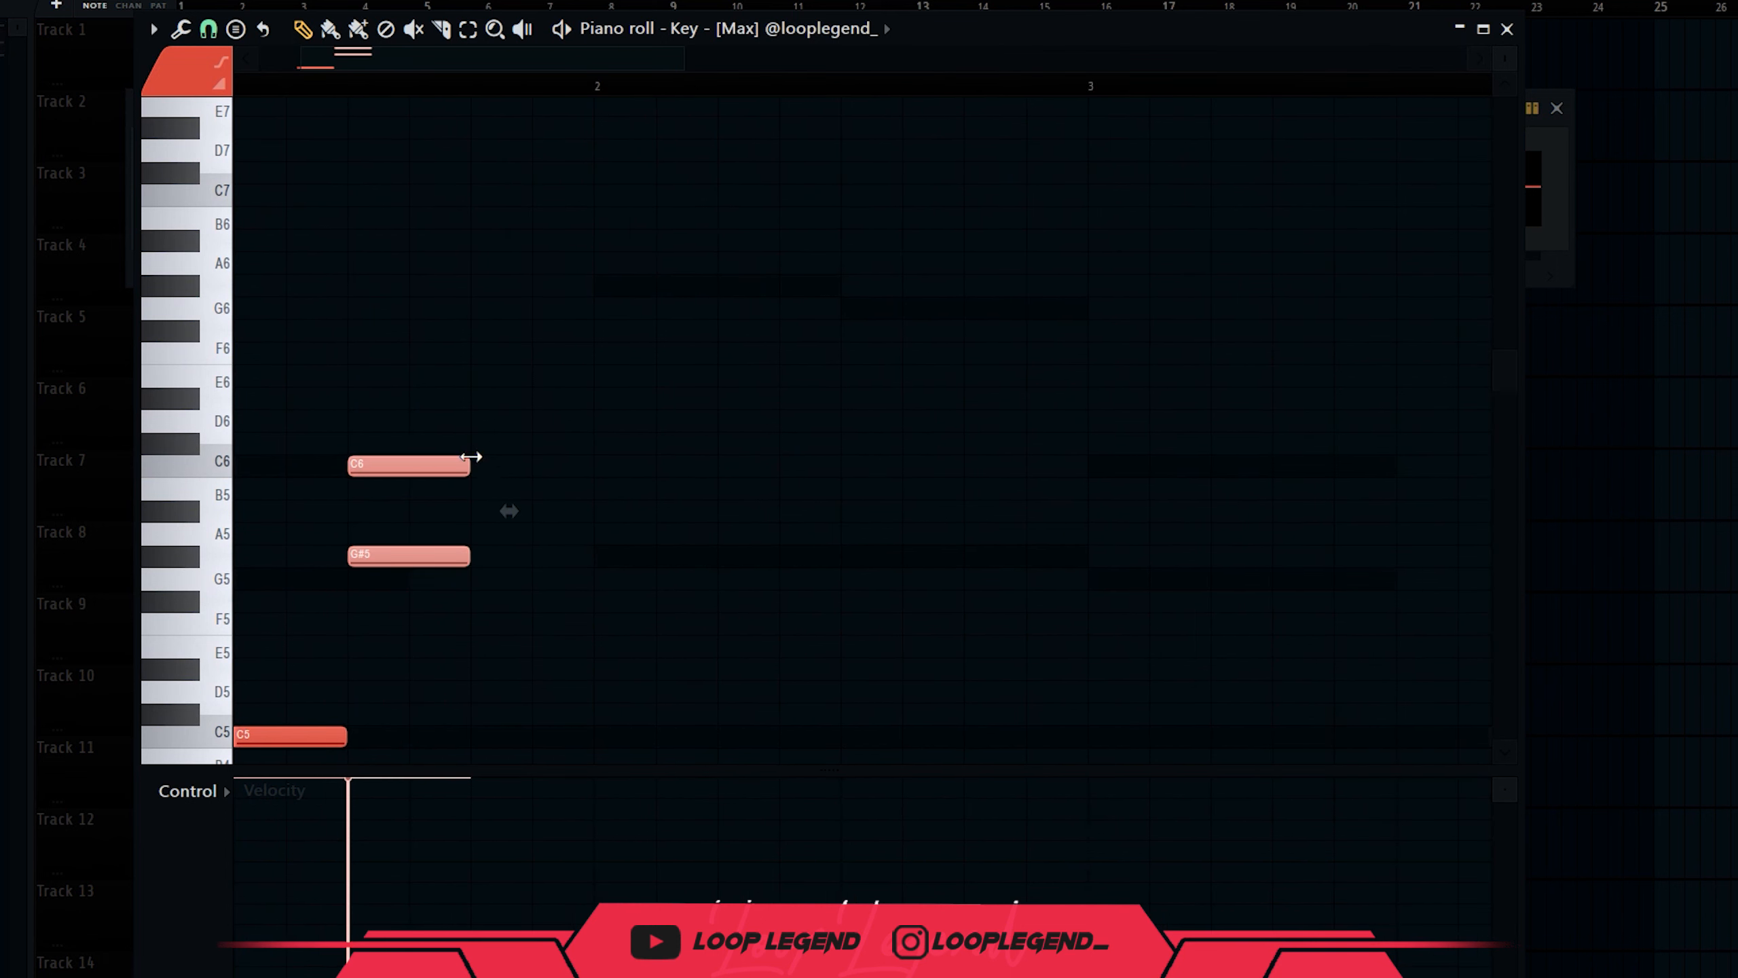
pyautogui.hotkey('ctrl', 'b')
pyautogui.click(584, 286)
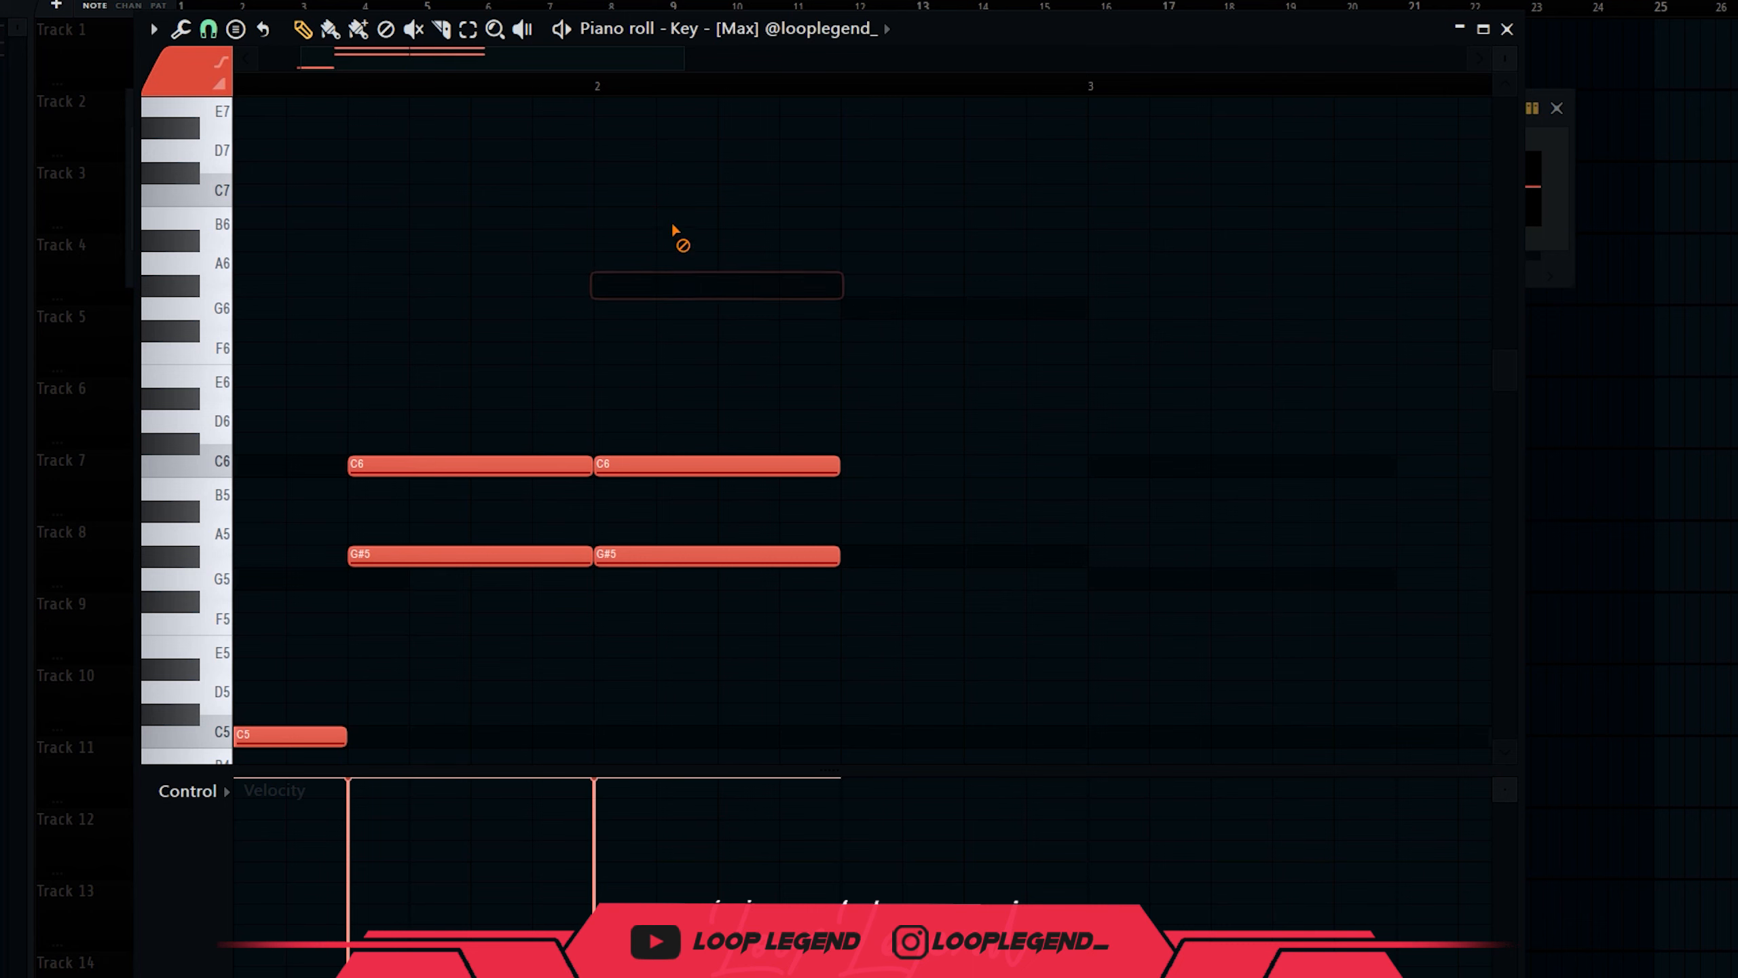
# Duplicate the C6, lower the copied G#5 to G5, and draw a C6 leading into bar 2.
pyautogui.scroll(-3, 367, 712)
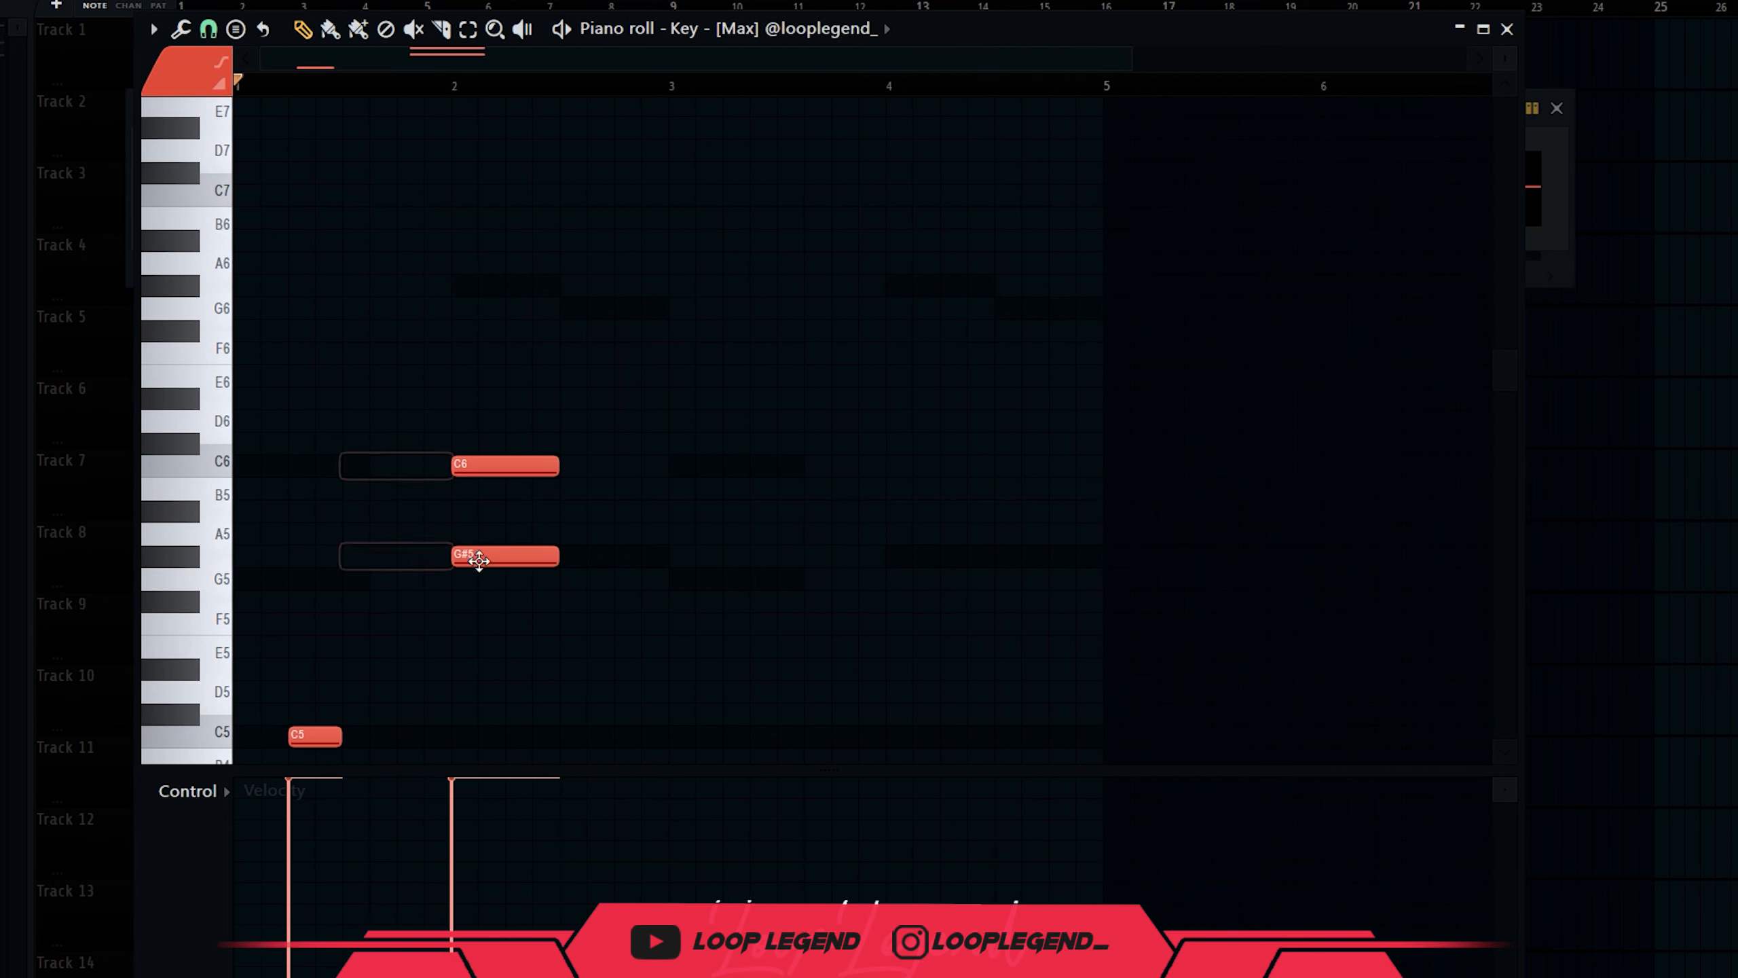
pyautogui.moveTo(571, 498); pyautogui.dragTo(467, 389)
pyautogui.hotkey('ctrl', 'b')
pyautogui.keyDown('ctrl'); pyautogui.click(625, 533); pyautogui.keyUp('ctrl')
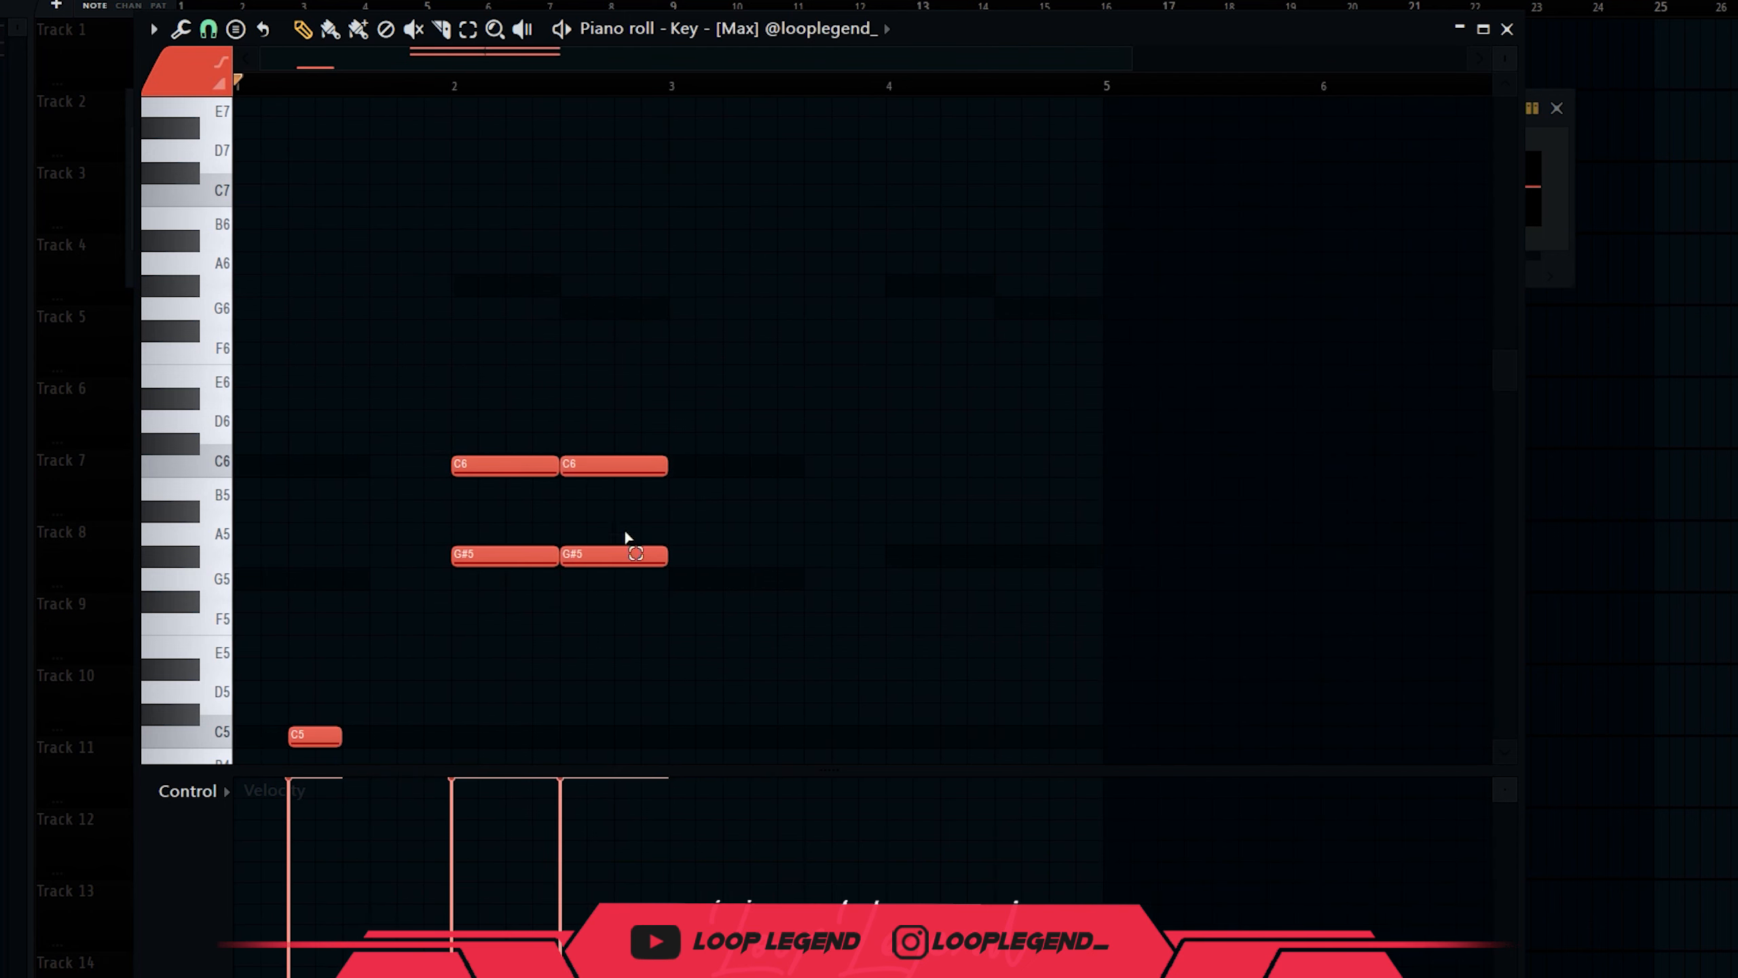
pyautogui.hotkey('shift', 'Down')
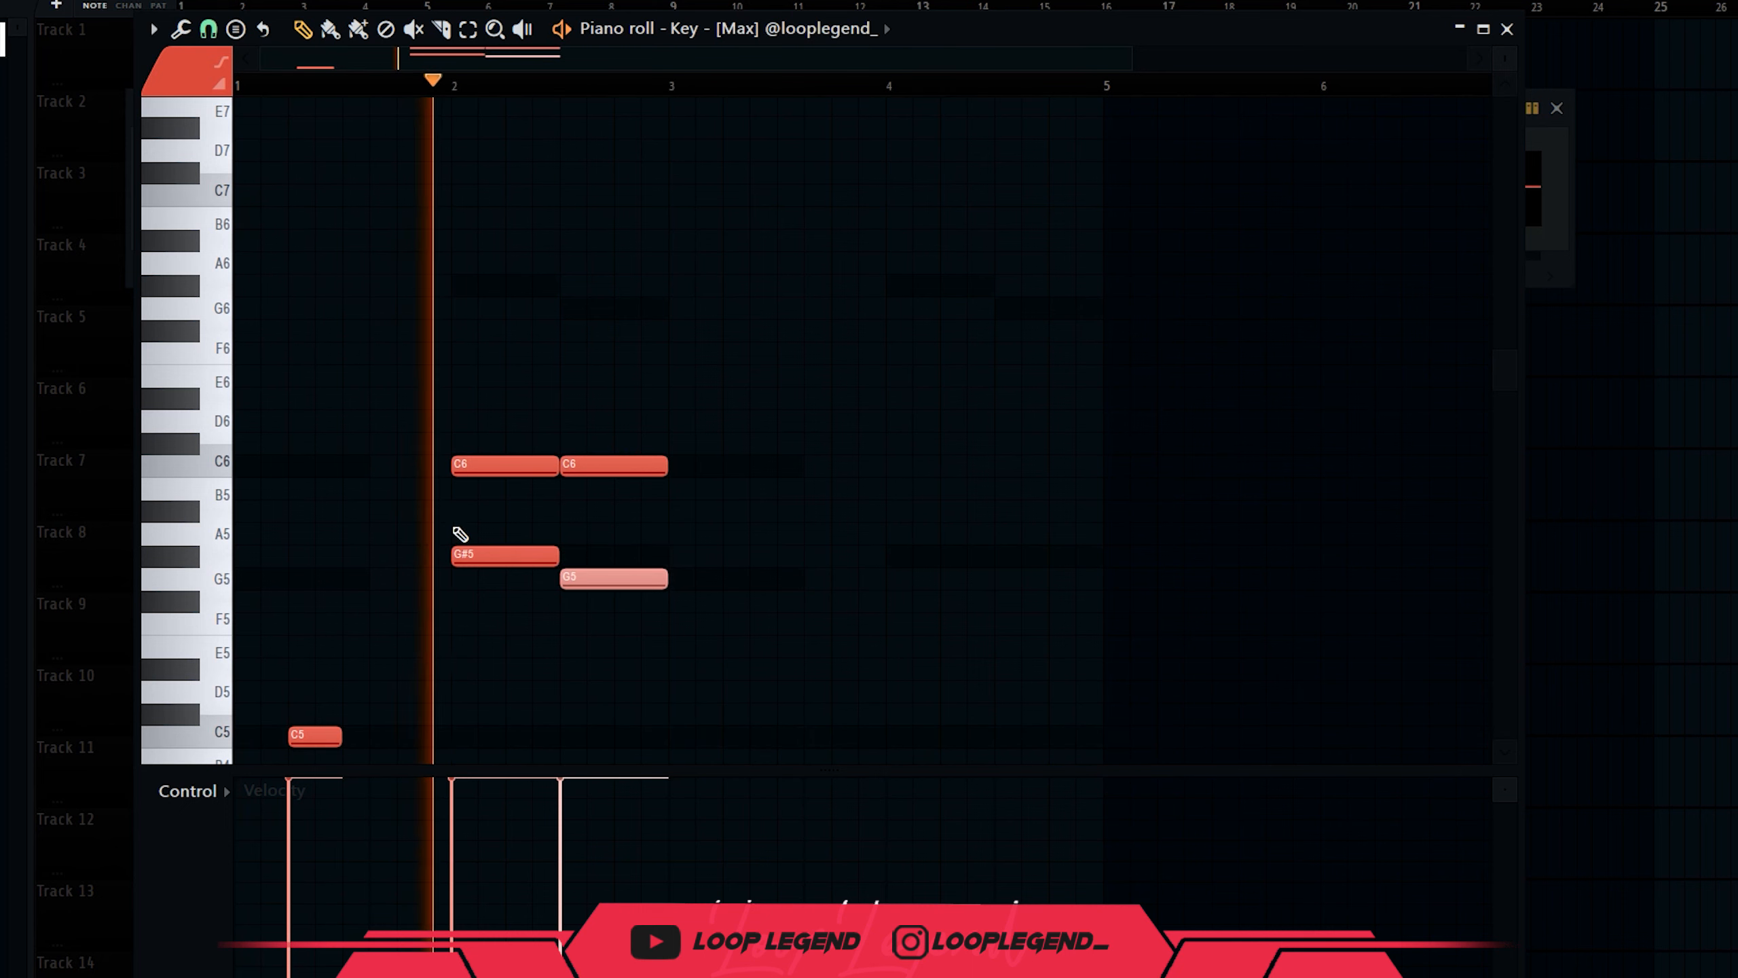
pyautogui.moveTo(414, 467); pyautogui.dragTo(376, 470)
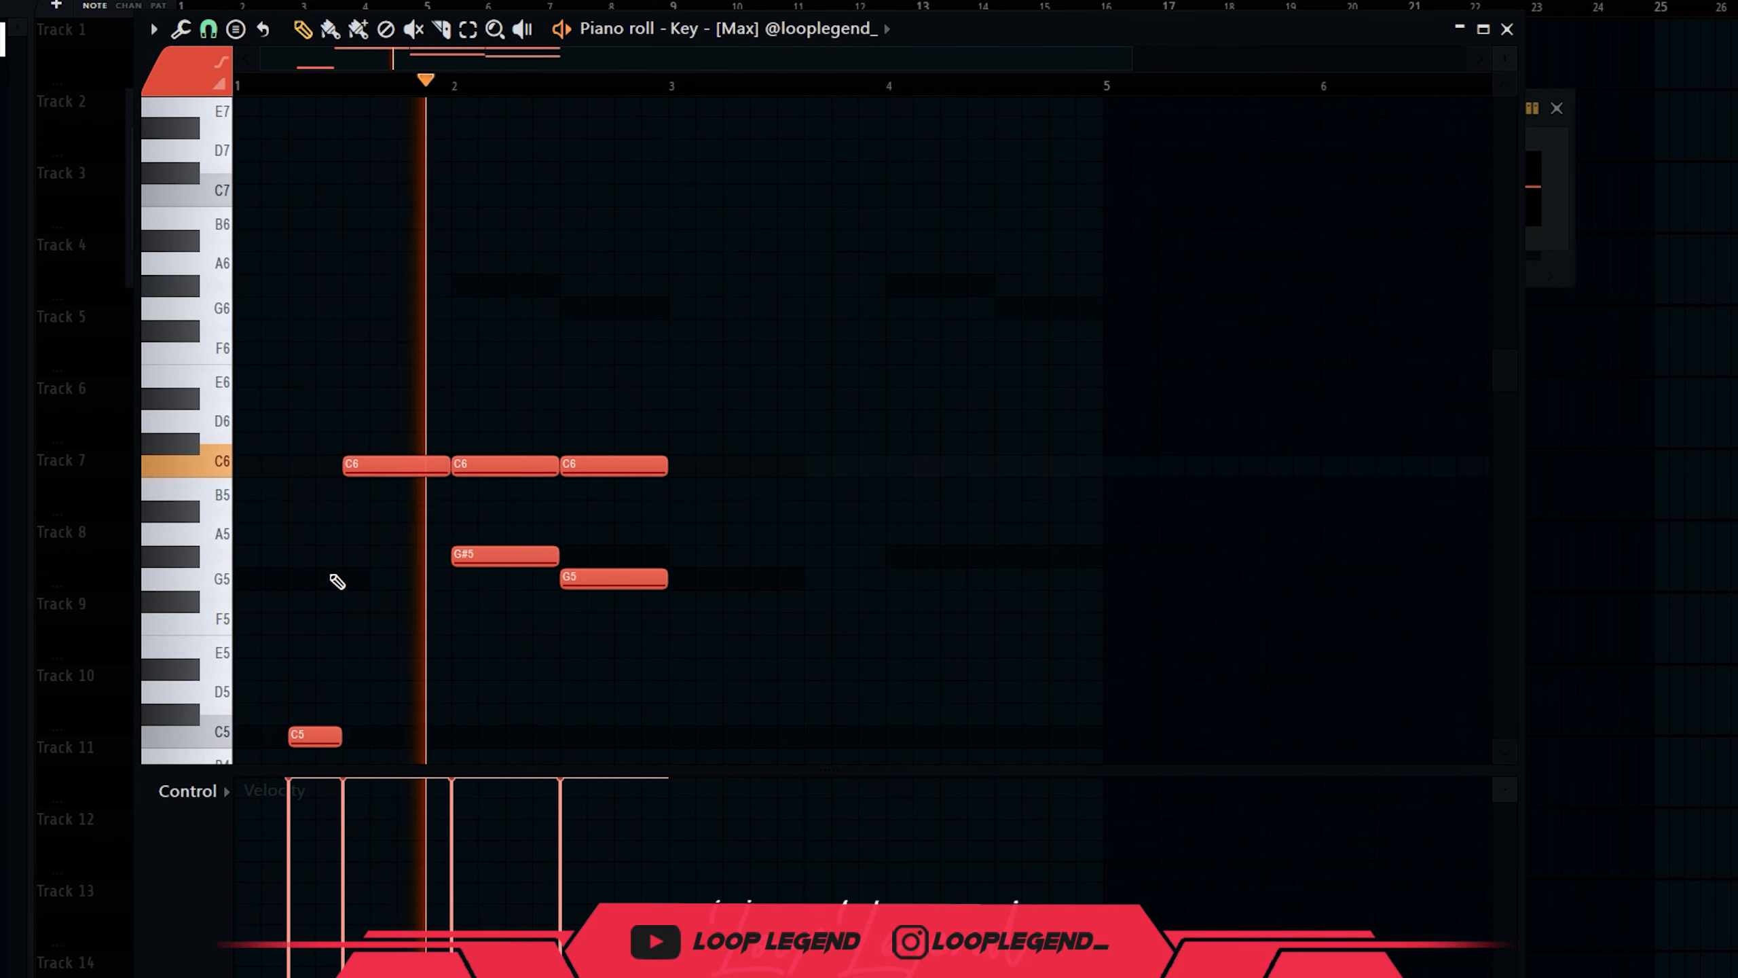
# Duplicate all six key notes into bar 3 and shift the copies one beat later.
pyautogui.scroll(-4, 589, 381)
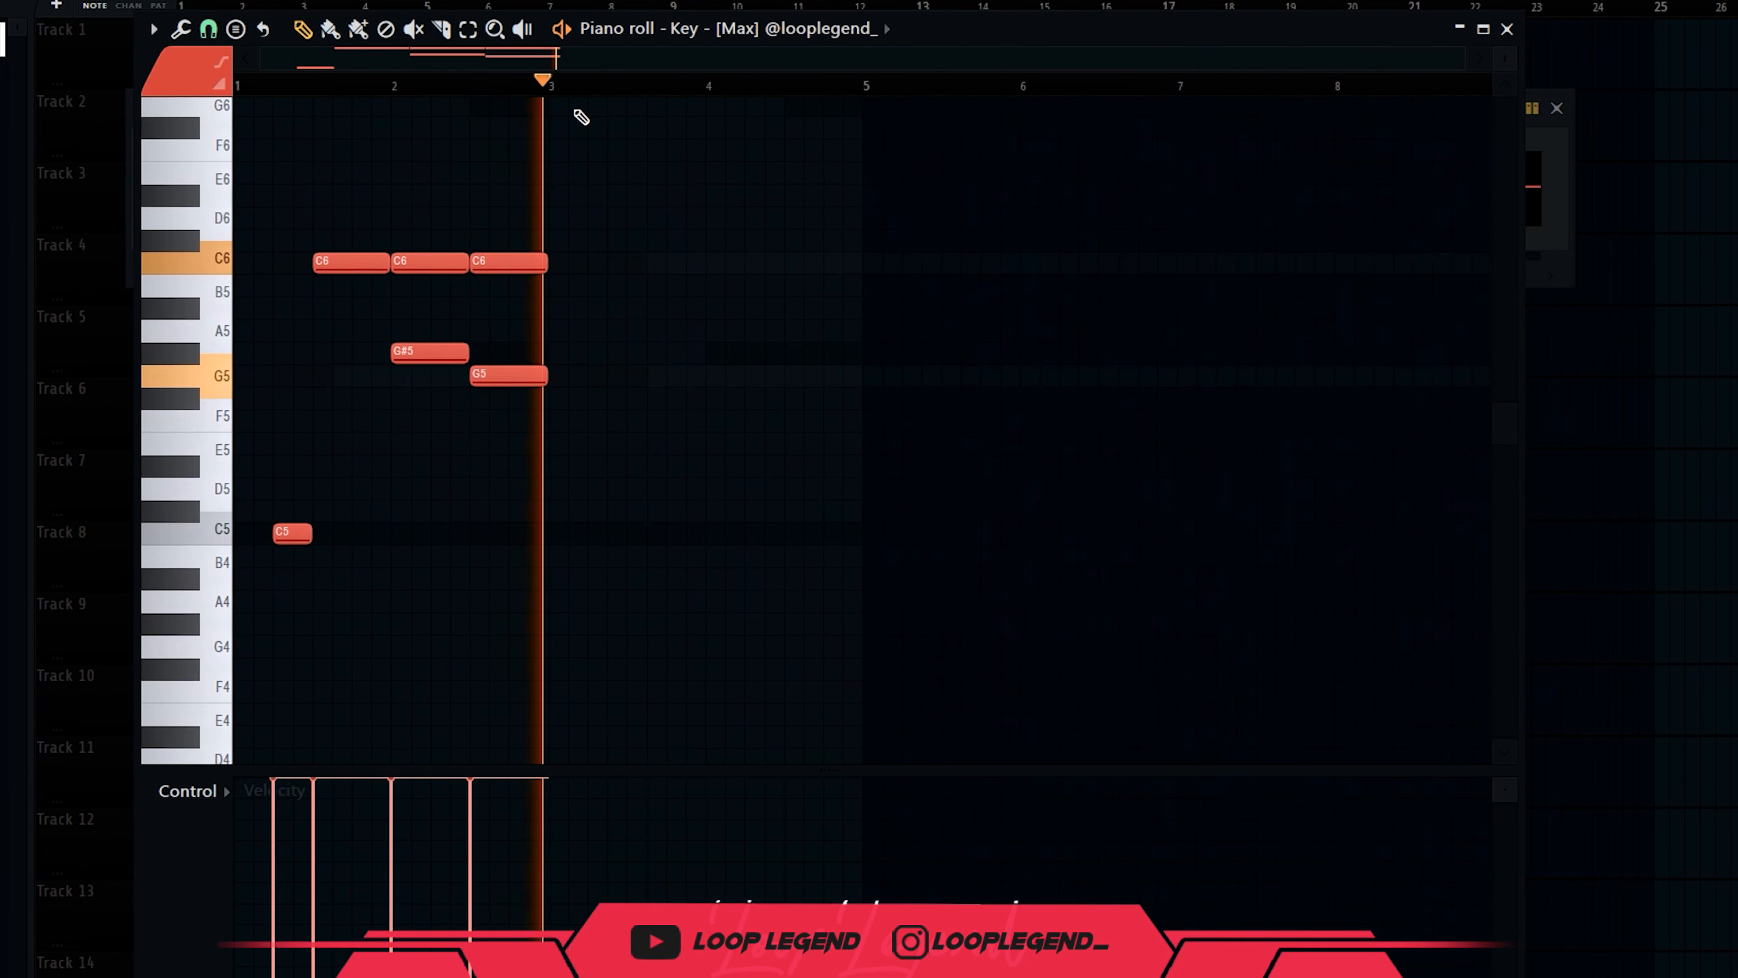
pyautogui.hotkey('ctrl', 'b')
pyautogui.moveTo(704, 262); pyautogui.dragTo(733, 262)
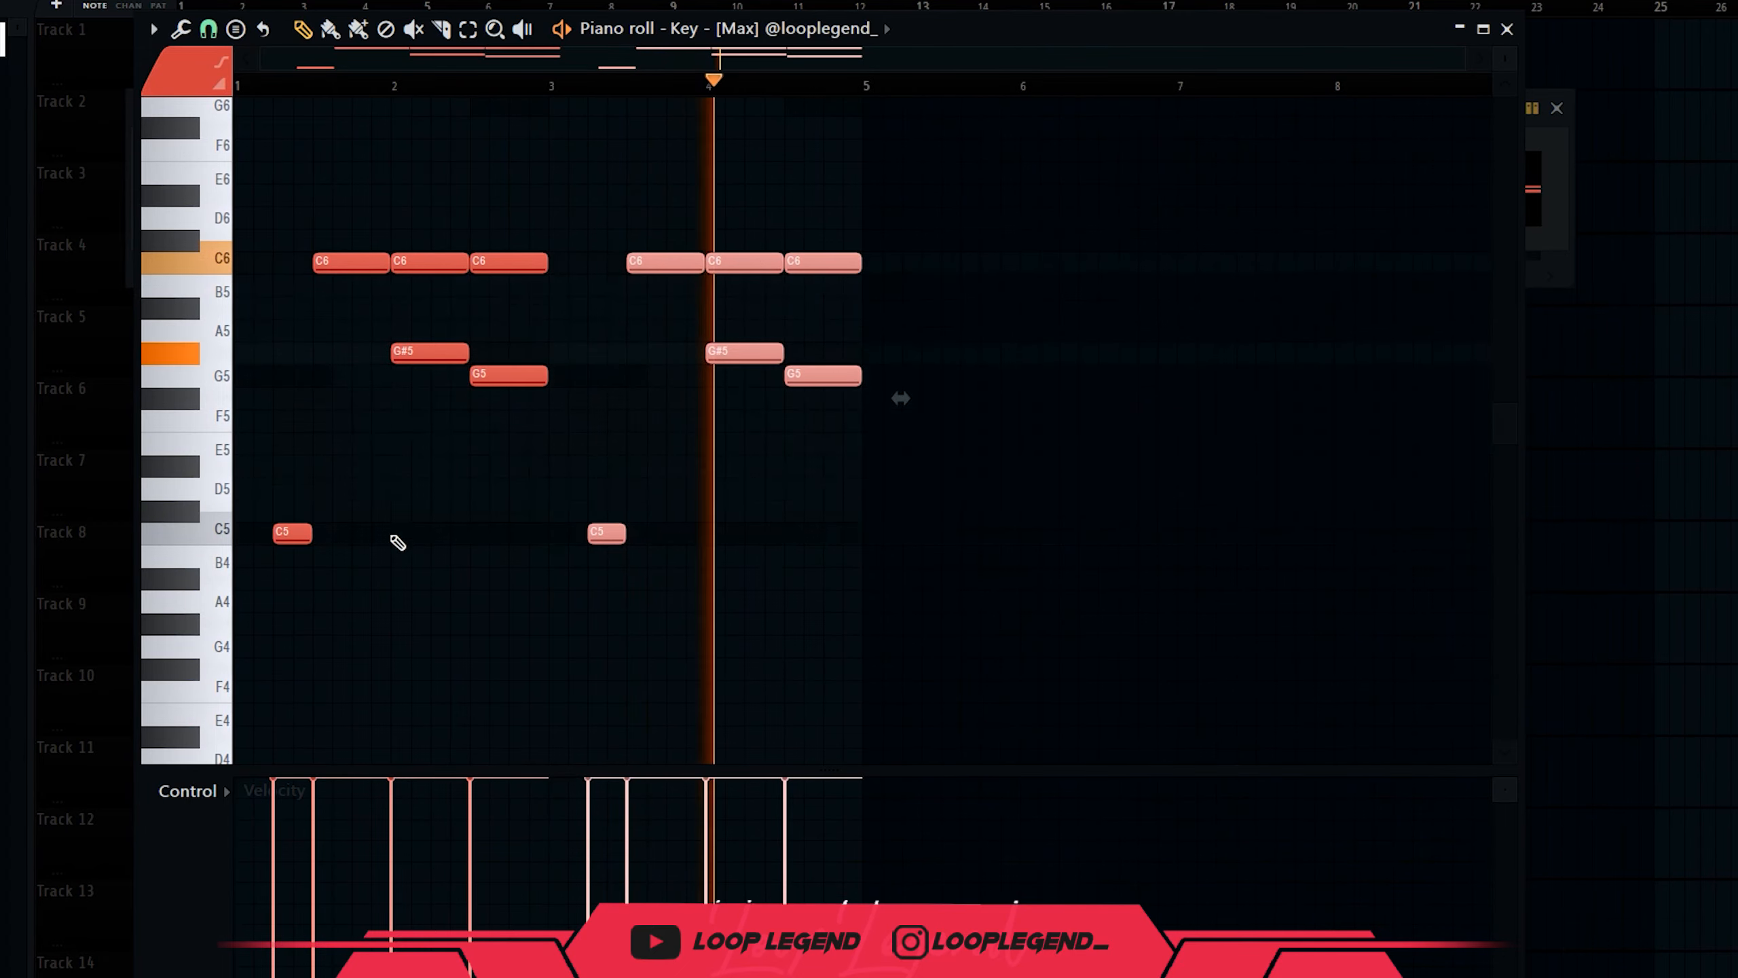
pyautogui.press('F6')
pyautogui.press('space')
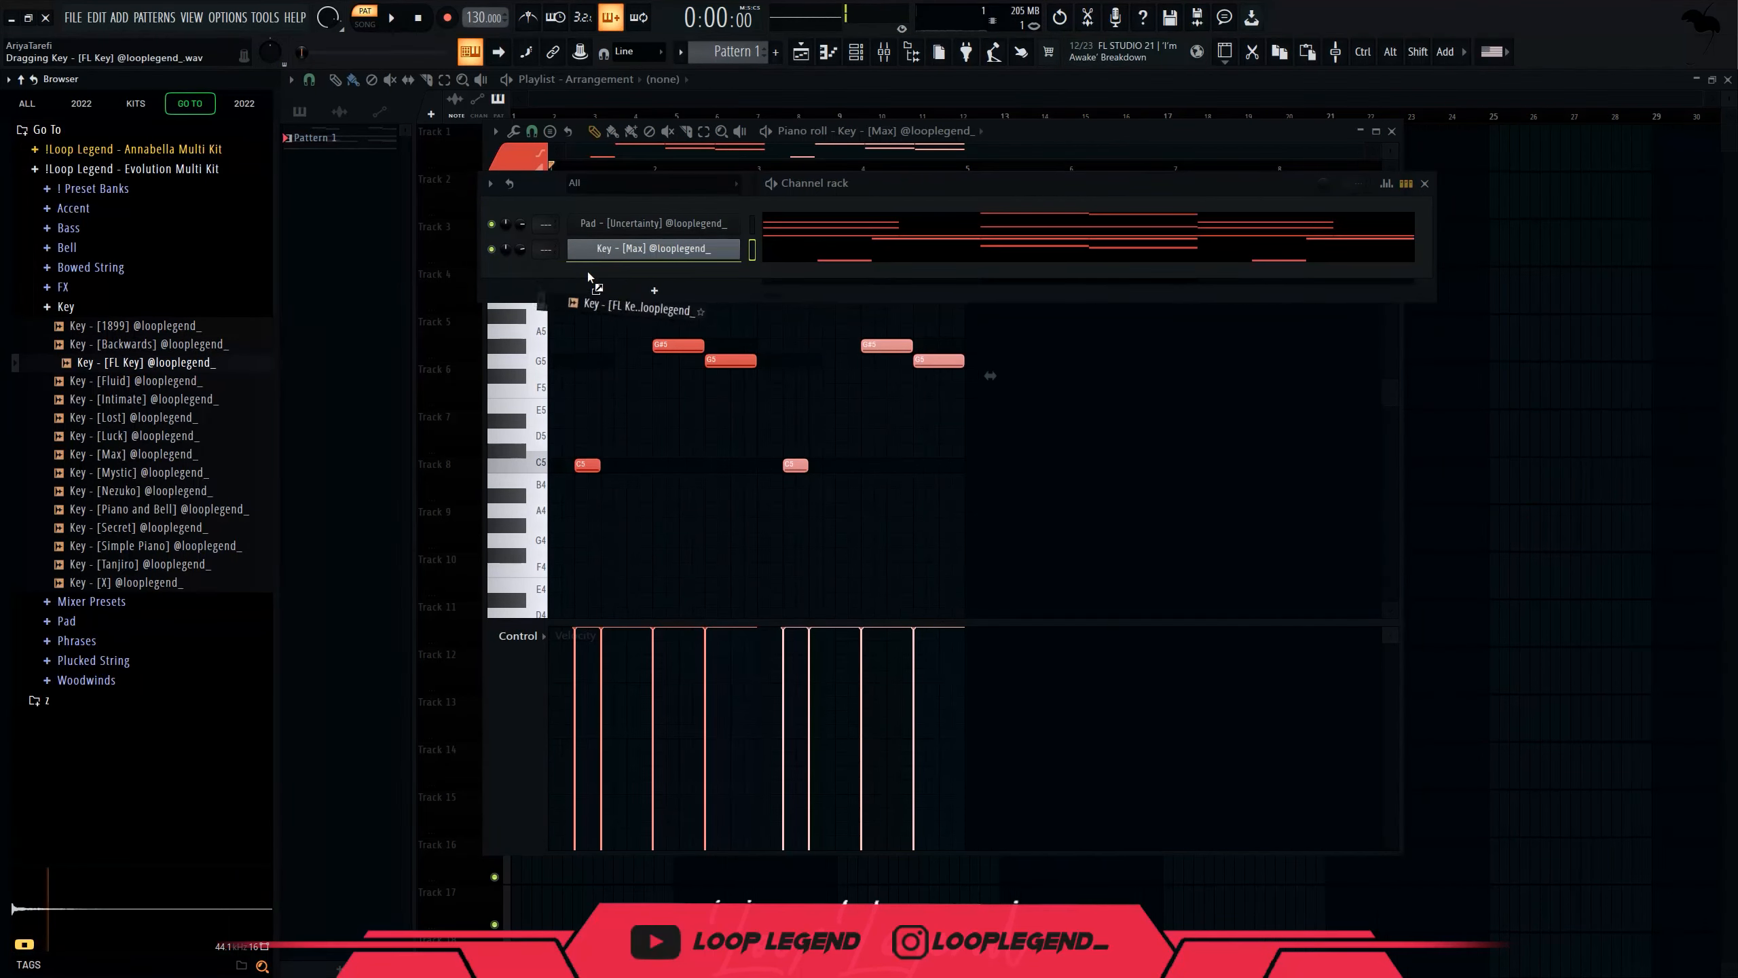
# Add Key - [FL Key] as a new channel, enable its envelope with zero attack, and show the mixer.
pyautogui.moveTo(588, 277); pyautogui.dragTo(619, 280)
pyautogui.click(422, 364)
pyautogui.rightClick(491, 549)
pyautogui.click(514, 603)
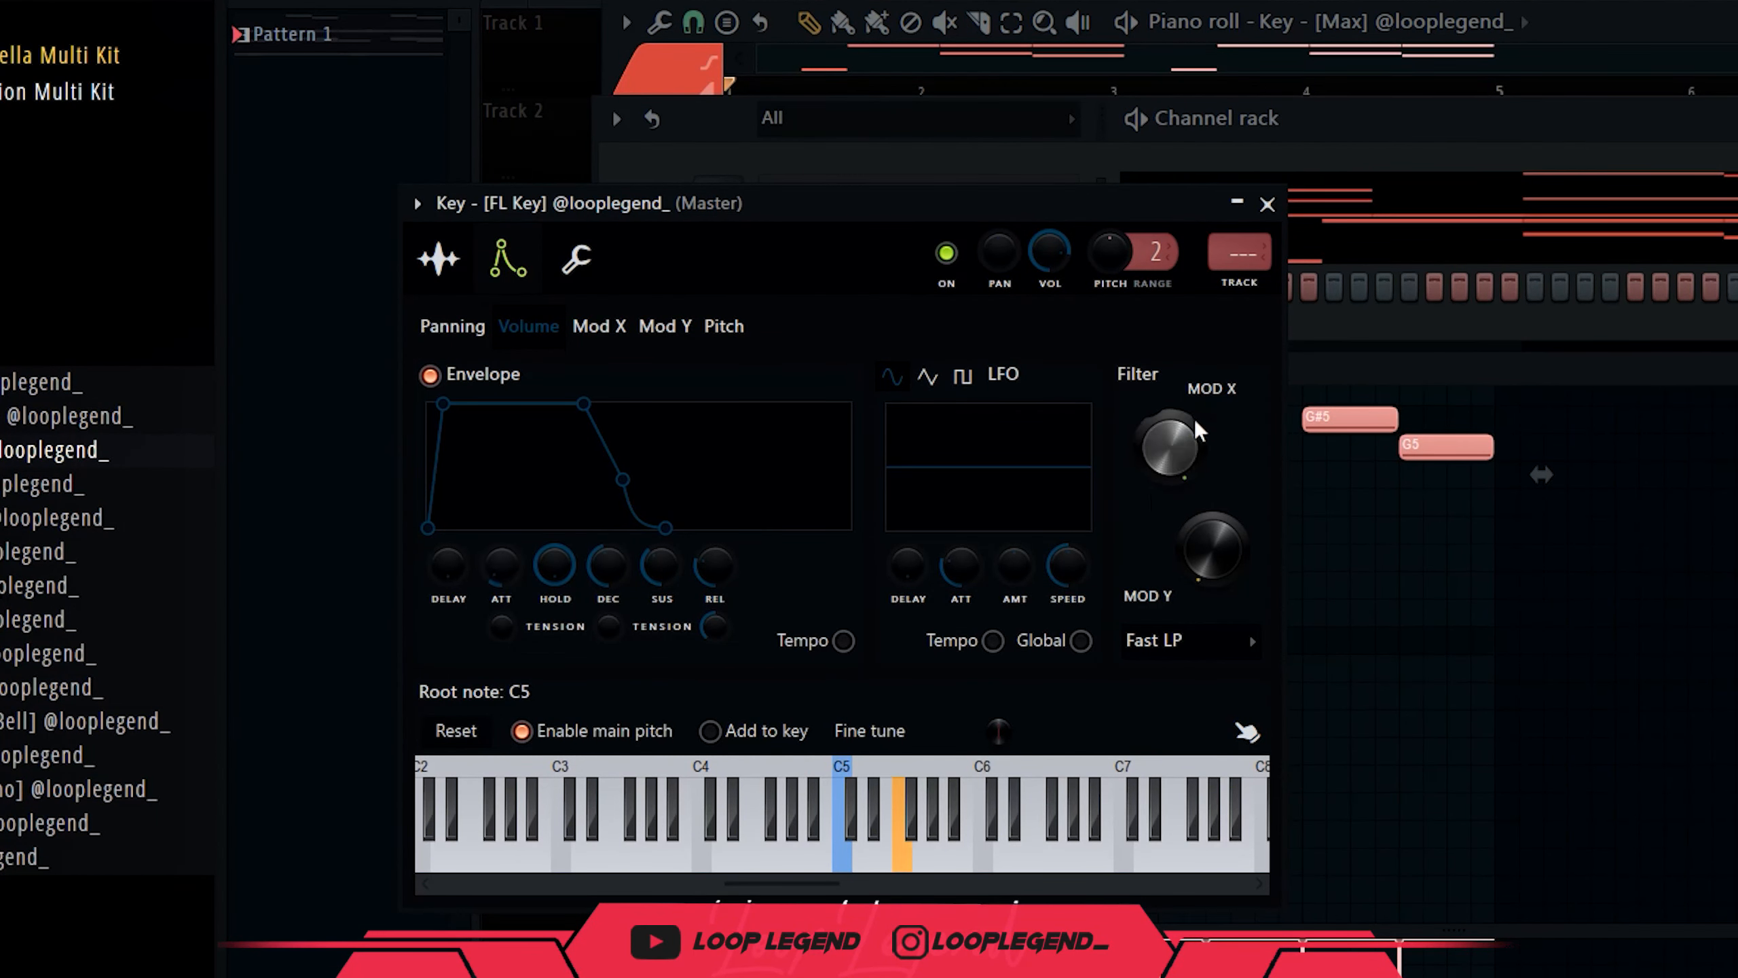
pyautogui.click(1267, 204)
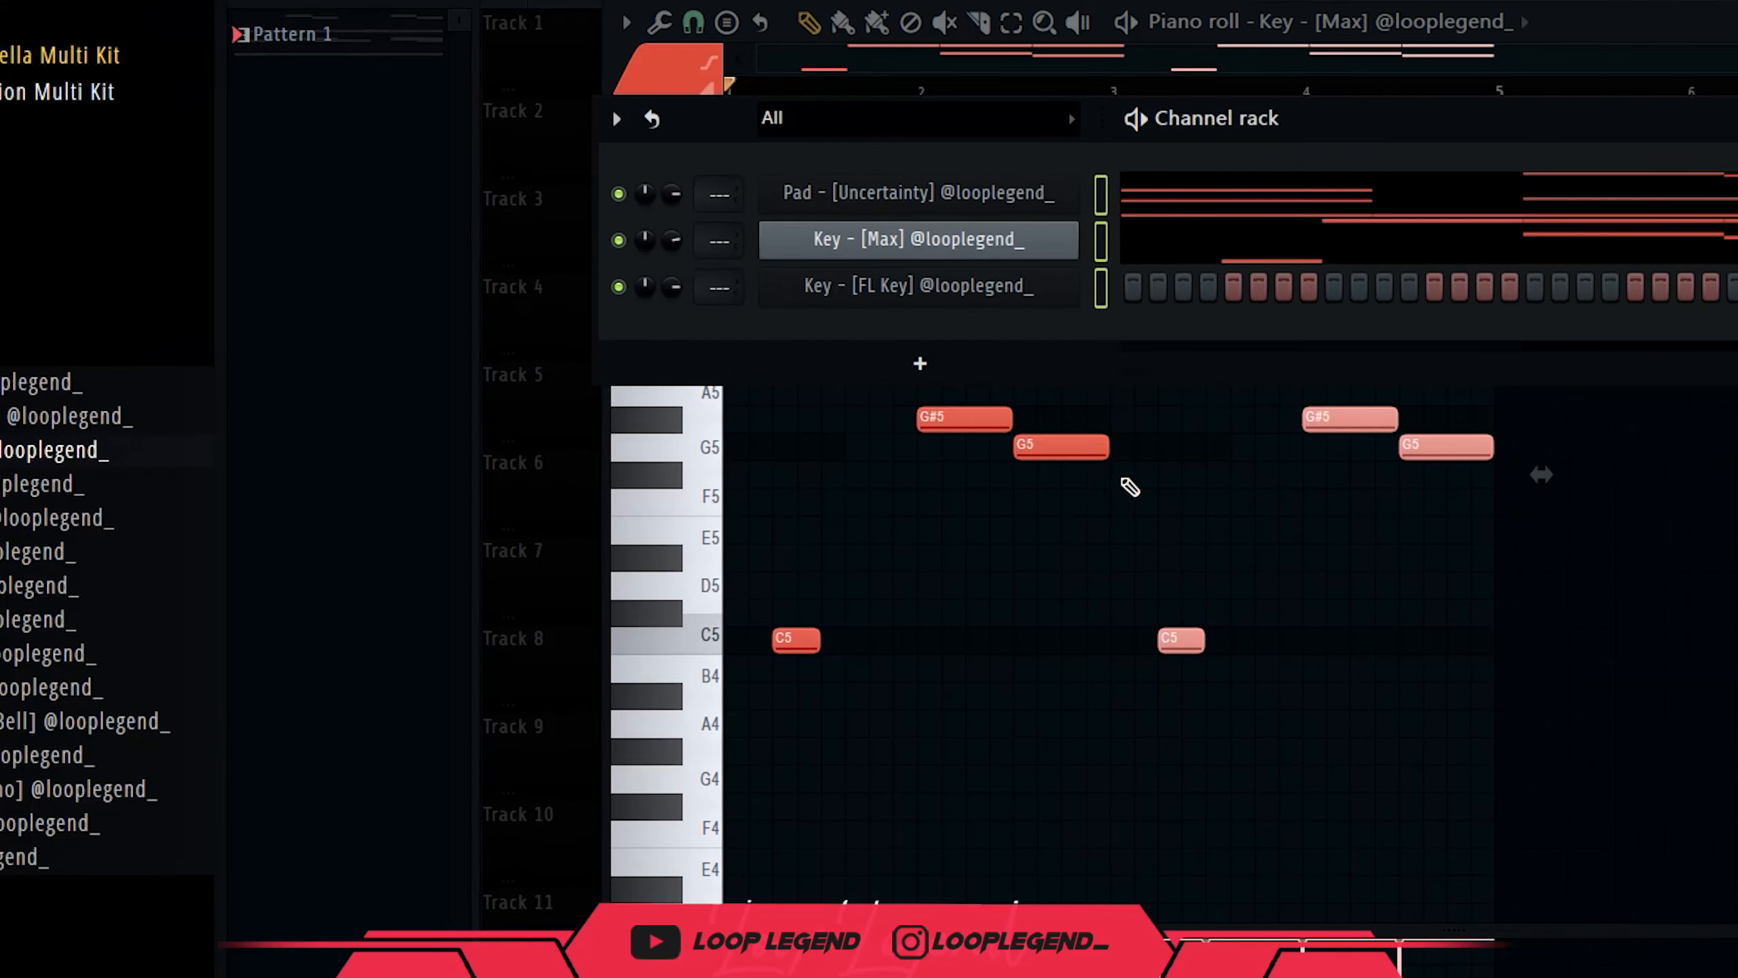
pyautogui.press('F9')
pyautogui.press('F6')
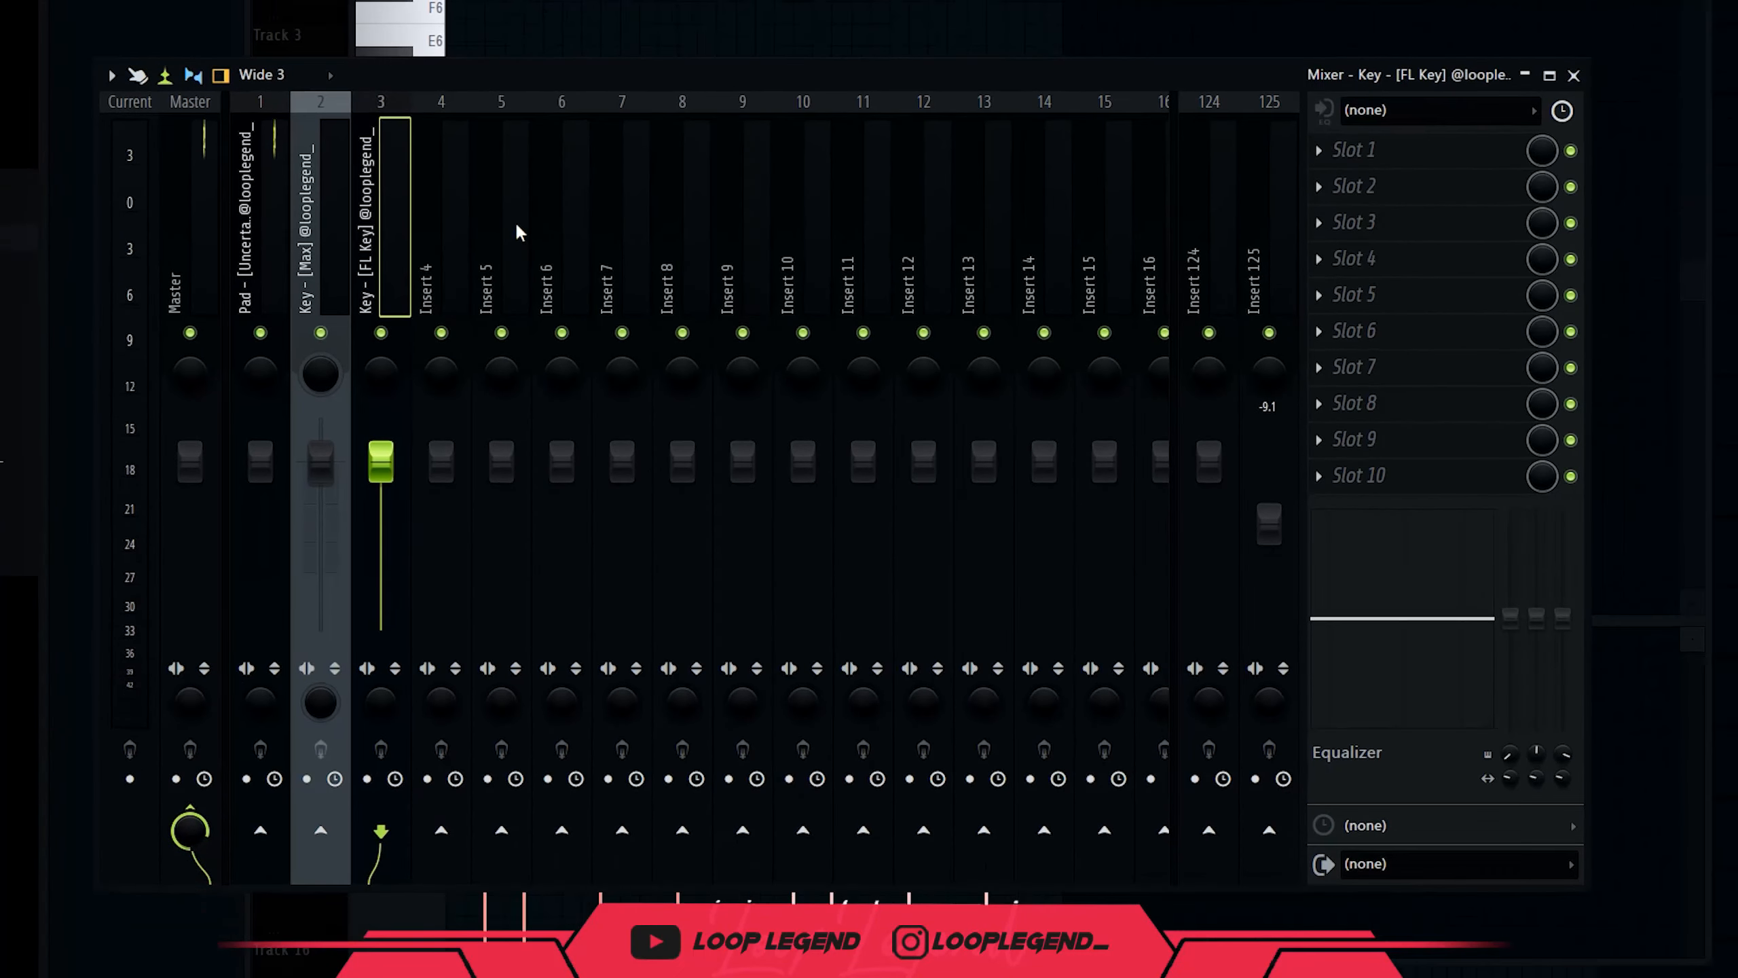
# Load Eventide Crystals onto the FL Key insert and place a G5 note in its pattern.
pyautogui.press('F6')
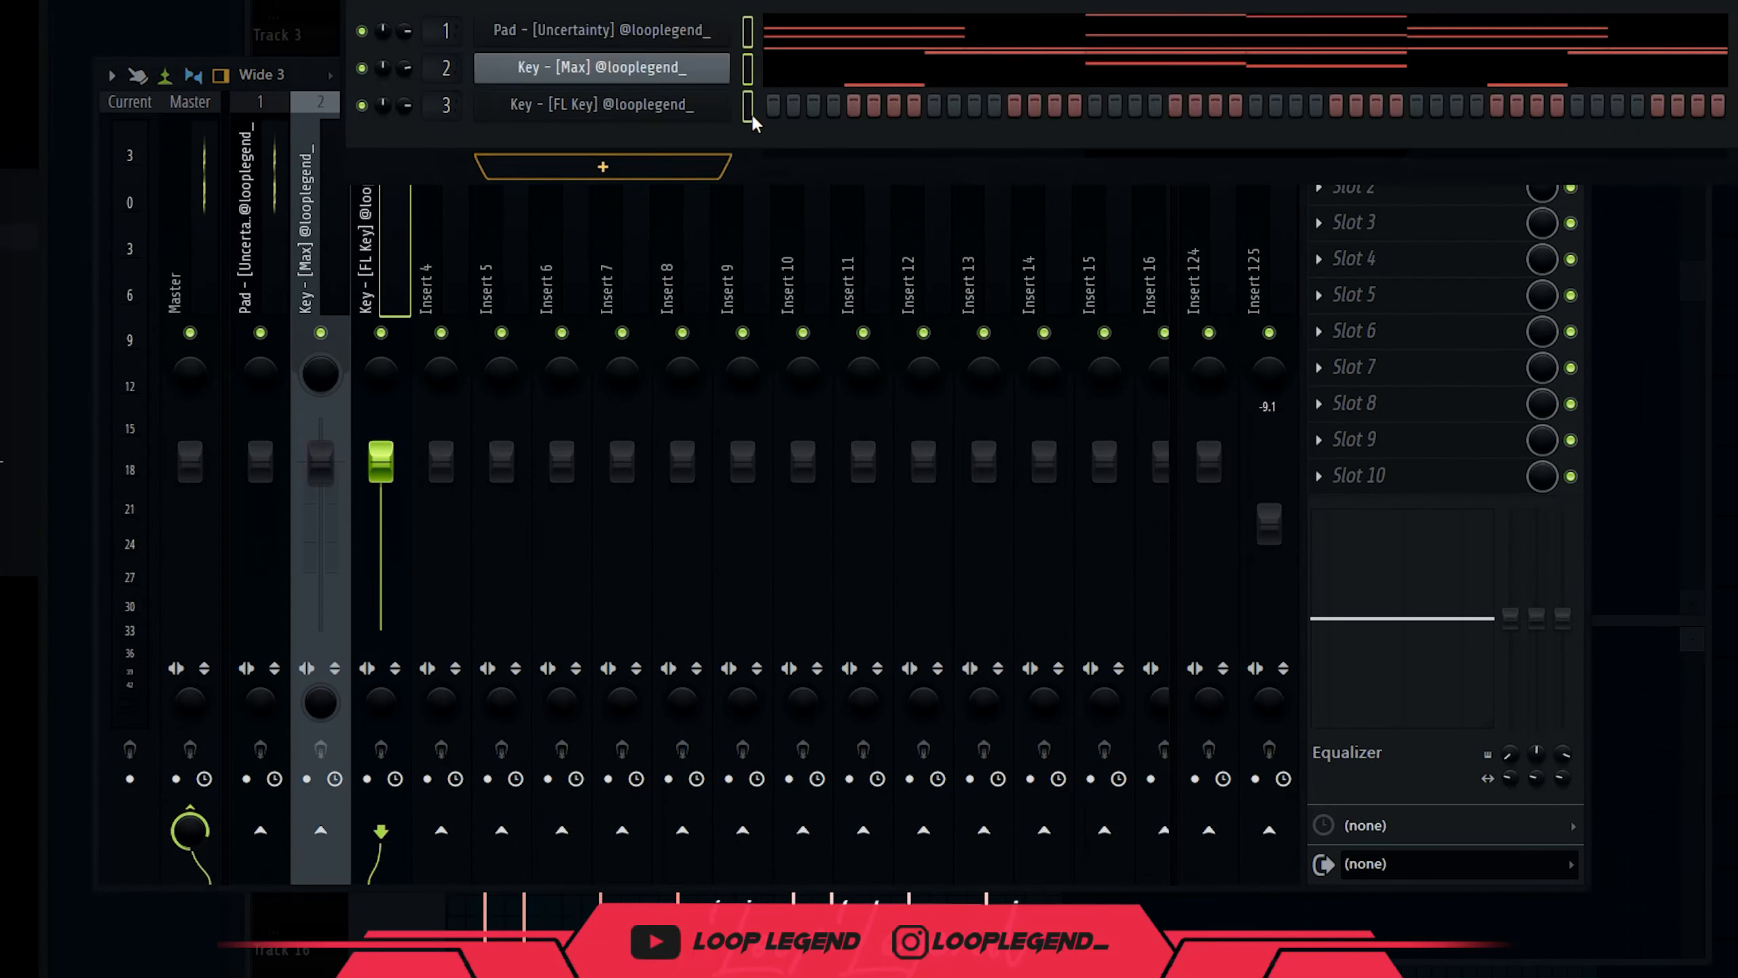
pyautogui.click(1508, 258)
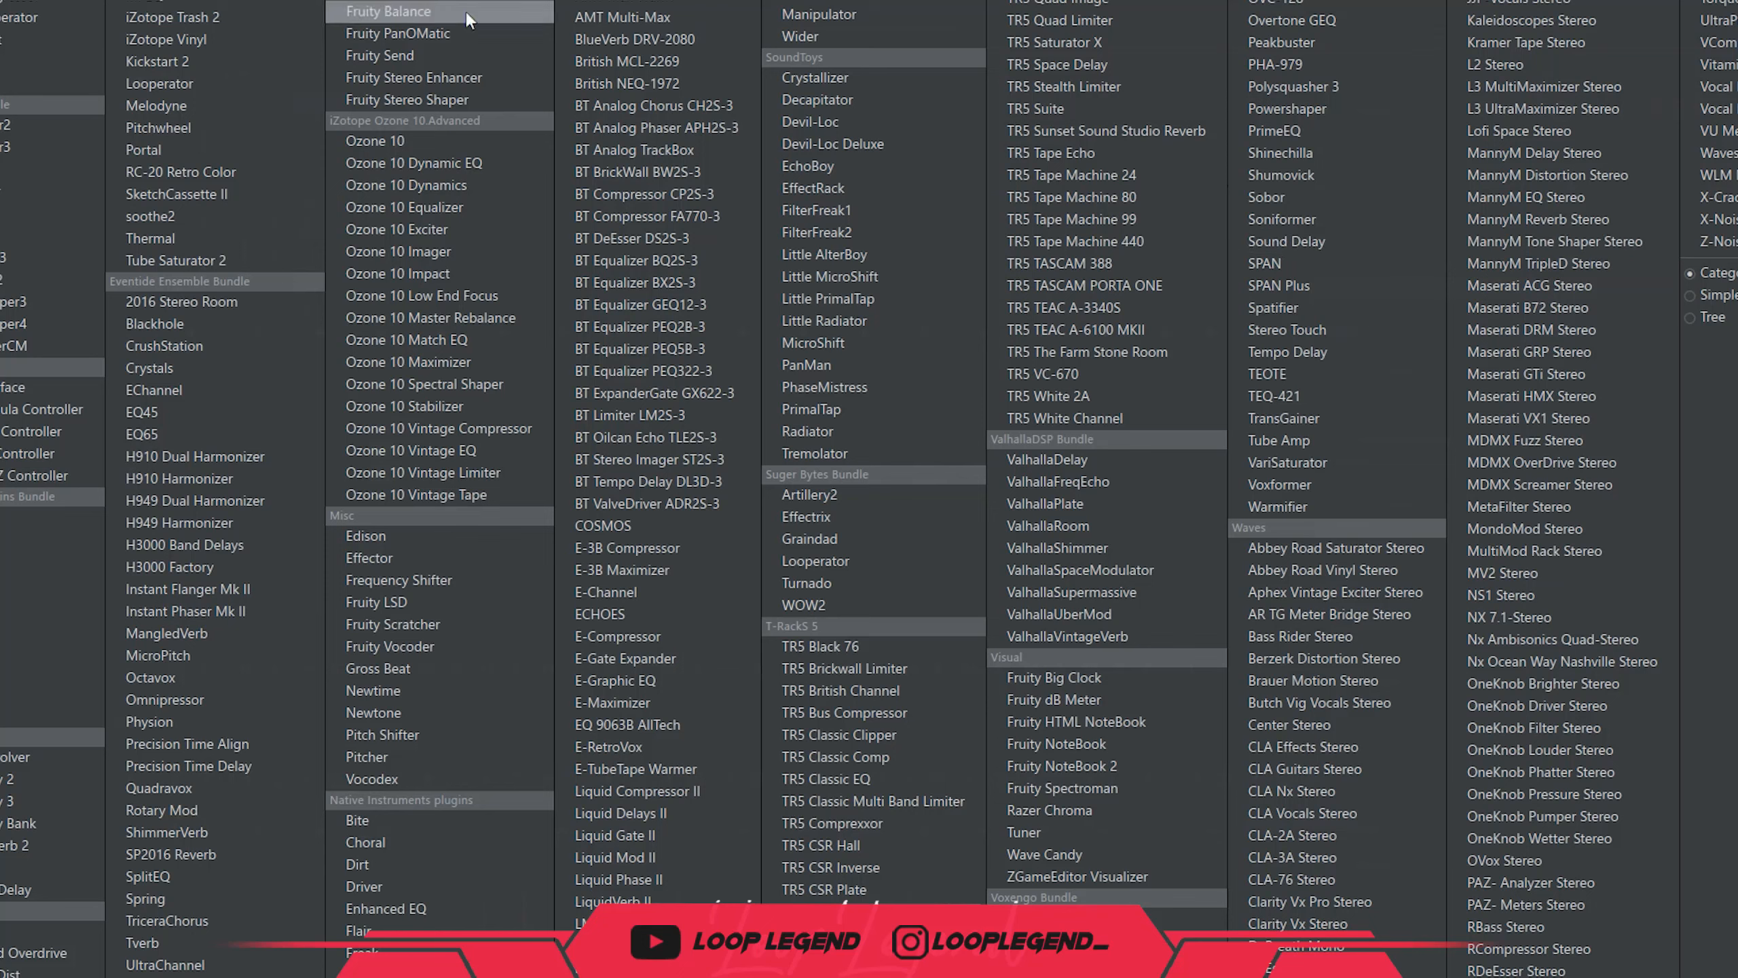
pyautogui.click(274, 368)
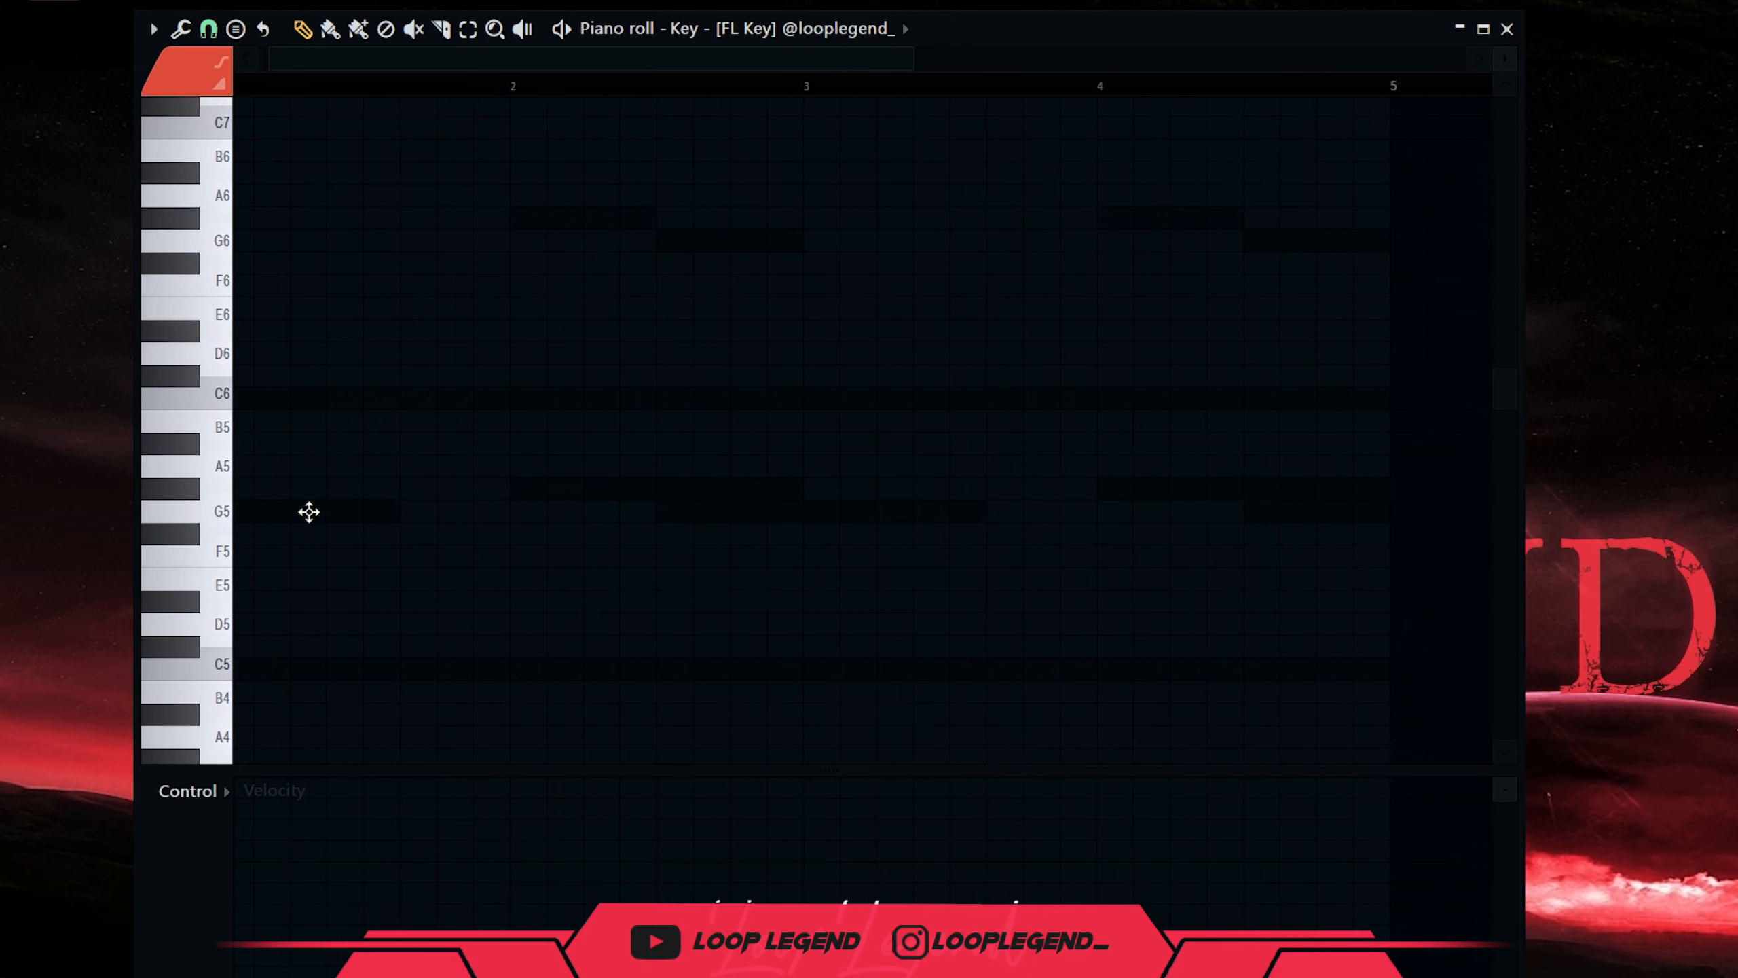
pyautogui.click(339, 511)
pyautogui.press('space')
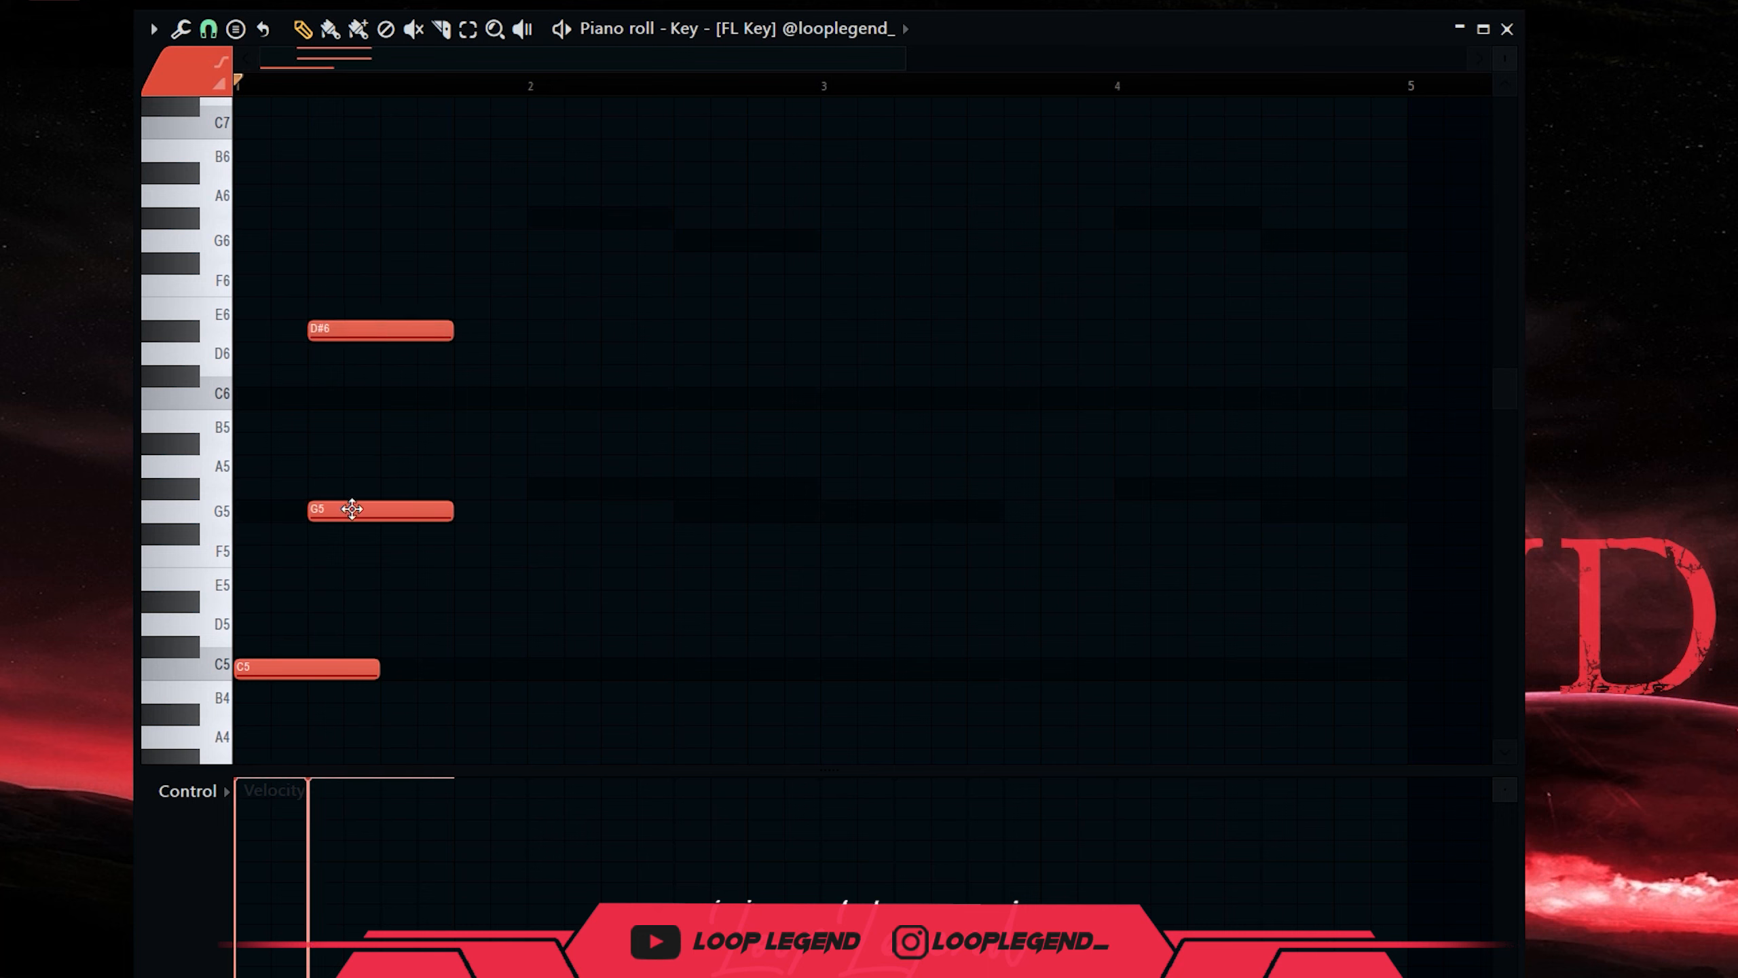
# Audition the FL Key chord, adding E6 and G#5 at beat 2 and deleting D#6.
pyautogui.press('space')
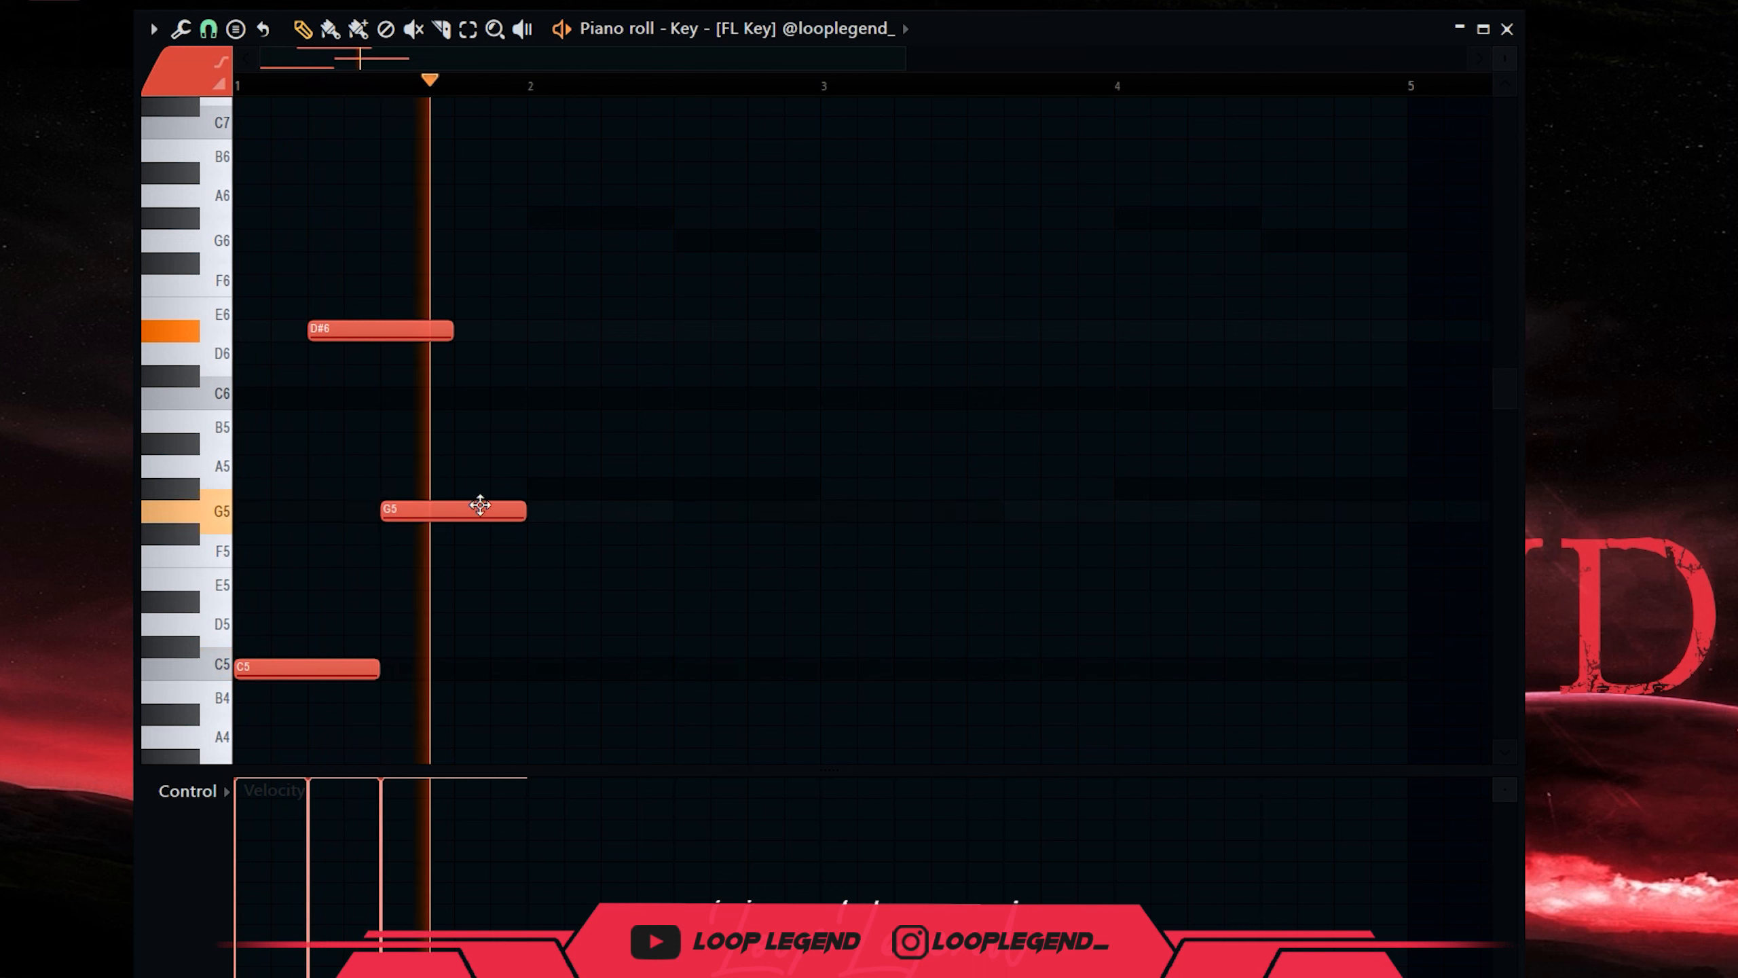
pyautogui.press('space')
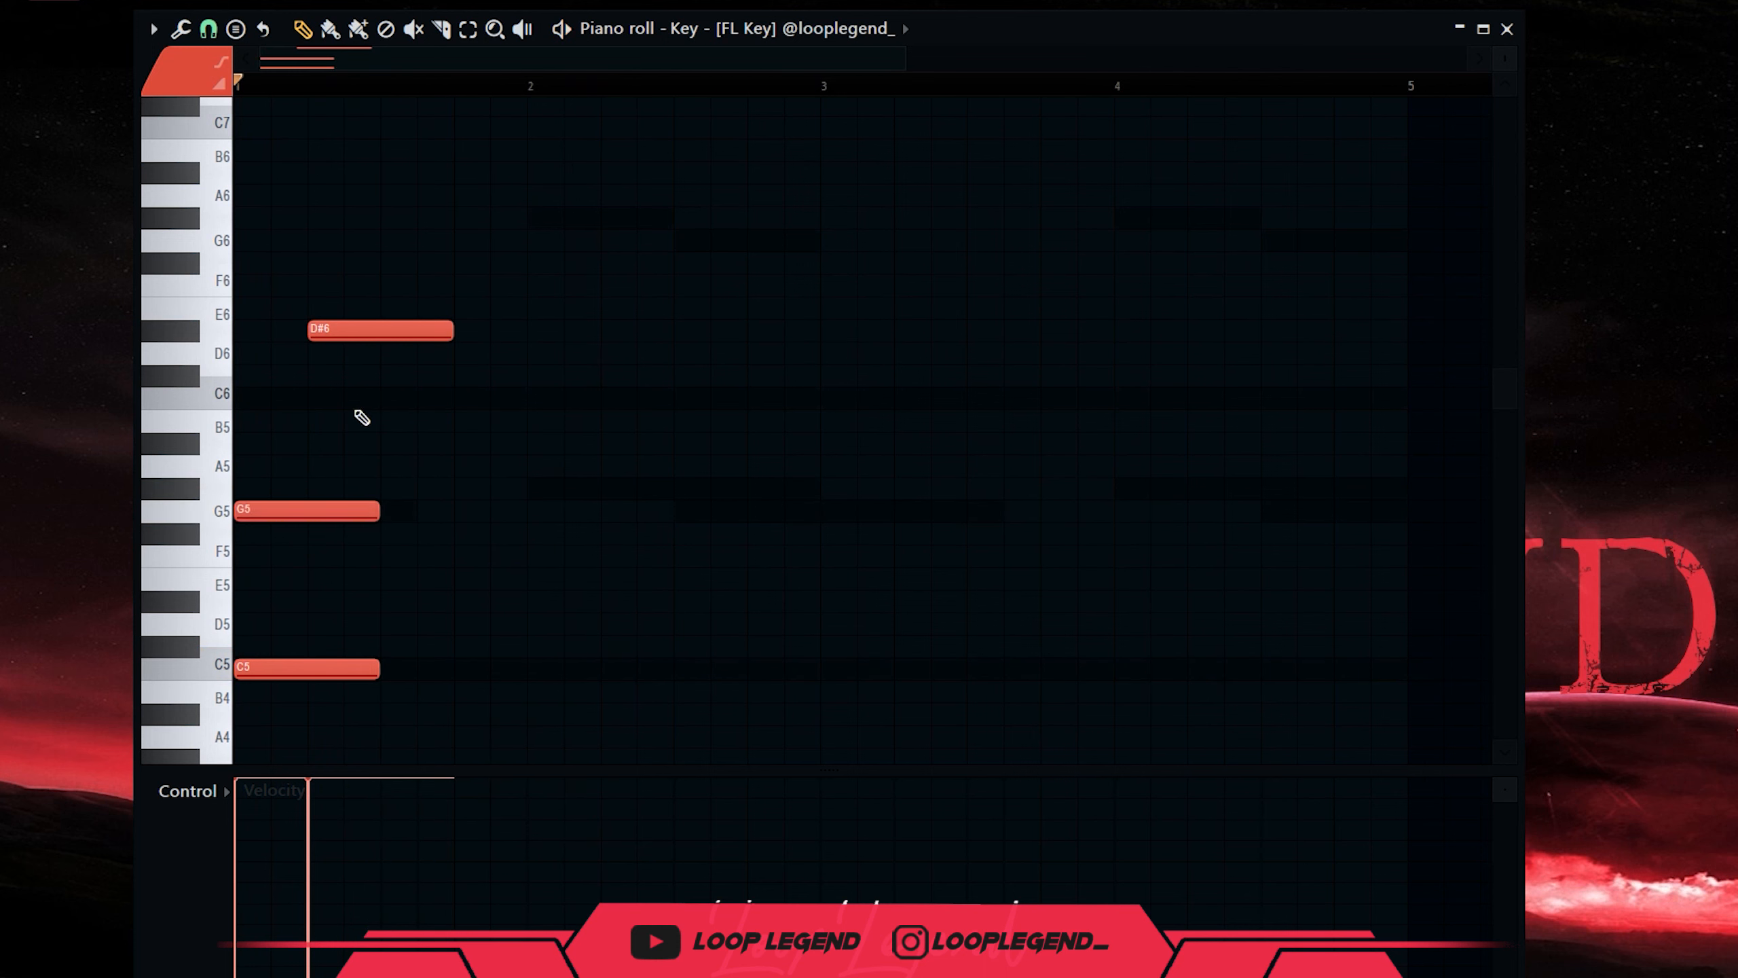
pyautogui.press('space')
pyautogui.click(387, 306)
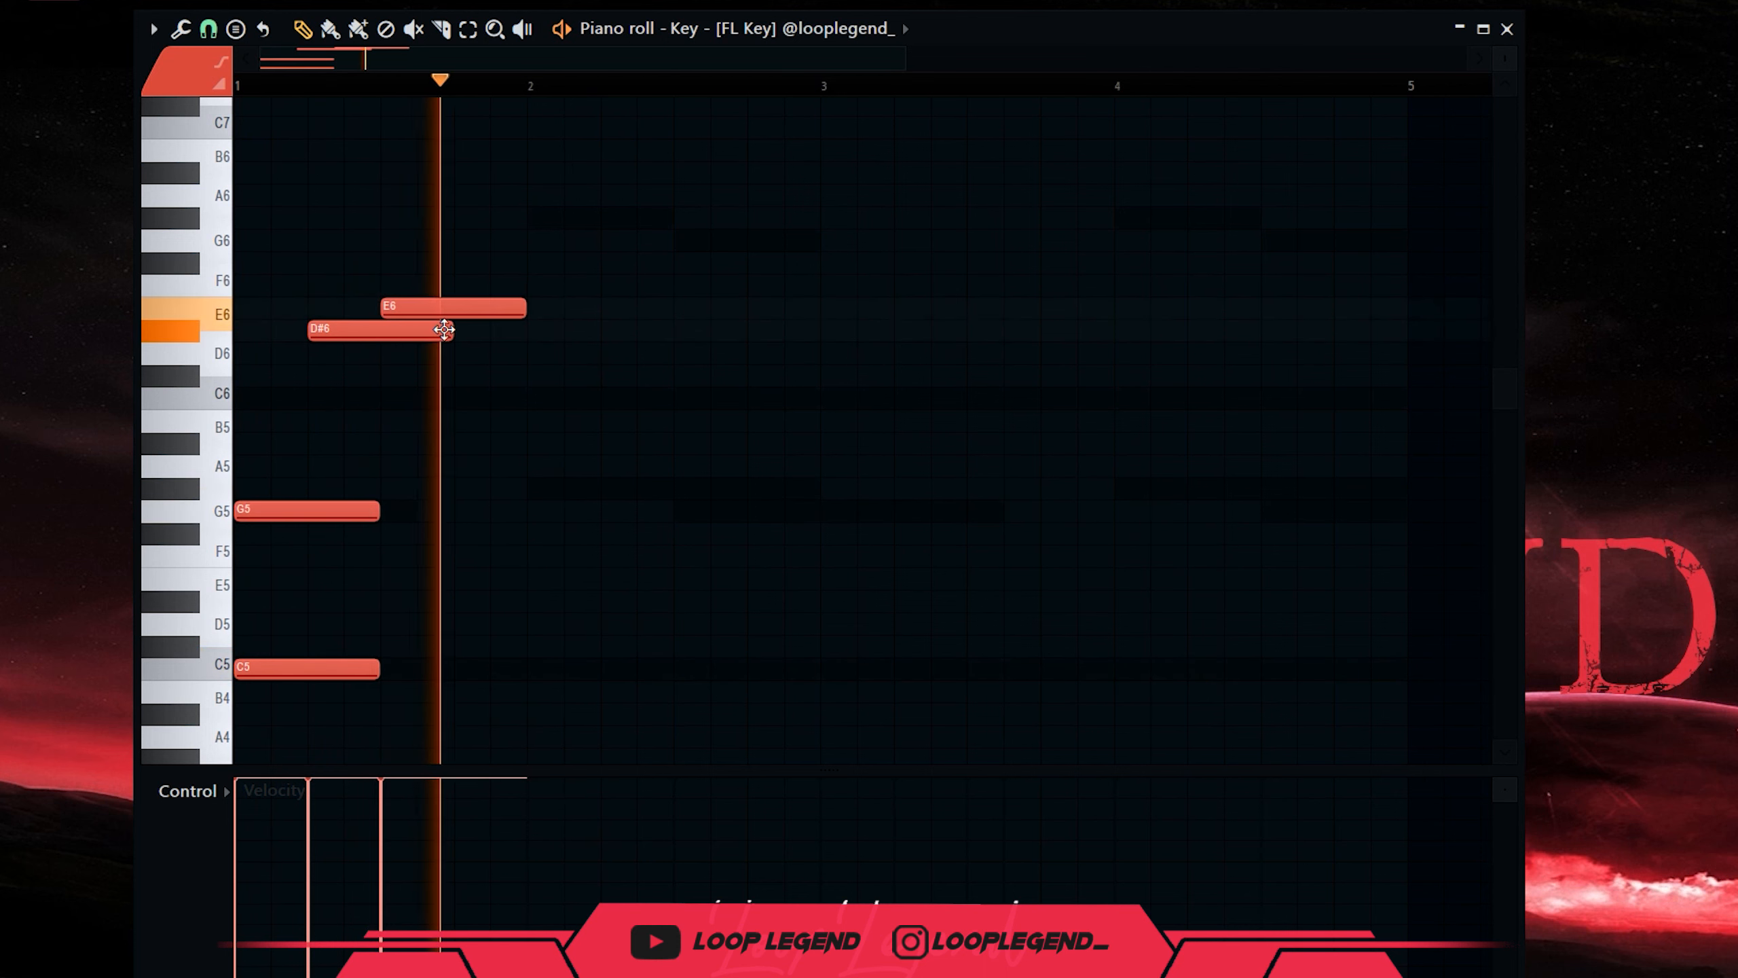
pyautogui.press('space')
pyautogui.press('space')
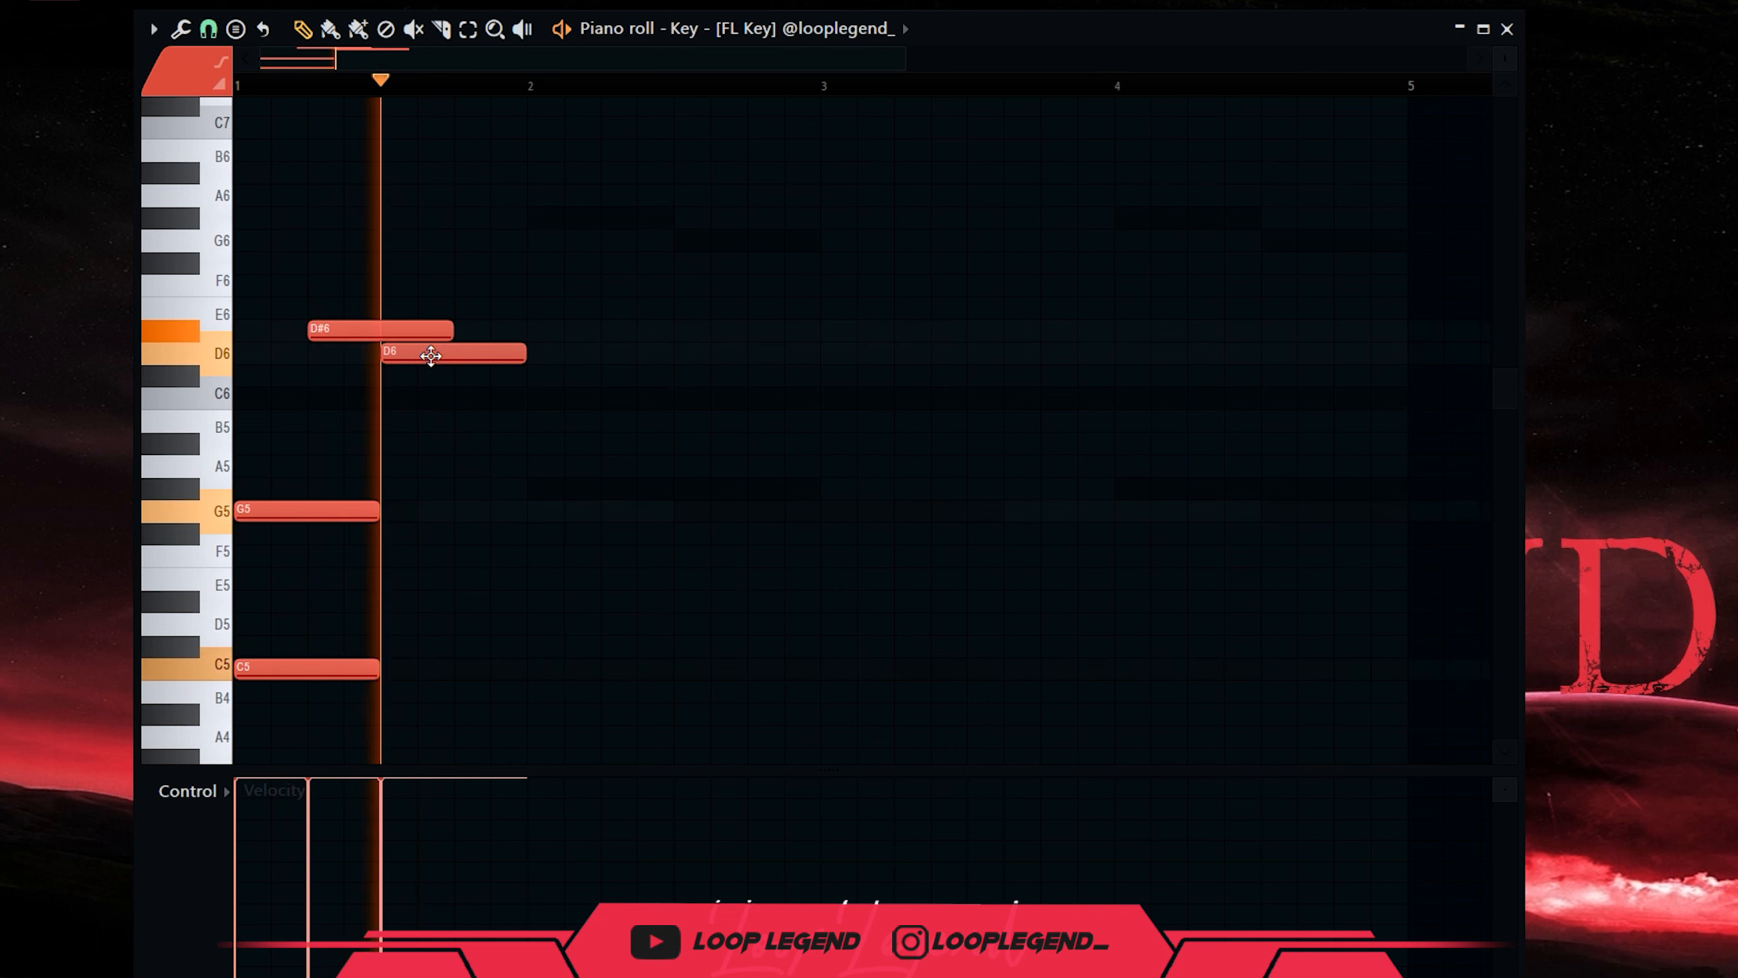
pyautogui.press('space')
pyautogui.rightClick(368, 340)
pyautogui.press('space')
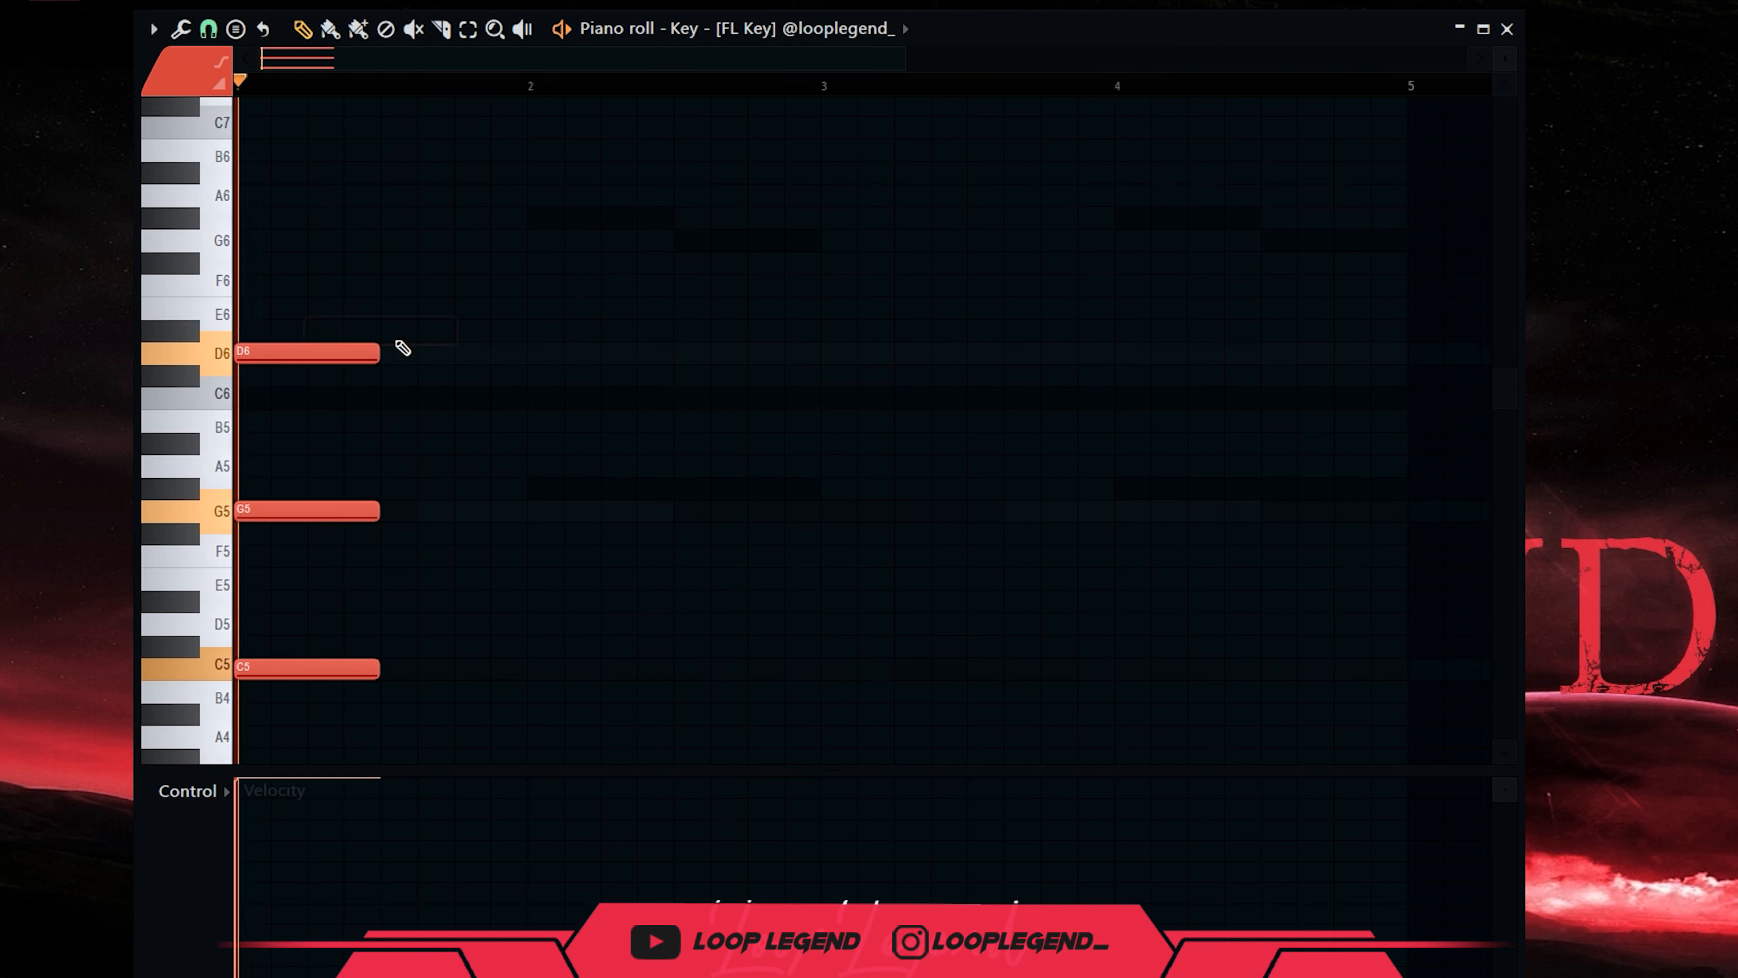
pyautogui.press('space')
pyautogui.press('space')
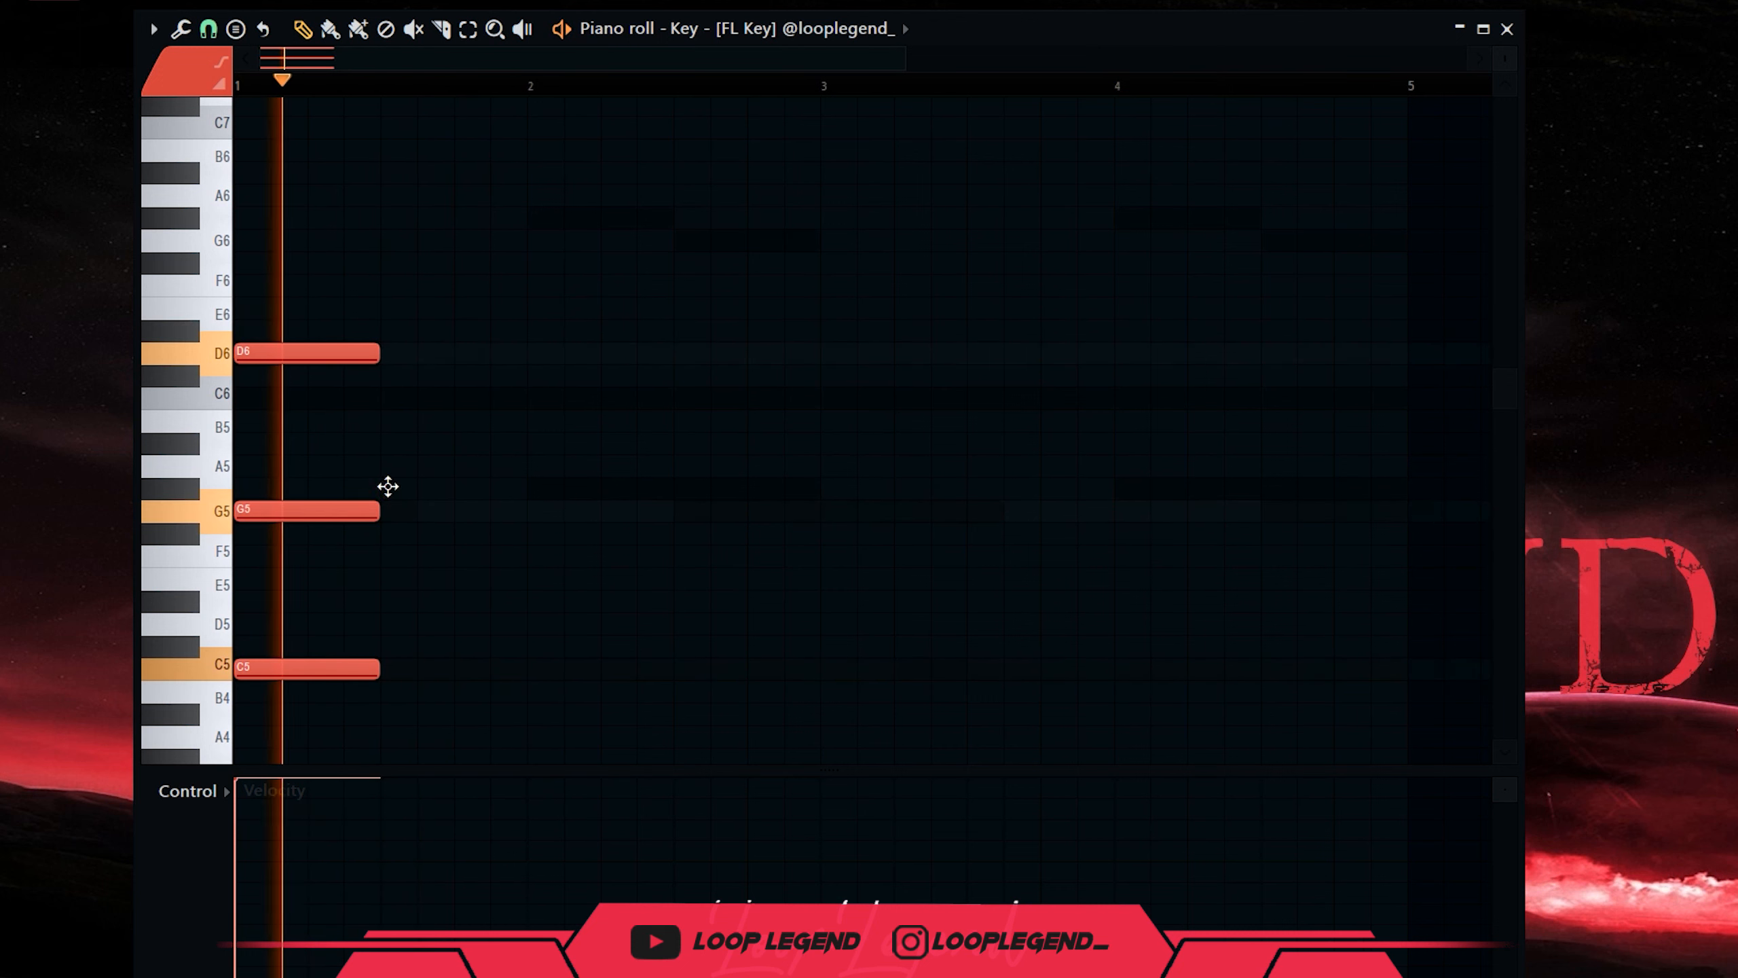
pyautogui.click(388, 486)
pyautogui.press('space')
pyautogui.press('space')
pyautogui.press('space')
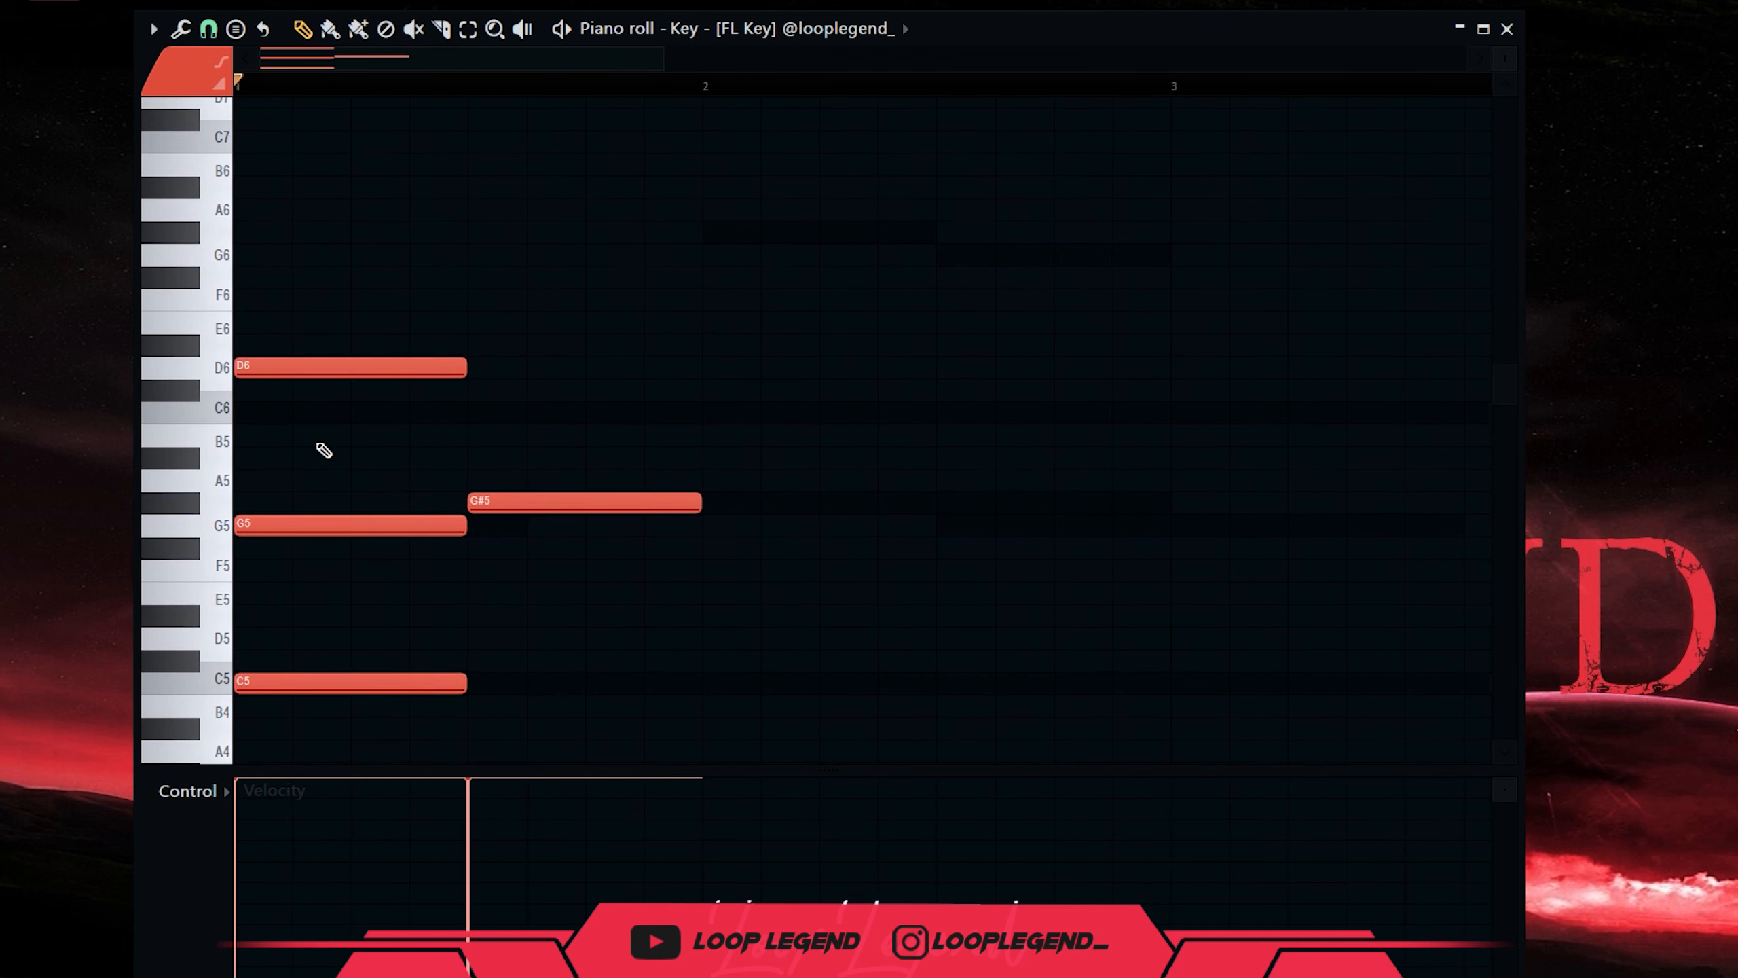
pyautogui.press('space')
# Add D#6 at beat 2 and a second C5 ending at bar 2, discarding trial G5 and G#6 notes.
pyautogui.click(343, 344)
pyautogui.press('space')
pyautogui.press('space')
pyautogui.click(582, 521)
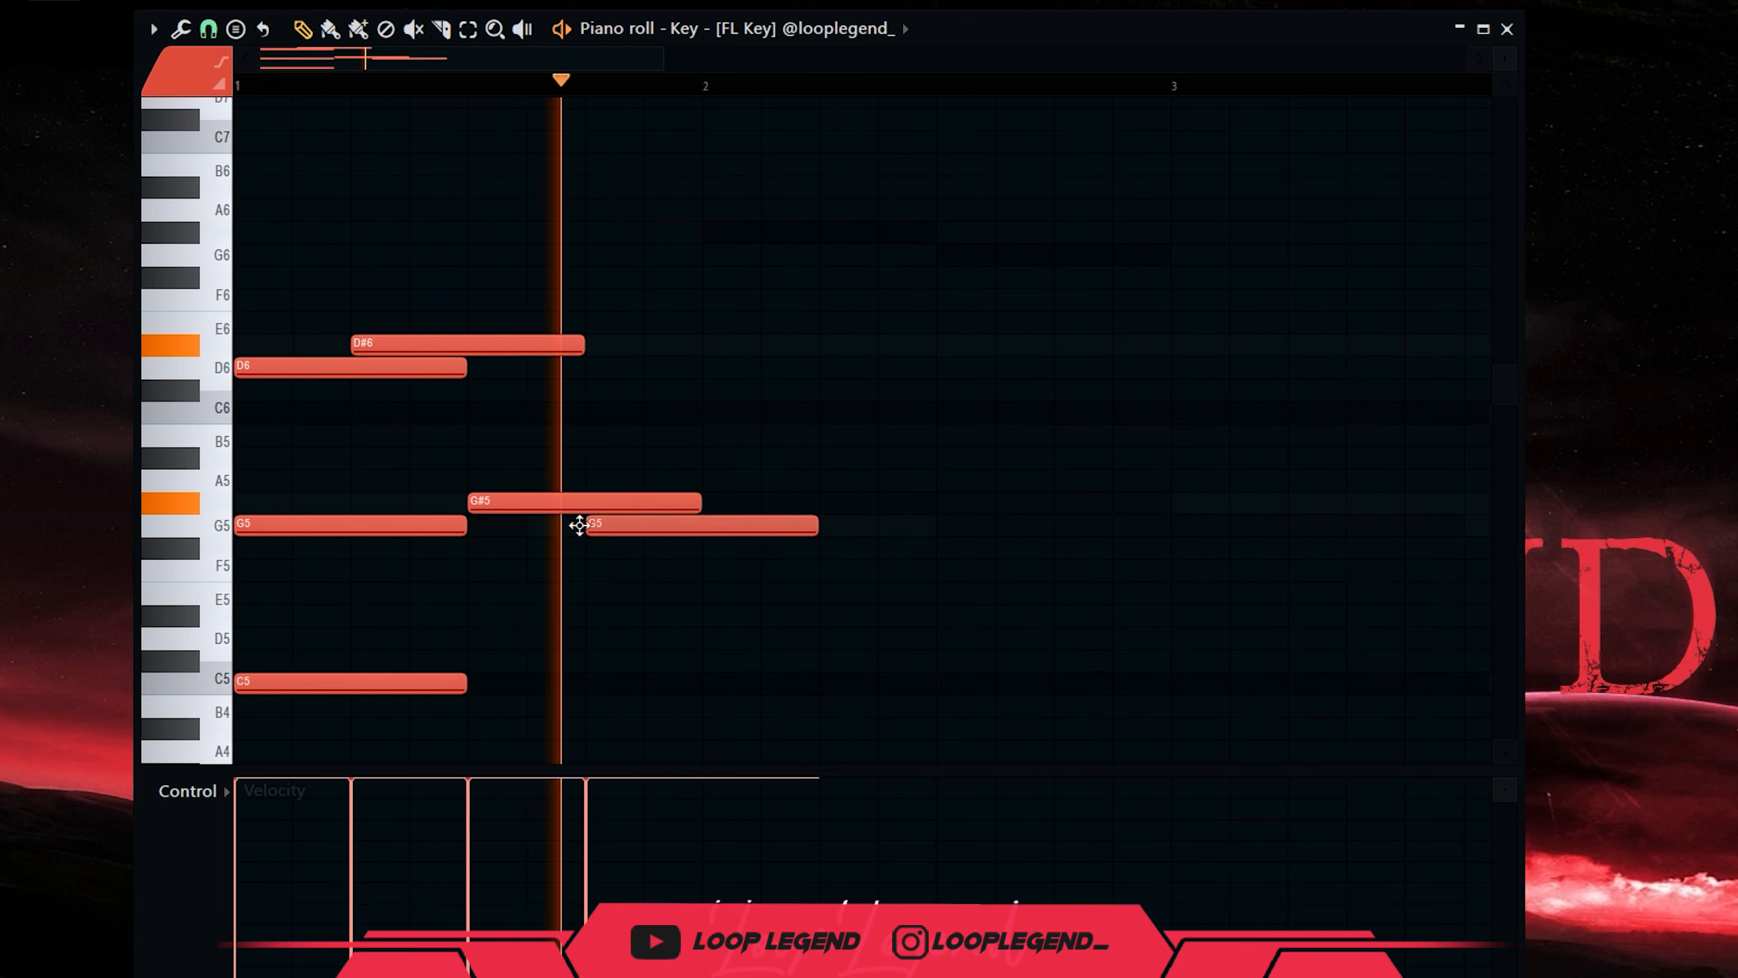
pyautogui.press('space')
pyautogui.rightClick(679, 541)
pyautogui.press('space')
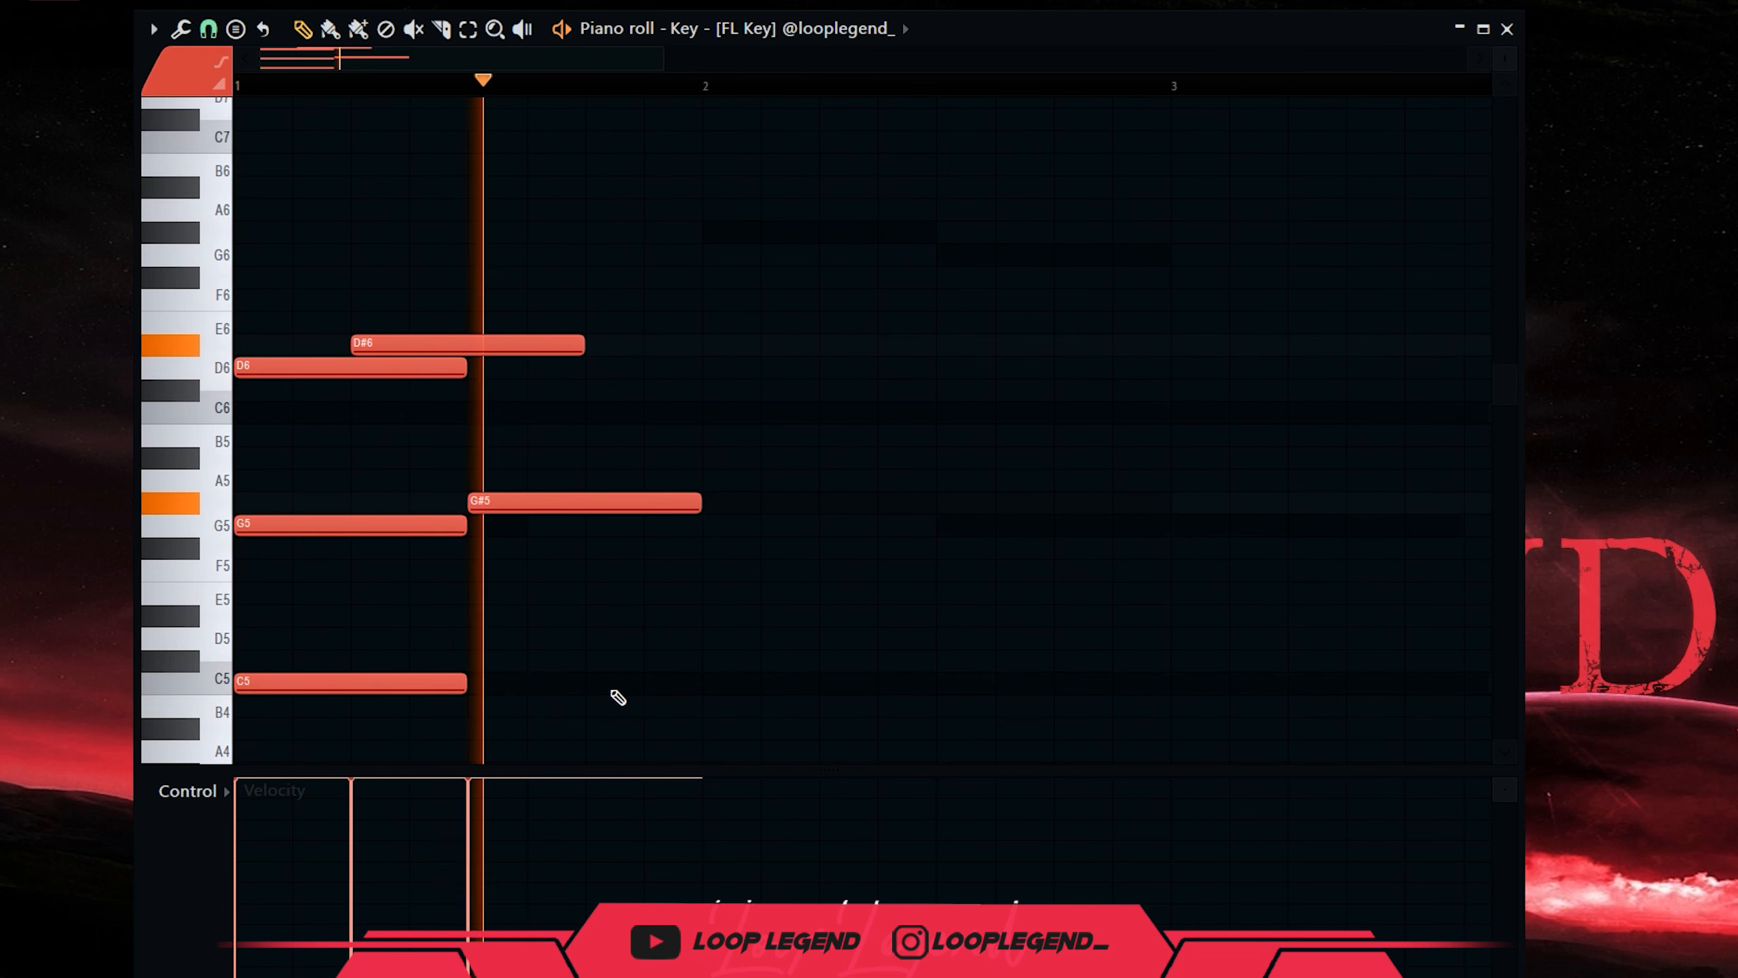
pyautogui.click(657, 682)
pyautogui.press('space')
pyautogui.moveTo(804, 682); pyautogui.dragTo(714, 693)
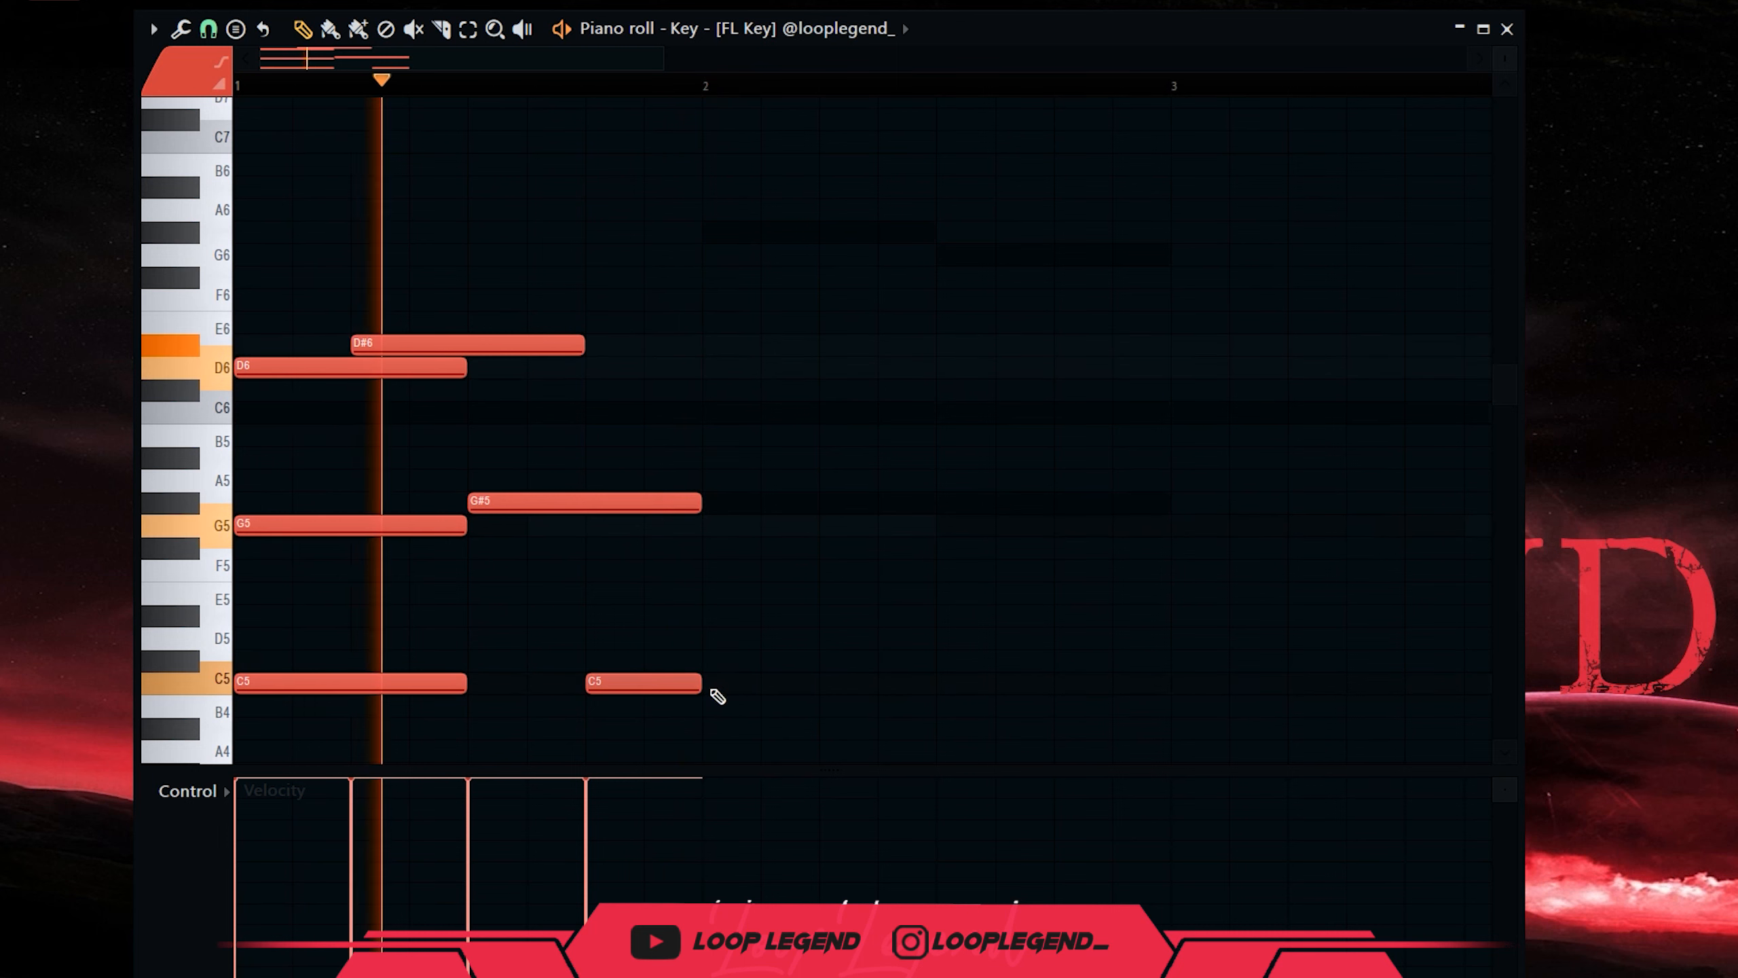
pyautogui.click(735, 231)
pyautogui.press('space')
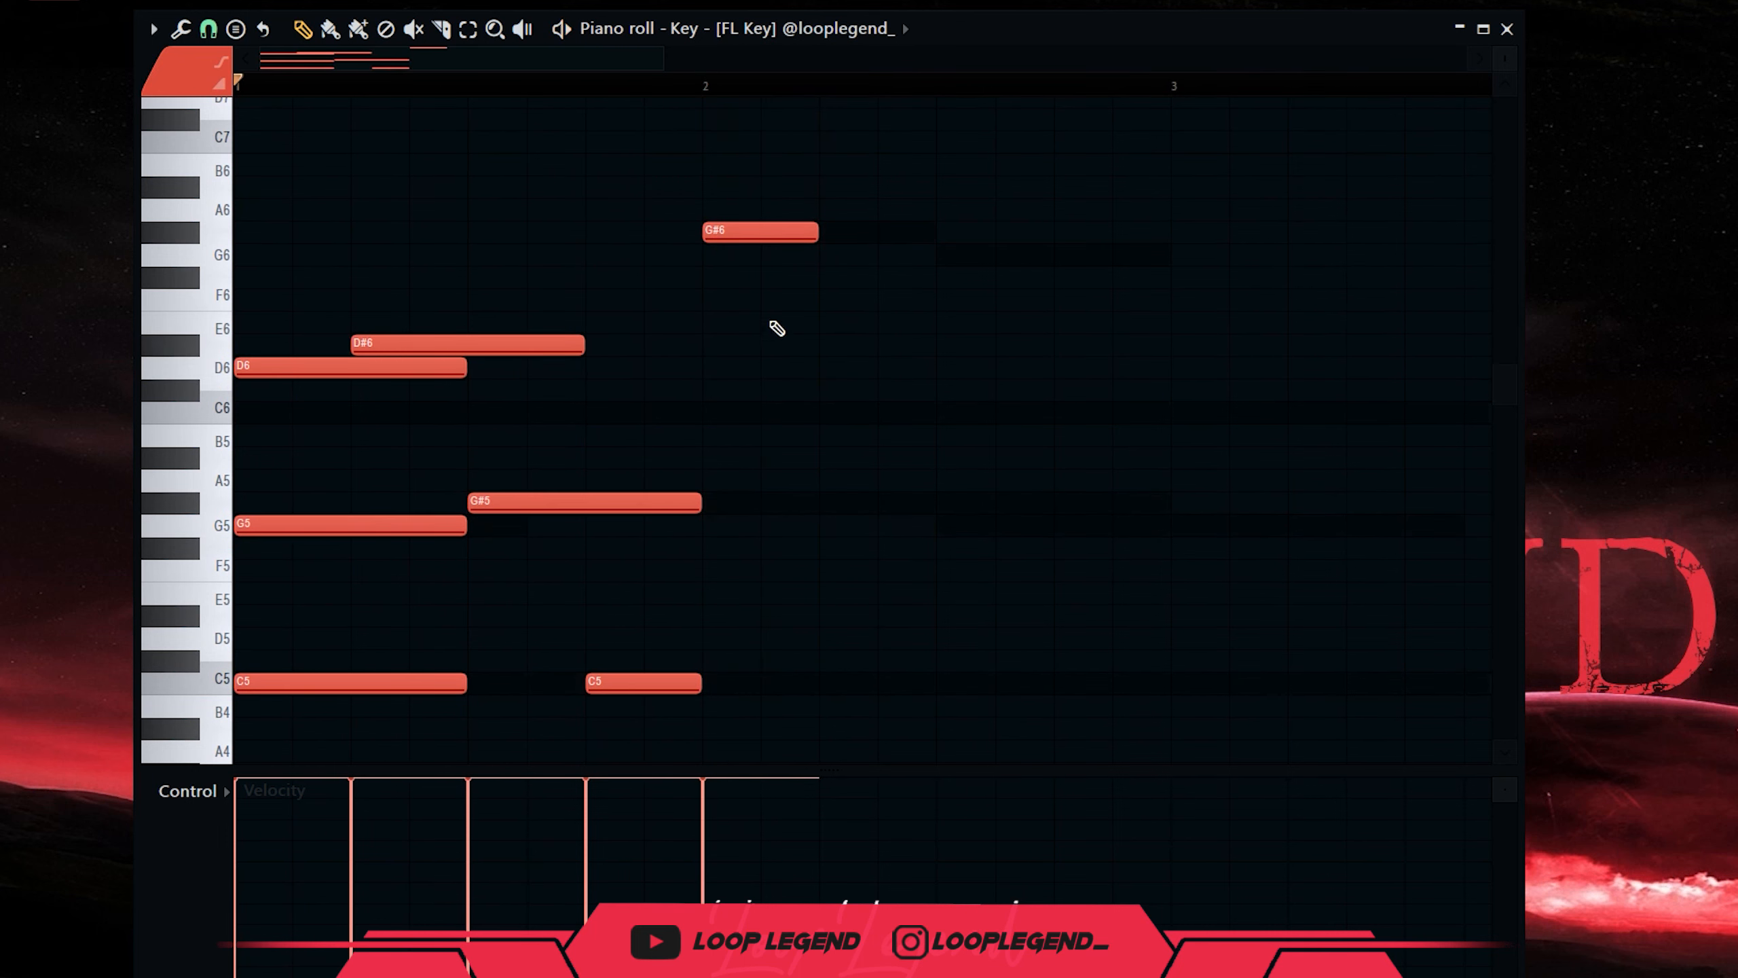
pyautogui.rightClick(753, 228)
pyautogui.press('space')
# Write the bar-2 notes: C6, G5, G#5, G5, with G6 above.
pyautogui.click(711, 413)
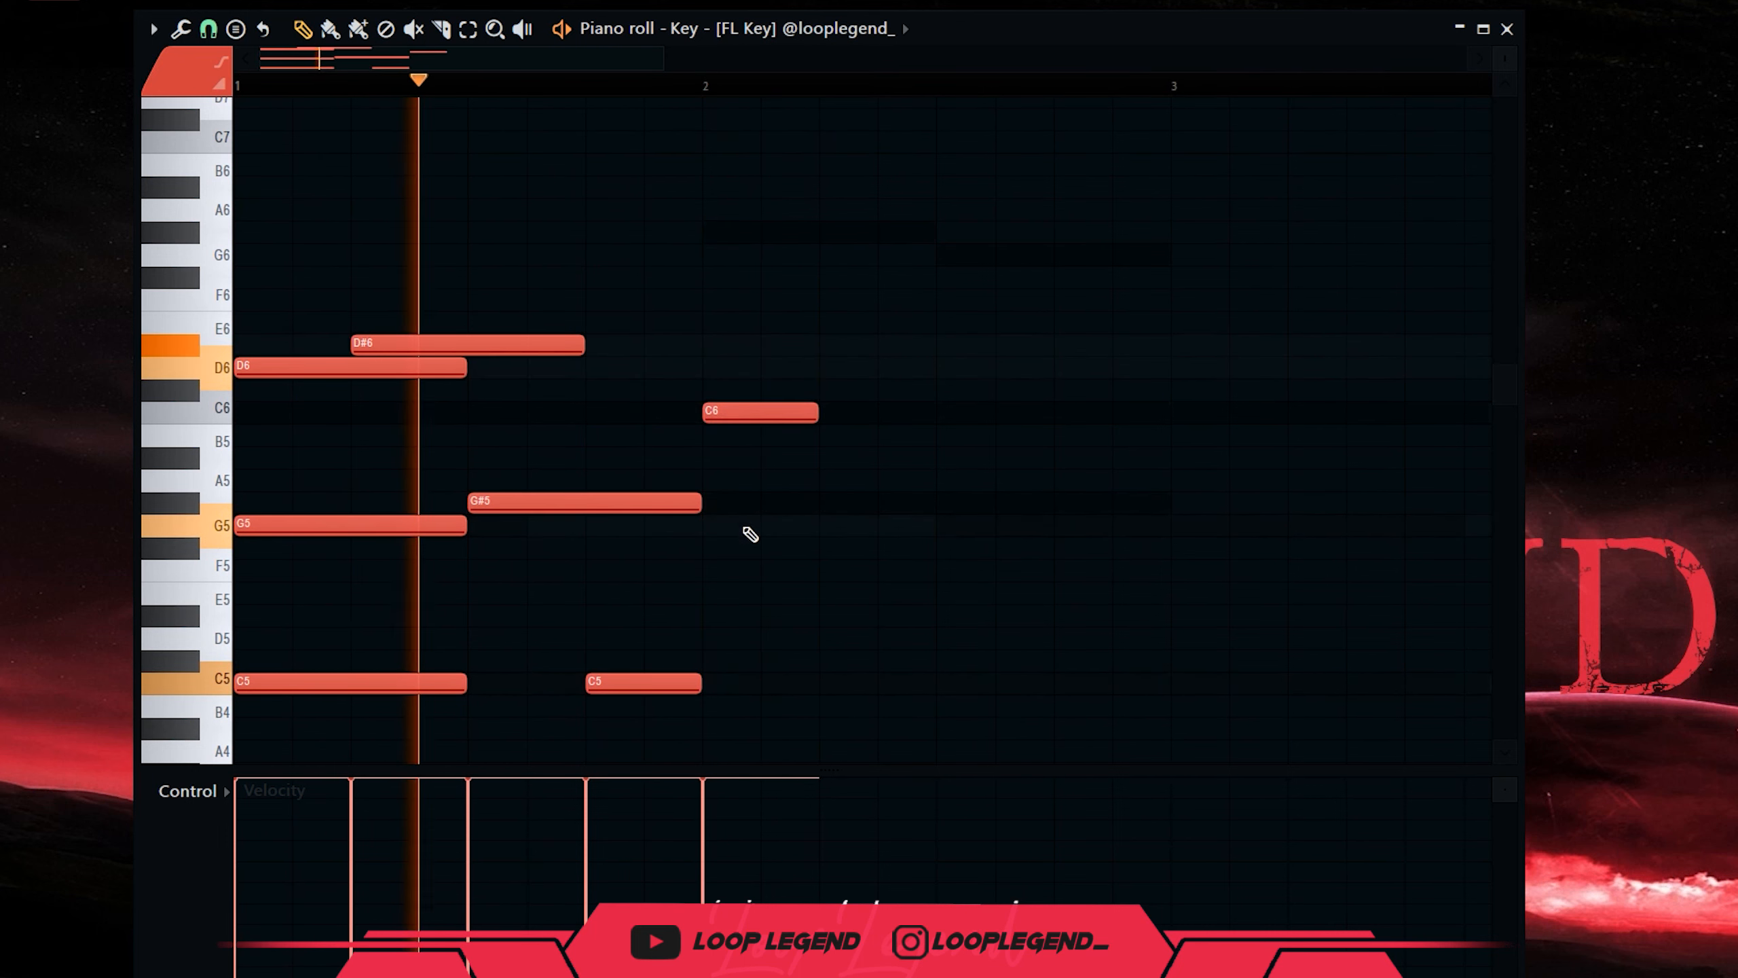
pyautogui.click(821, 524)
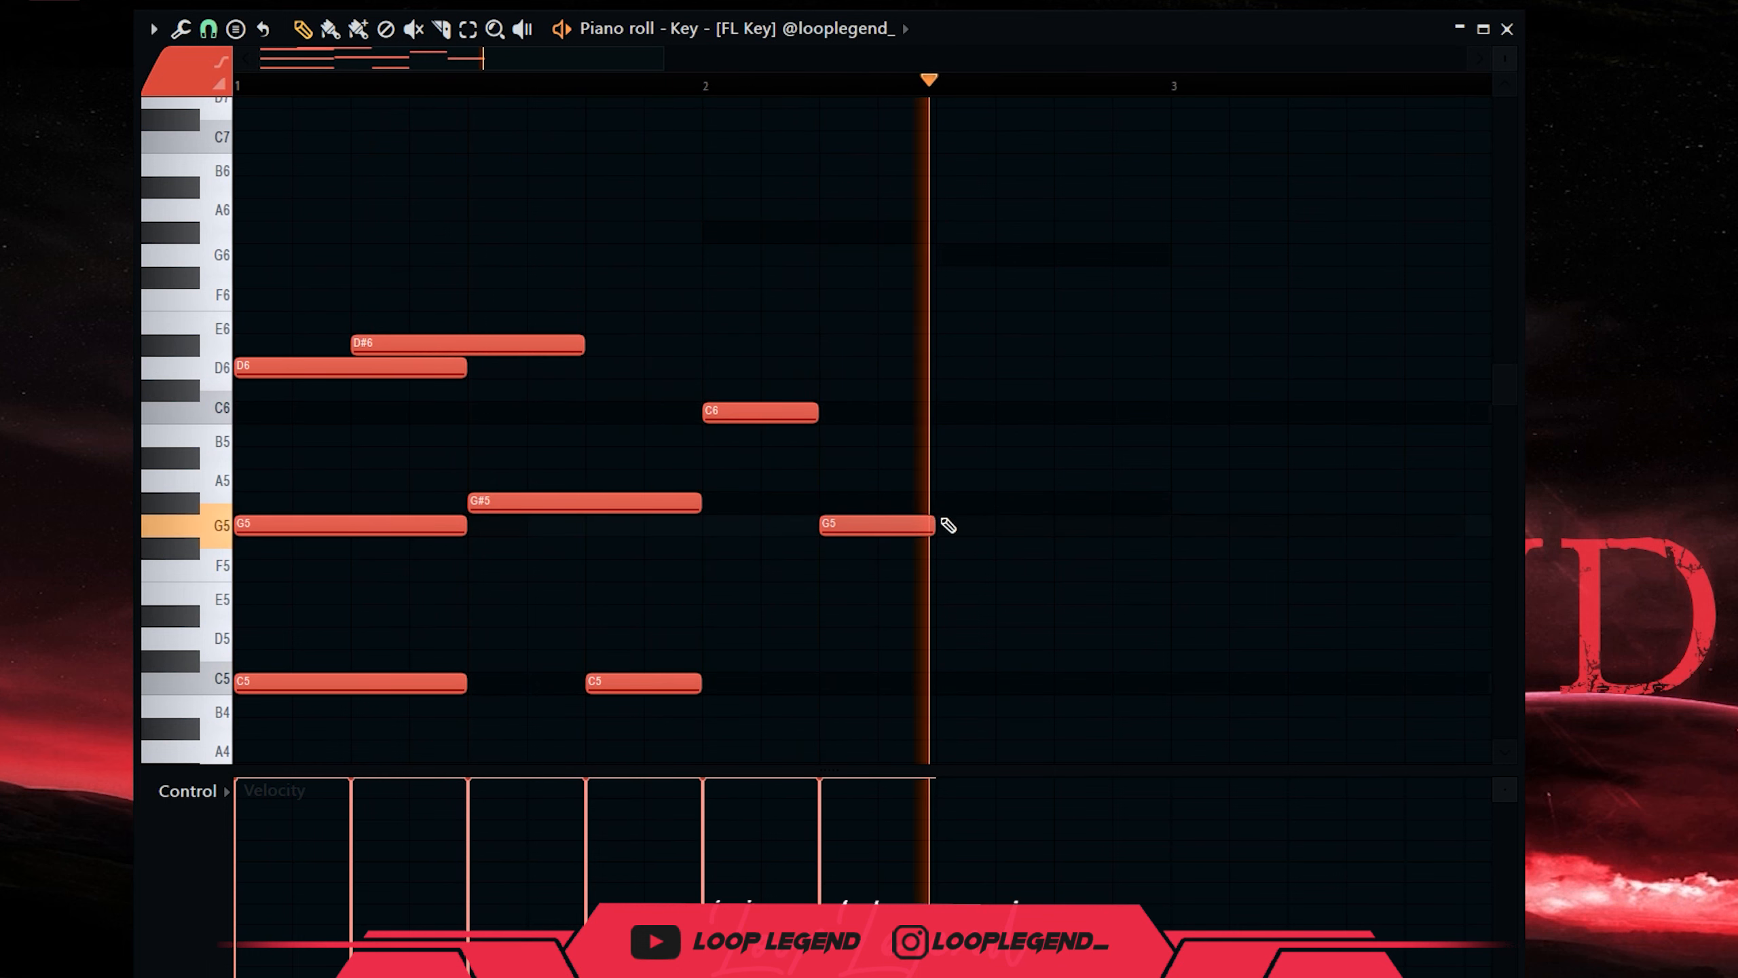
pyautogui.doubleClick(972, 503)
pyautogui.press('Escape')
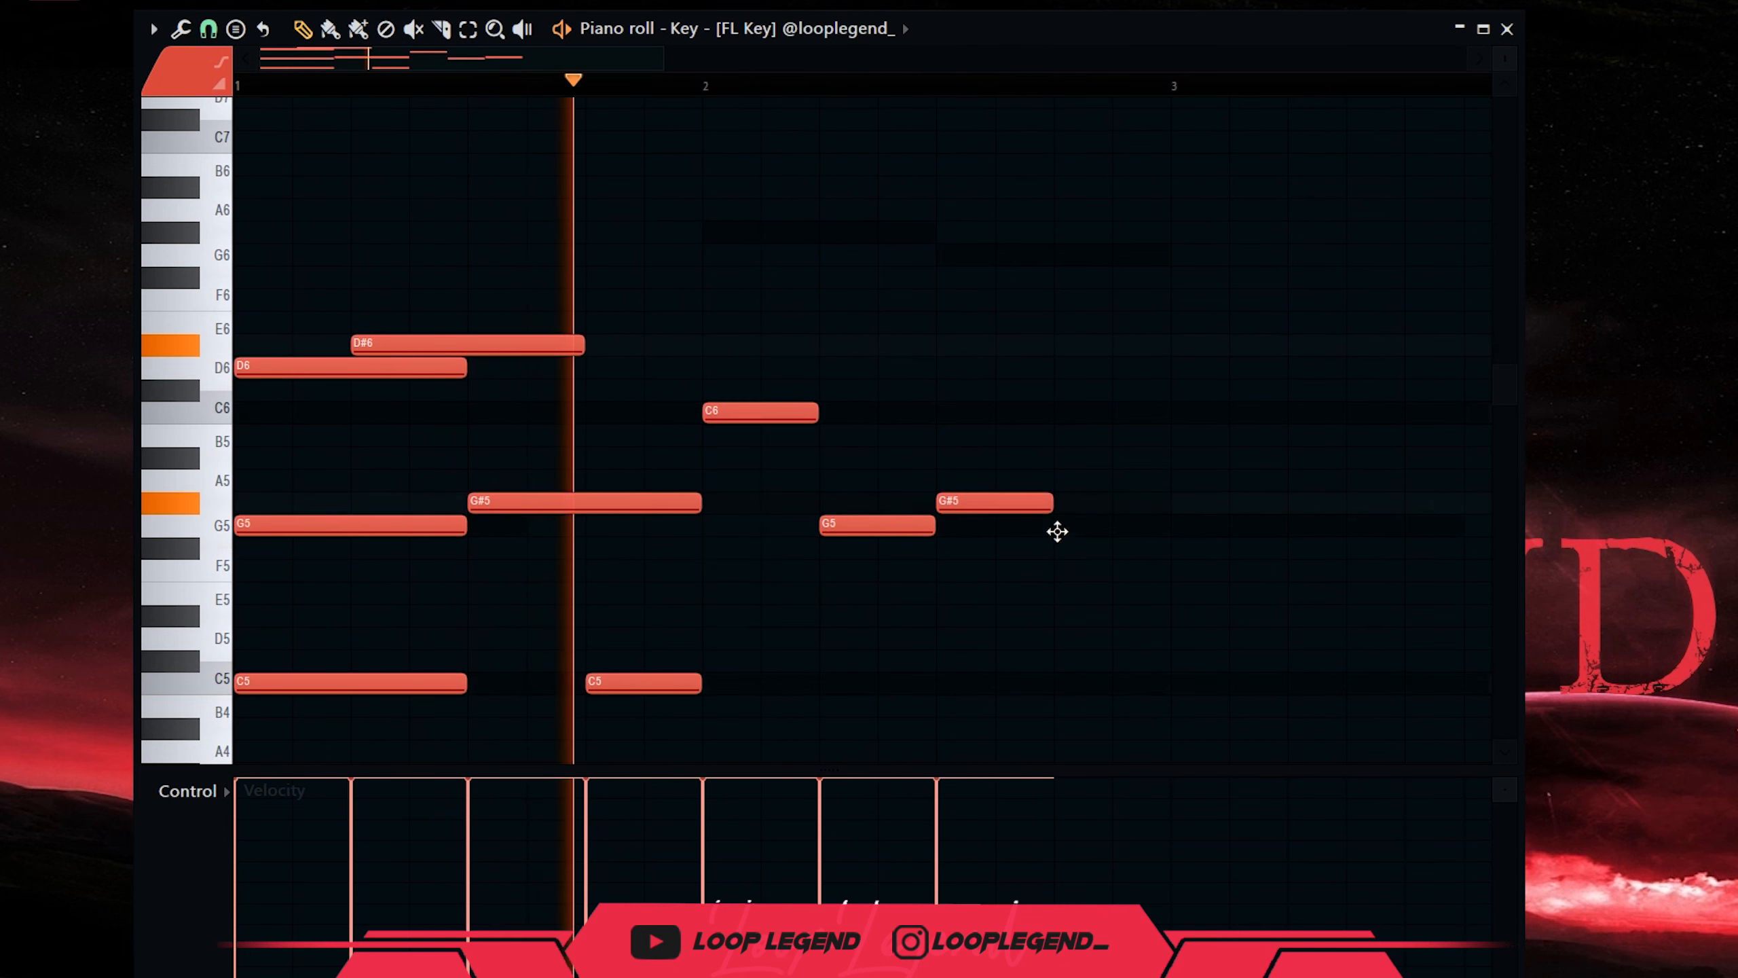
pyautogui.click(1060, 532)
pyautogui.click(943, 264)
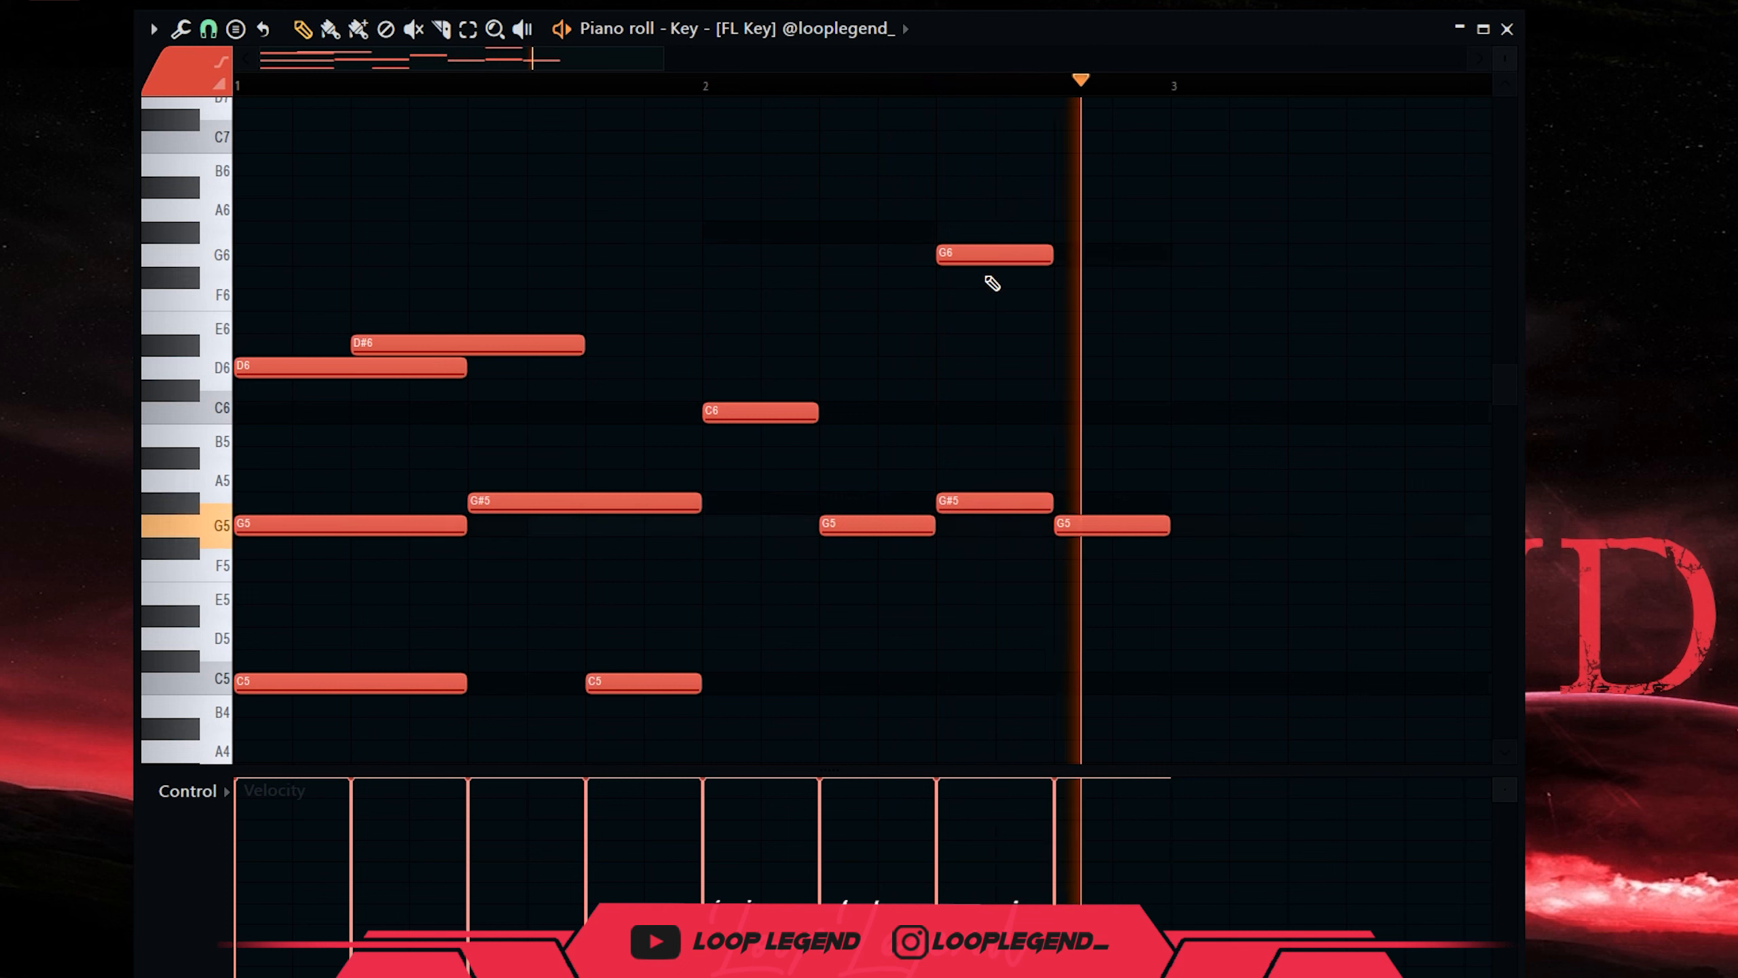
# Duplicate the whole FL Key pattern into bars 3–5 and deselect it.
pyautogui.press('F6')
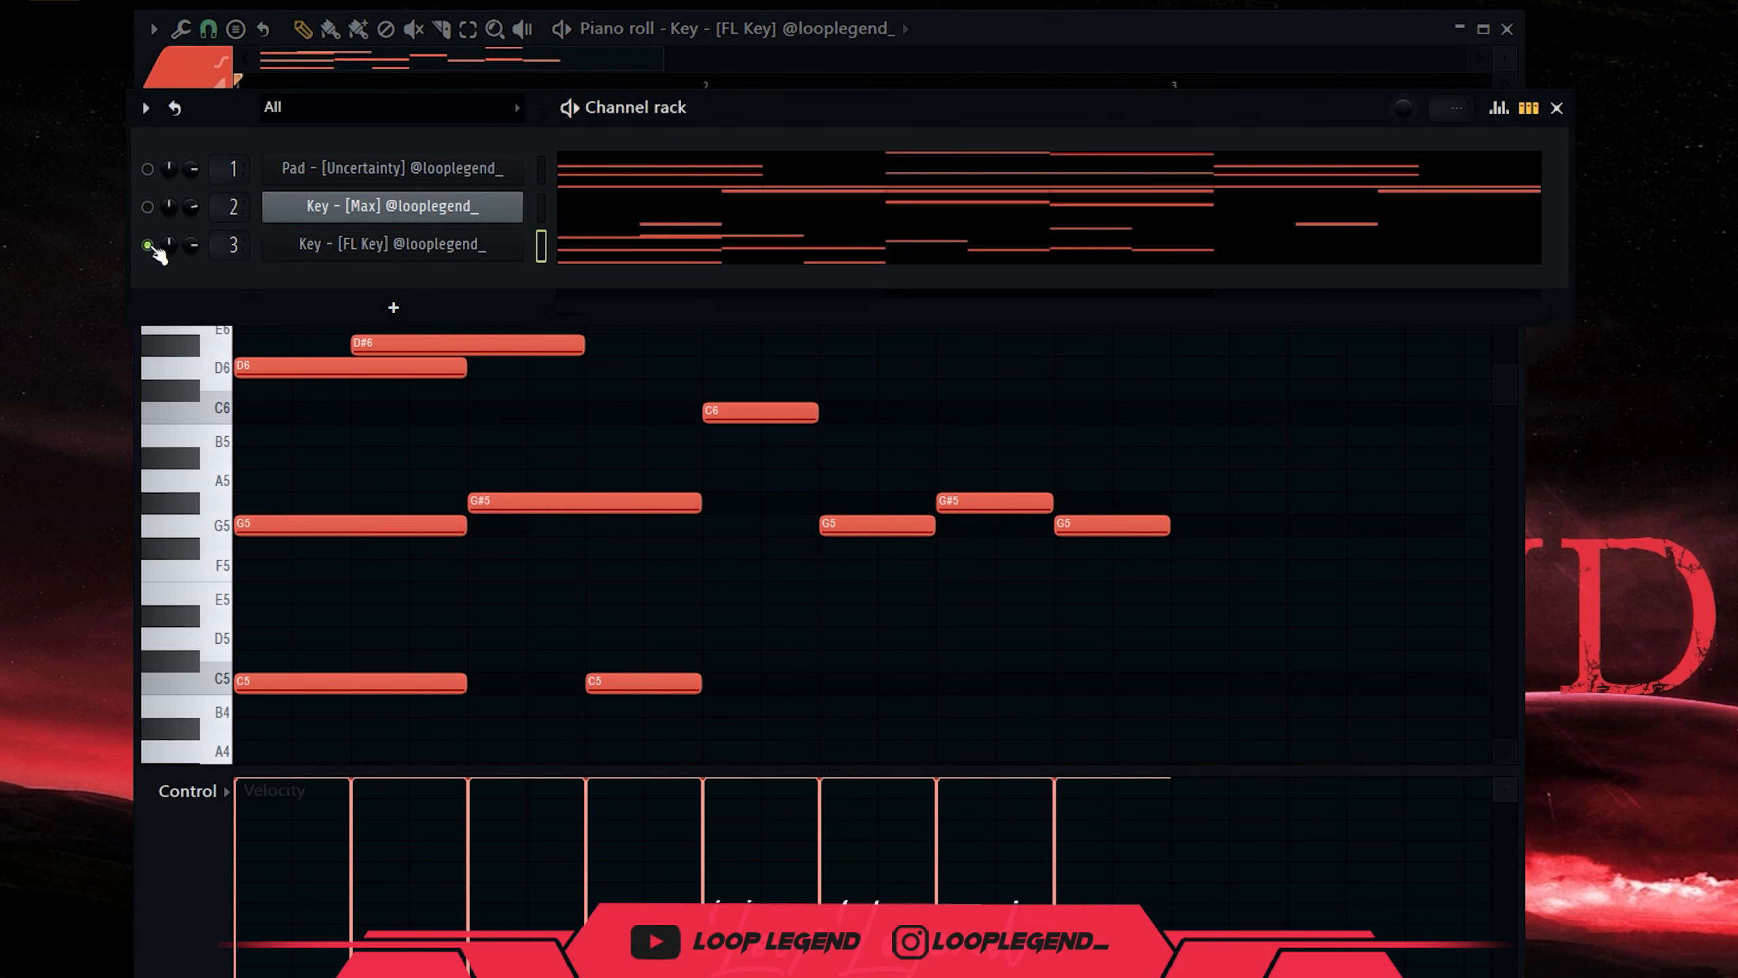
pyautogui.press('F6')
pyautogui.scroll(-3, 687, 486)
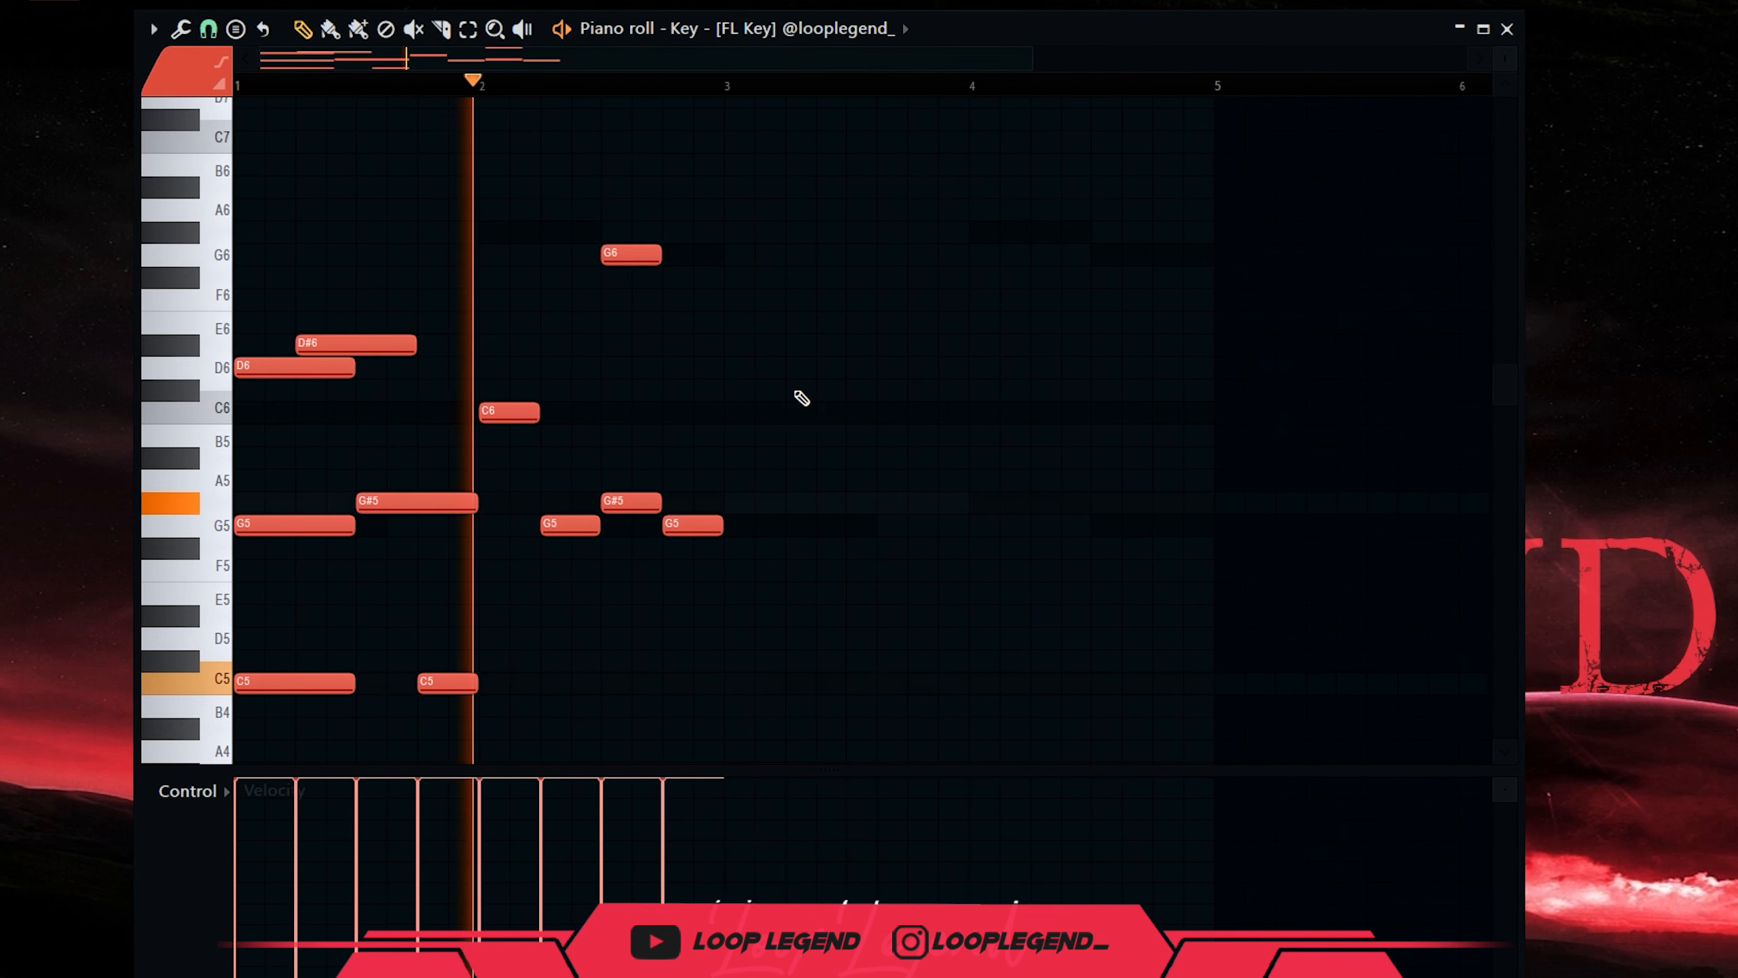
pyautogui.hotkey('ctrl', 'b')
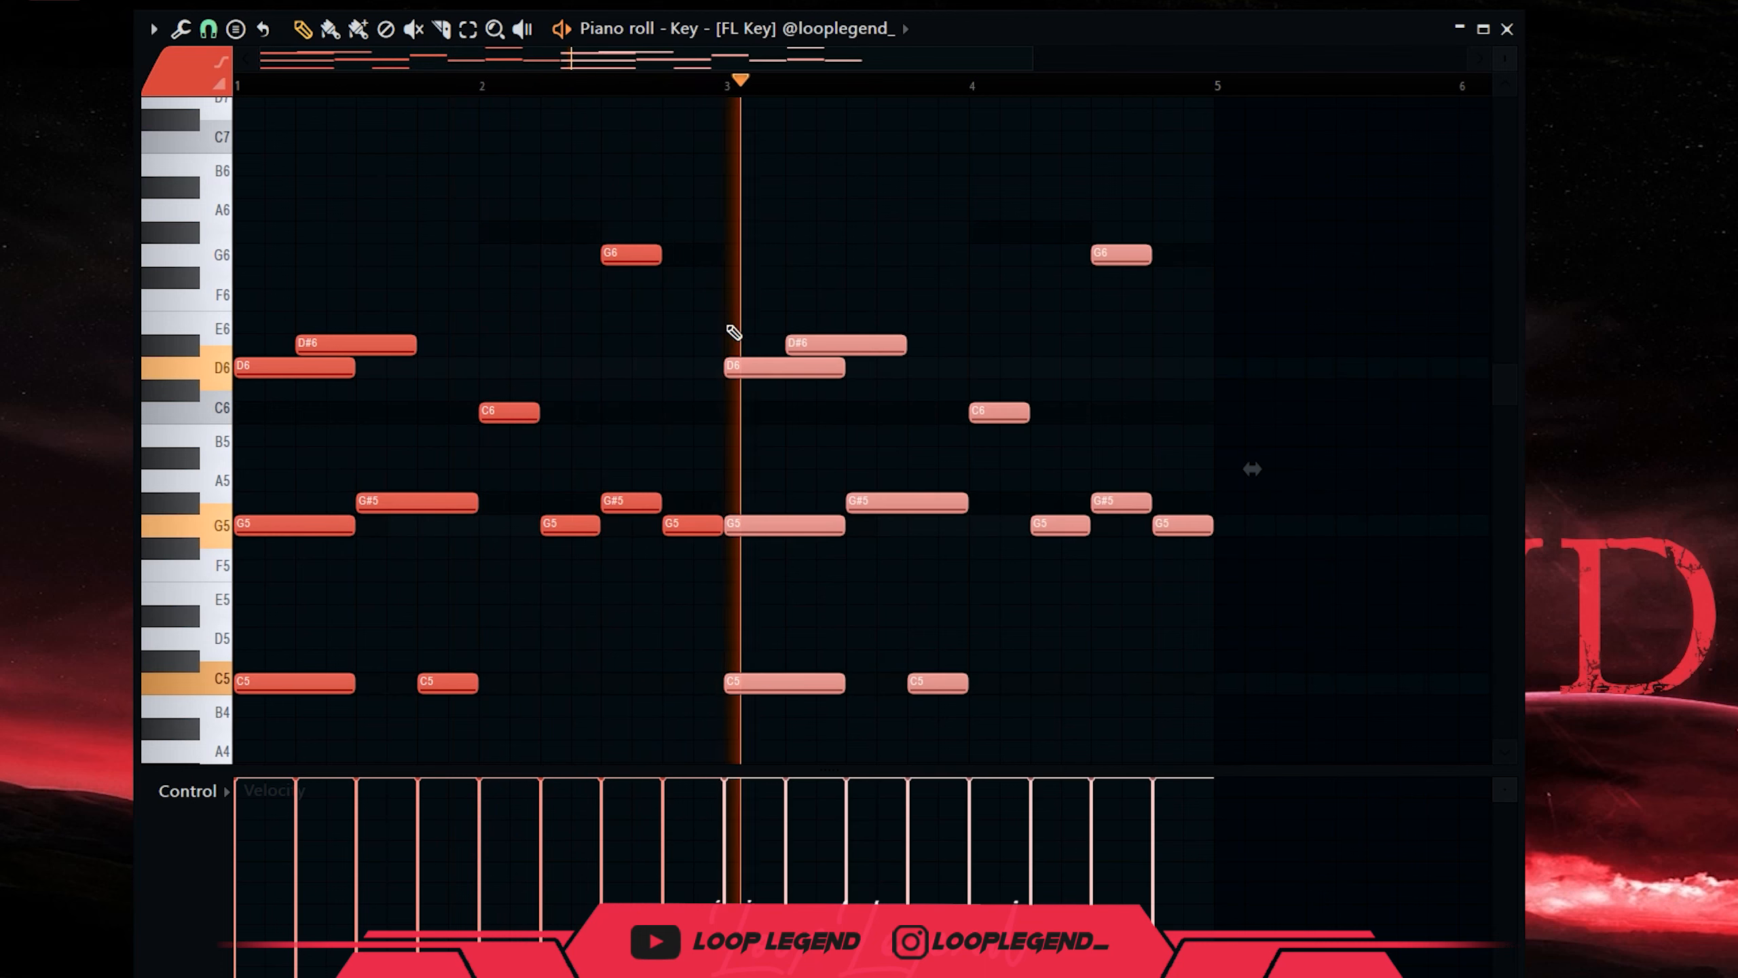
pyautogui.hotkey('ctrl', 'd')
pyautogui.press('F6')
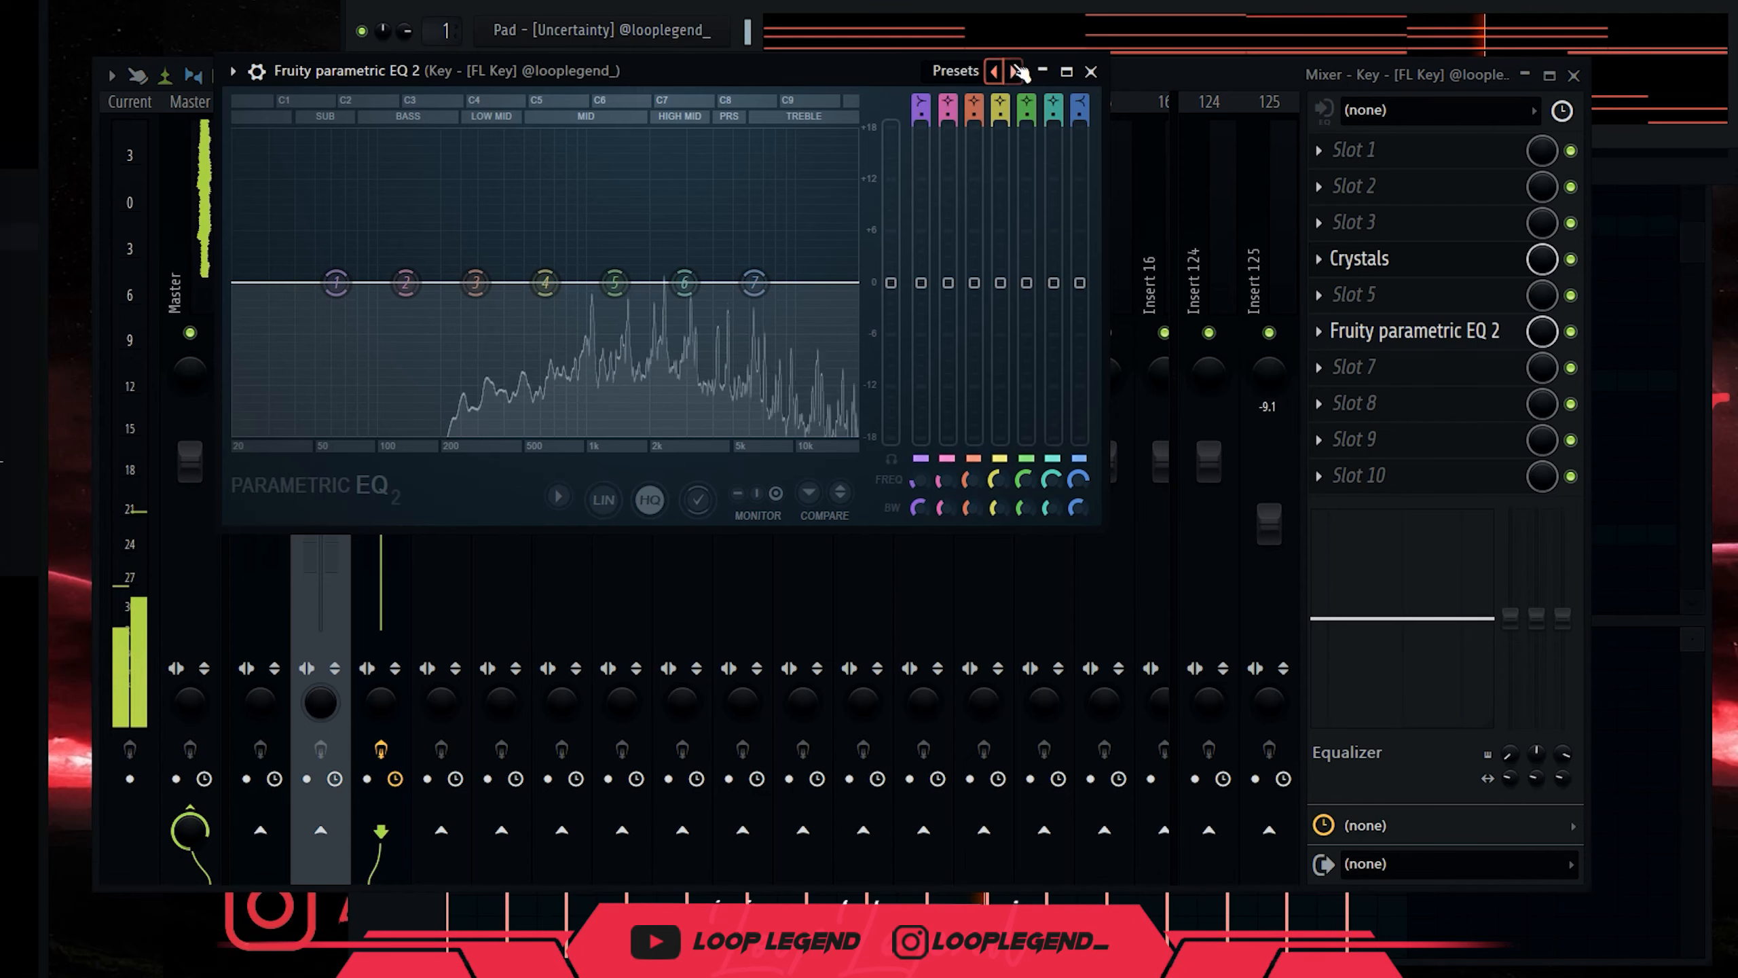
# Load the '01 Low Cut + High Cut' EQ preset, raising the low cut to about 313Hz.
pyautogui.click(1015, 68)
pyautogui.moveTo(799, 281); pyautogui.dragTo(859, 283)
pyautogui.moveTo(334, 286); pyautogui.dragTo(482, 282)
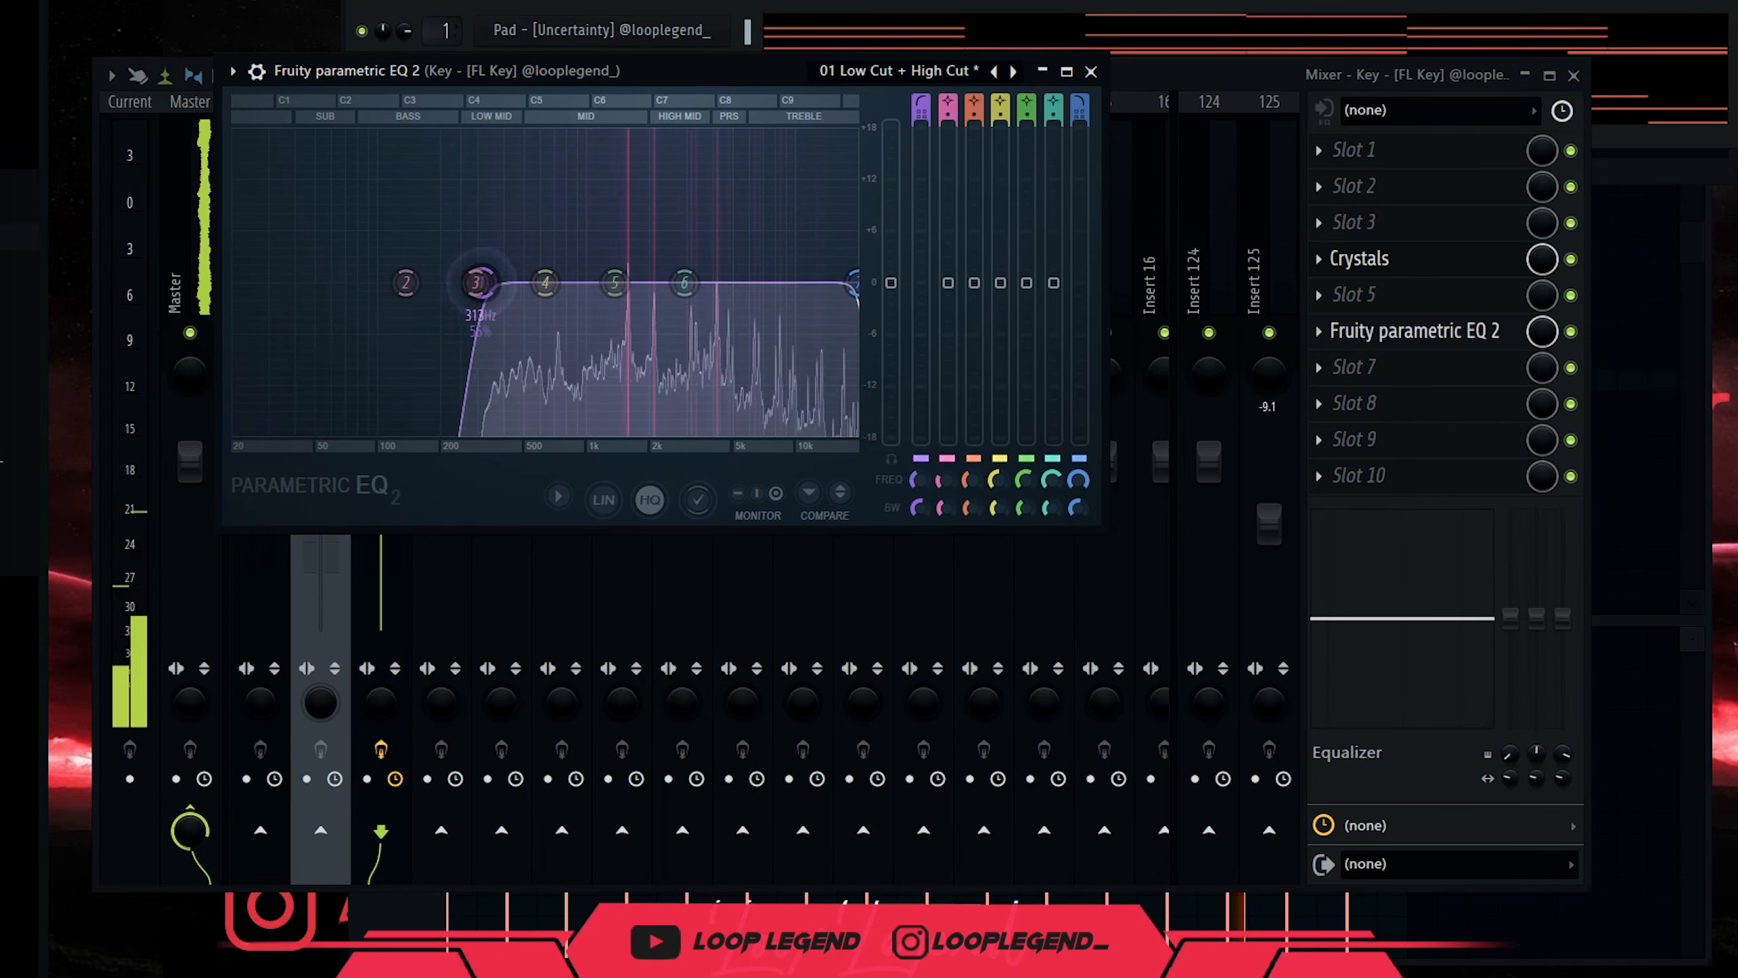
pyautogui.click(1091, 72)
# Add Fruity Stereo Shaper, then set EQ low cuts near 219Hz and 212Hz with a 3032Hz boost.
pyautogui.click(1348, 403)
pyautogui.click(408, 99)
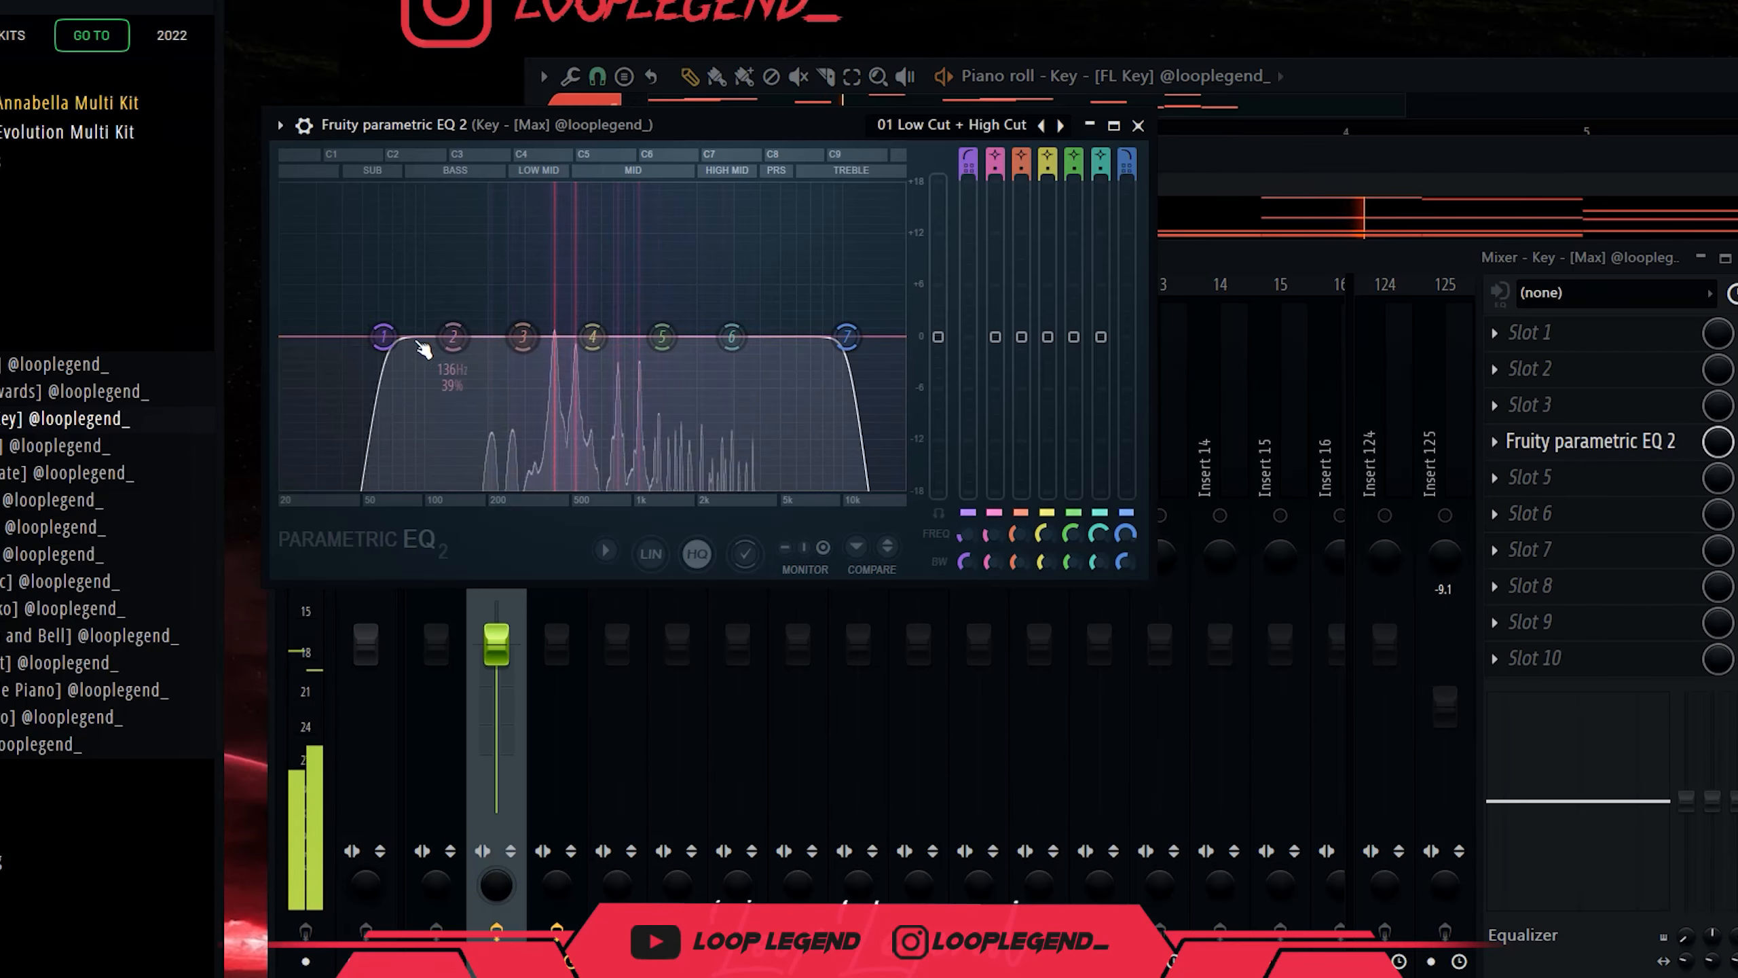
pyautogui.moveTo(388, 337); pyautogui.dragTo(556, 369)
pyautogui.moveTo(733, 339); pyautogui.dragTo(751, 322)
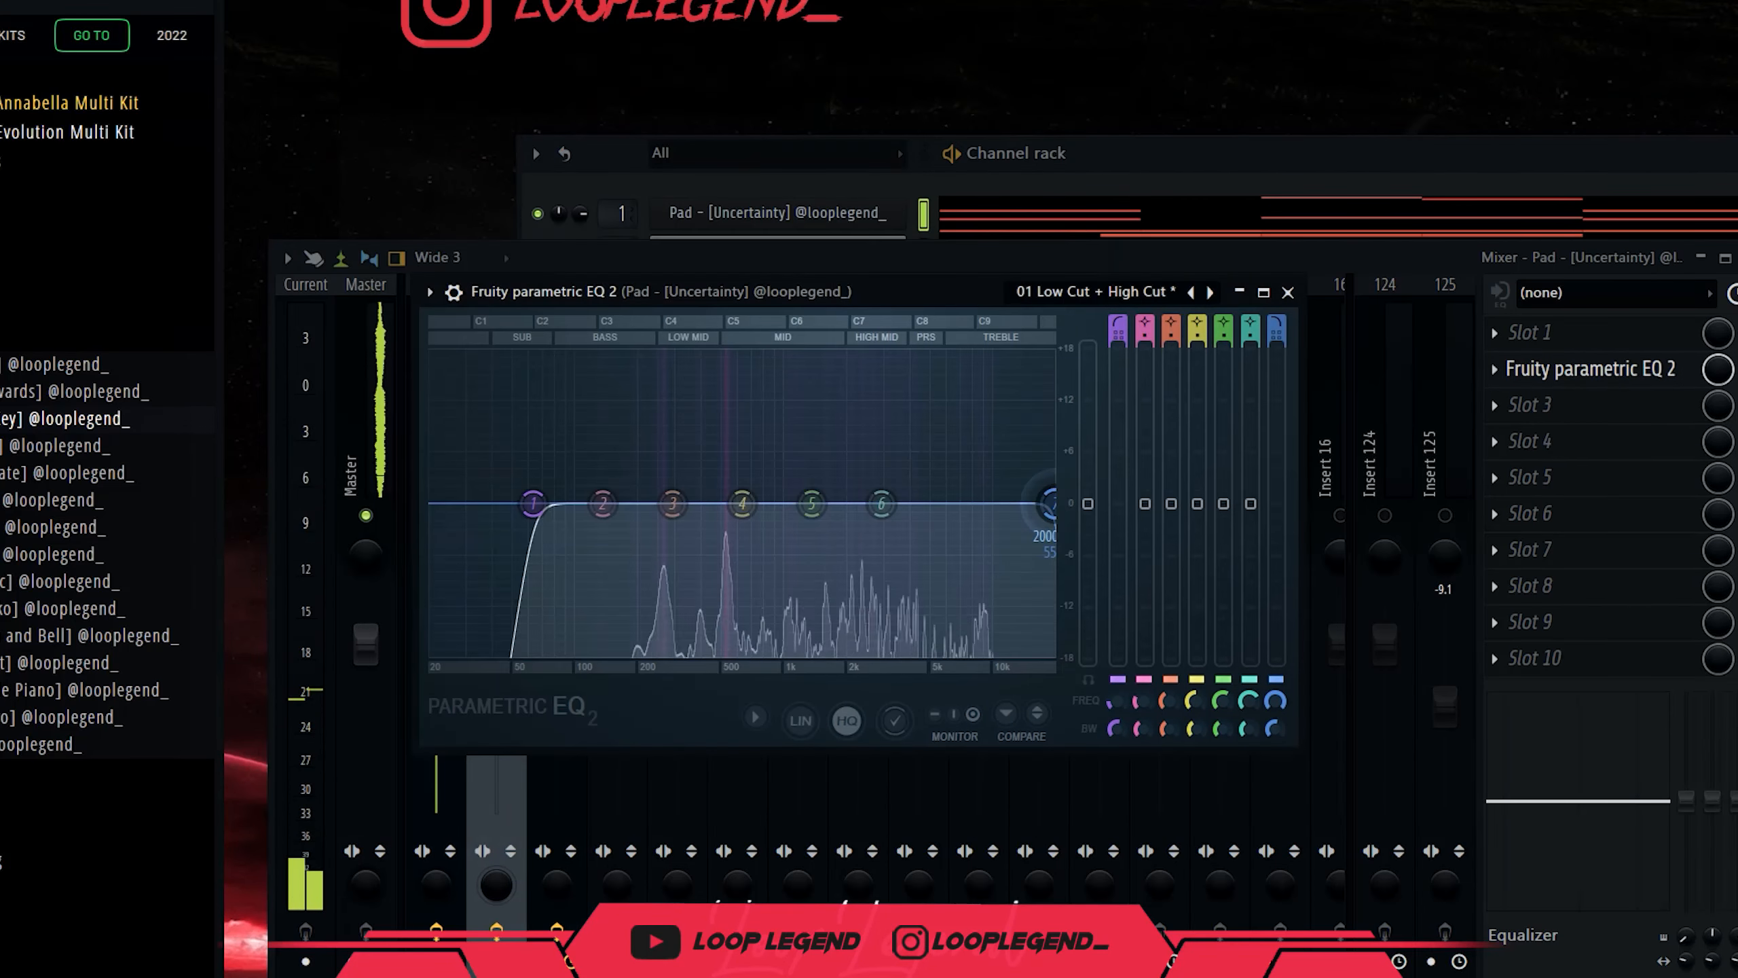
pyautogui.moveTo(496, 497); pyautogui.dragTo(637, 503)
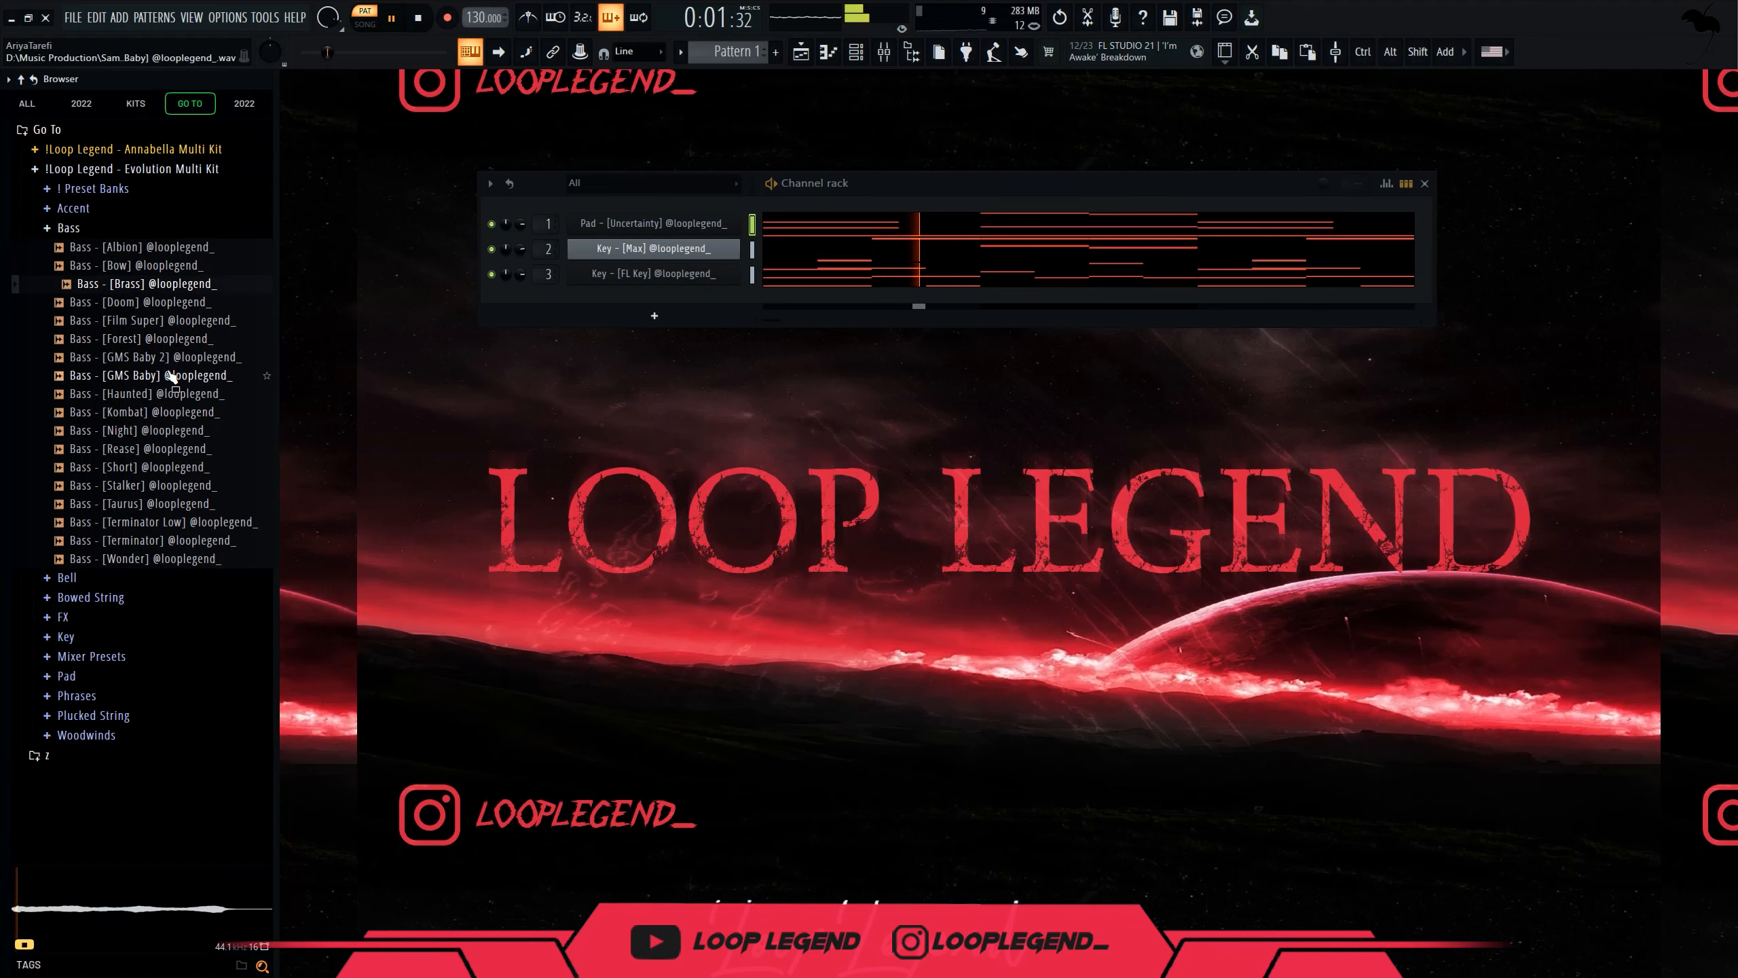
# Preview and load the Bass [GMS Baby] sample into a new channel.
pyautogui.click(158, 376)
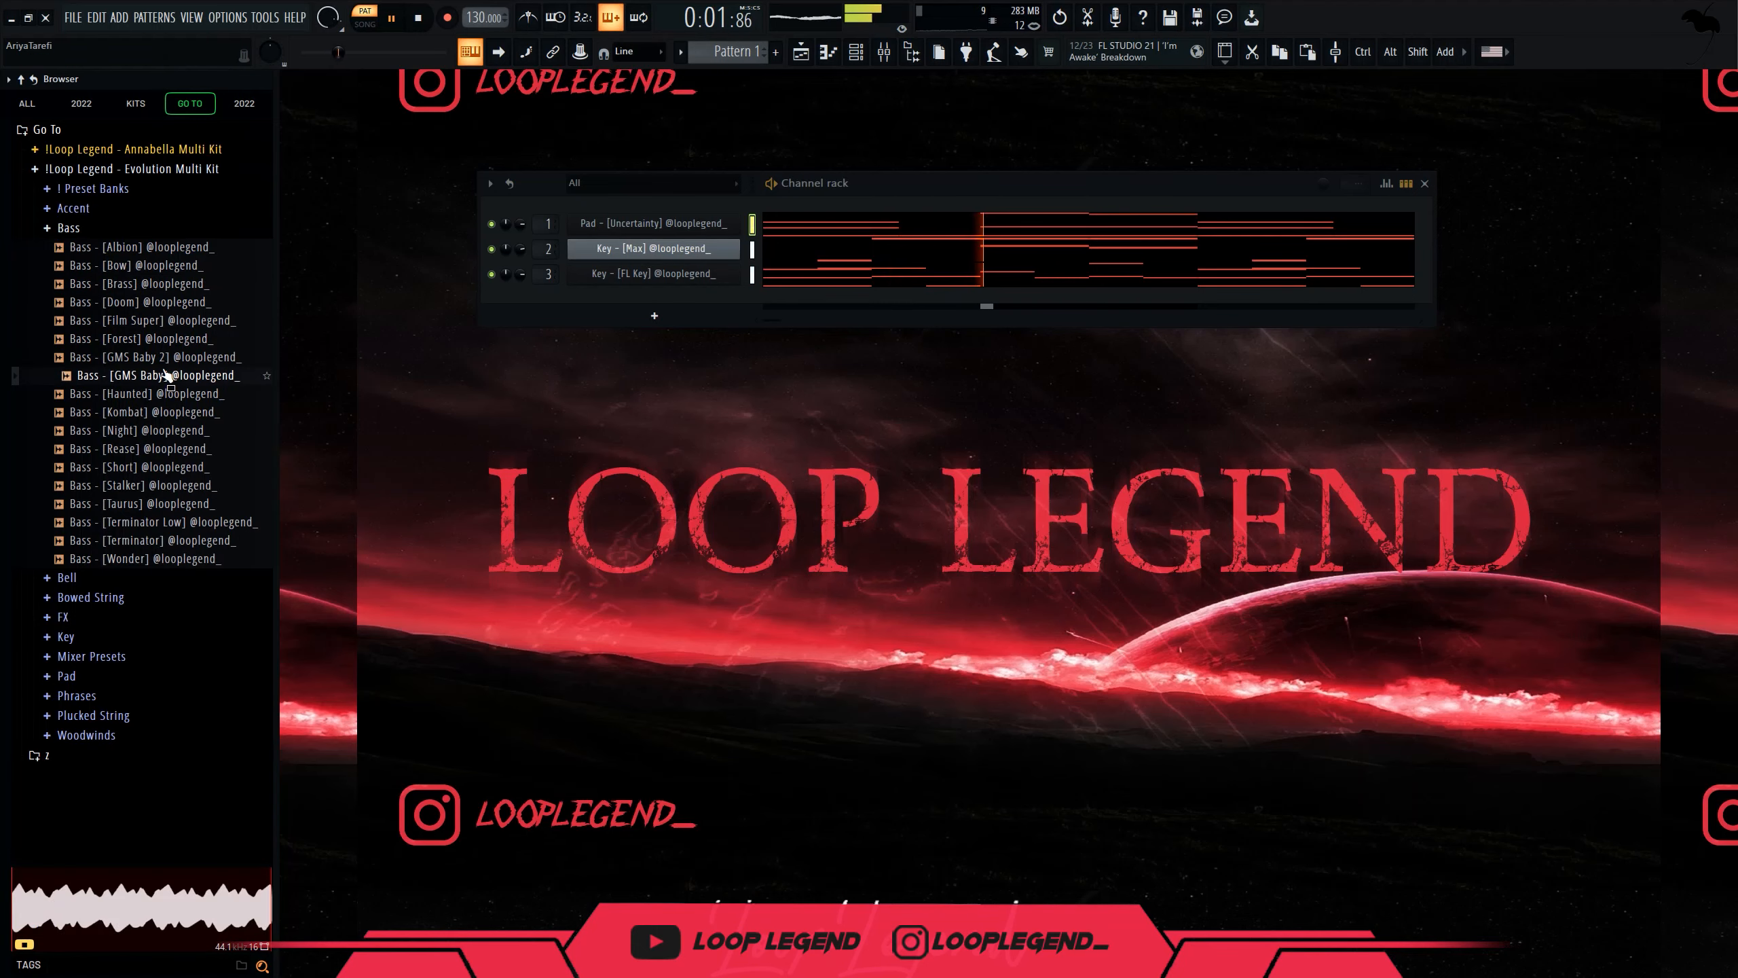
pyautogui.press('F9')
pyautogui.rightClick(175, 388)
pyautogui.click(274, 397)
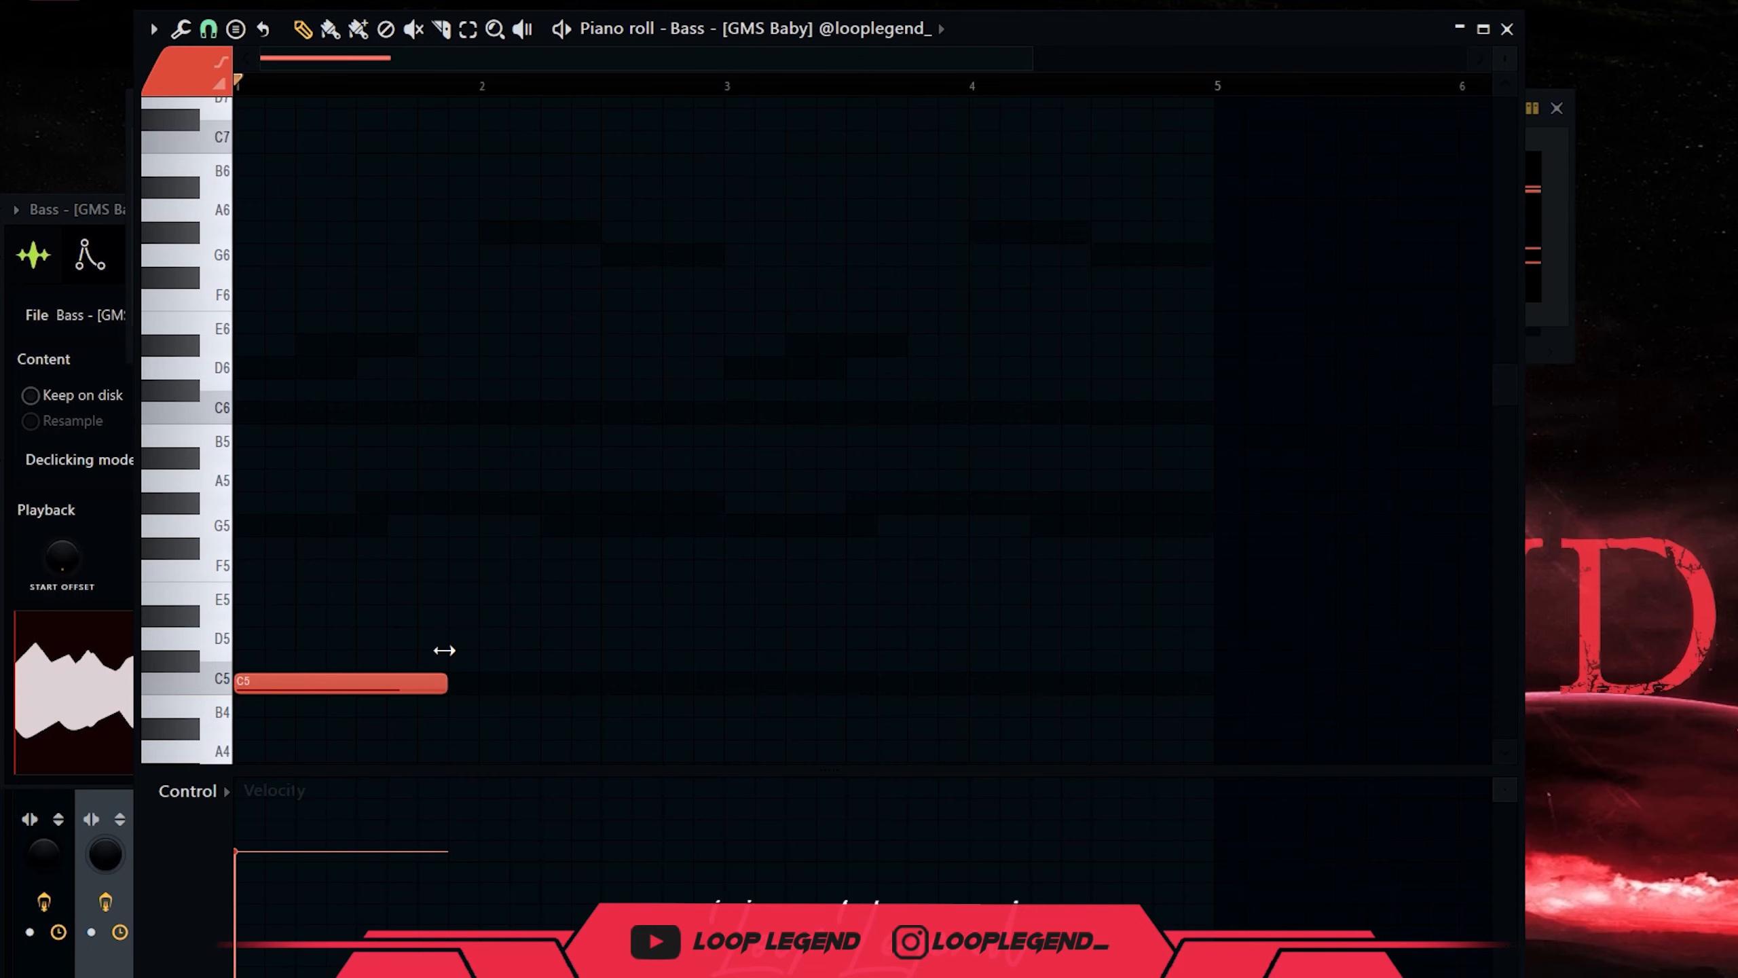
pyautogui.press('space')
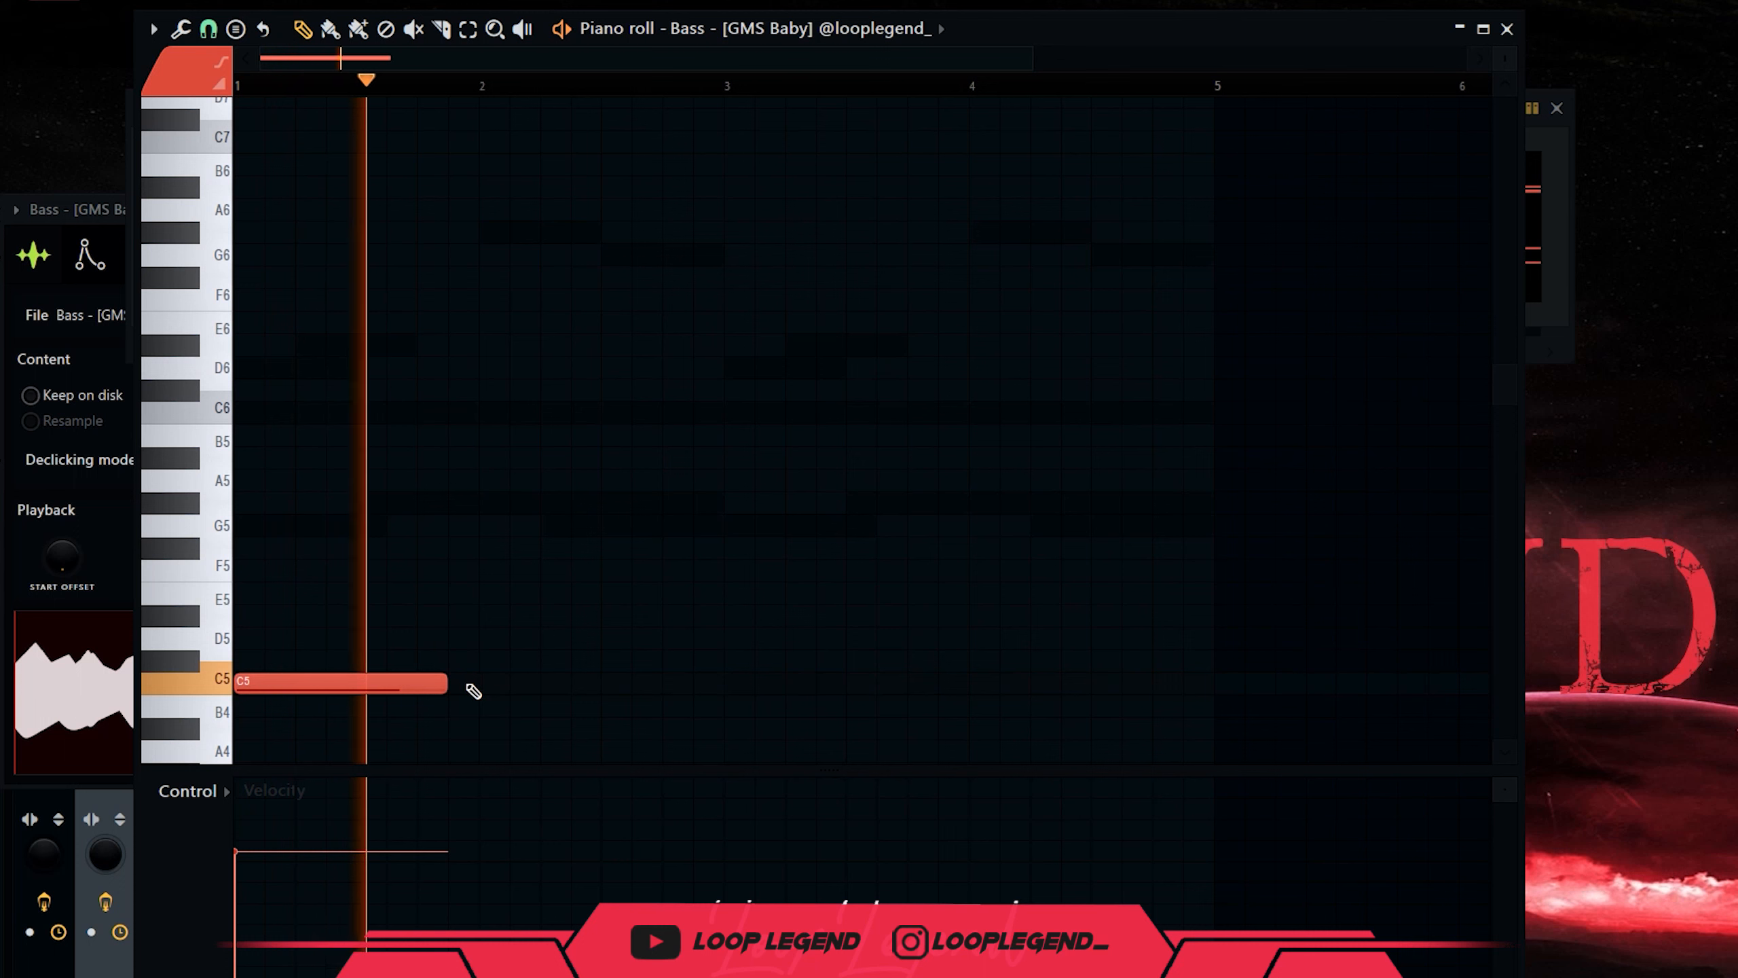
# Write the bass line of C5 notes, raising some to G#5 and G5.
pyautogui.click(518, 687)
pyautogui.press('space')
pyautogui.scroll(4, 288, 664)
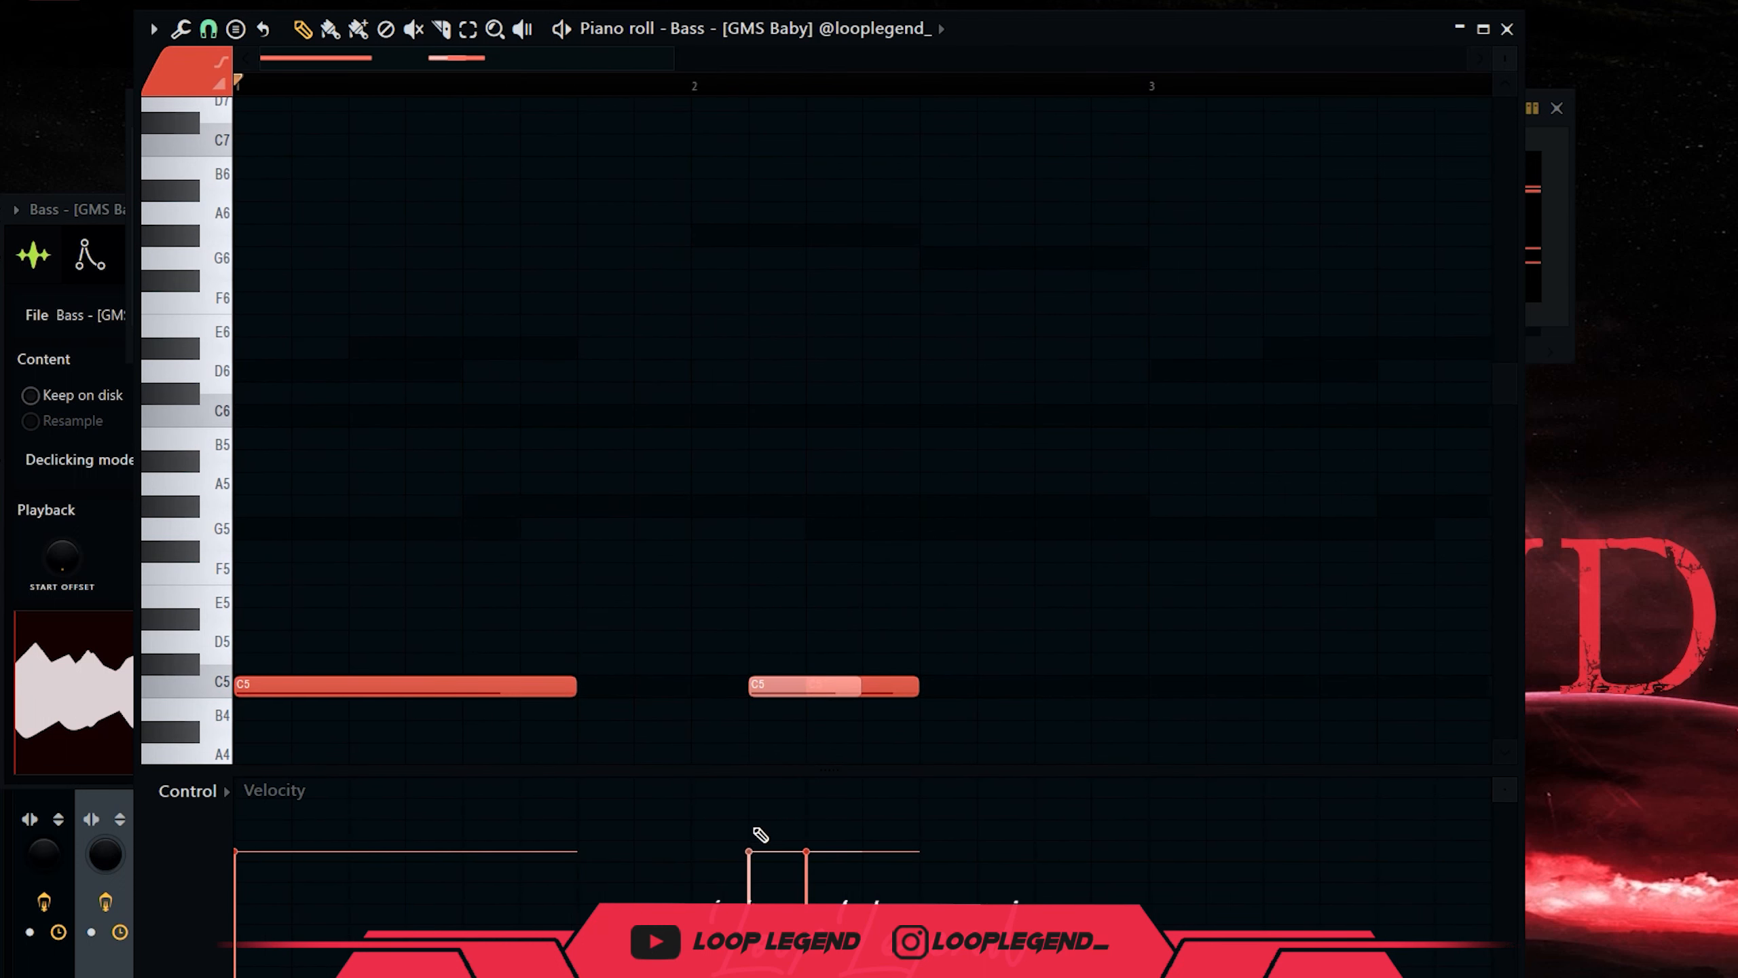
pyautogui.moveTo(918, 688); pyautogui.dragTo(979, 690)
pyautogui.click(985, 691)
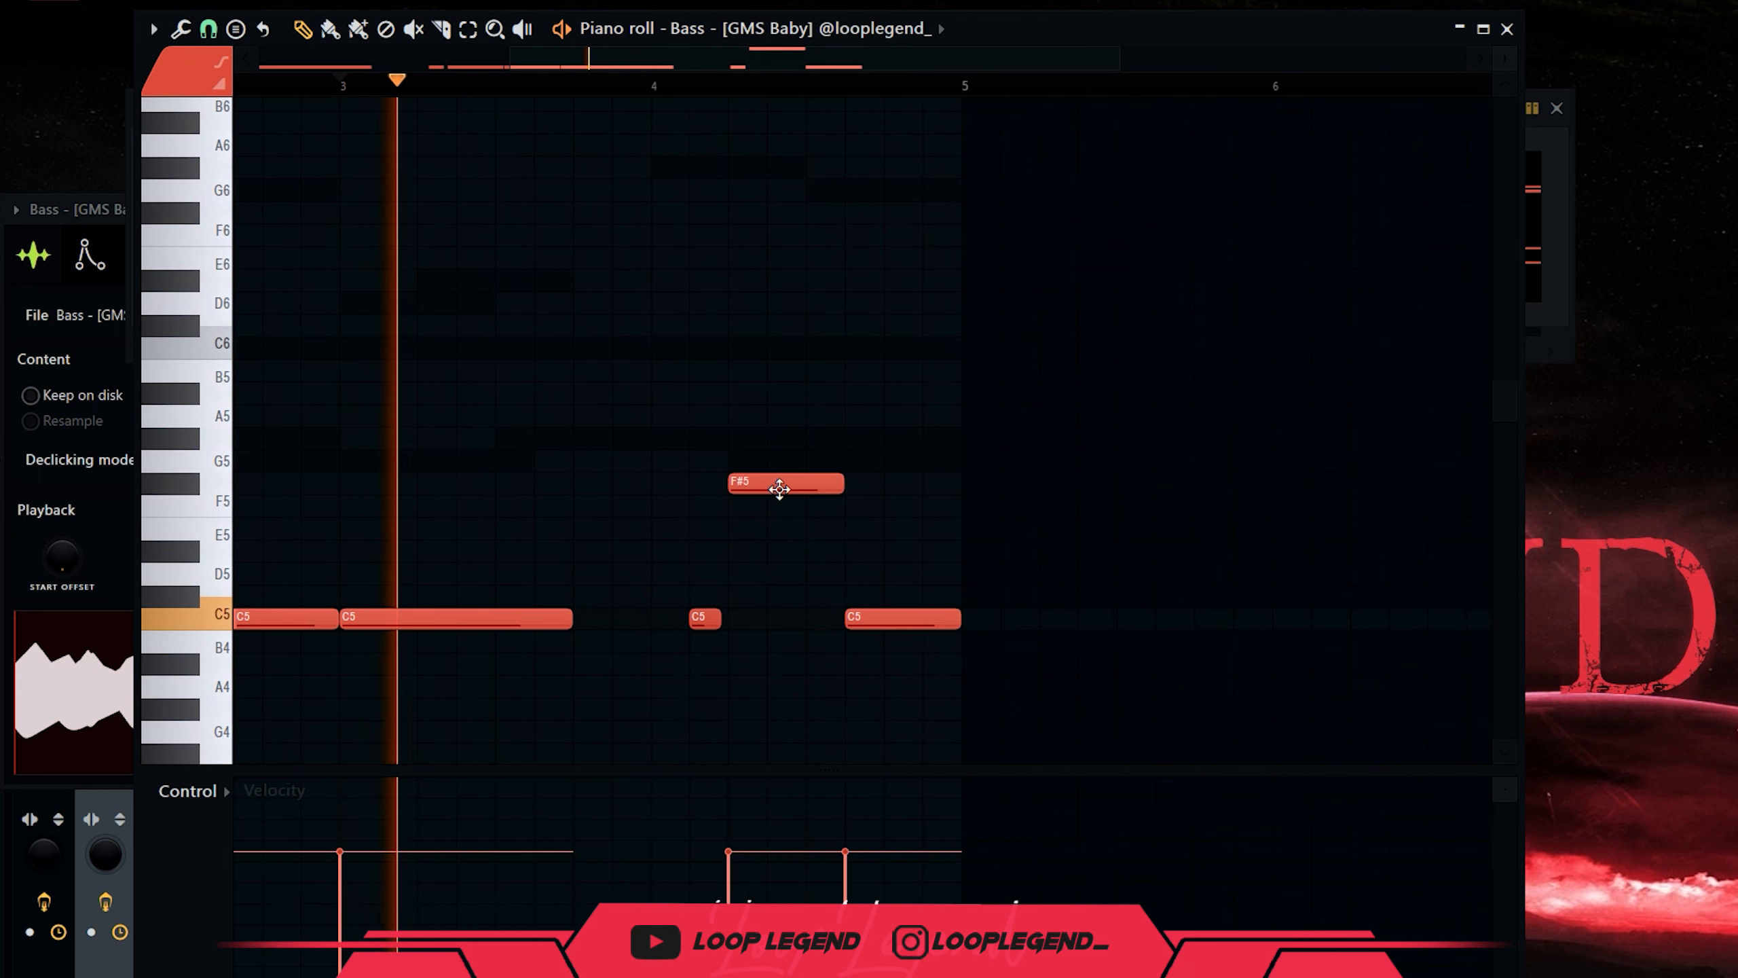
pyautogui.press('space')
pyautogui.moveTo(779, 488); pyautogui.dragTo(775, 447)
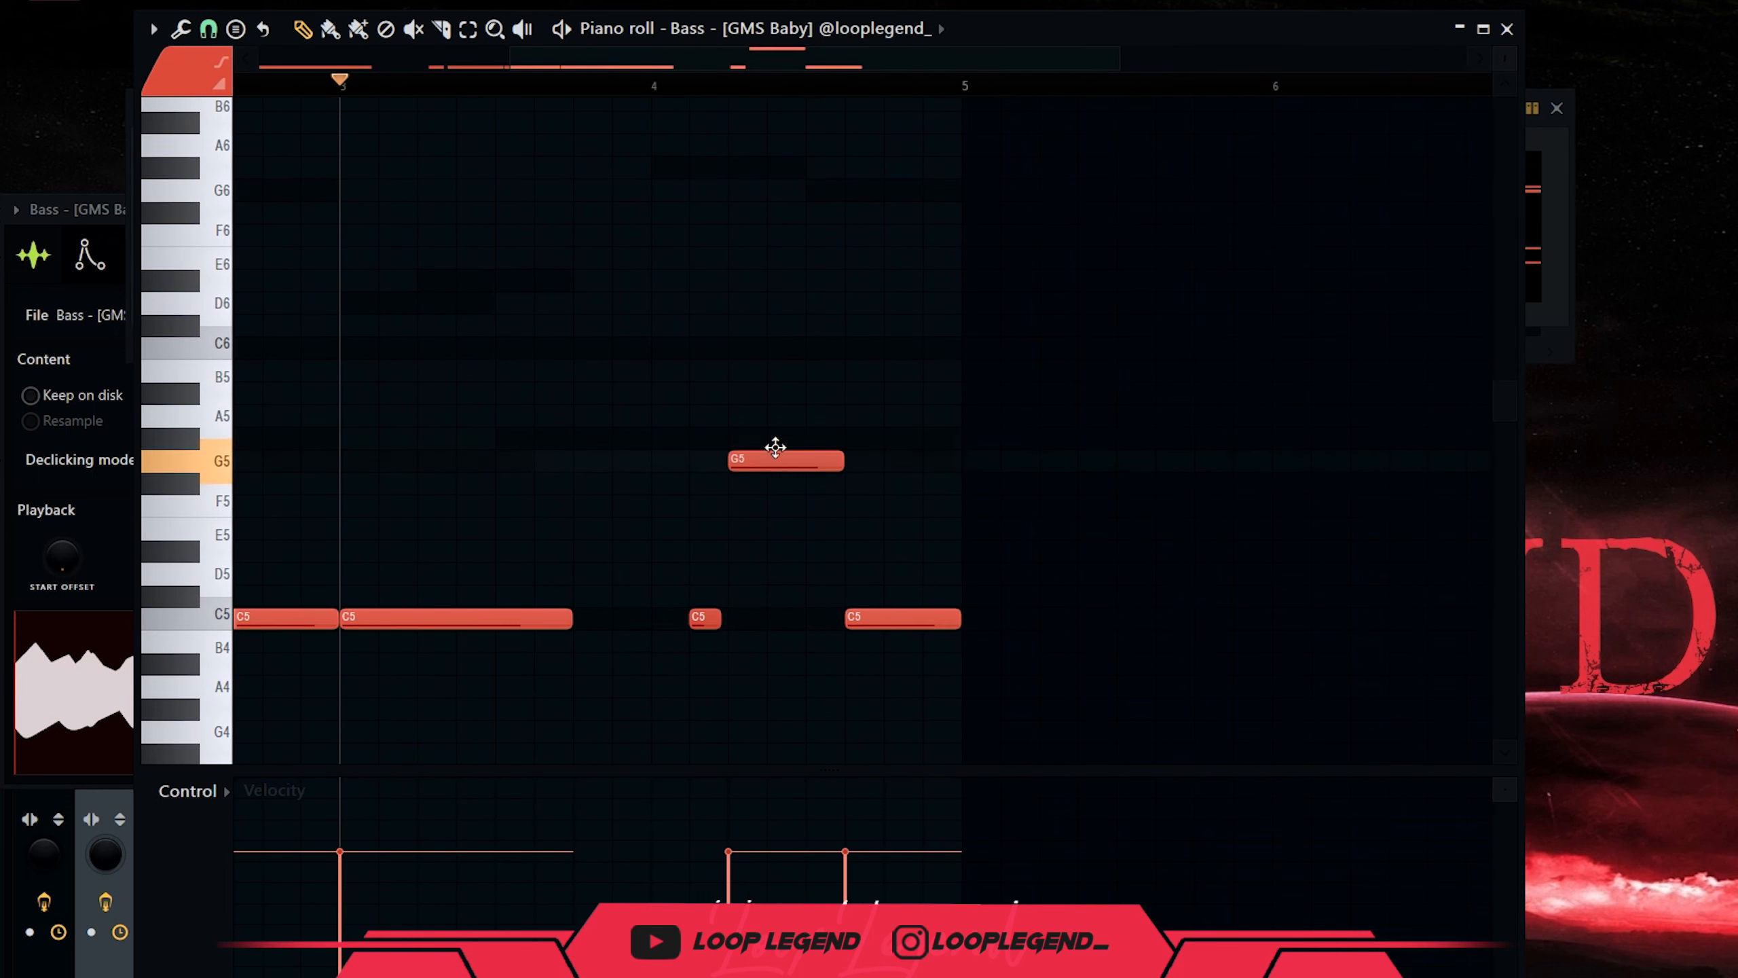
pyautogui.moveTo(705, 618); pyautogui.dragTo(751, 462)
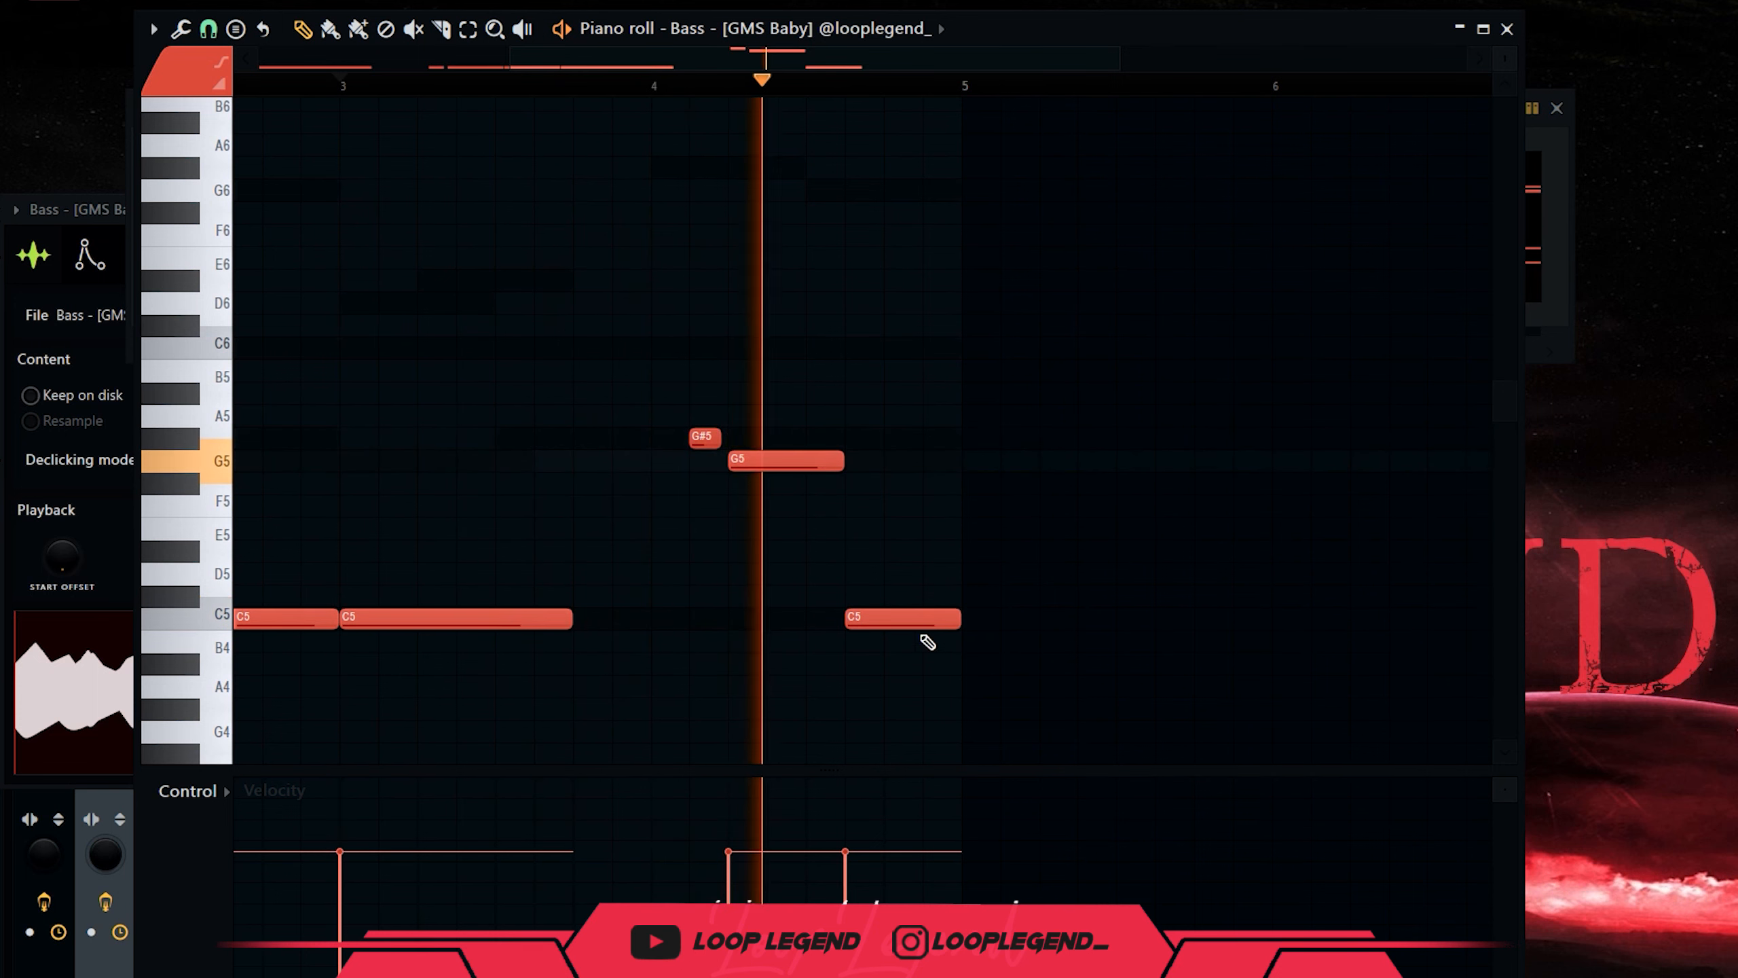
pyautogui.hotkey('ctrl', 'z')
pyautogui.moveTo(882, 609); pyautogui.dragTo(884, 453)
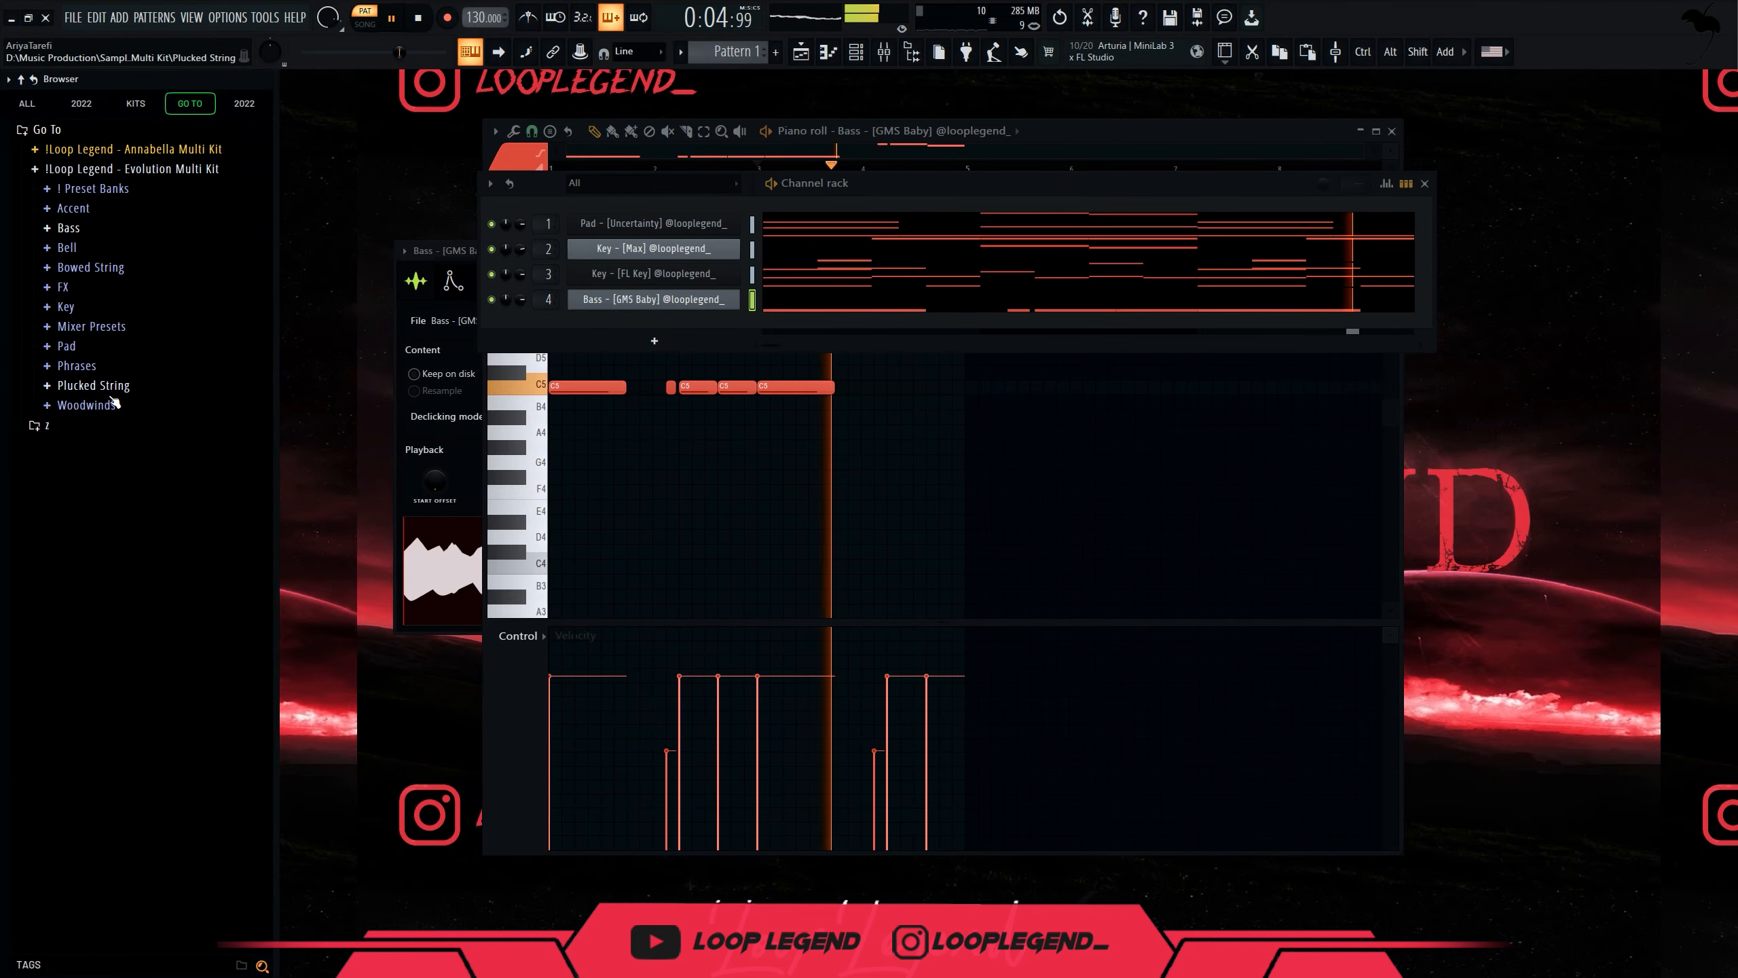
# Preview the Plucked String Koto sample and add it as a new channel.
pyautogui.click(103, 386)
pyautogui.click(159, 519)
pyautogui.moveTo(190, 519); pyautogui.dragTo(684, 327)
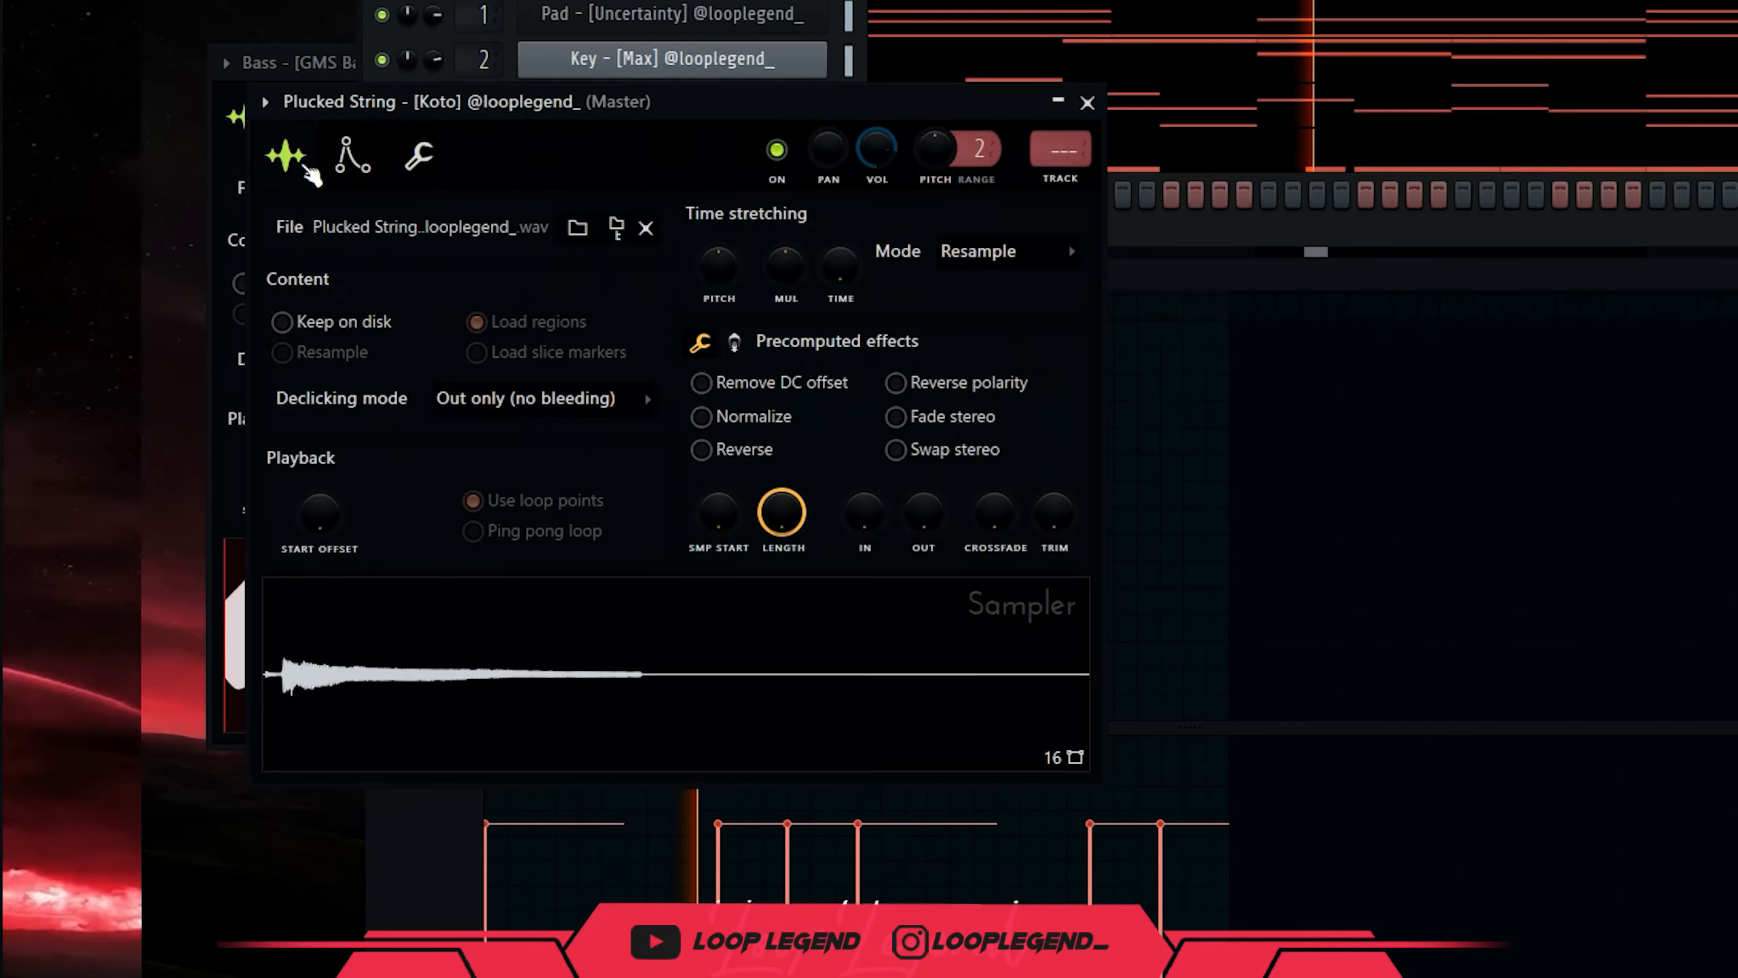
# Close the Koto settings, transpose all channels up one semitone, and play the pattern back.
pyautogui.click(474, 302)
pyautogui.click(1088, 102)
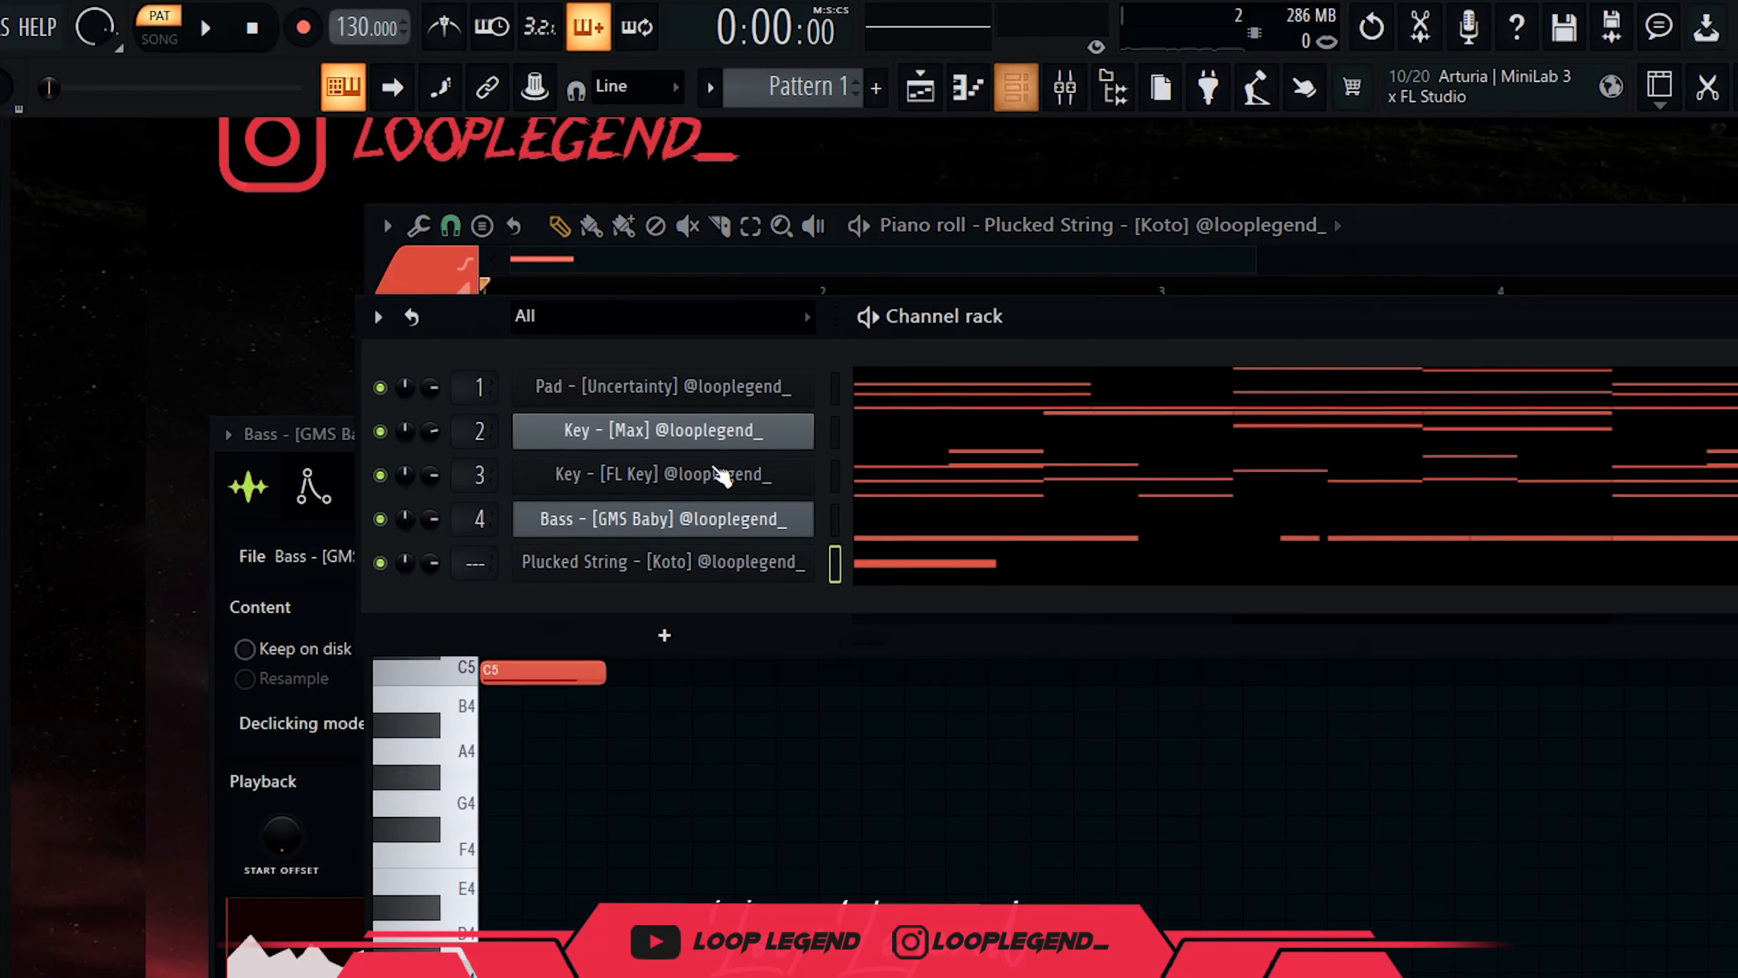
pyautogui.doubleClick(837, 508)
pyautogui.click(376, 317)
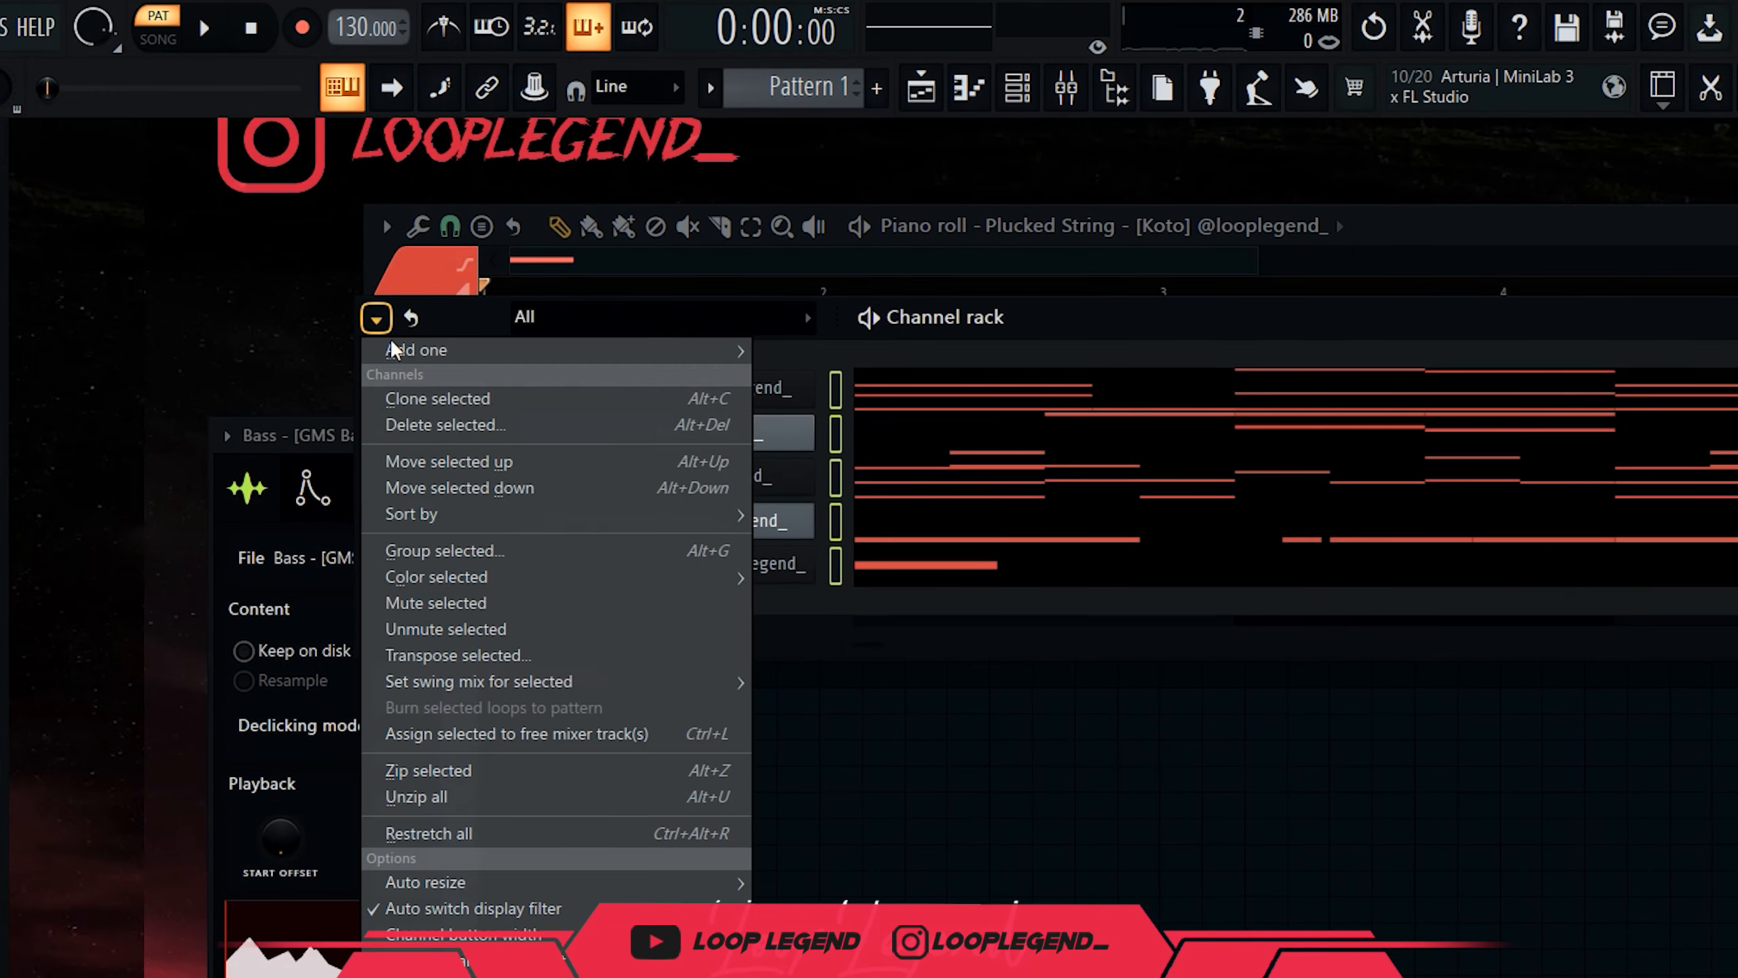
pyautogui.click(531, 651)
pyautogui.press('Return')
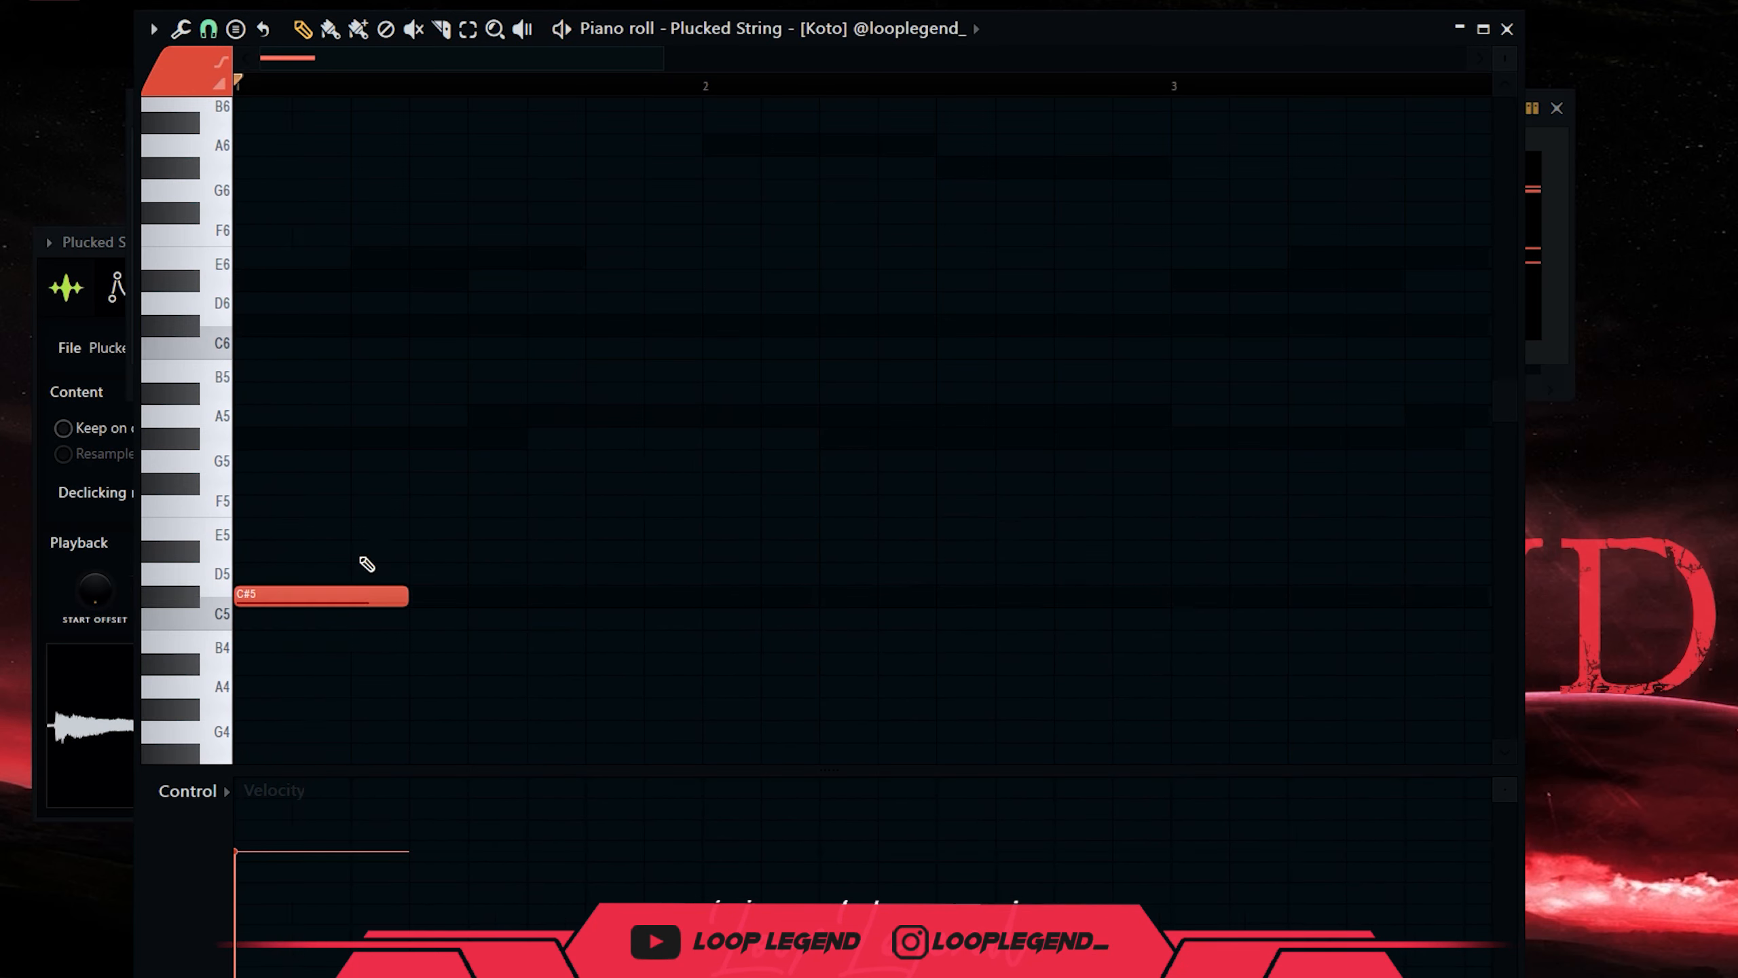
pyautogui.press('space')
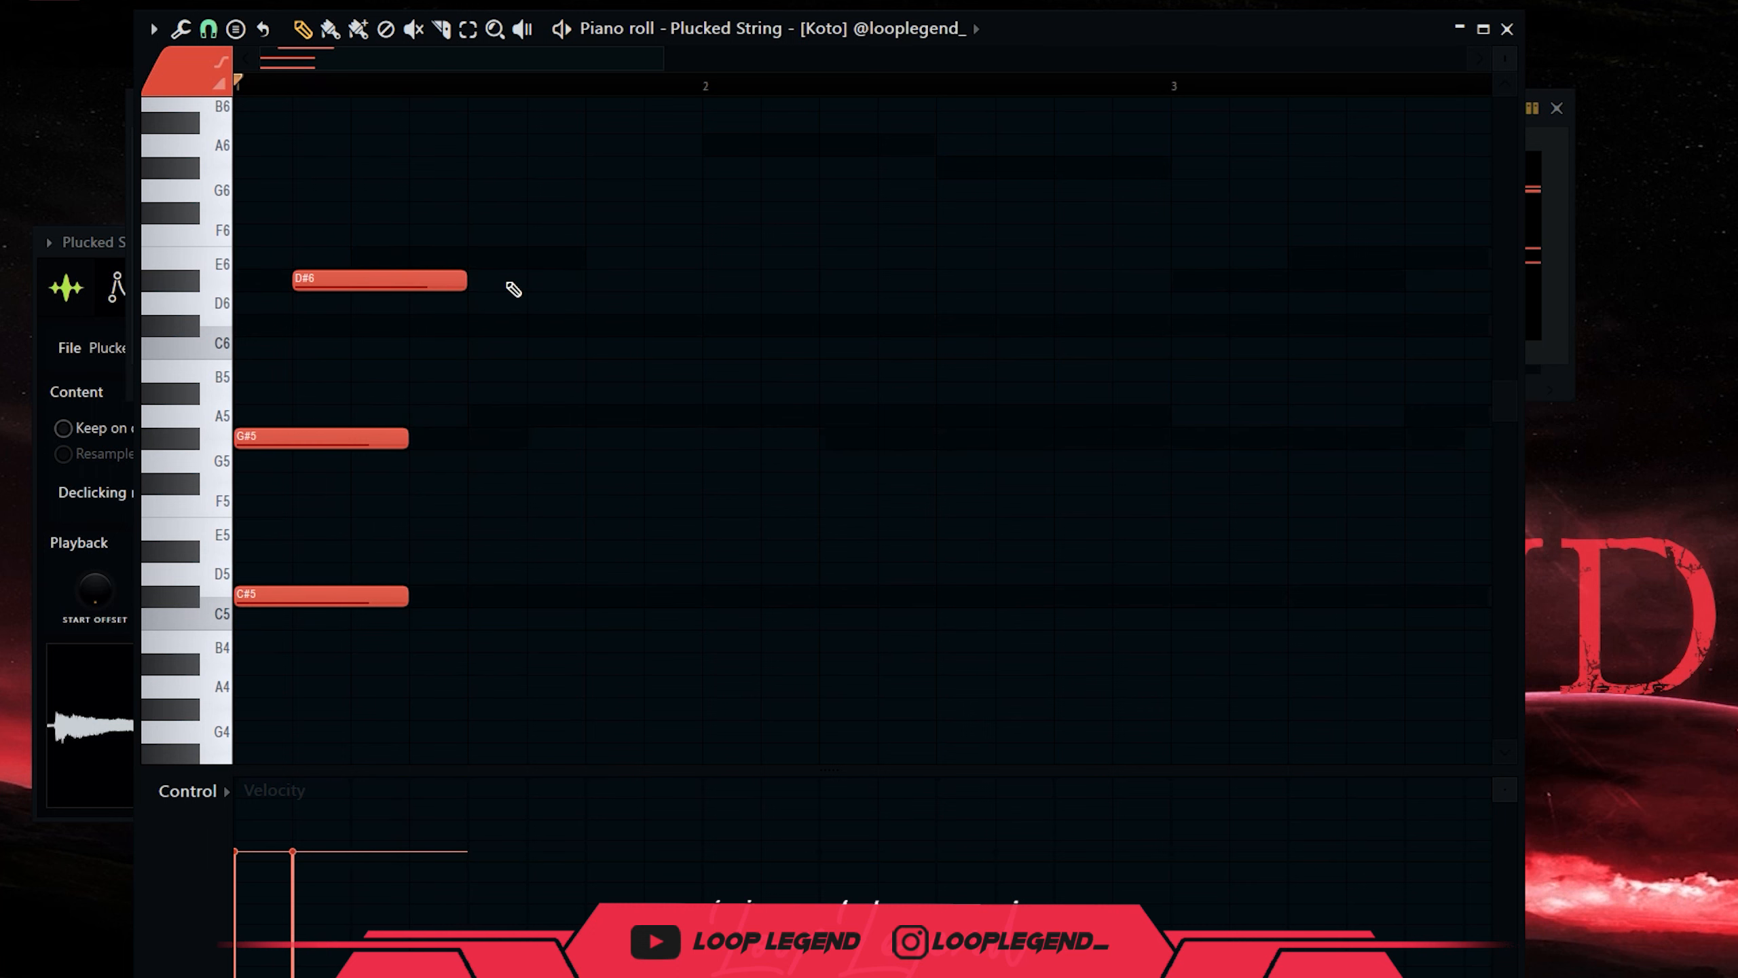
# Set snap to 1/4 beat, place E6 slightly later, and an A5 at bar 2.
pyautogui.click(530, 258)
pyautogui.click(708, 438)
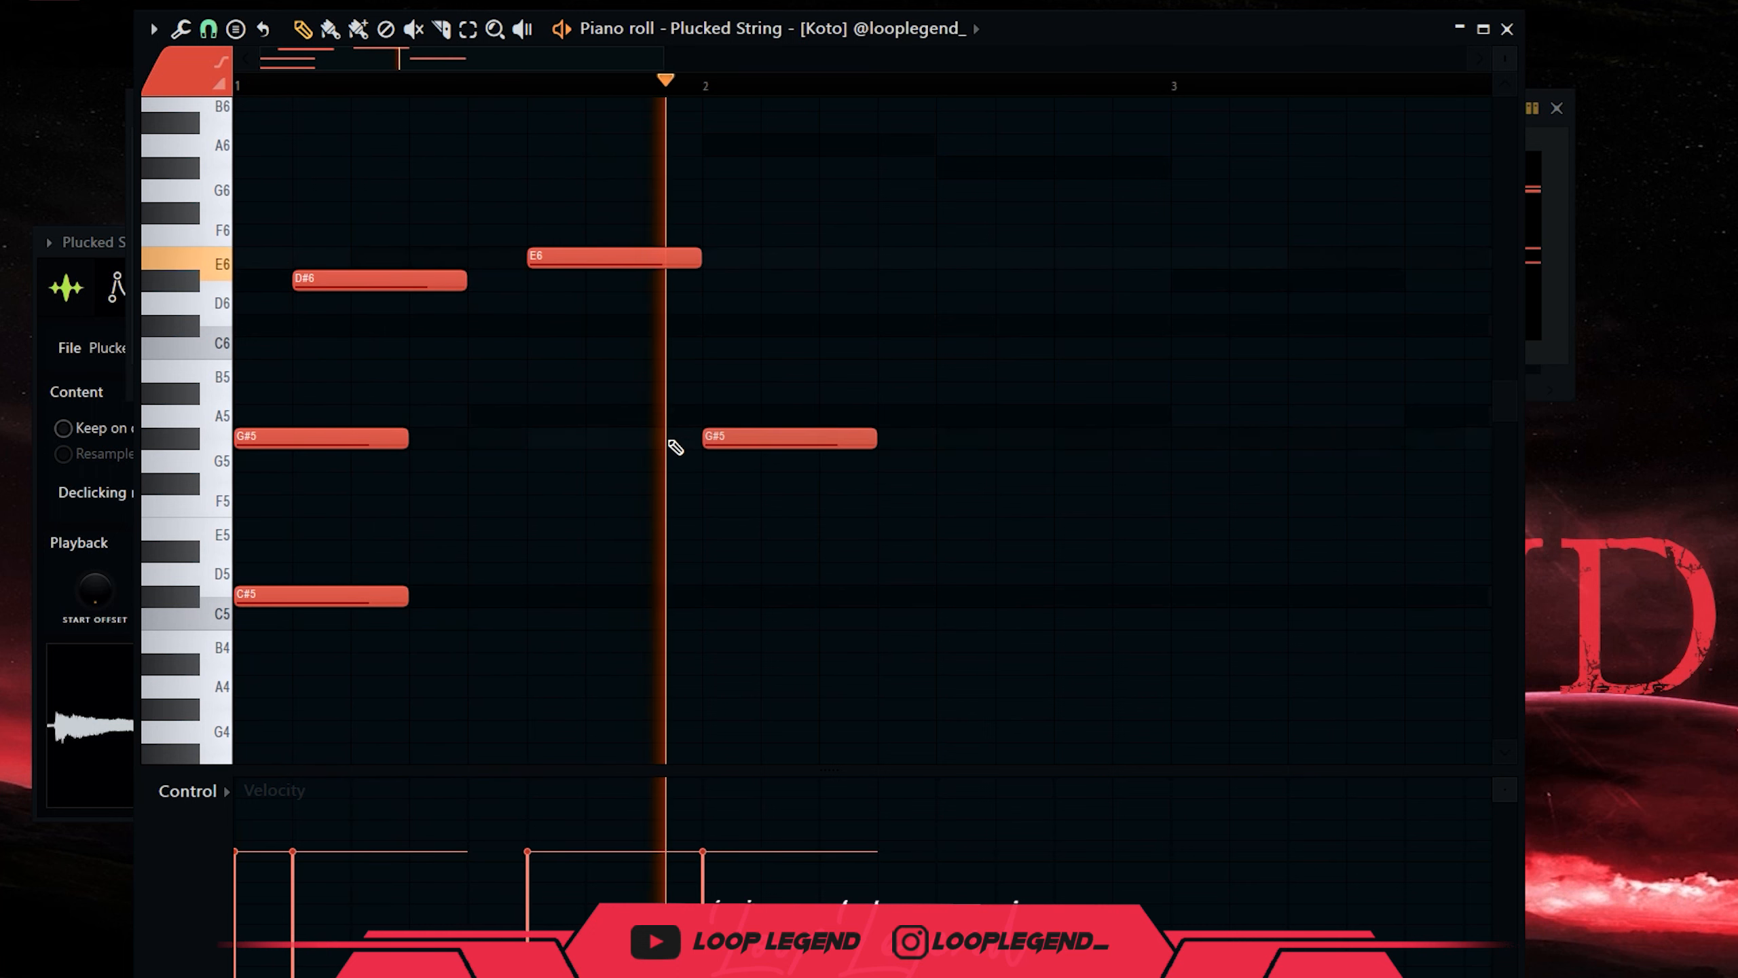
pyautogui.click(221, 34)
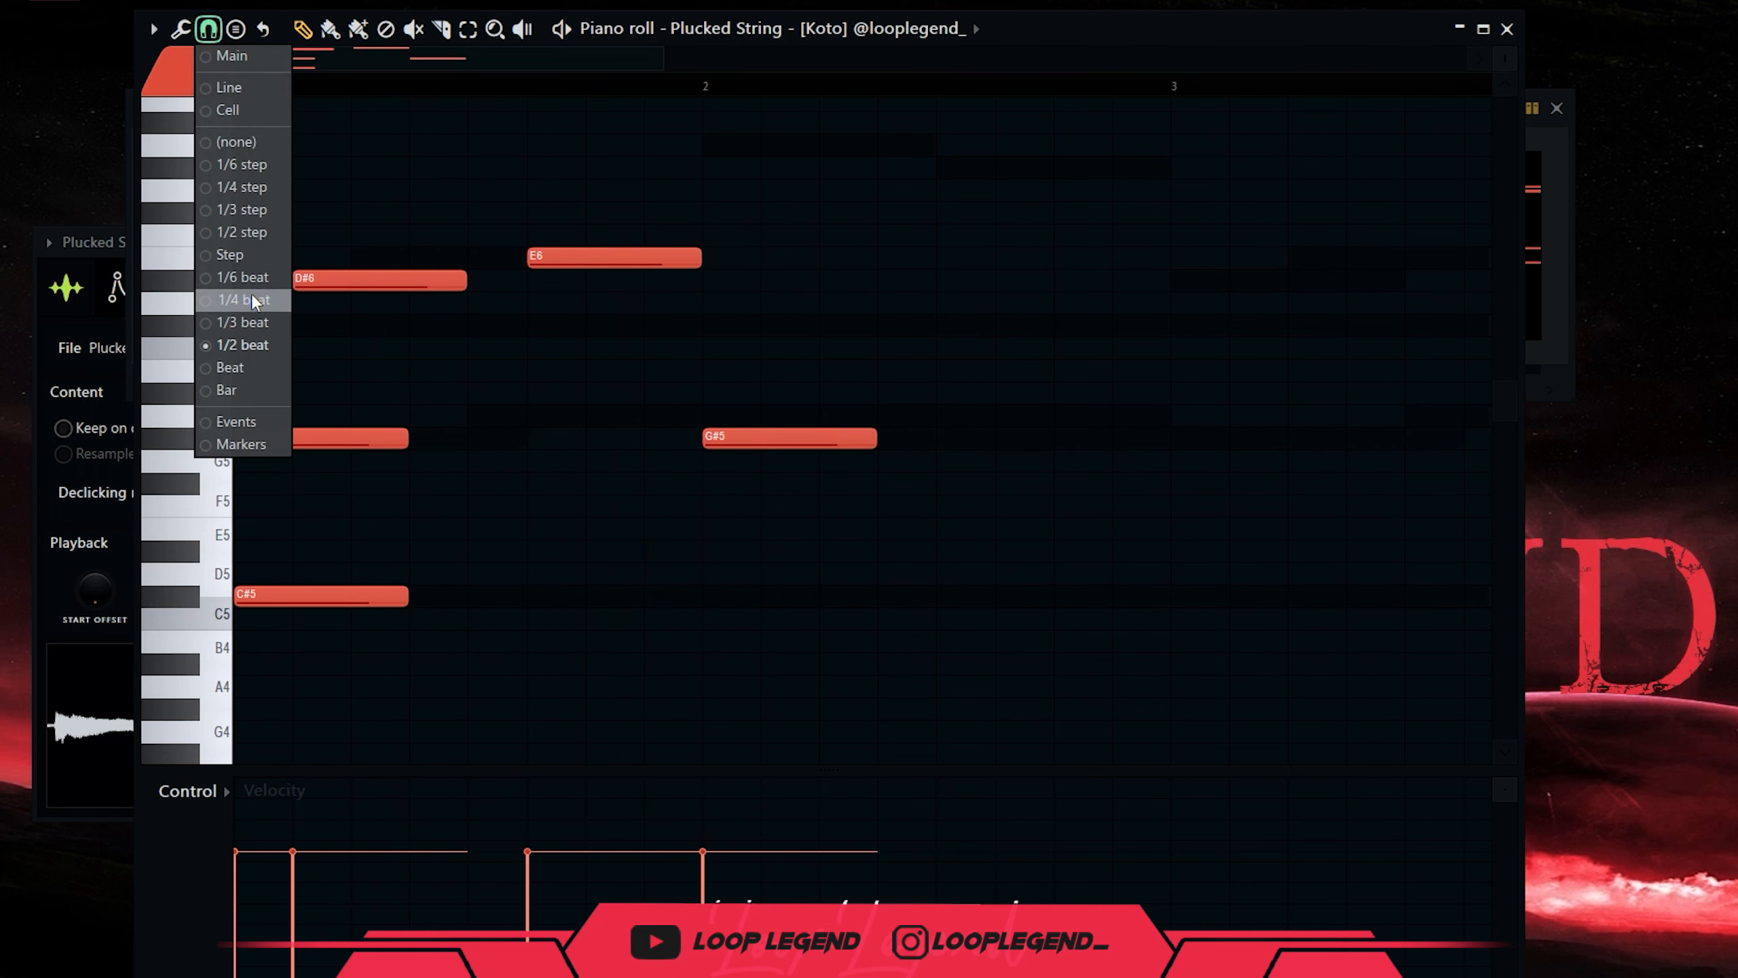
pyautogui.click(252, 299)
pyautogui.rightClick(582, 258)
pyautogui.click(588, 258)
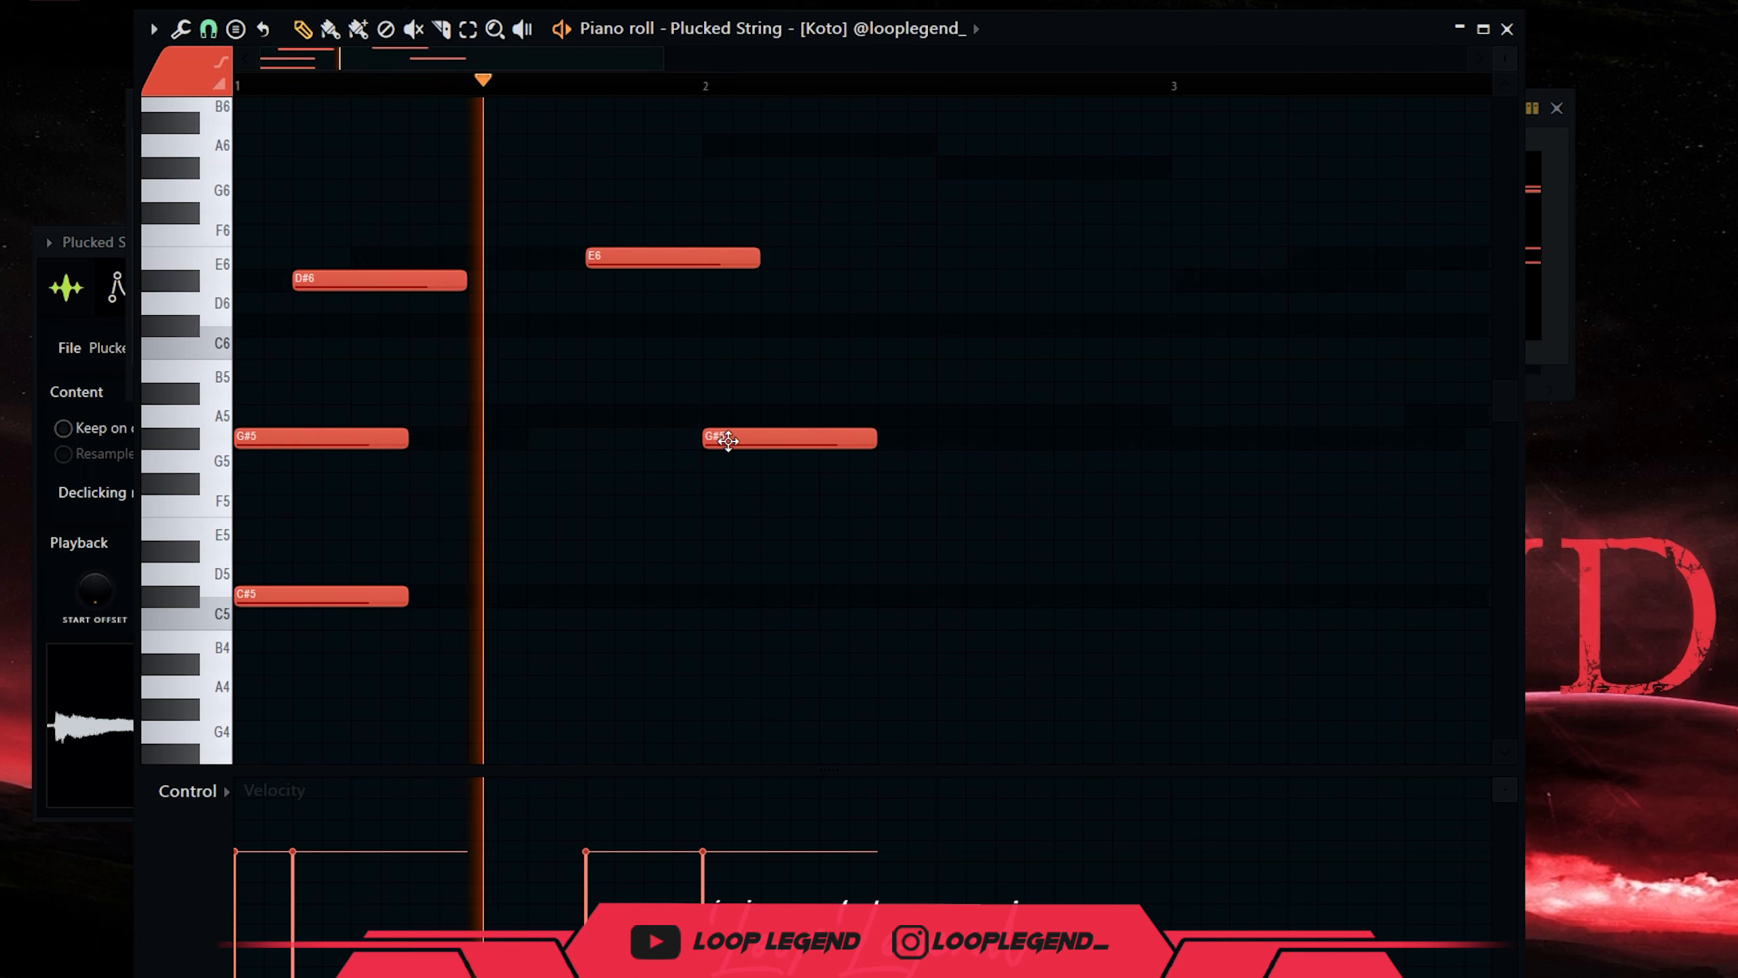
pyautogui.moveTo(713, 439); pyautogui.dragTo(725, 461)
# Add a G#5 after the A5 and copy the low C#4 note to bar 3.
pyautogui.press('space')
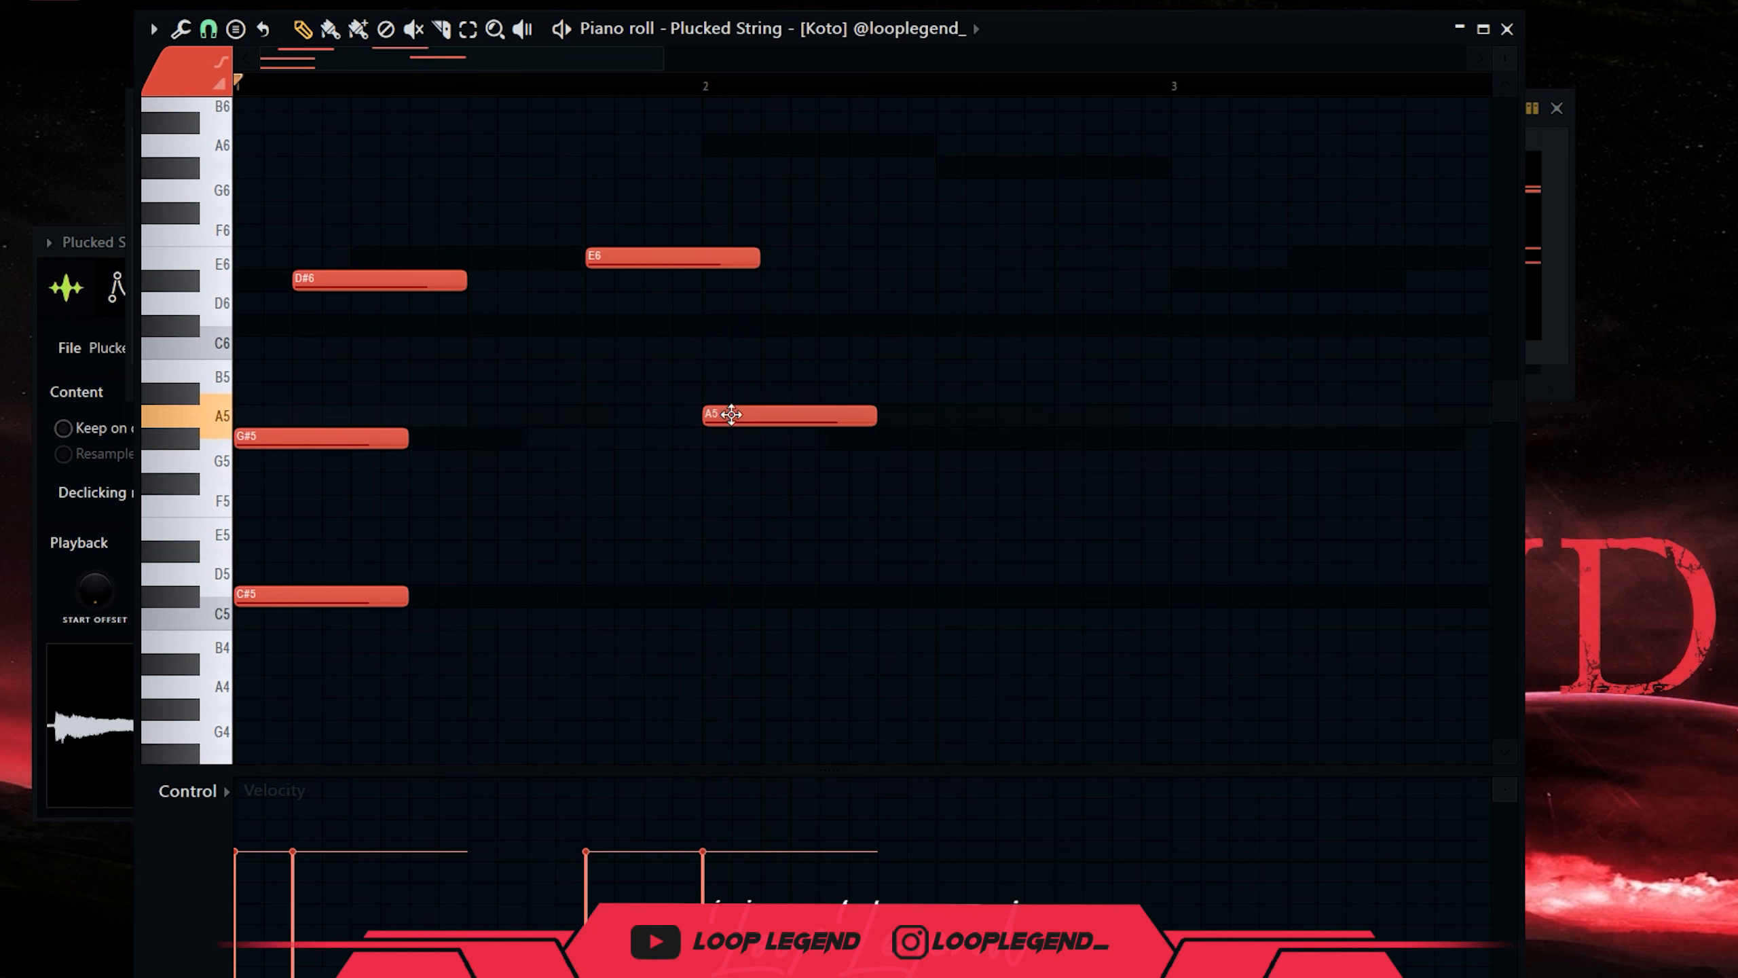
pyautogui.press('space')
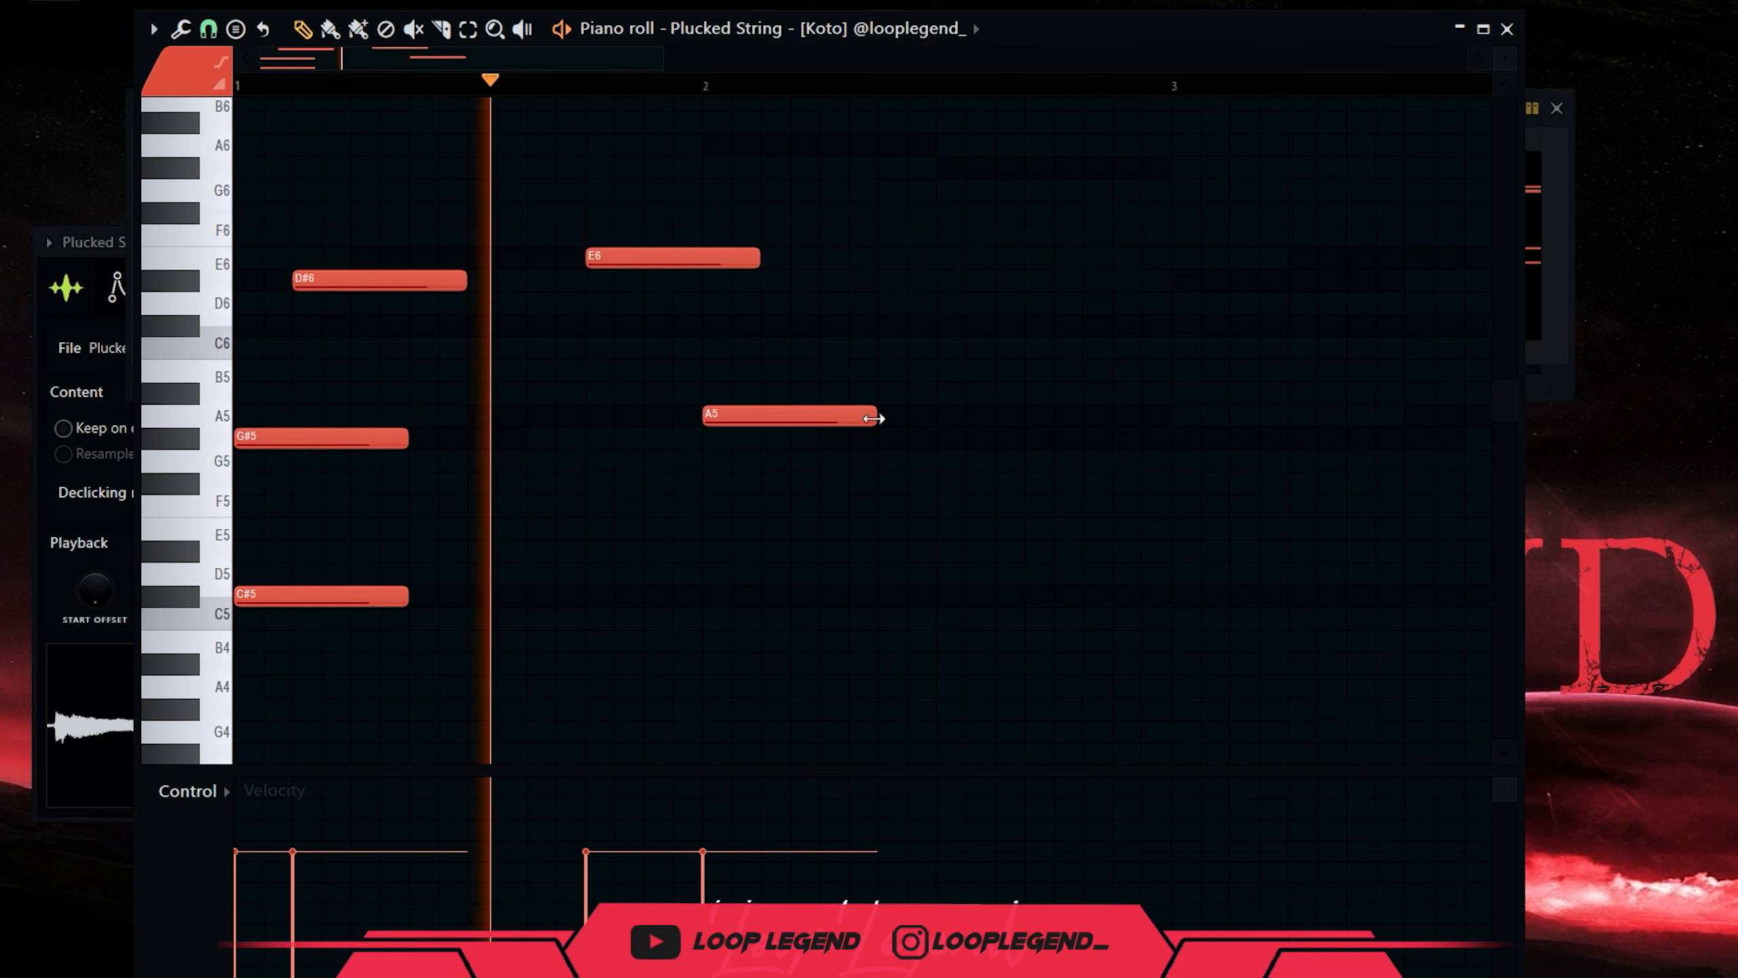
pyautogui.click(968, 444)
pyautogui.moveTo(997, 439); pyautogui.dragTo(969, 440)
pyautogui.press('space')
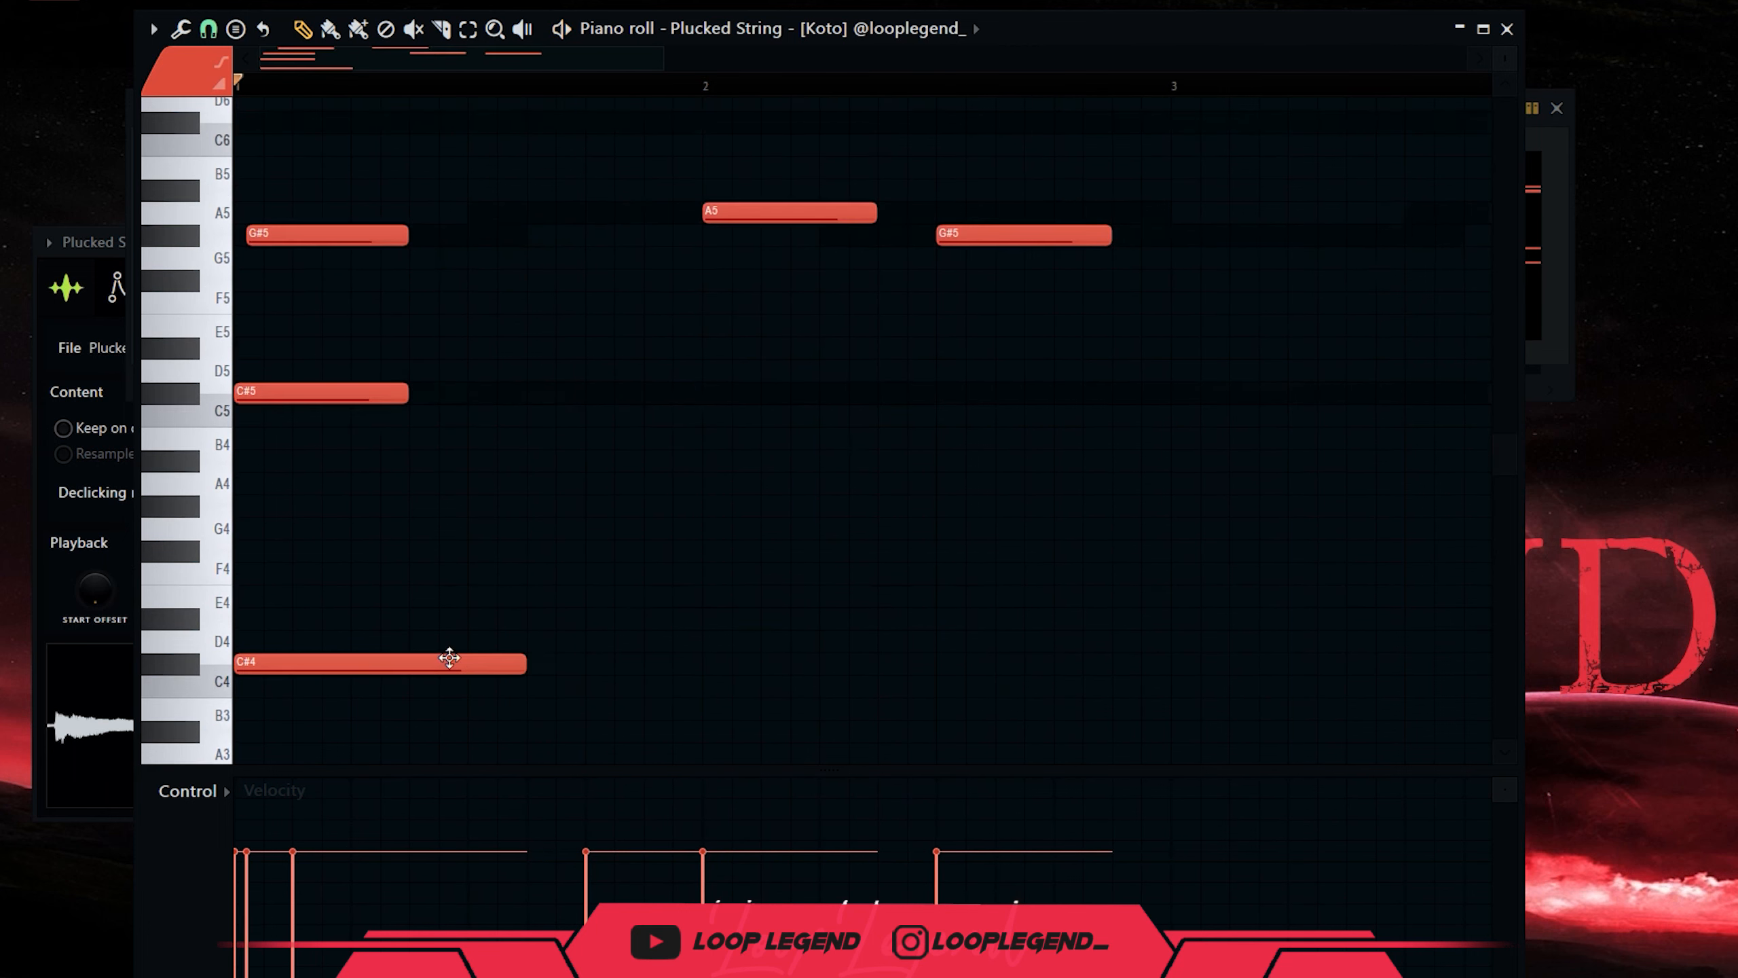
pyautogui.press('space')
pyautogui.moveTo(449, 657); pyautogui.dragTo(1385, 667)
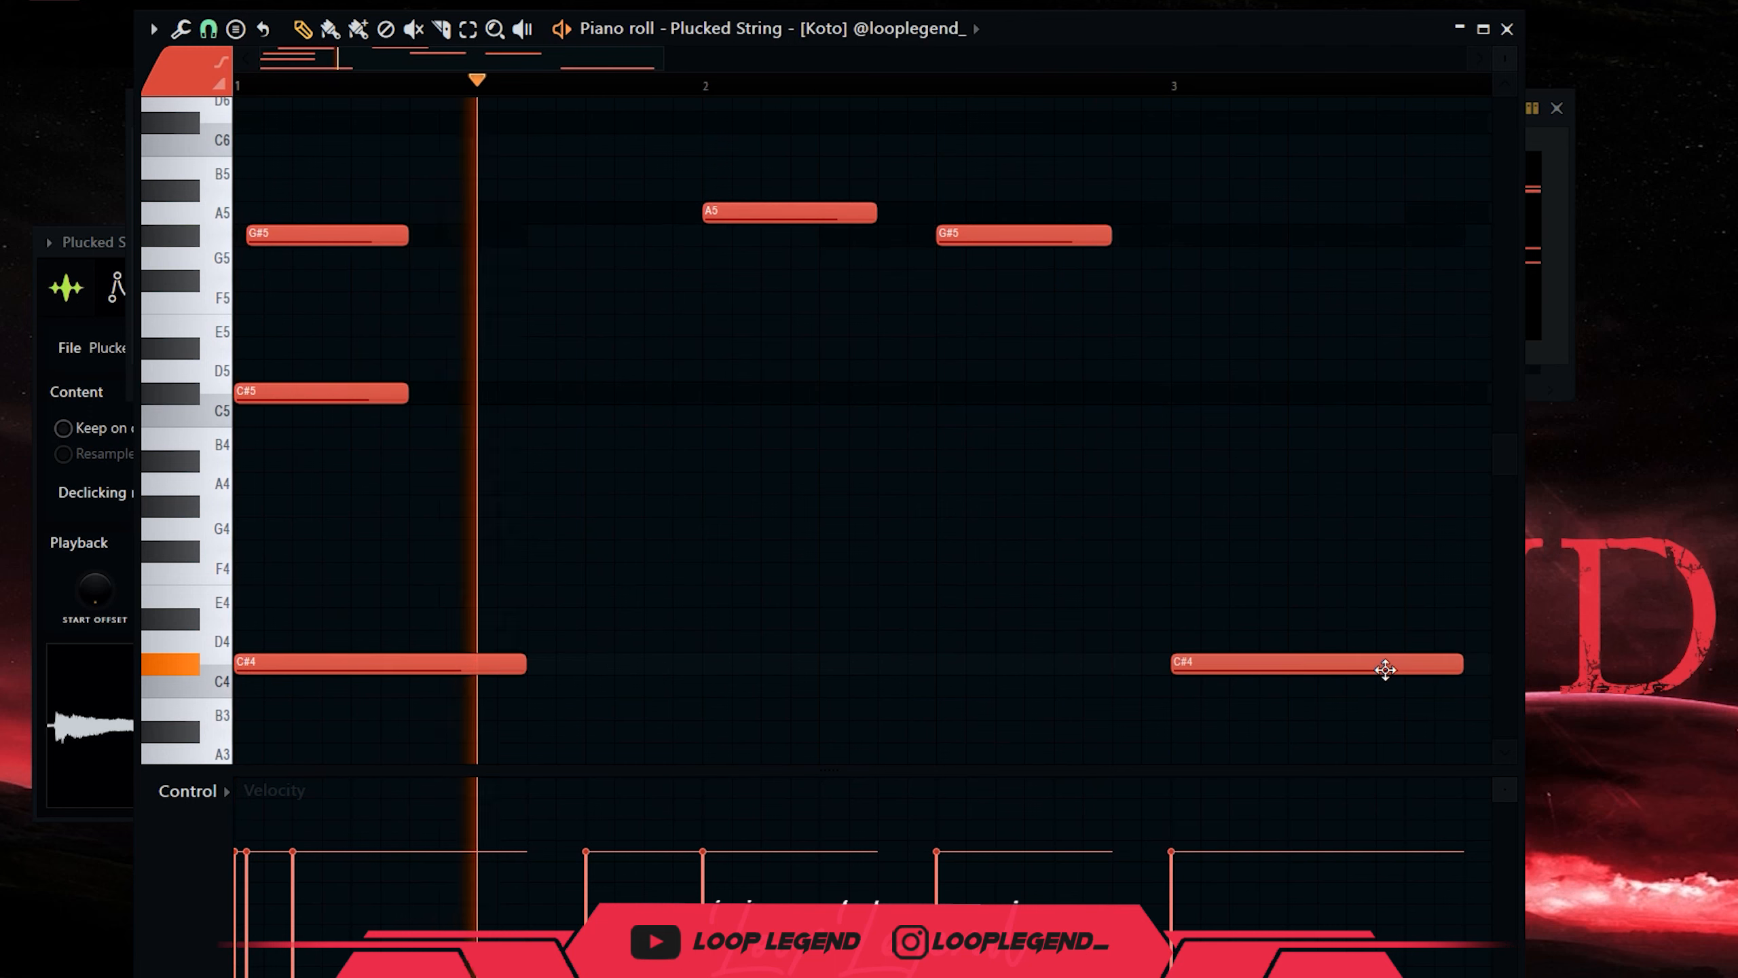
pyautogui.scroll(-3, 1296, 666)
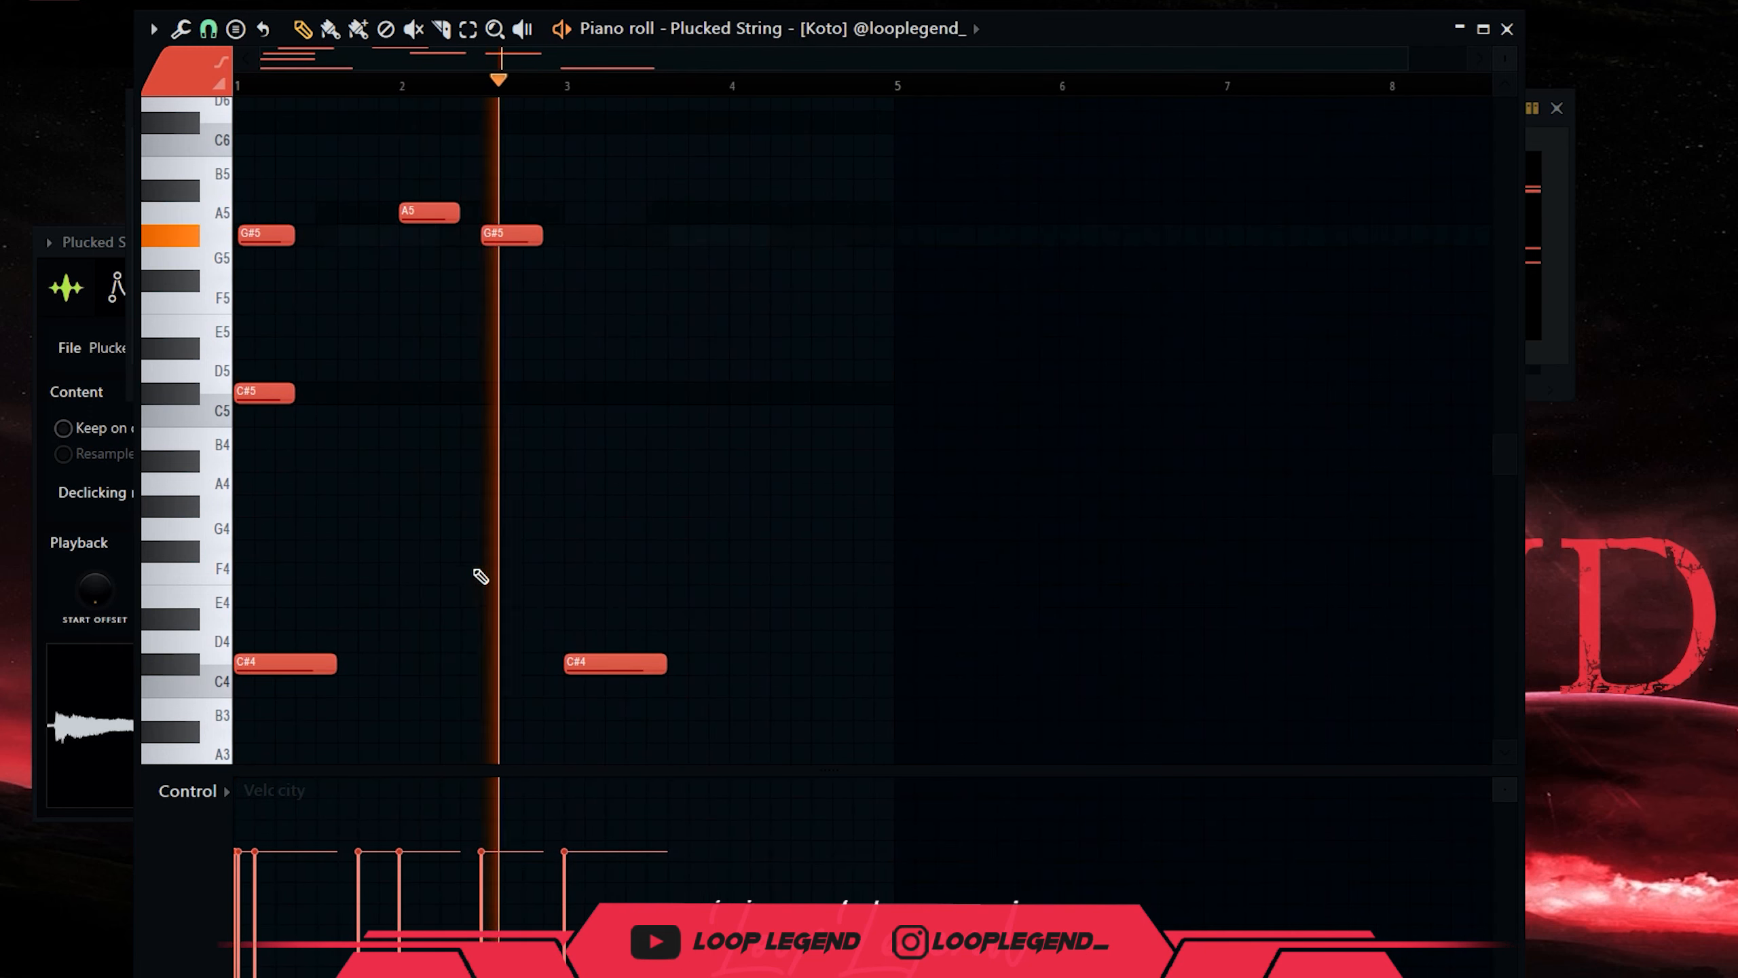
pyautogui.press('F6')
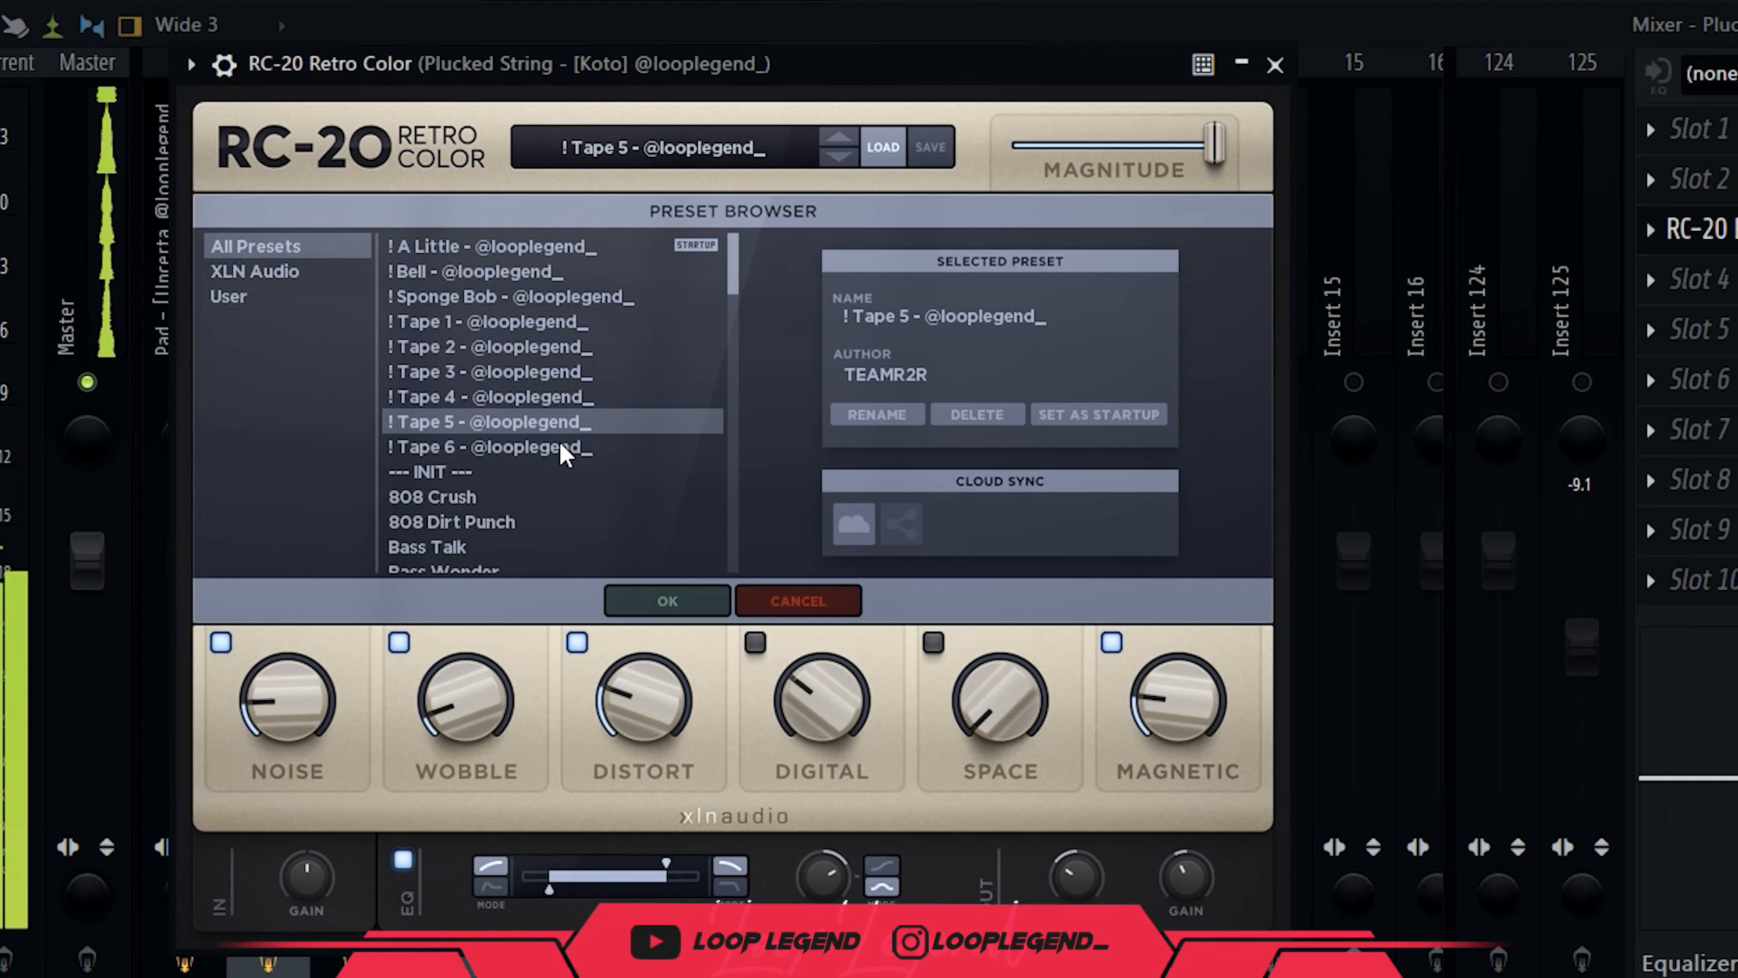
# Load the Tape 6 preset and cut the Koto's mids around 800 Hz in Parametric EQ 2.
pyautogui.click(560, 446)
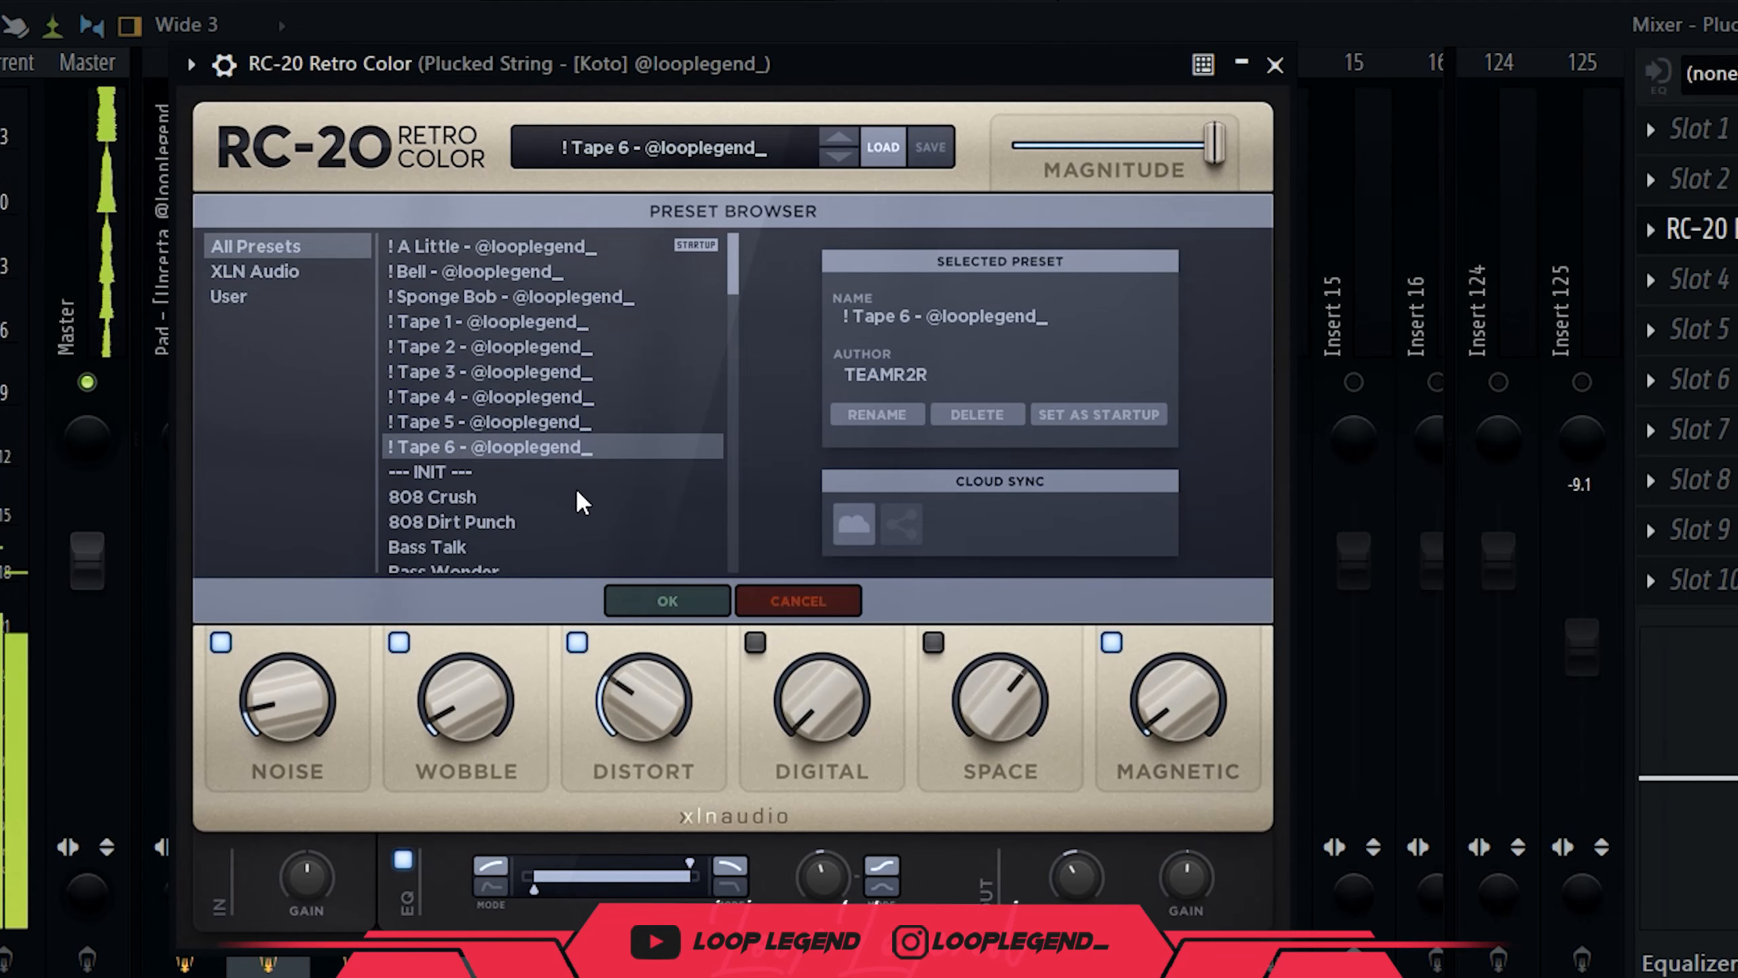
pyautogui.click(628, 602)
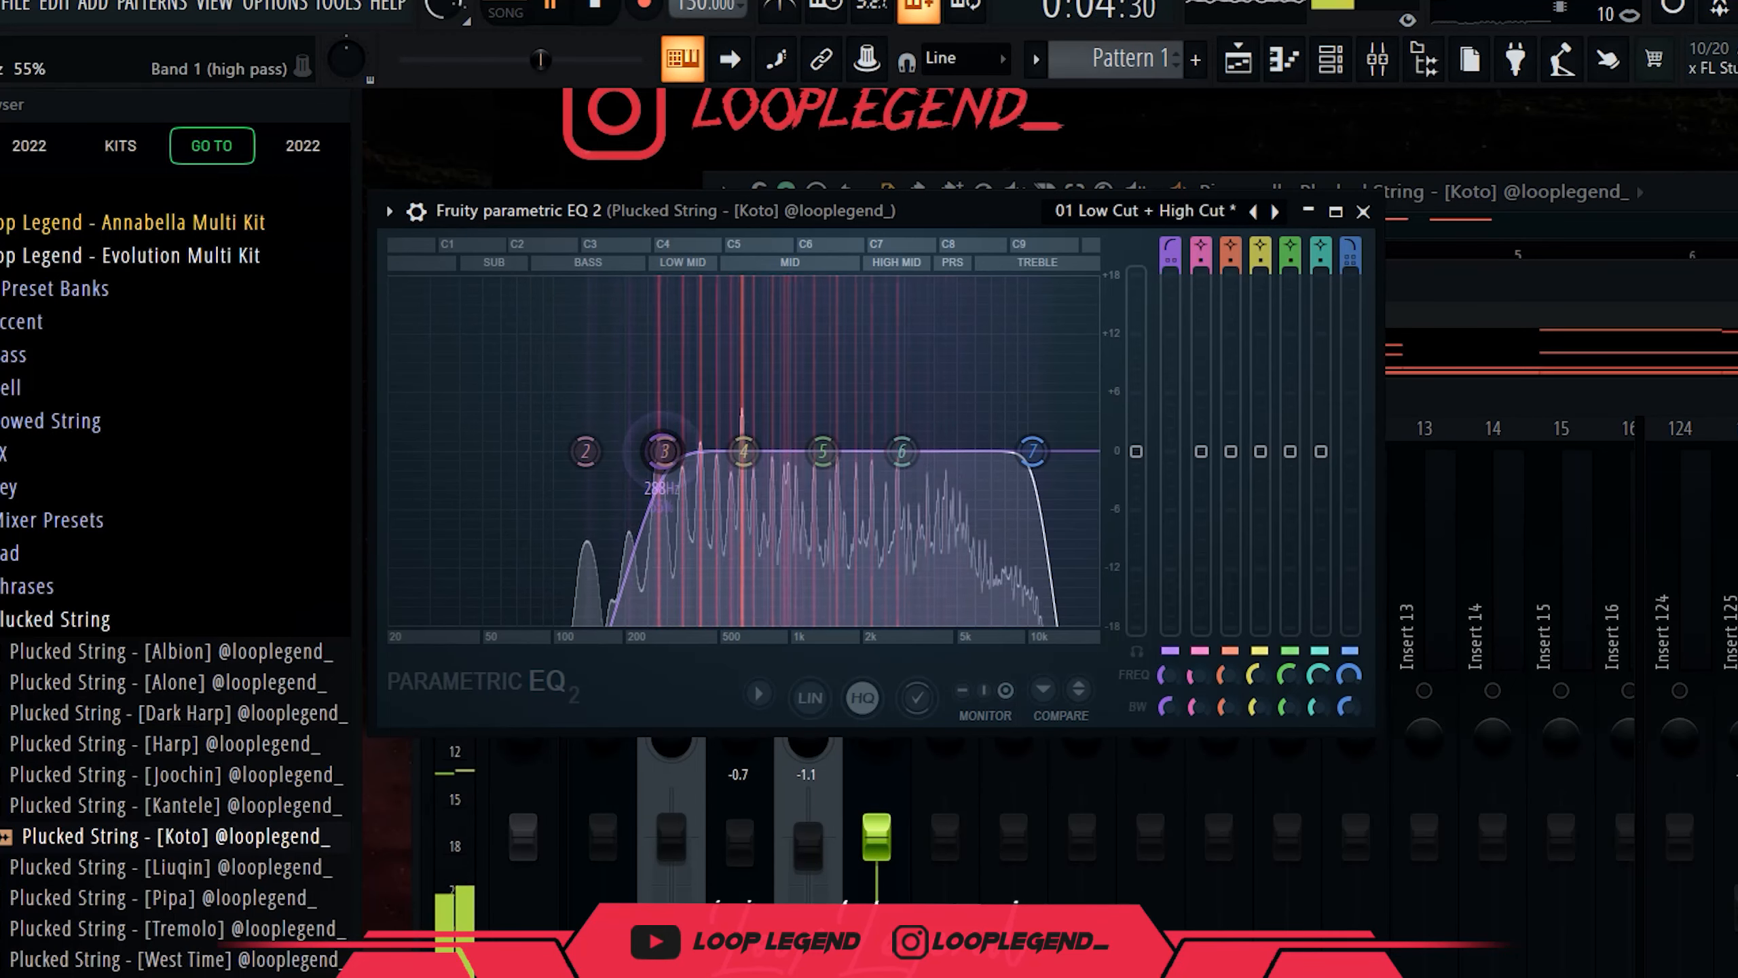
pyautogui.moveTo(823, 451); pyautogui.dragTo(769, 482)
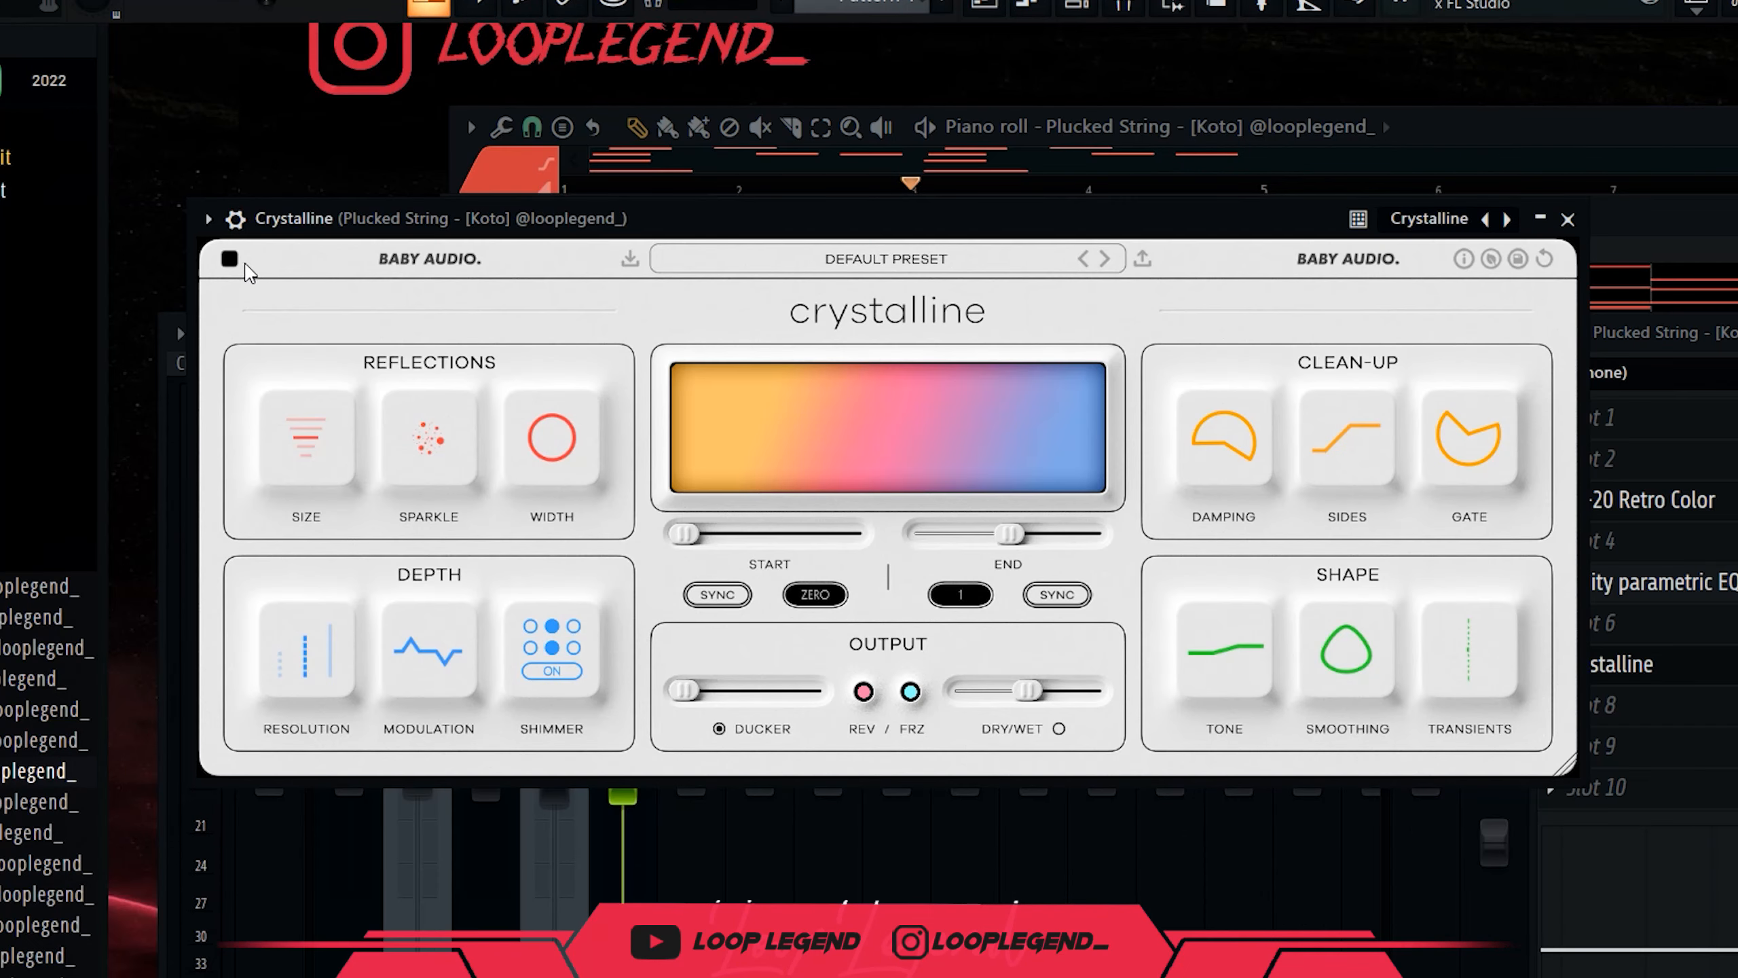
# Set Crystalline's end time to 1+1/4 and lower its dry/wet mix slightly.
pyautogui.click(231, 260)
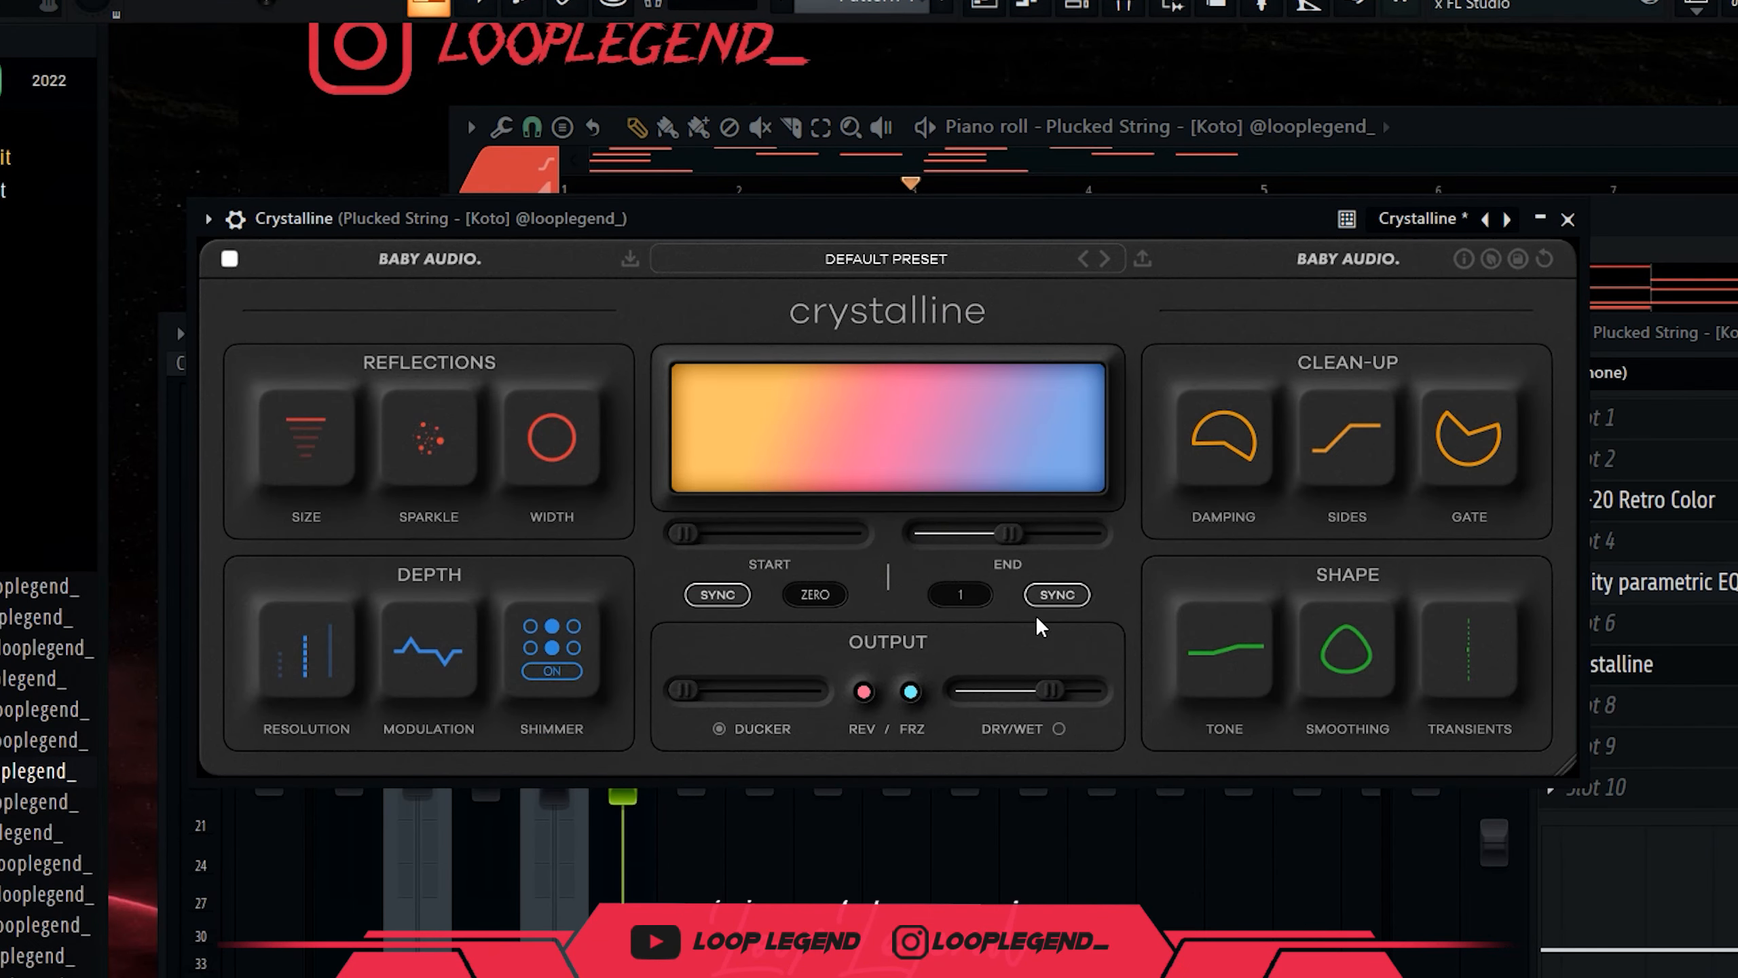
pyautogui.moveTo(1014, 558); pyautogui.dragTo(1027, 558)
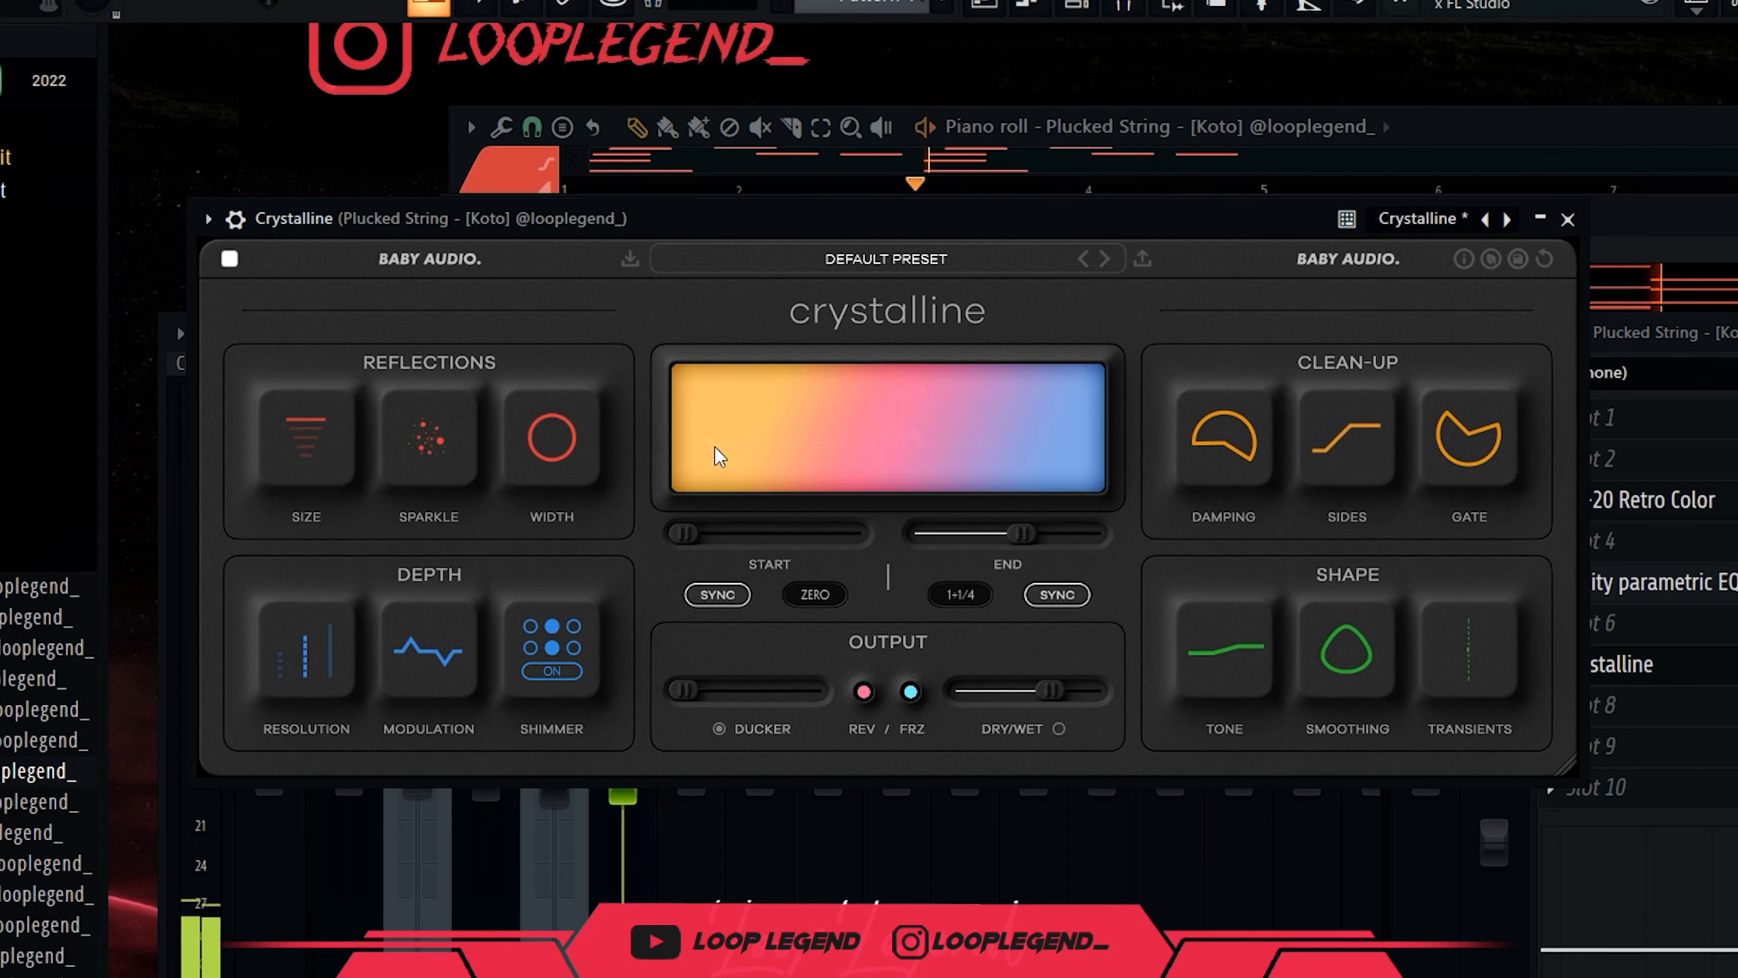
pyautogui.moveTo(1051, 690); pyautogui.dragTo(1044, 706)
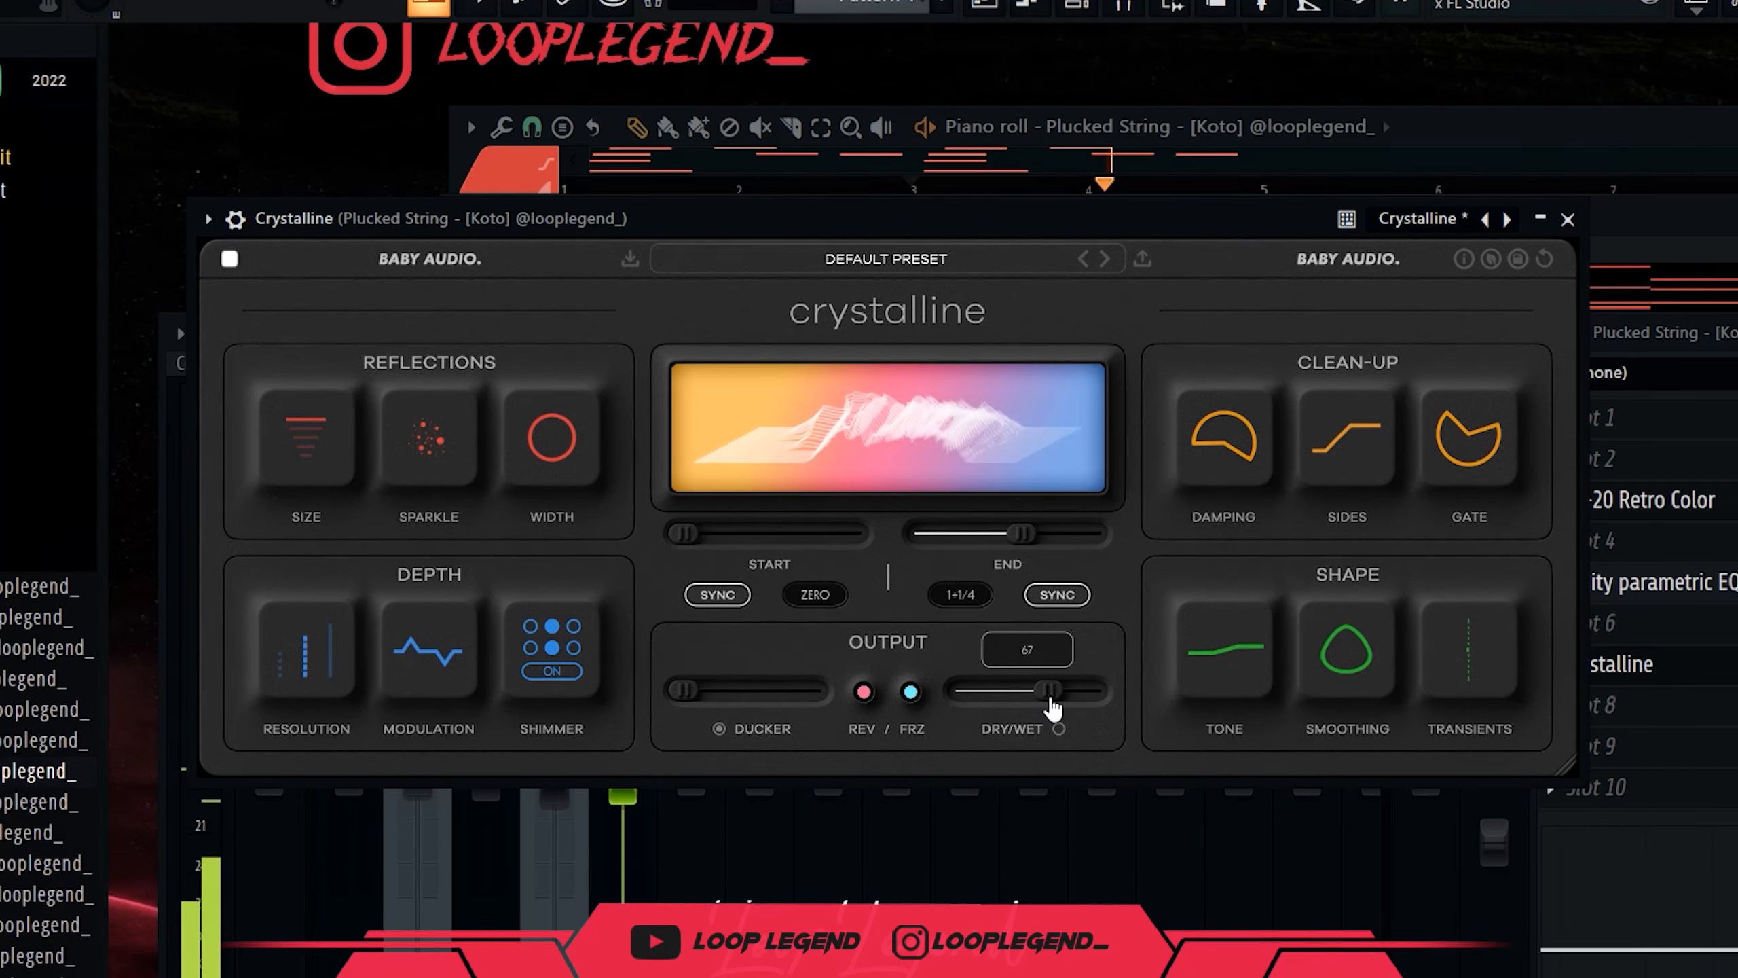
pyautogui.press('Escape')
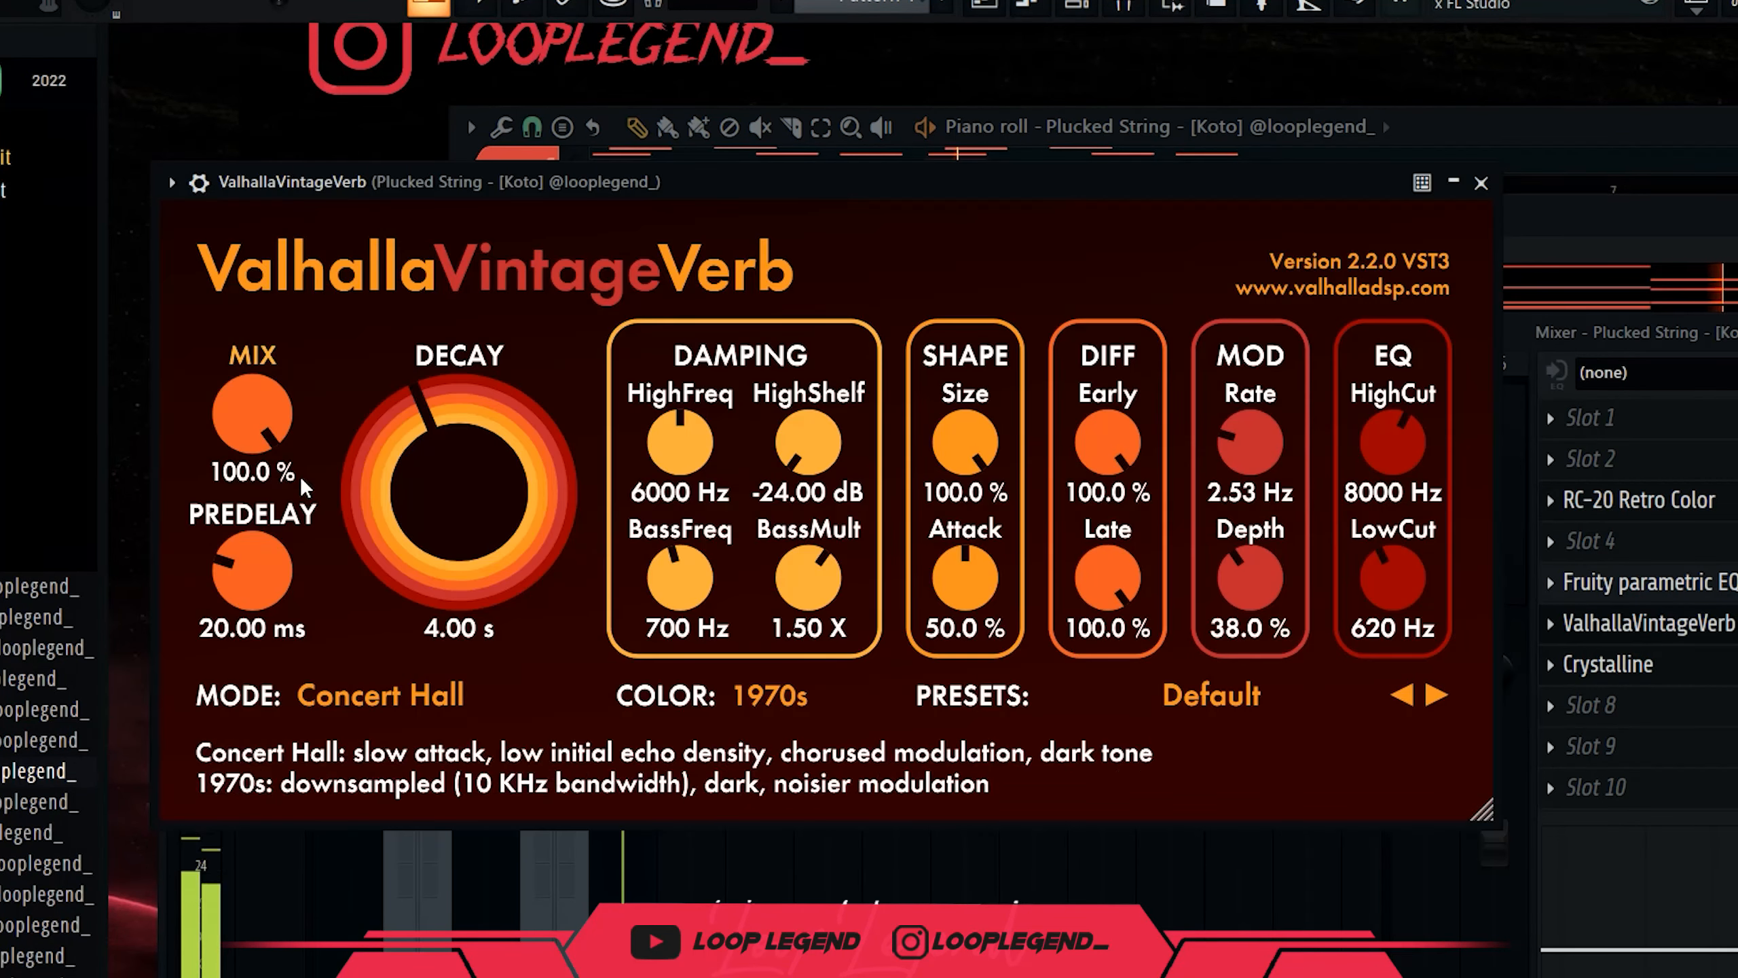
# Set VintageVerb to NOW colour, 6.73 s decay and about 30% mix.
pyautogui.click(774, 696)
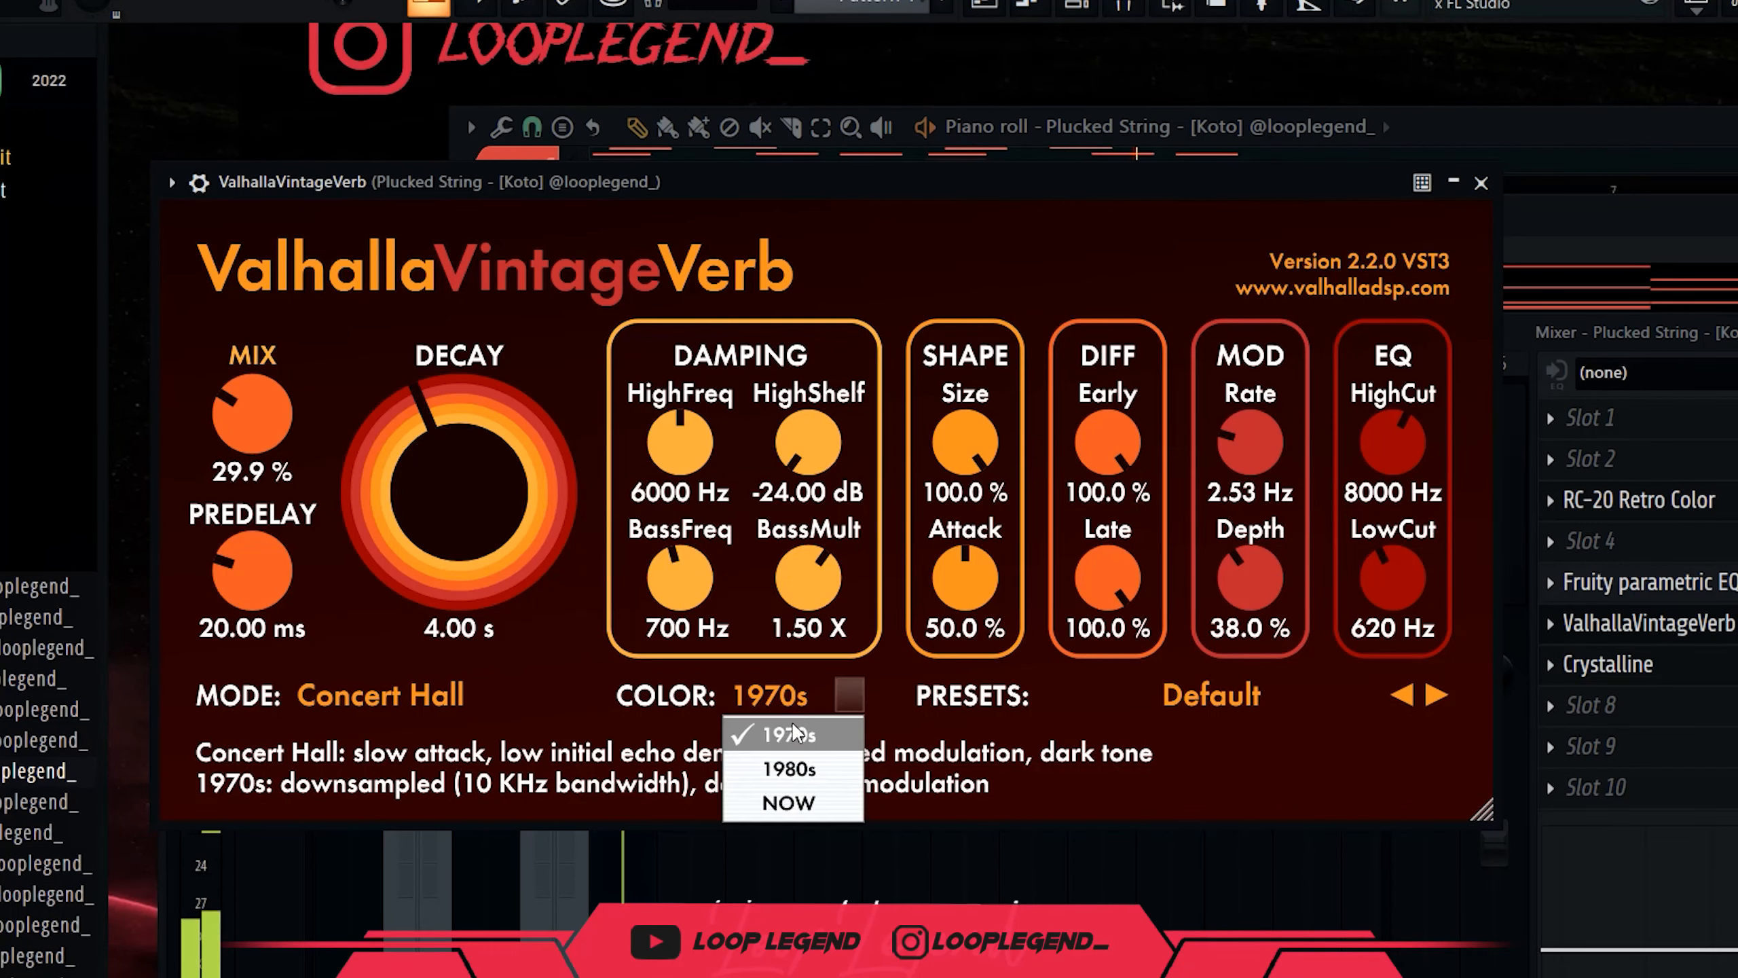
pyautogui.click(788, 801)
pyautogui.moveTo(398, 490); pyautogui.dragTo(397, 483)
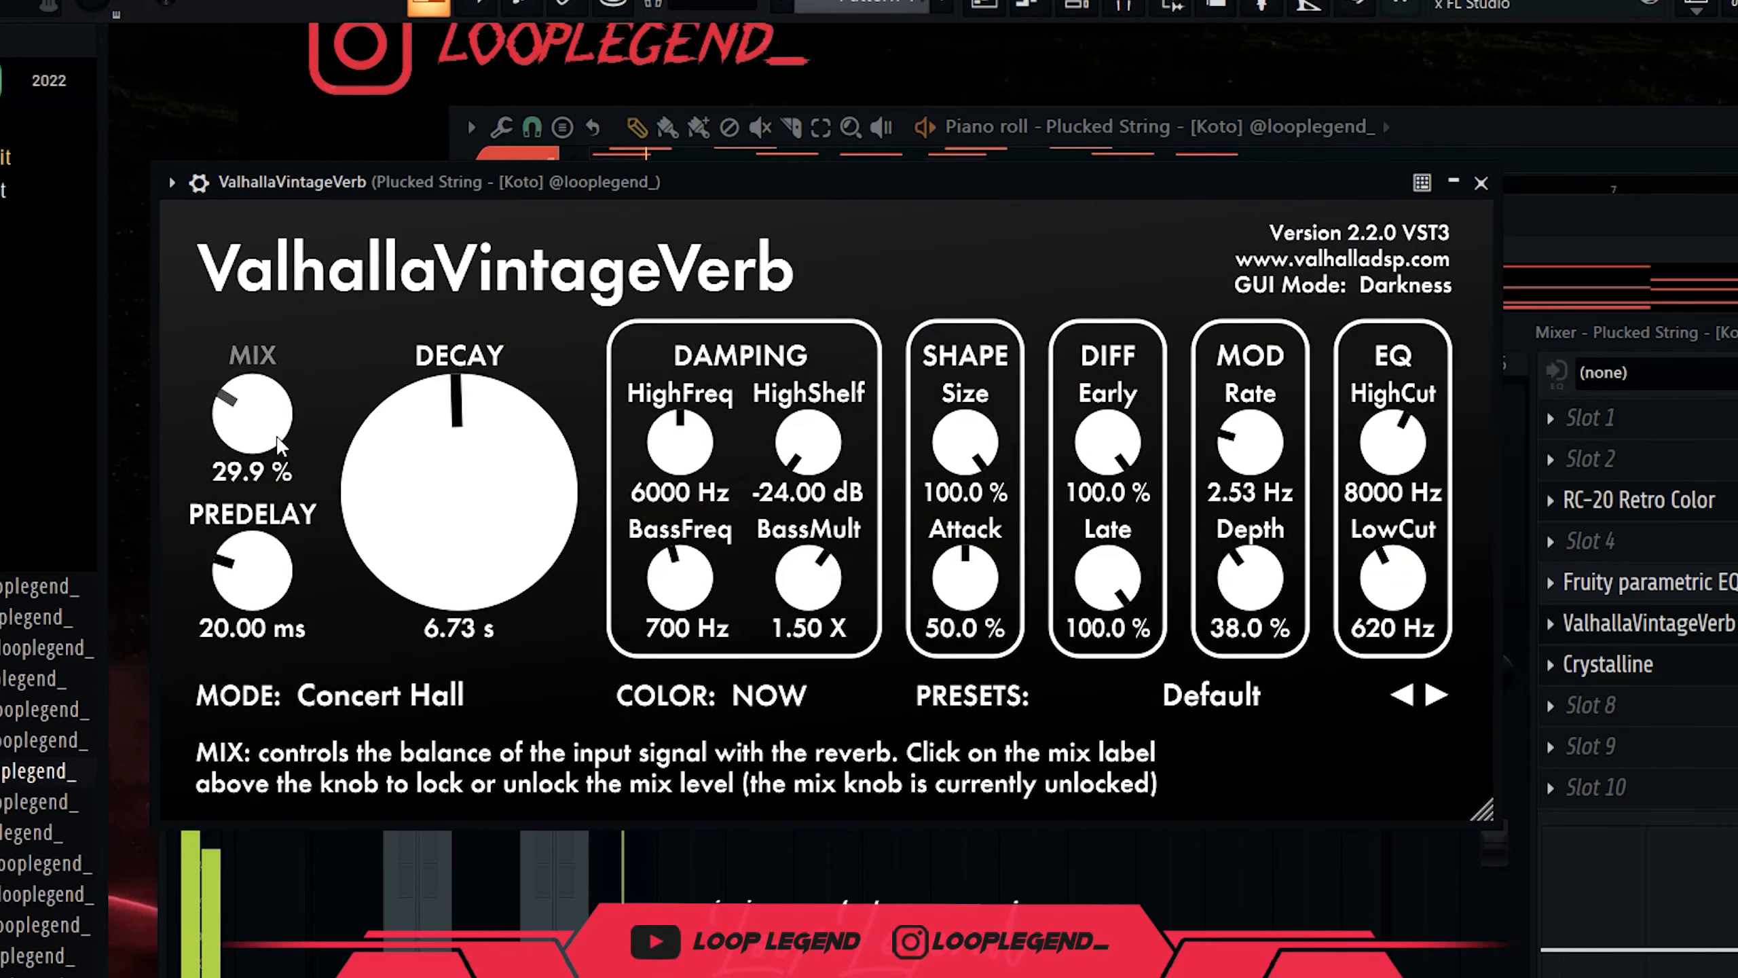
pyautogui.moveTo(265, 406); pyautogui.dragTo(441, 414)
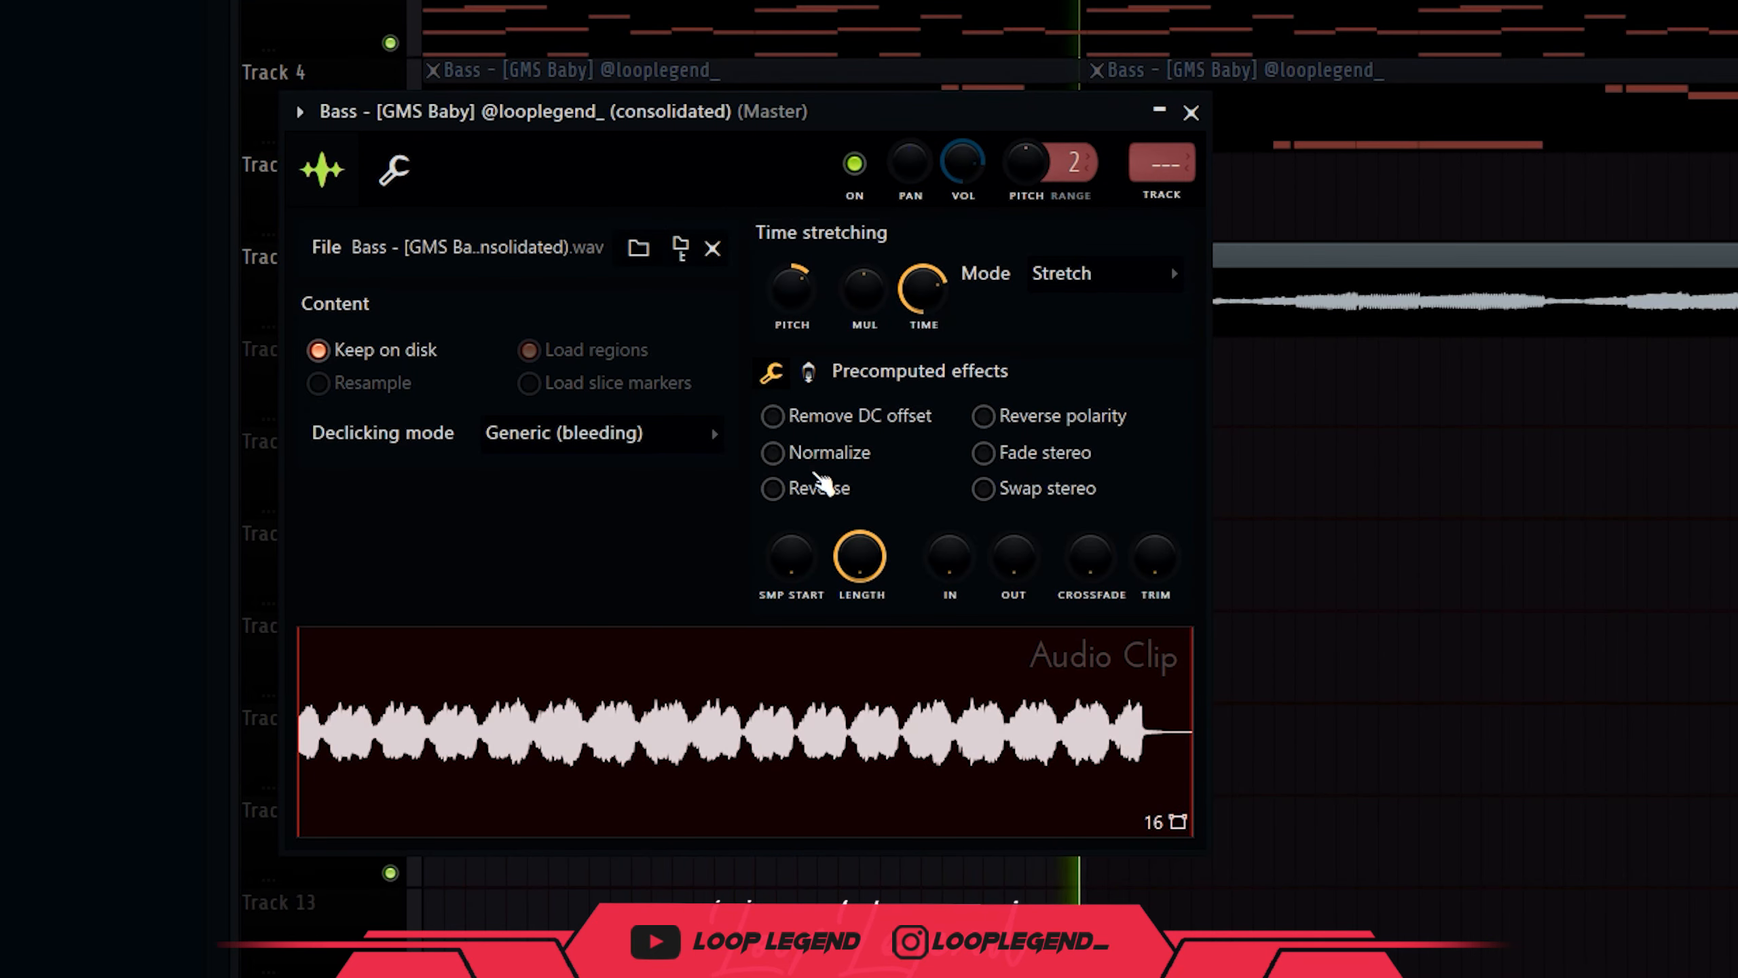
# Reverse the bass clip, cut it in two, and rearrange the pieces on Track 6.
pyautogui.click(772, 489)
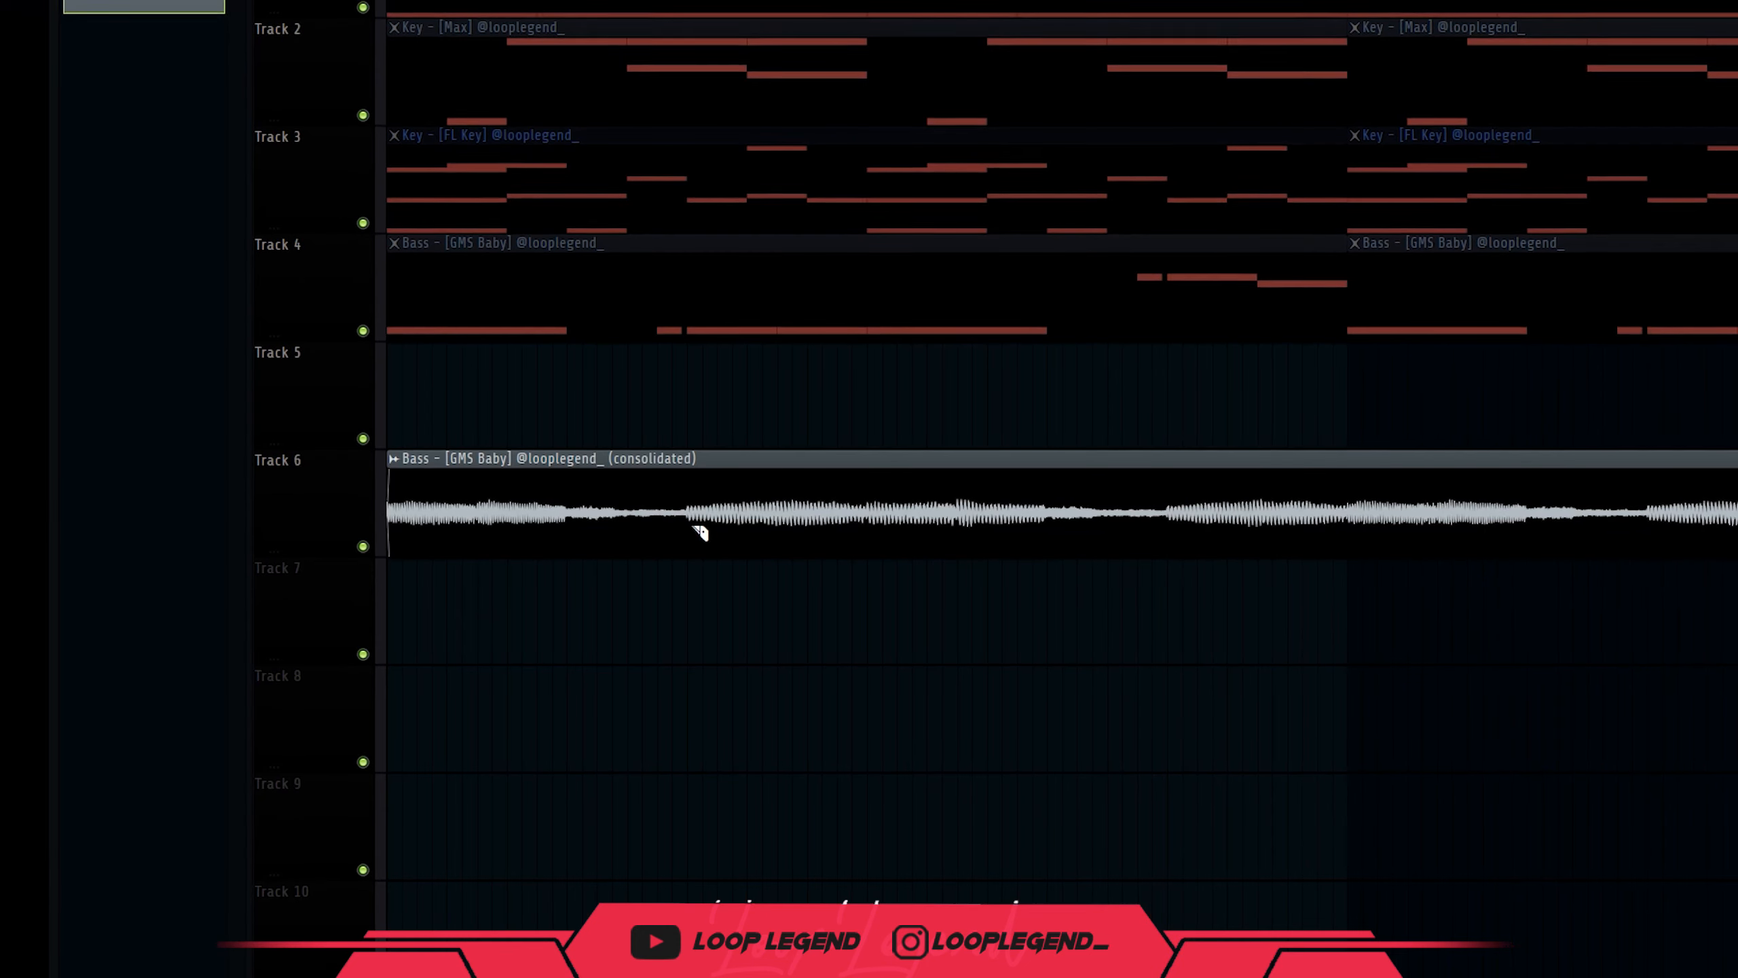
pyautogui.click(687, 521)
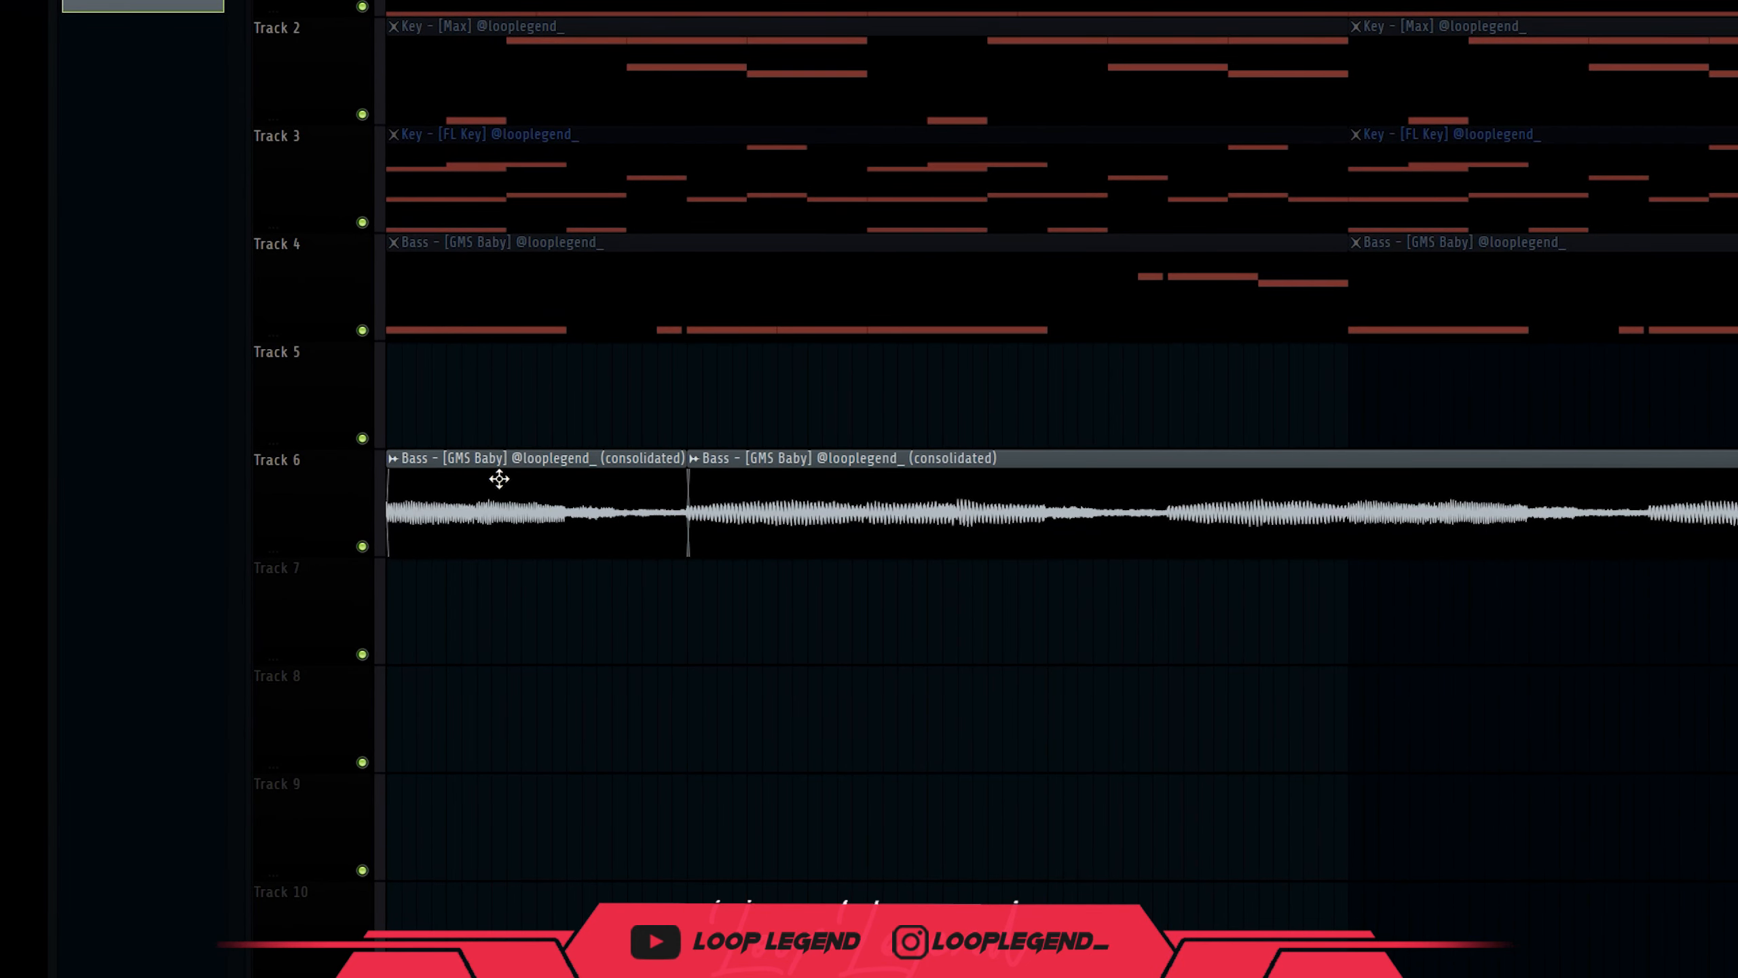
pyautogui.moveTo(499, 479); pyautogui.dragTo(785, 696)
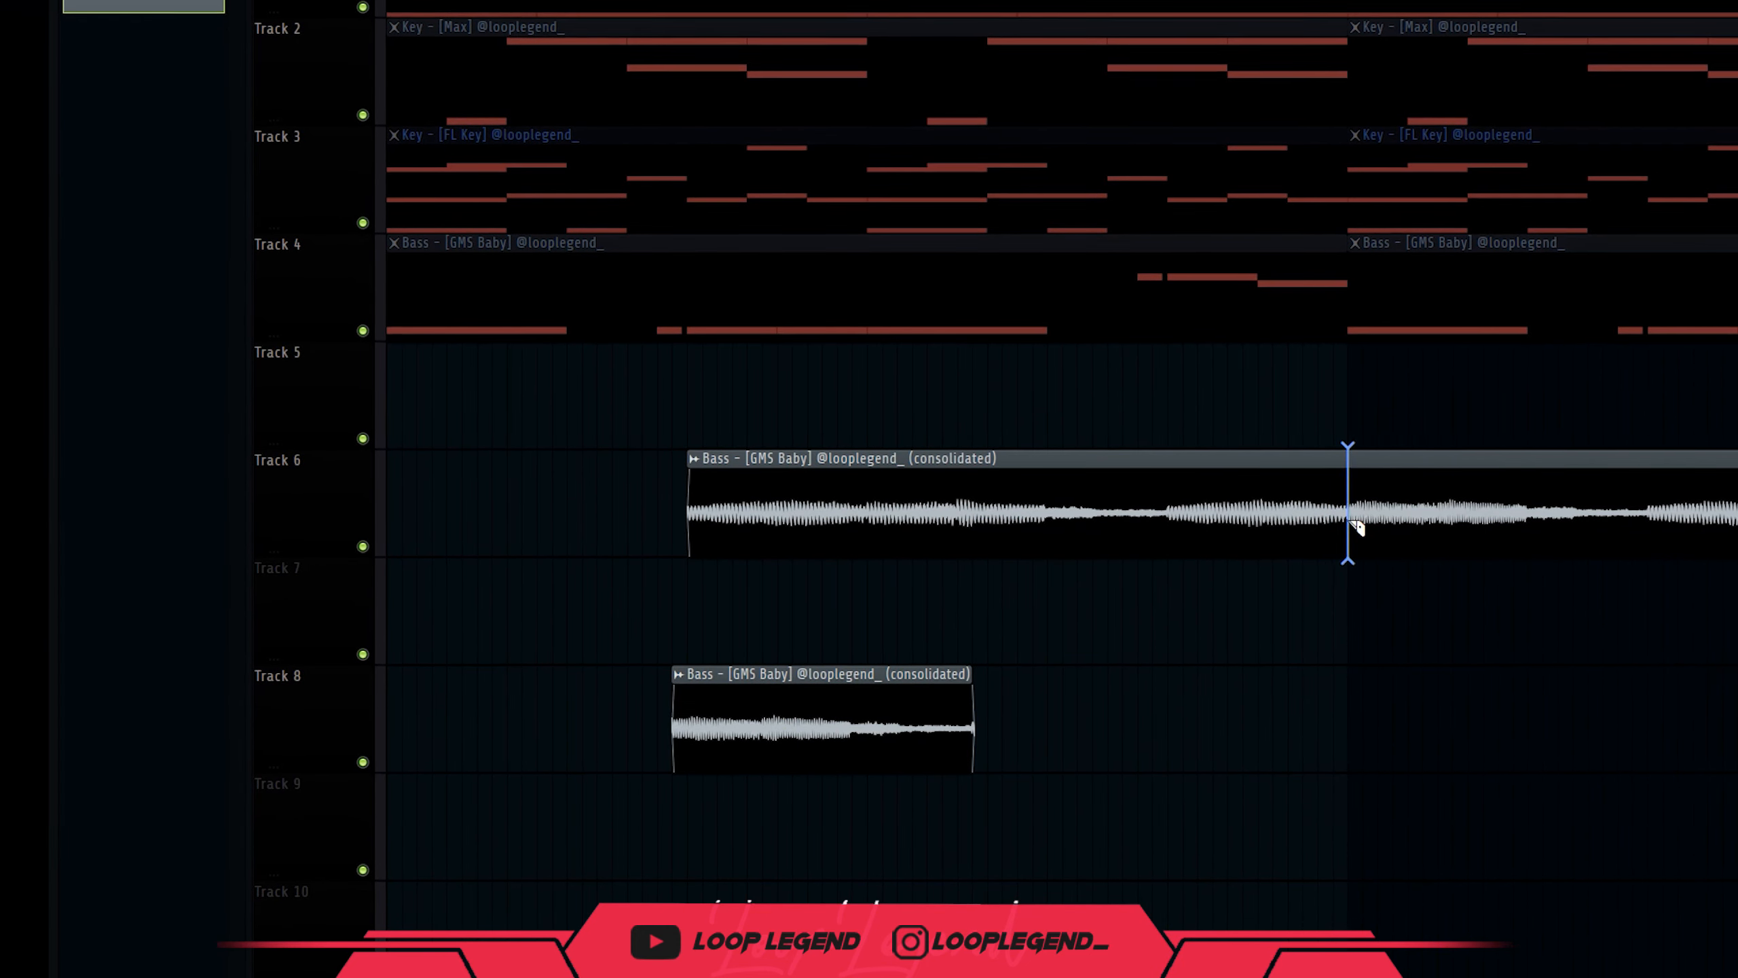
pyautogui.moveTo(1207, 496); pyautogui.dragTo(574, 482)
pyautogui.press('space')
pyautogui.moveTo(777, 709); pyautogui.dragTo(1140, 497)
pyautogui.keyDown('ctrl'); pyautogui.scroll(3, 1080, 495); pyautogui.keyUp('ctrl')
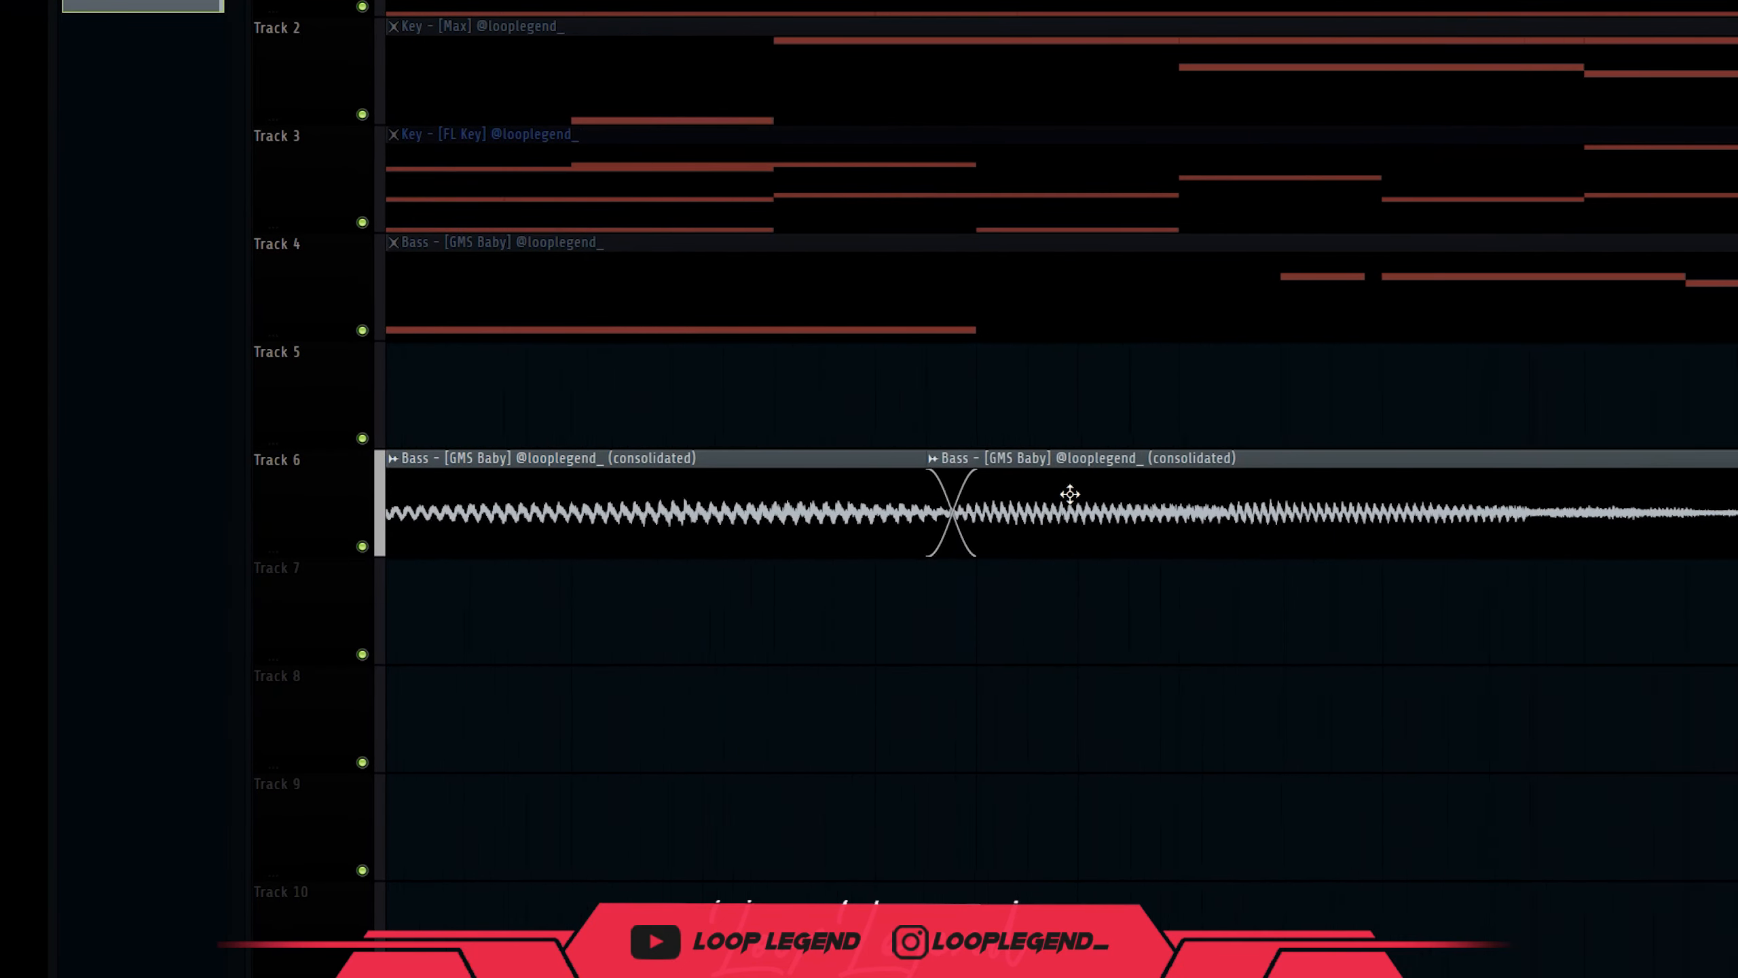
pyautogui.keyDown('ctrl'); pyautogui.scroll(-2, 1014, 539); pyautogui.keyUp('ctrl')
pyautogui.keyDown('ctrl'); pyautogui.scroll(4, 824, 512); pyautogui.keyUp('ctrl')
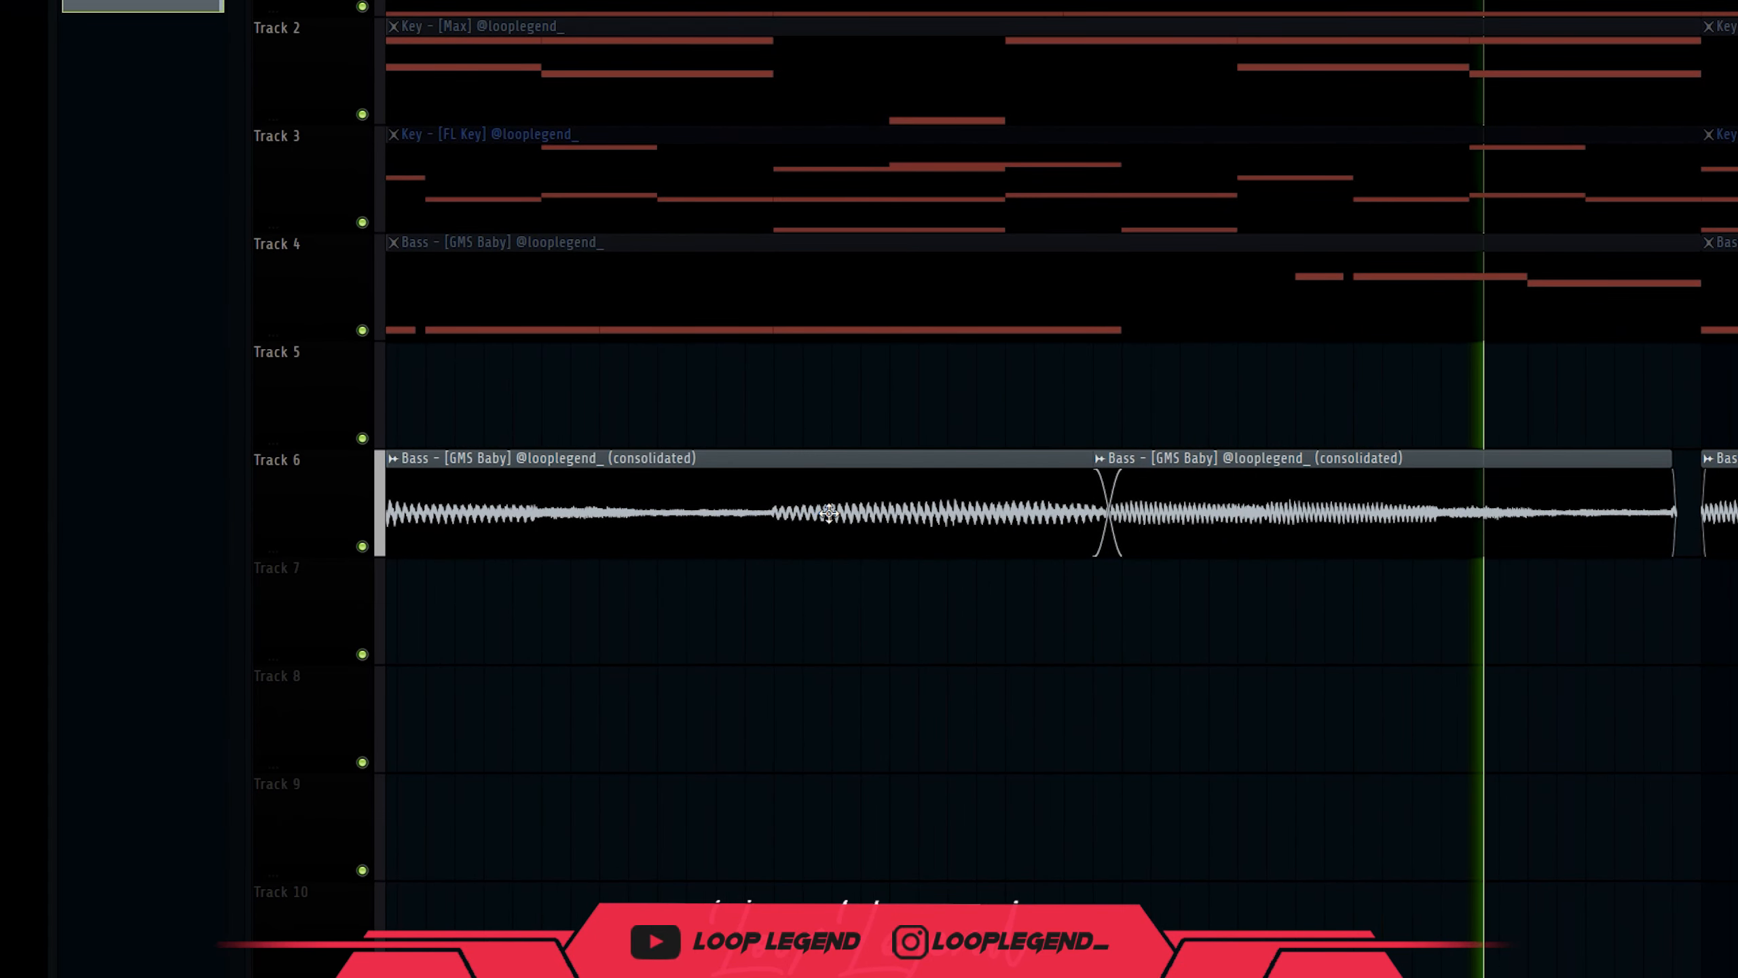
# Trim the second bass clip's tail, shift it right, and put the short clip at Track 6's start.
pyautogui.rightClick(1193, 539)
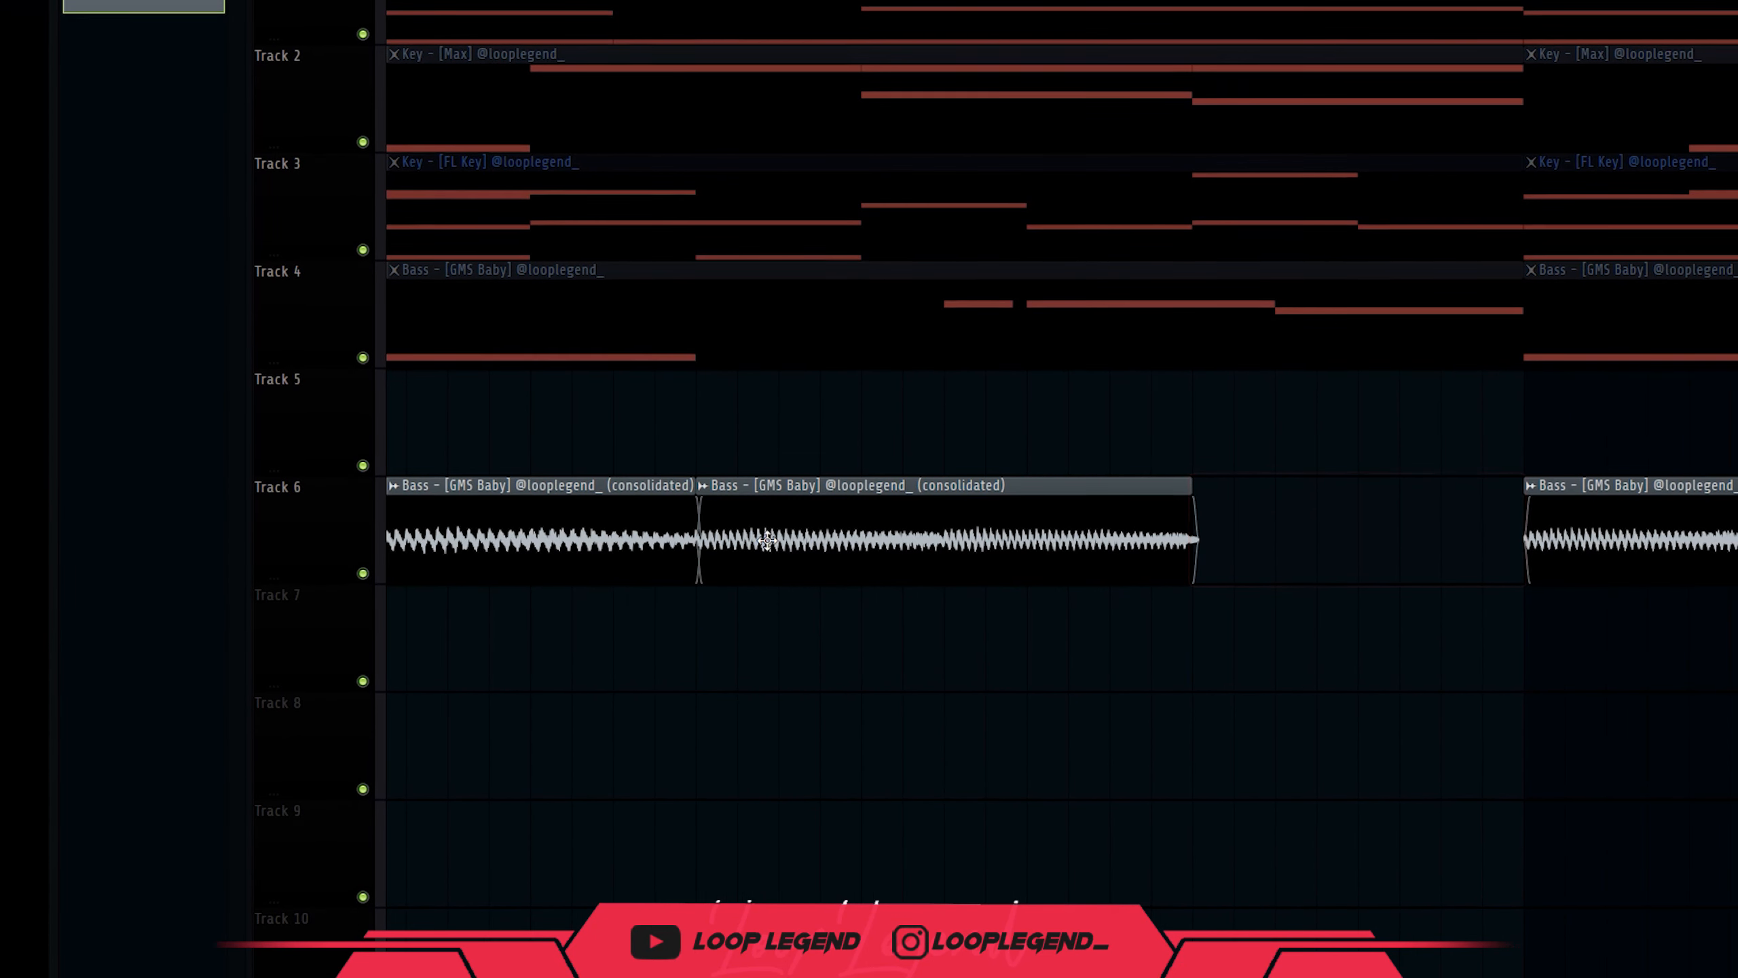
pyautogui.moveTo(767, 541); pyautogui.dragTo(1132, 510)
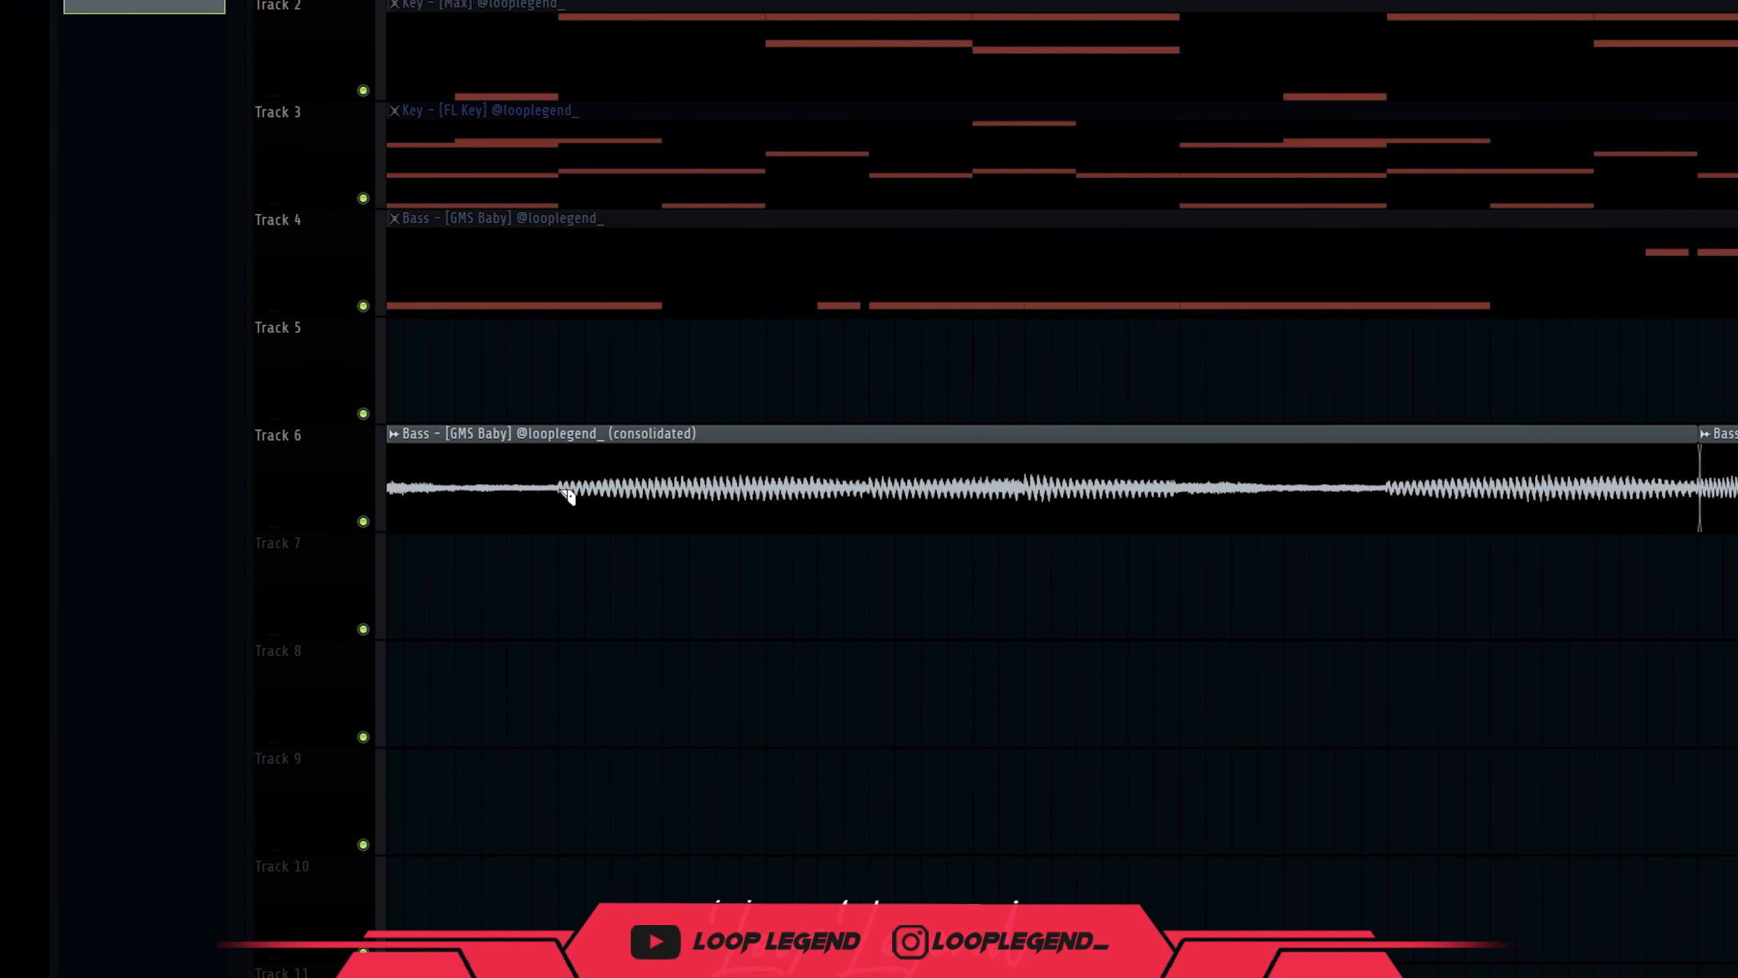
pyautogui.rightClick(431, 441)
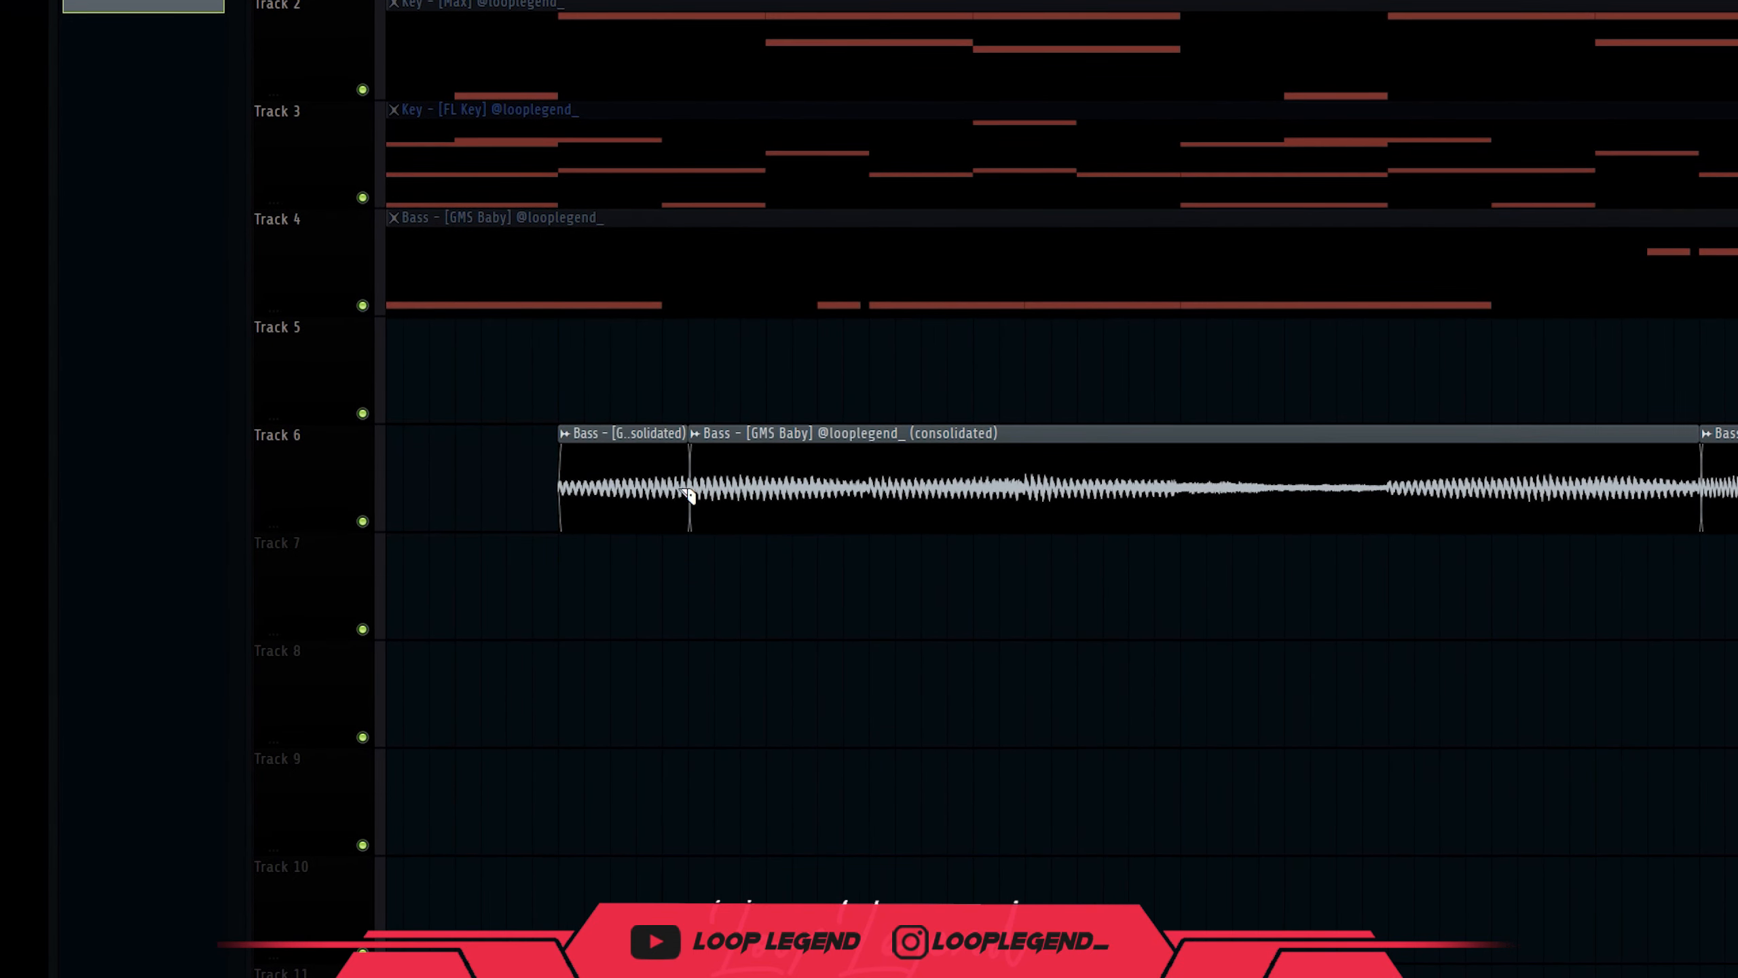
pyautogui.moveTo(615, 470); pyautogui.dragTo(472, 468)
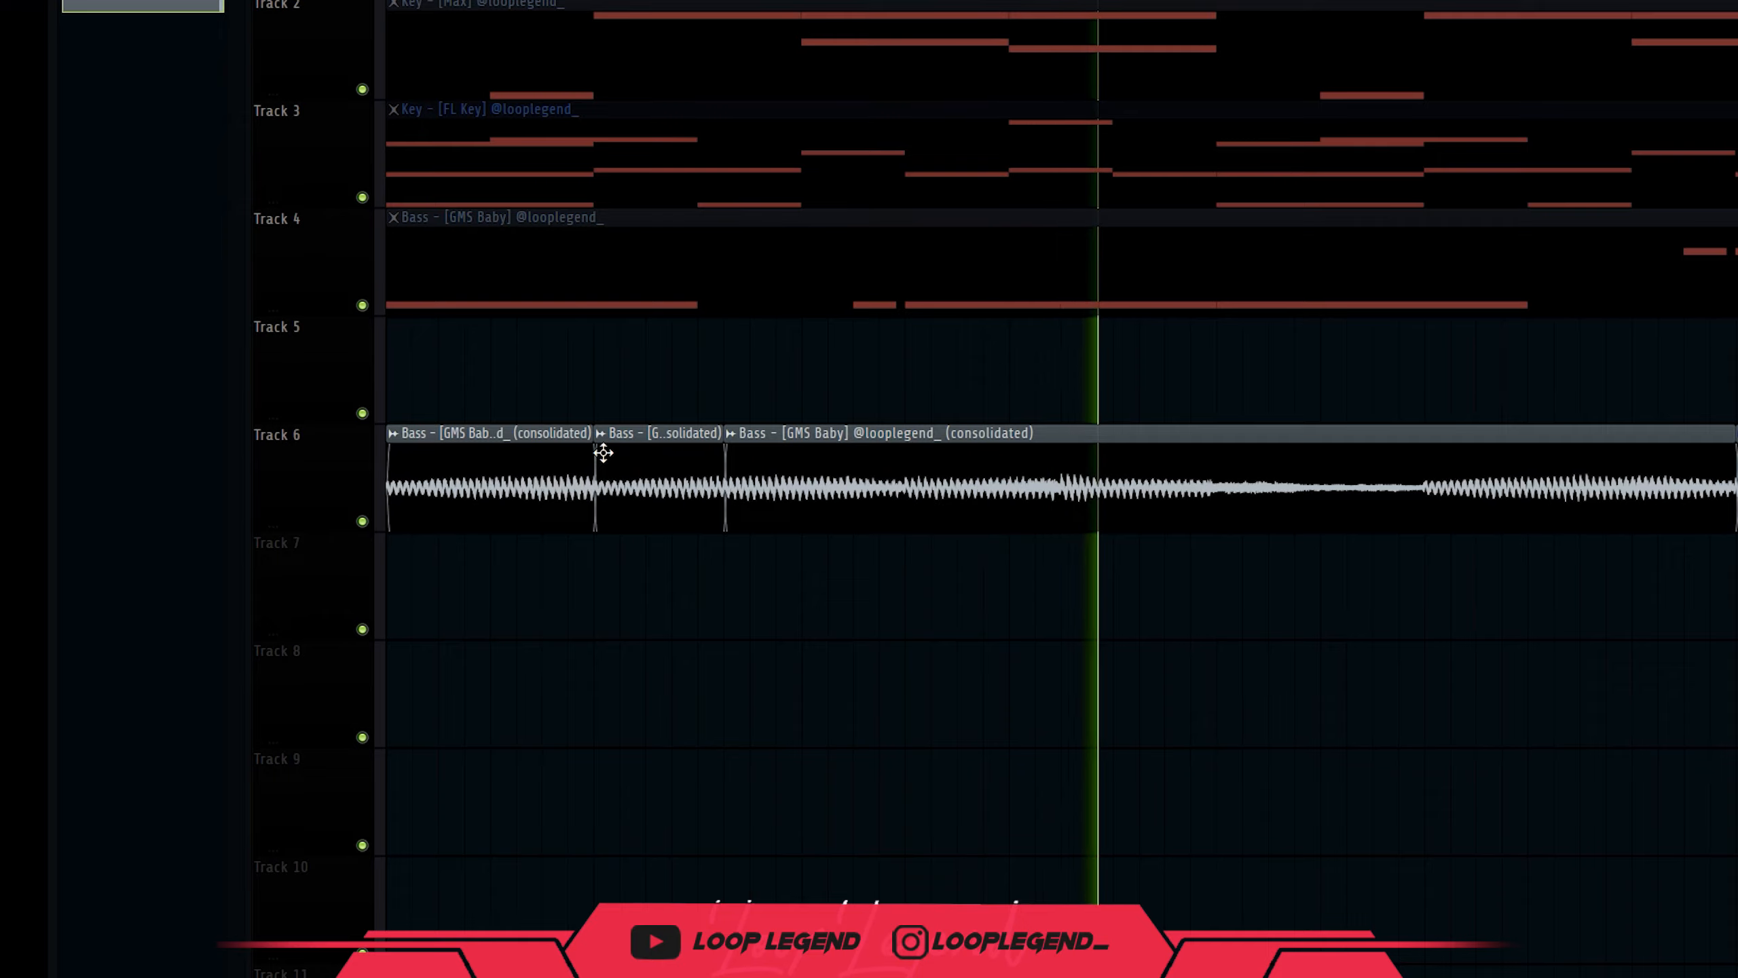
# Slice the bass clips into many more short pieces.
pyautogui.scroll(-3, 814, 659)
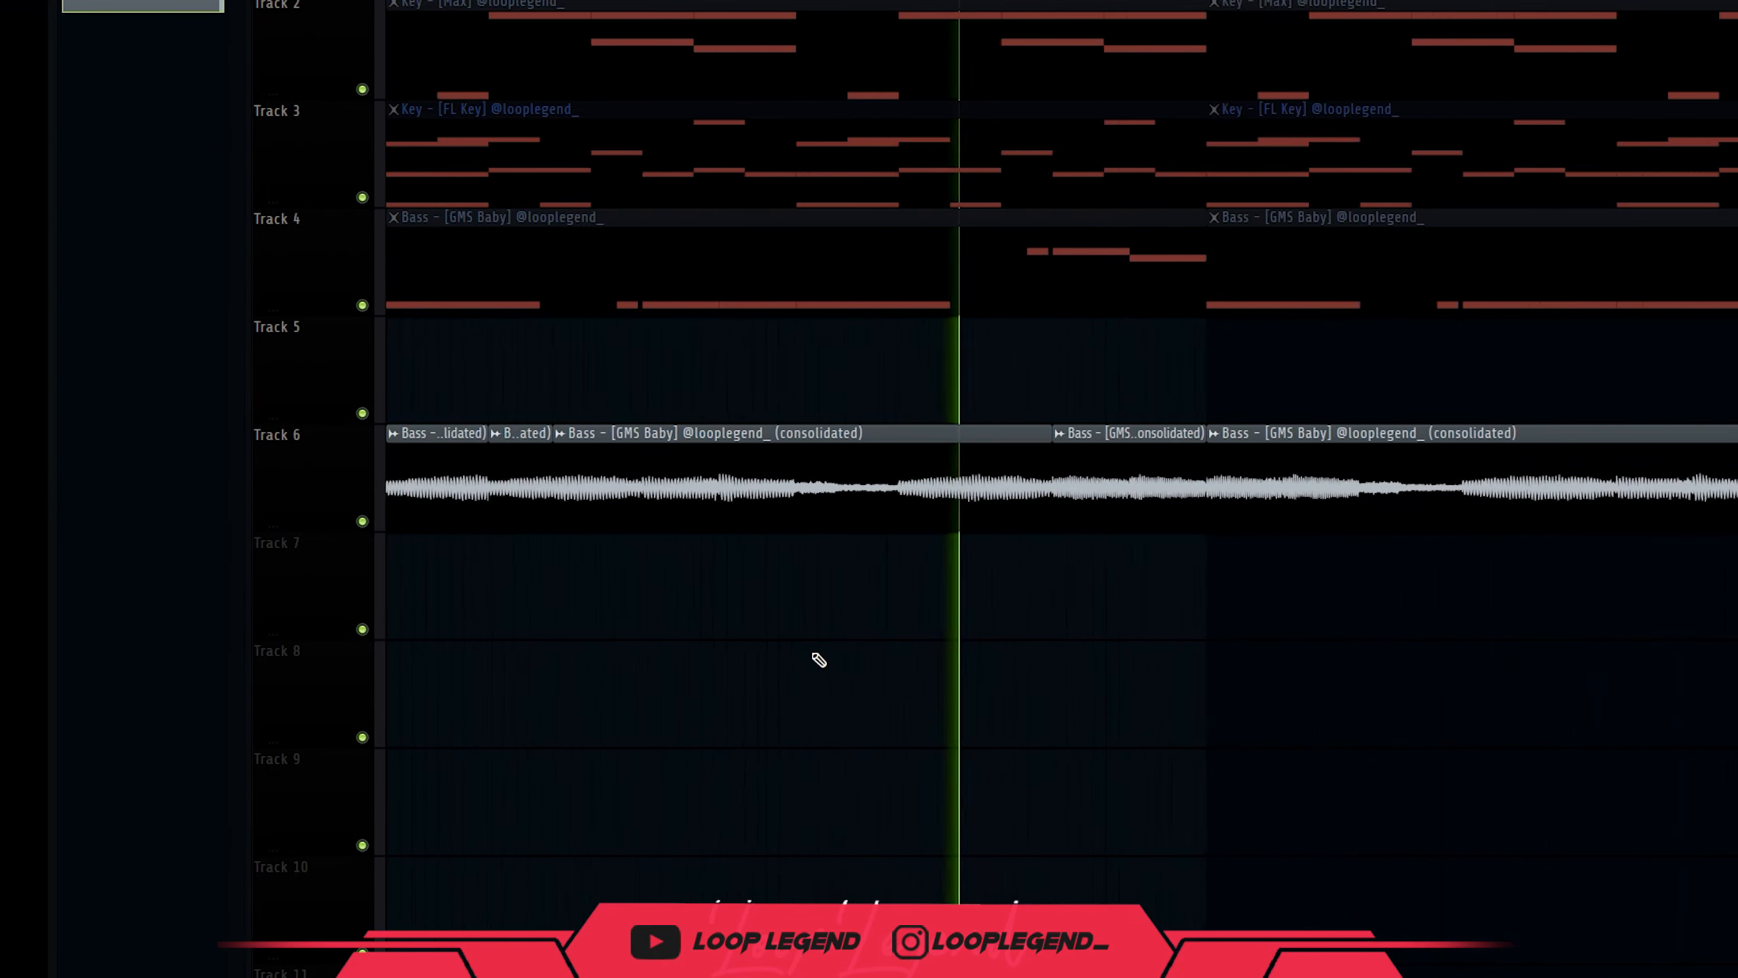
pyautogui.scroll(-2, 993, 560)
pyautogui.scroll(-1, 994, 560)
pyautogui.scroll(3, 1059, 531)
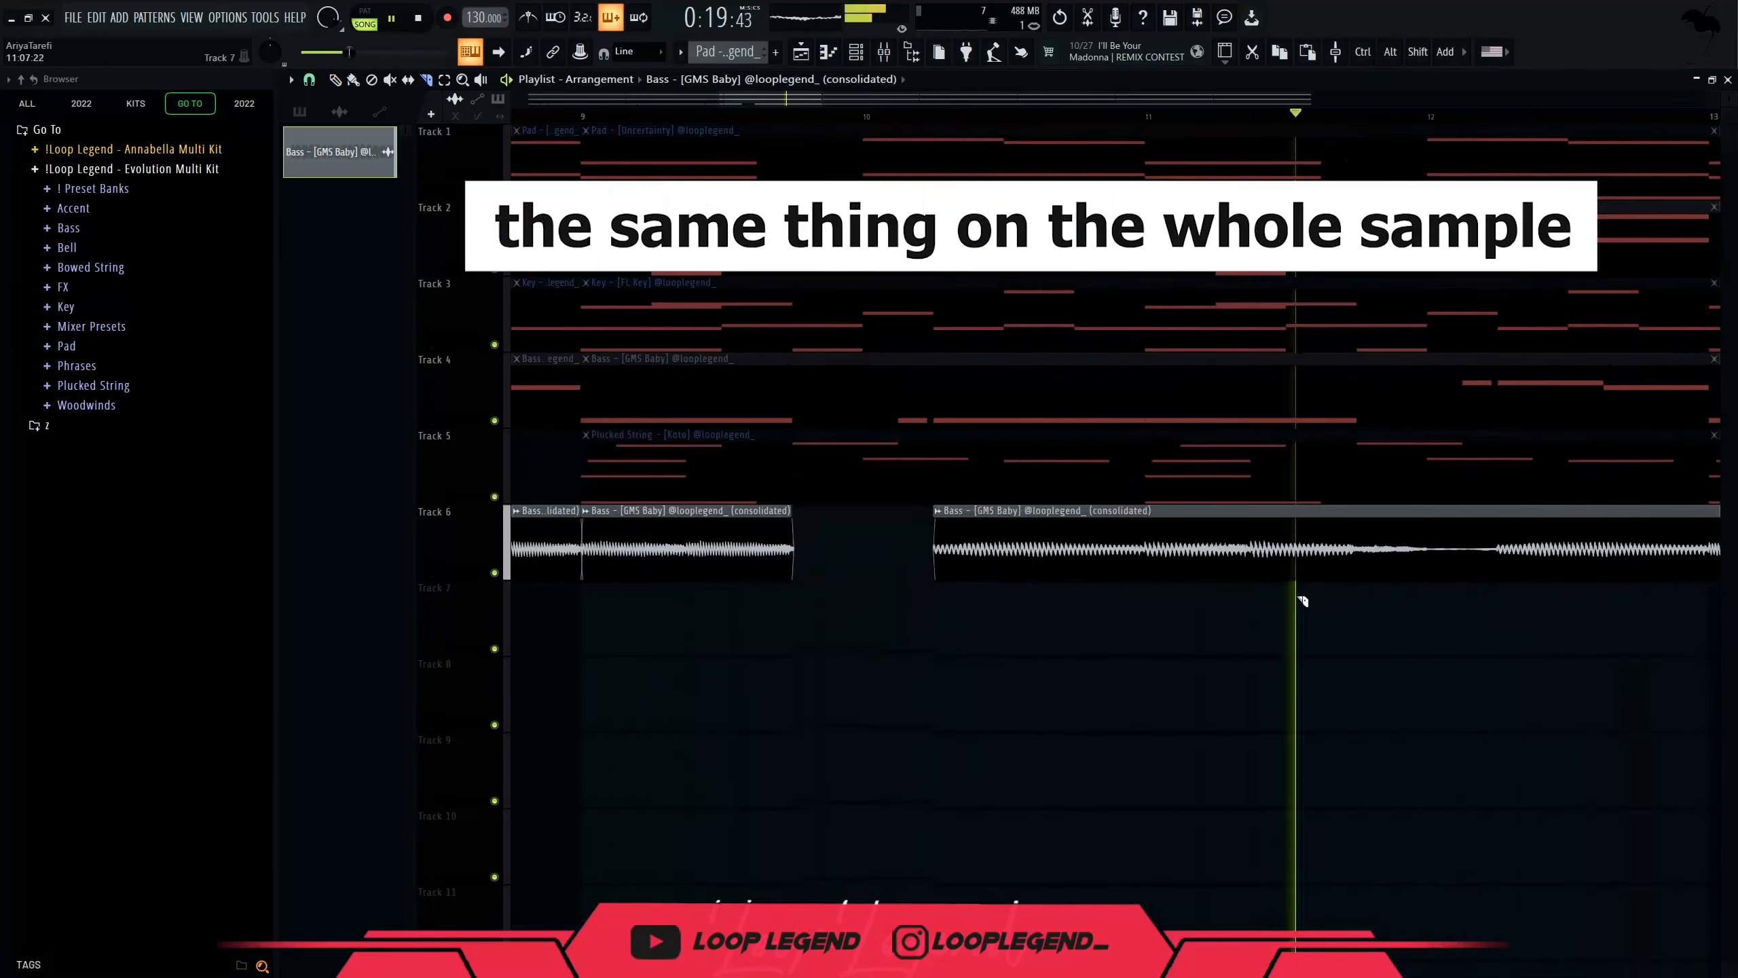
pyautogui.scroll(-2, 1040, 559)
pyautogui.scroll(2, 943, 589)
pyautogui.scroll(-3, 733, 310)
pyautogui.scroll(1, 1160, 569)
pyautogui.scroll(1, 1160, 570)
pyautogui.moveTo(841, 508); pyautogui.dragTo(842, 758)
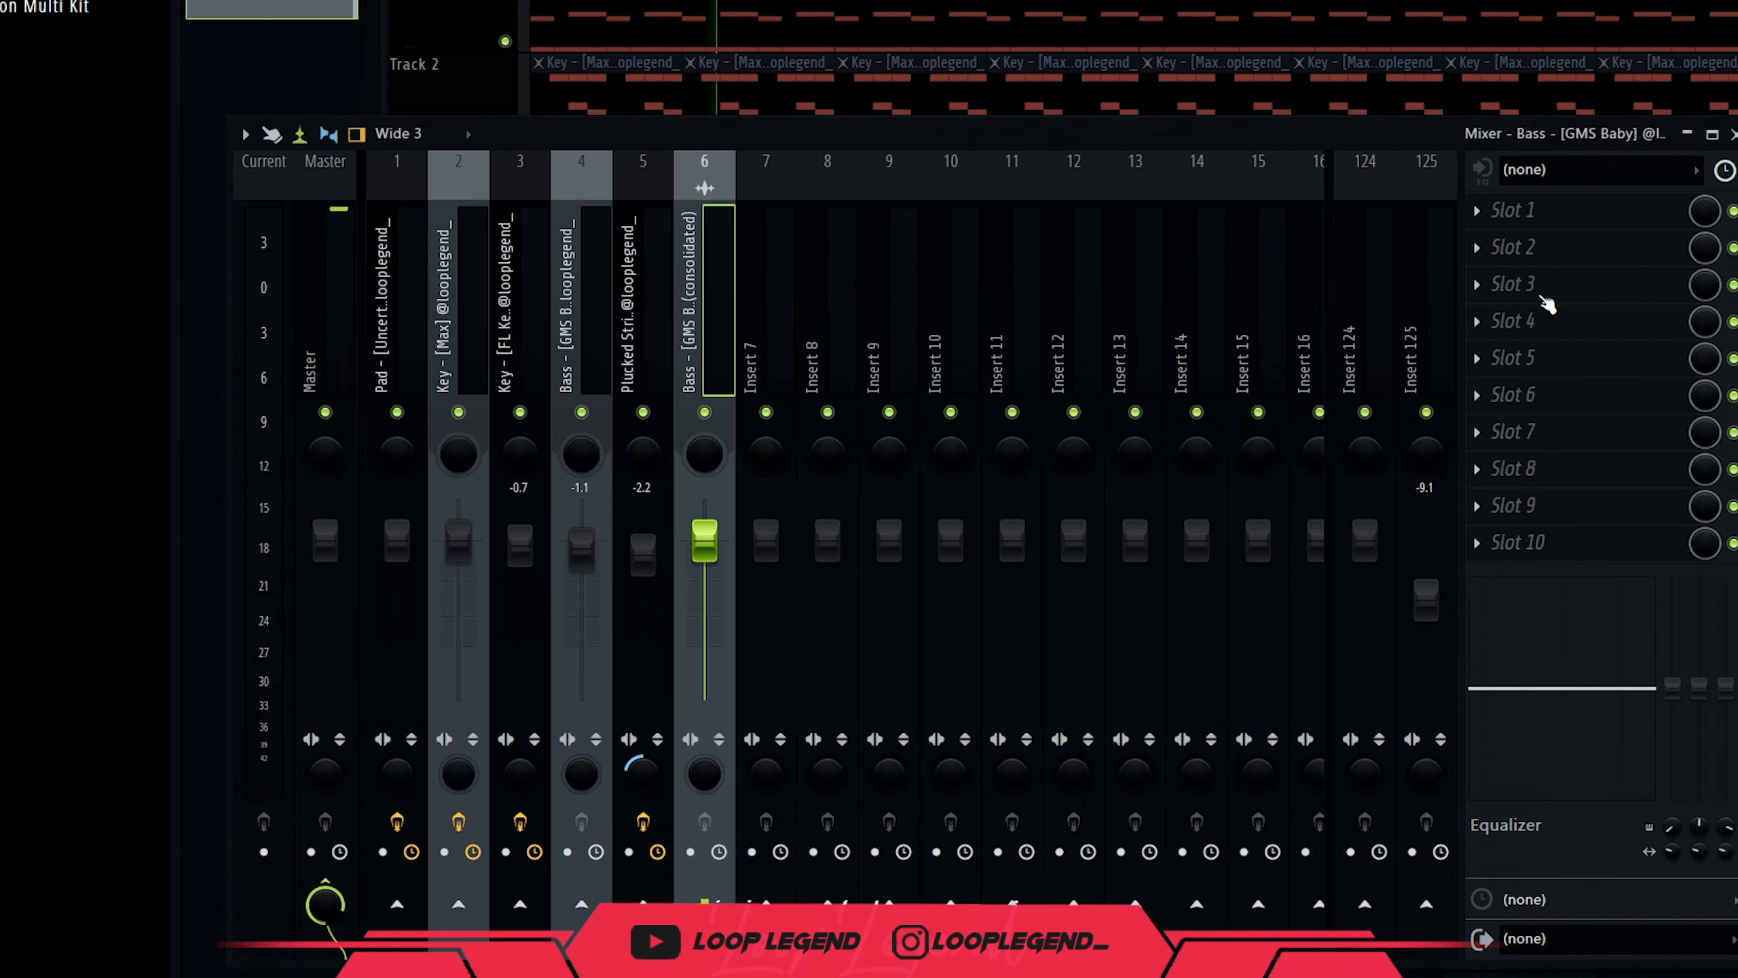
# Set SC-226 to the Vocal Warmer preset with 2.88 dB bass boost and added warmth.
pyautogui.click(1548, 303)
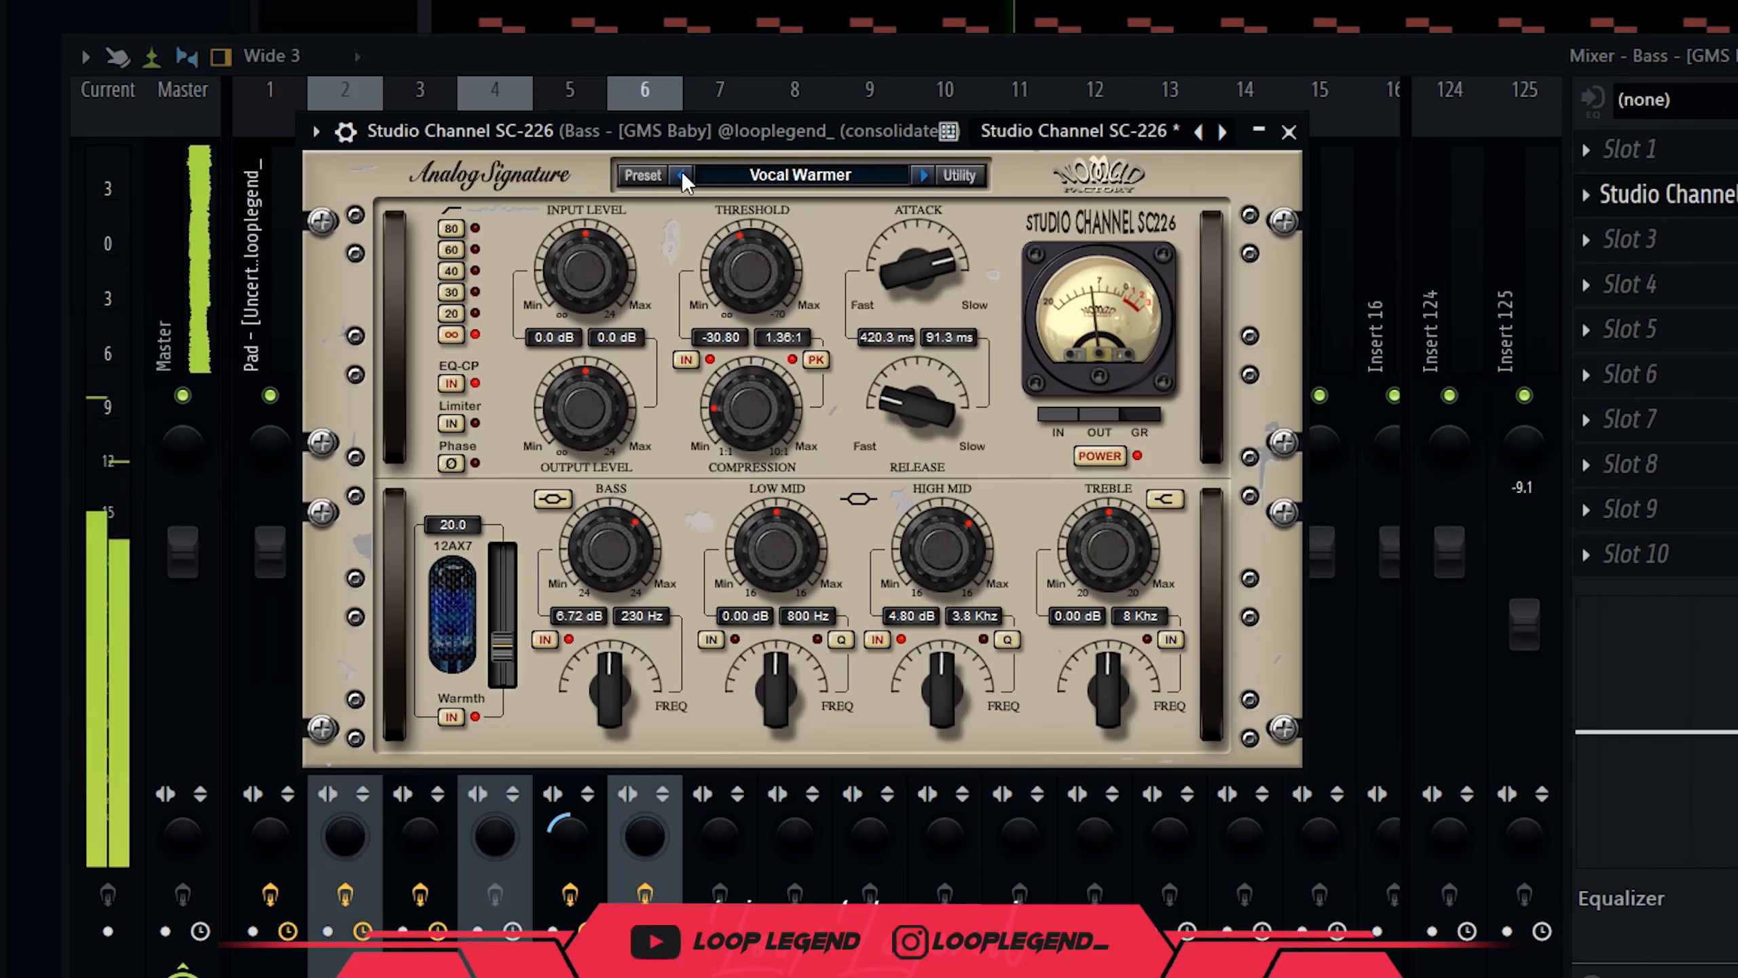
pyautogui.click(683, 175)
pyautogui.click(923, 175)
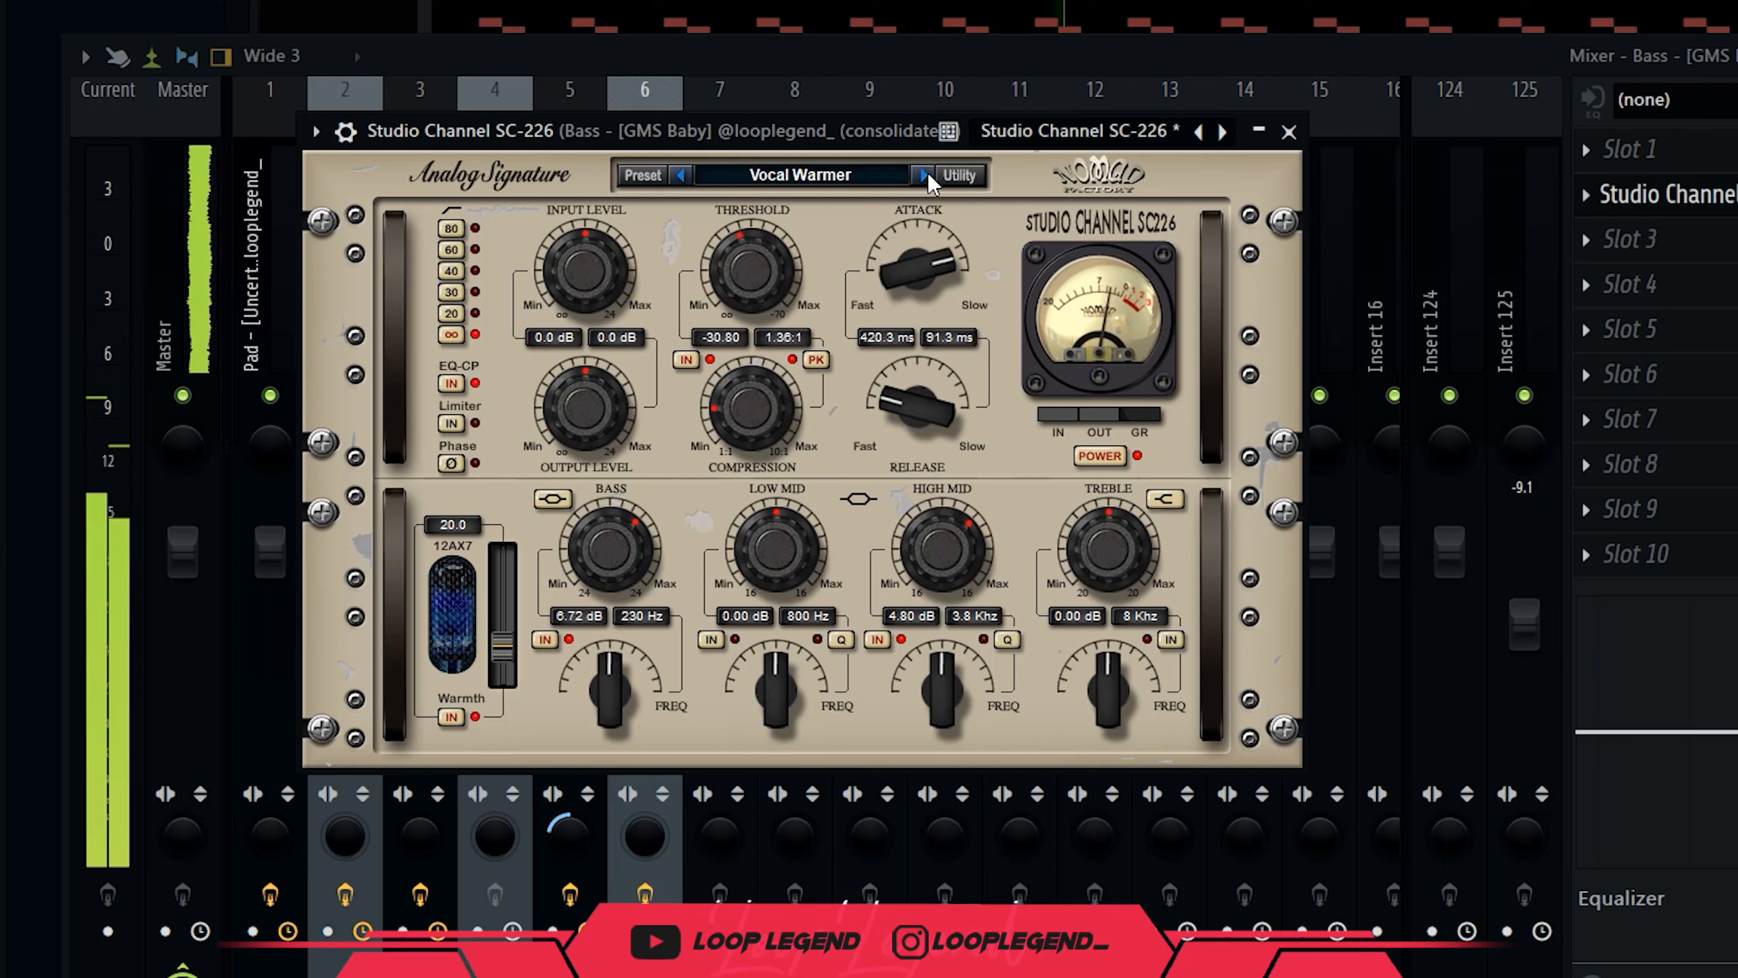
pyautogui.moveTo(617, 563)
pyautogui.mouseDown()
pyautogui.moveTo(614, 597)
pyautogui.moveTo(613, 571)
pyautogui.mouseUp()
pyautogui.moveTo(503, 645); pyautogui.dragTo(503, 625)
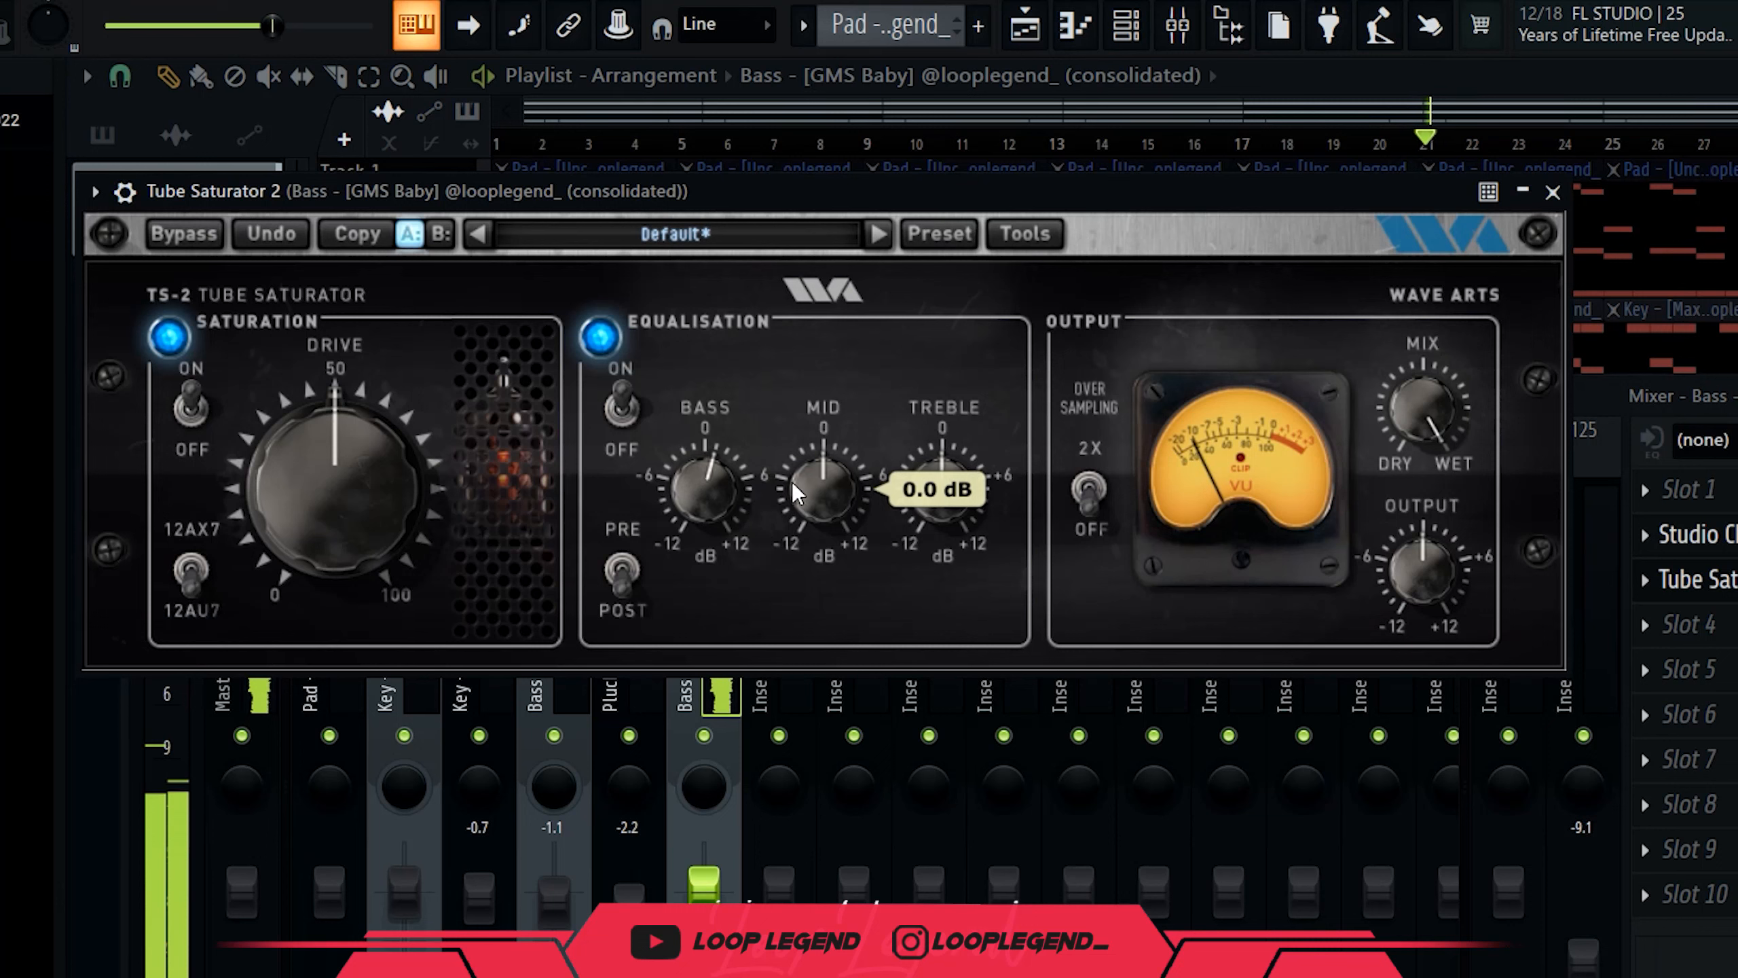
# Boost the saturator's mids about 1.3 dB, treble about 2 dB, and add 5% drive.
pyautogui.moveTo(792, 480); pyautogui.dragTo(835, 460)
pyautogui.moveTo(923, 492); pyautogui.dragTo(949, 470)
pyautogui.moveTo(340, 547); pyautogui.dragTo(347, 521)
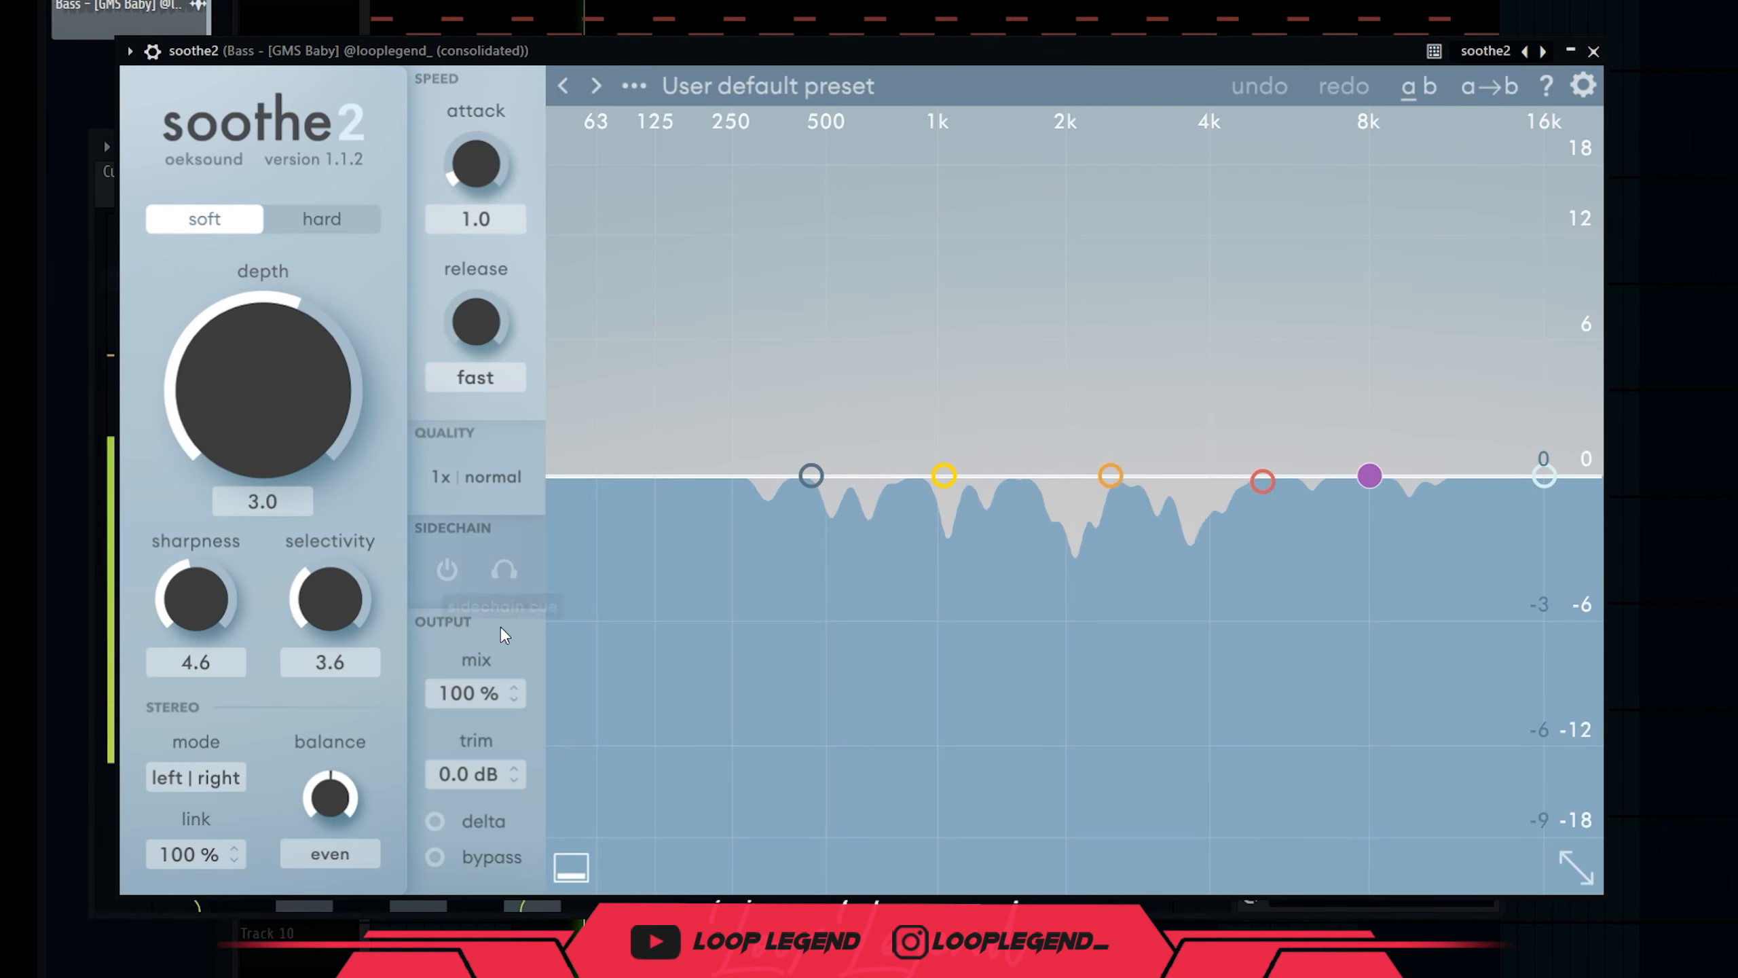
# Retune soothe2 bands: band 2 to 3.8 kHz, band 3 to 520 Hz, band 4 toward 2 kHz.
pyautogui.click(485, 820)
pyautogui.click(1110, 474)
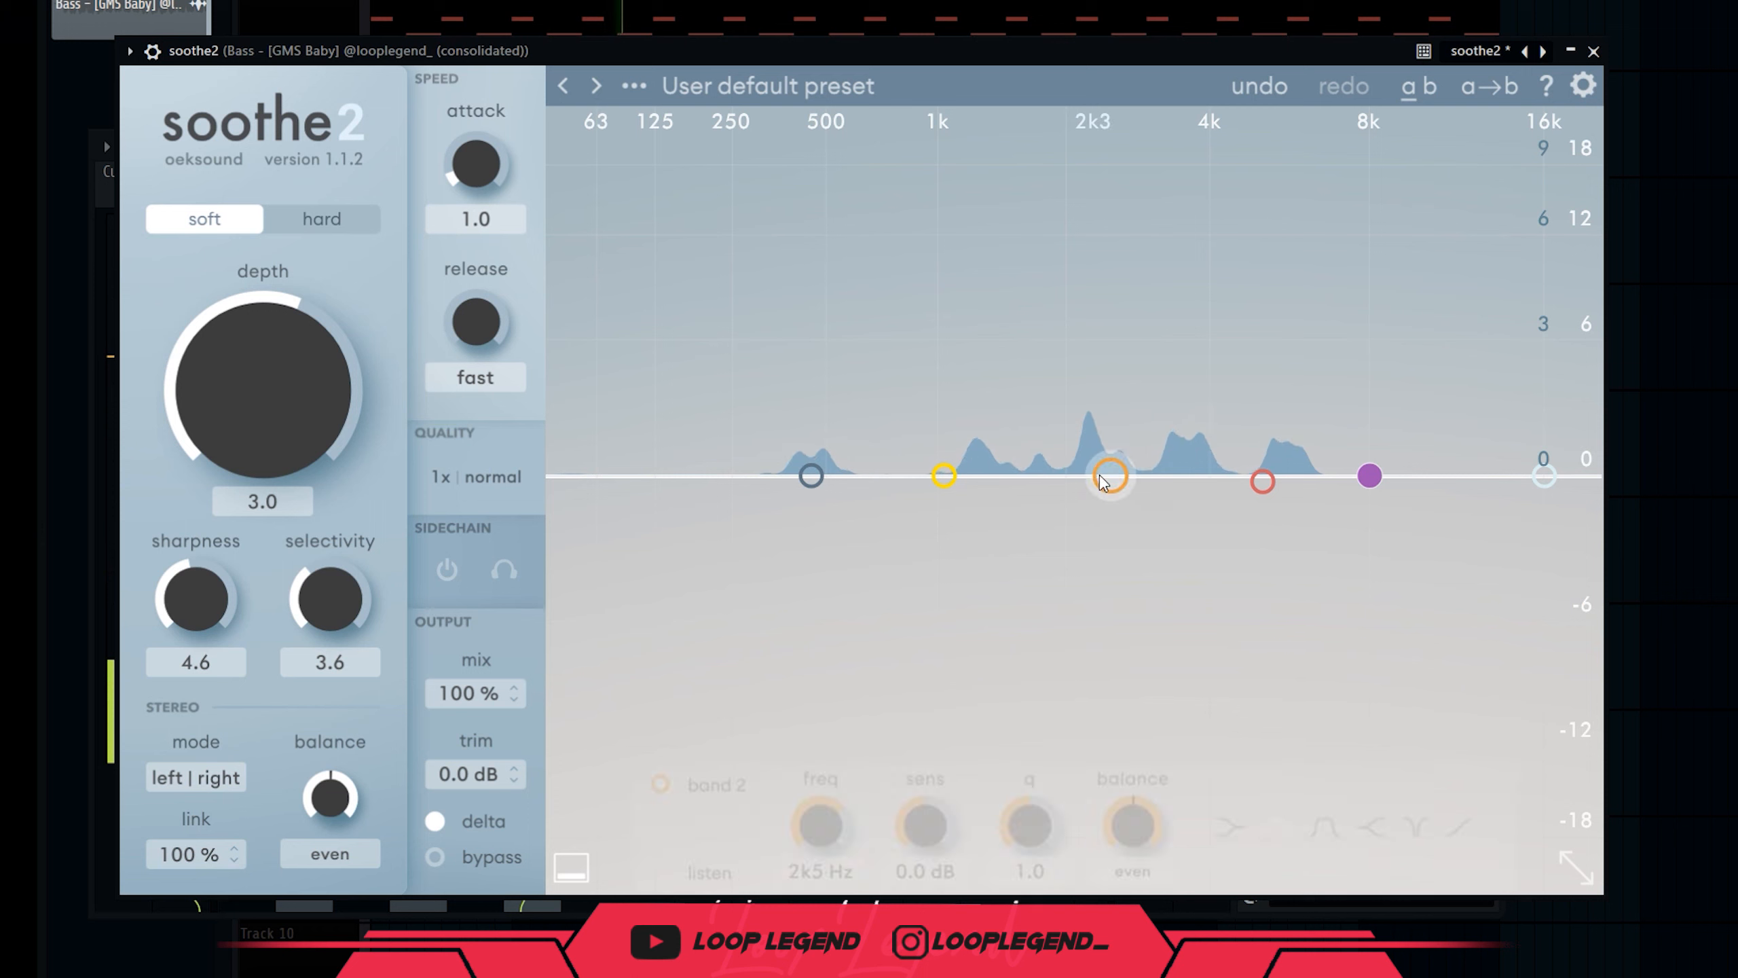
pyautogui.moveTo(1081, 317); pyautogui.dragTo(1171, 234)
pyautogui.moveTo(1262, 480); pyautogui.dragTo(820, 241)
pyautogui.moveTo(943, 475); pyautogui.dragTo(993, 305)
pyautogui.click(1369, 475)
pyautogui.moveTo(1369, 476); pyautogui.dragTo(1064, 255)
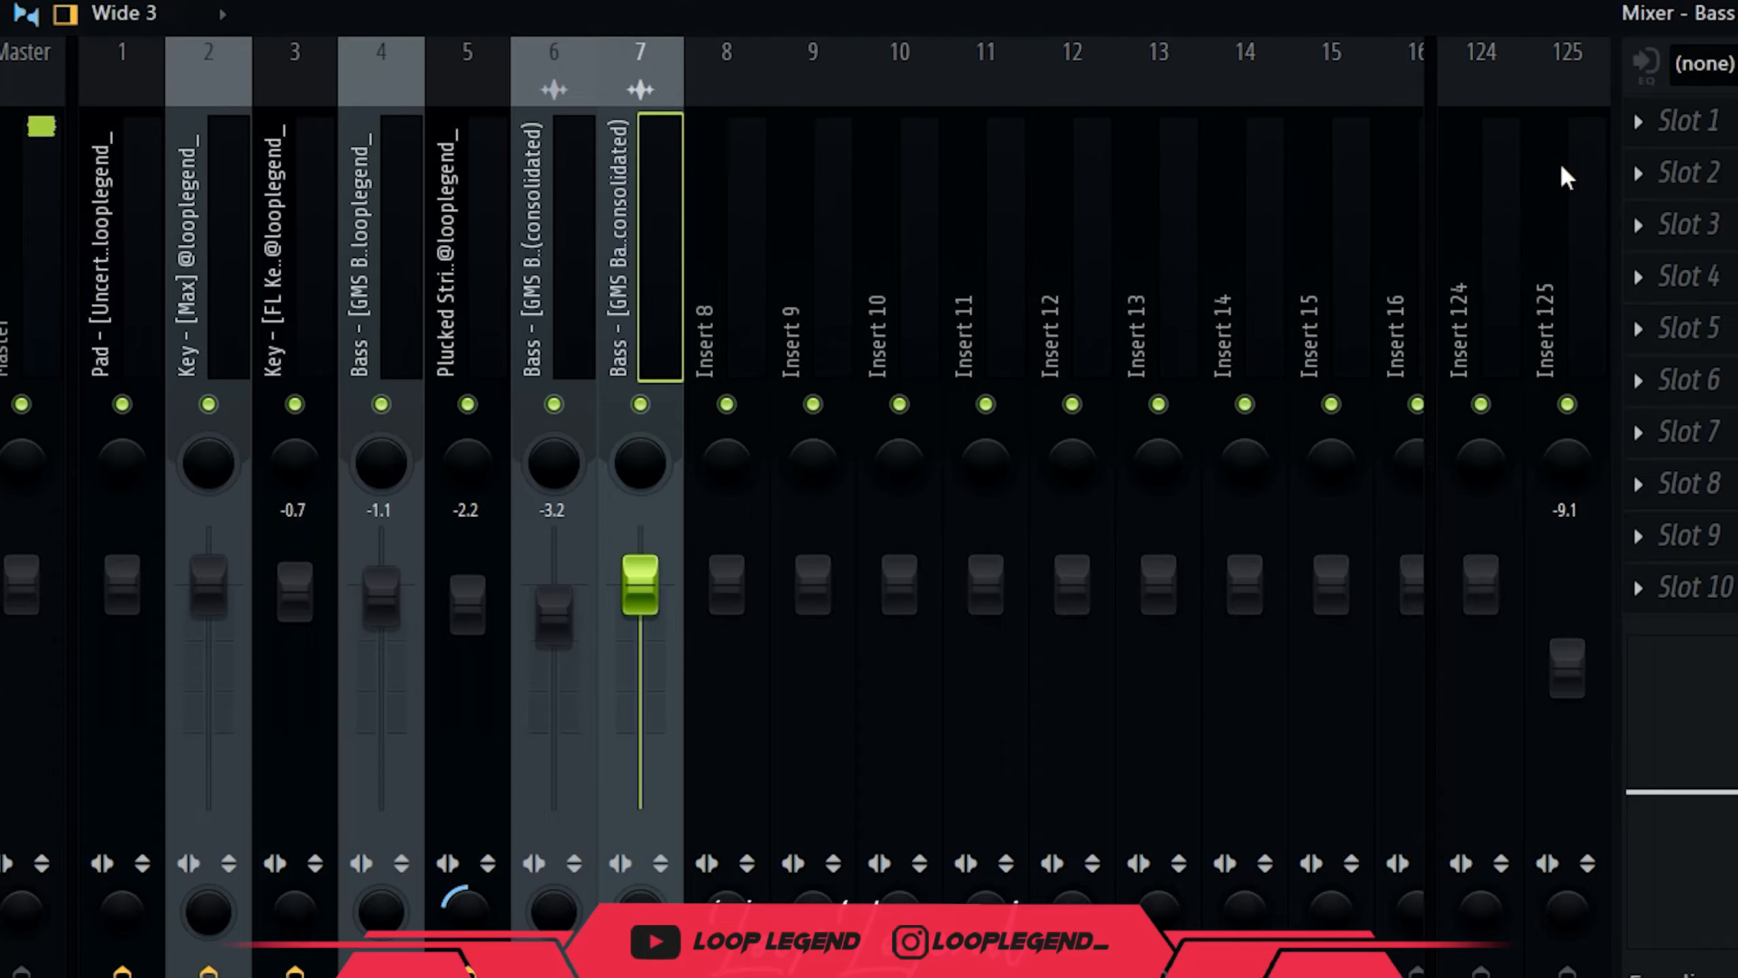
# Add Parametric EQ 2's low/high-cut preset to the bass with low cut around 230 Hz.
pyautogui.click(1662, 136)
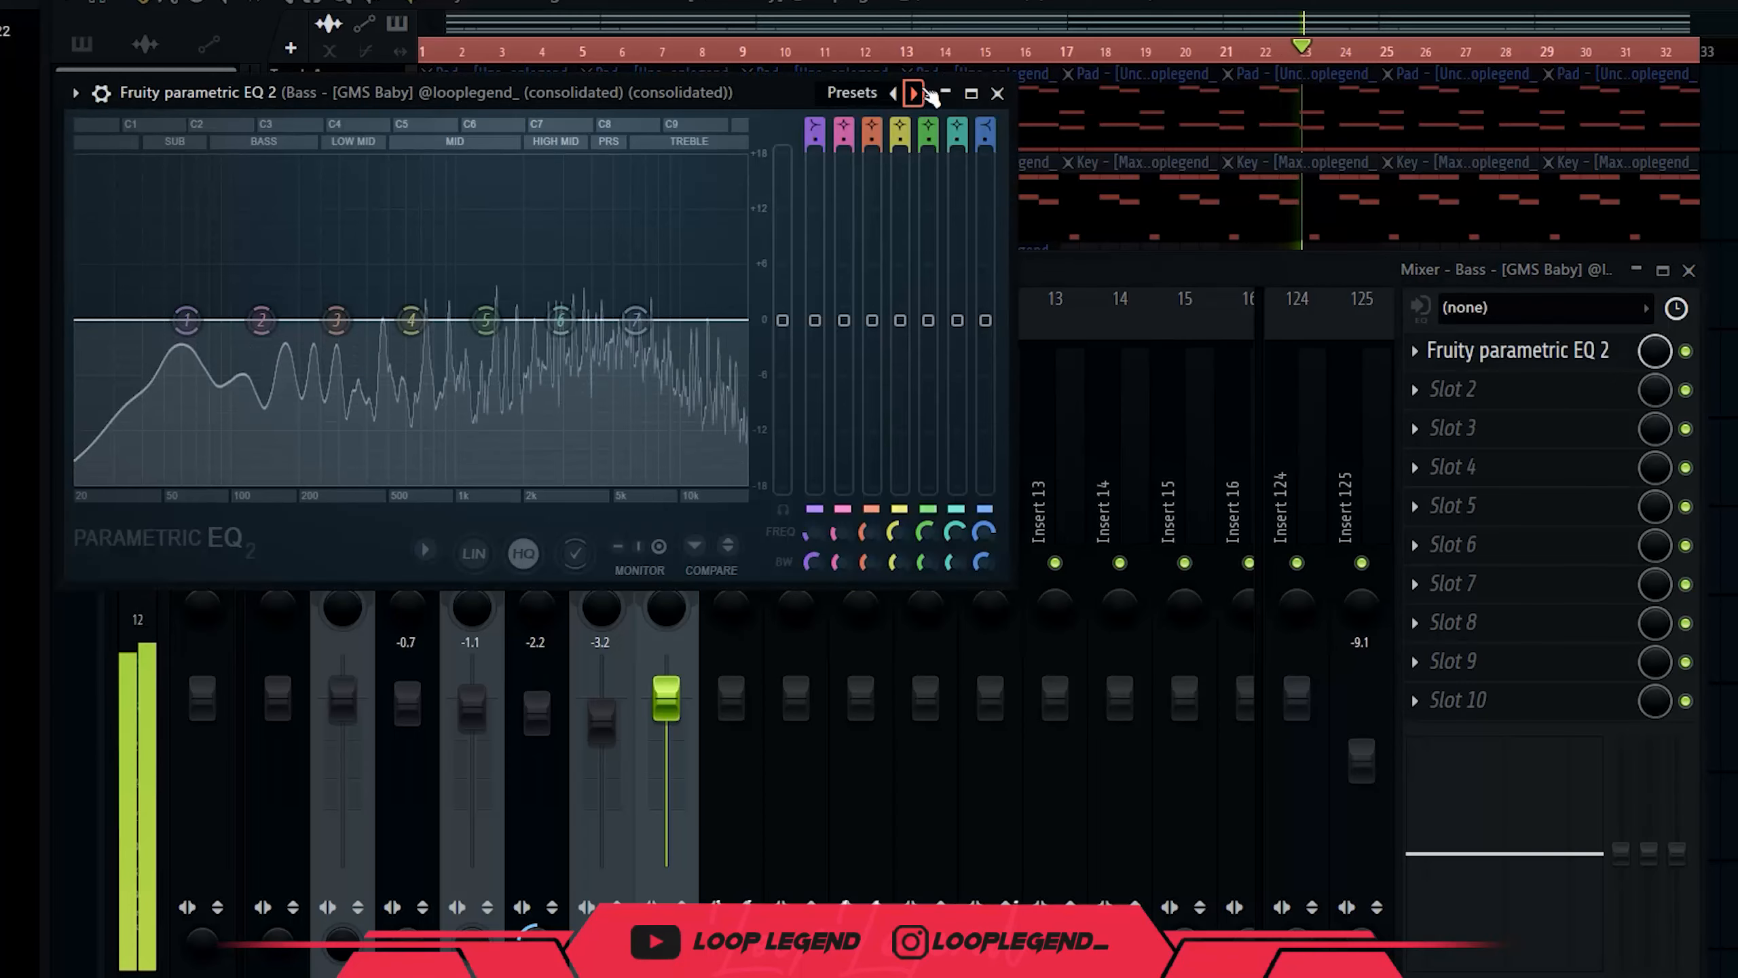
pyautogui.click(914, 92)
pyautogui.moveTo(814, 532); pyautogui.dragTo(814, 495)
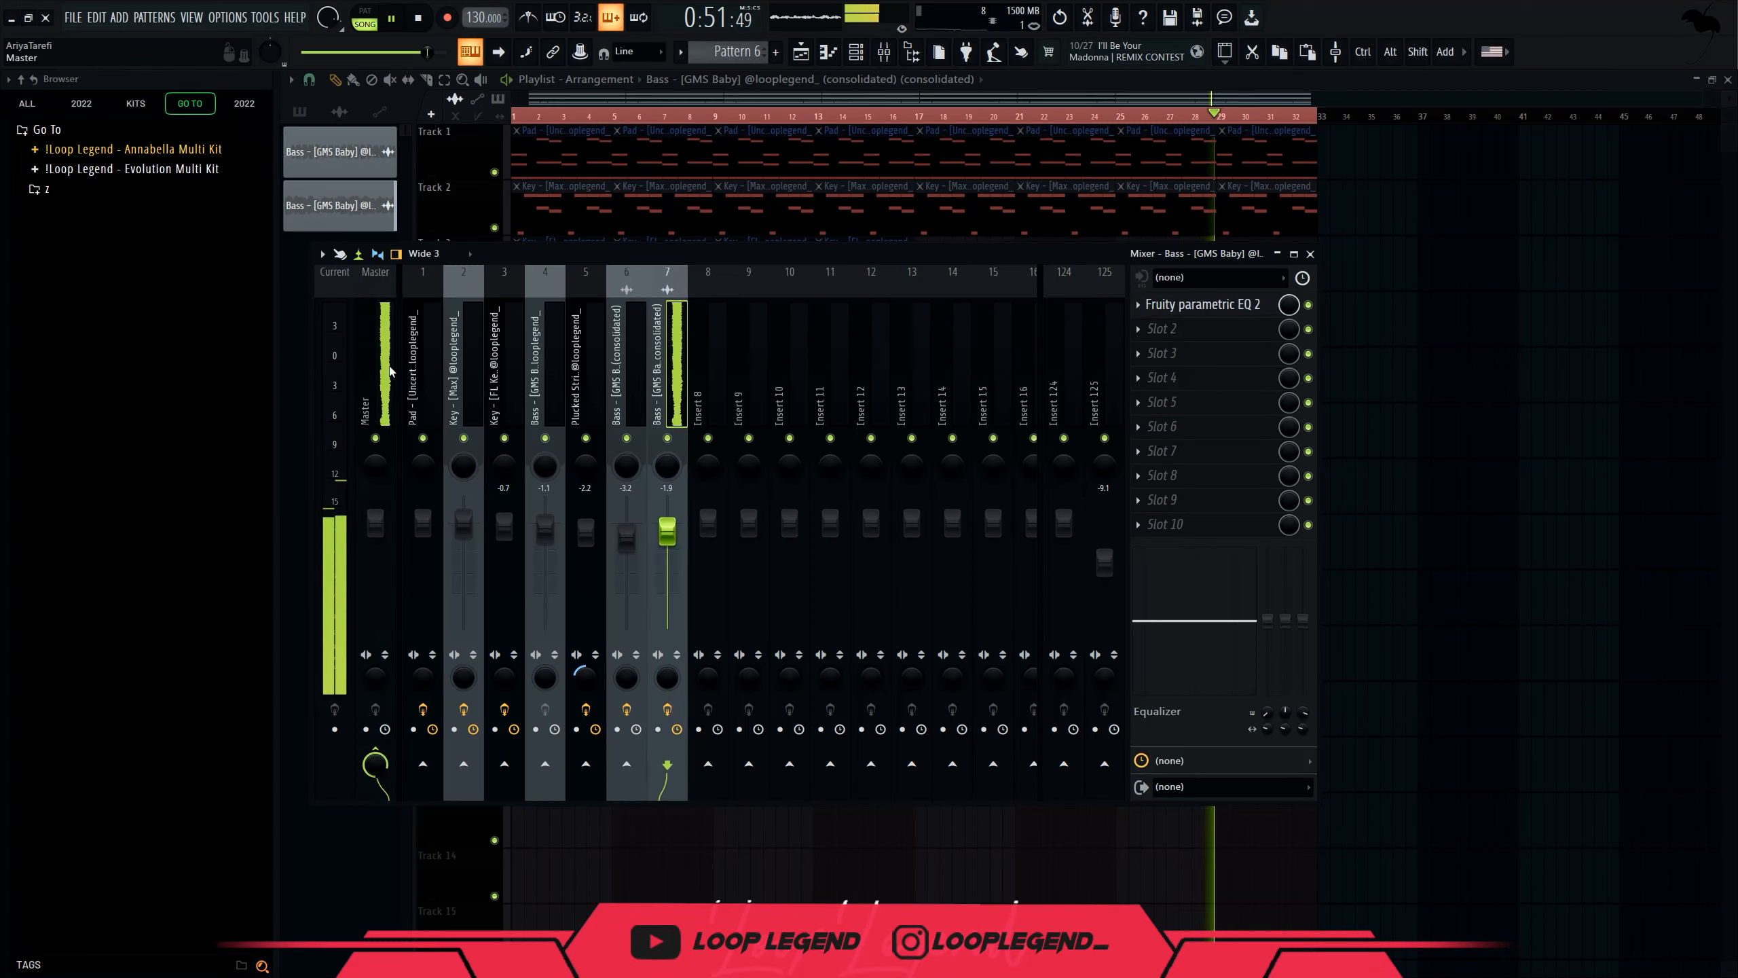
# Add Fruity Soft Clipper to the master and load the Oh Hey Pyrex hi-hat into a new channel.
pyautogui.click(1167, 353)
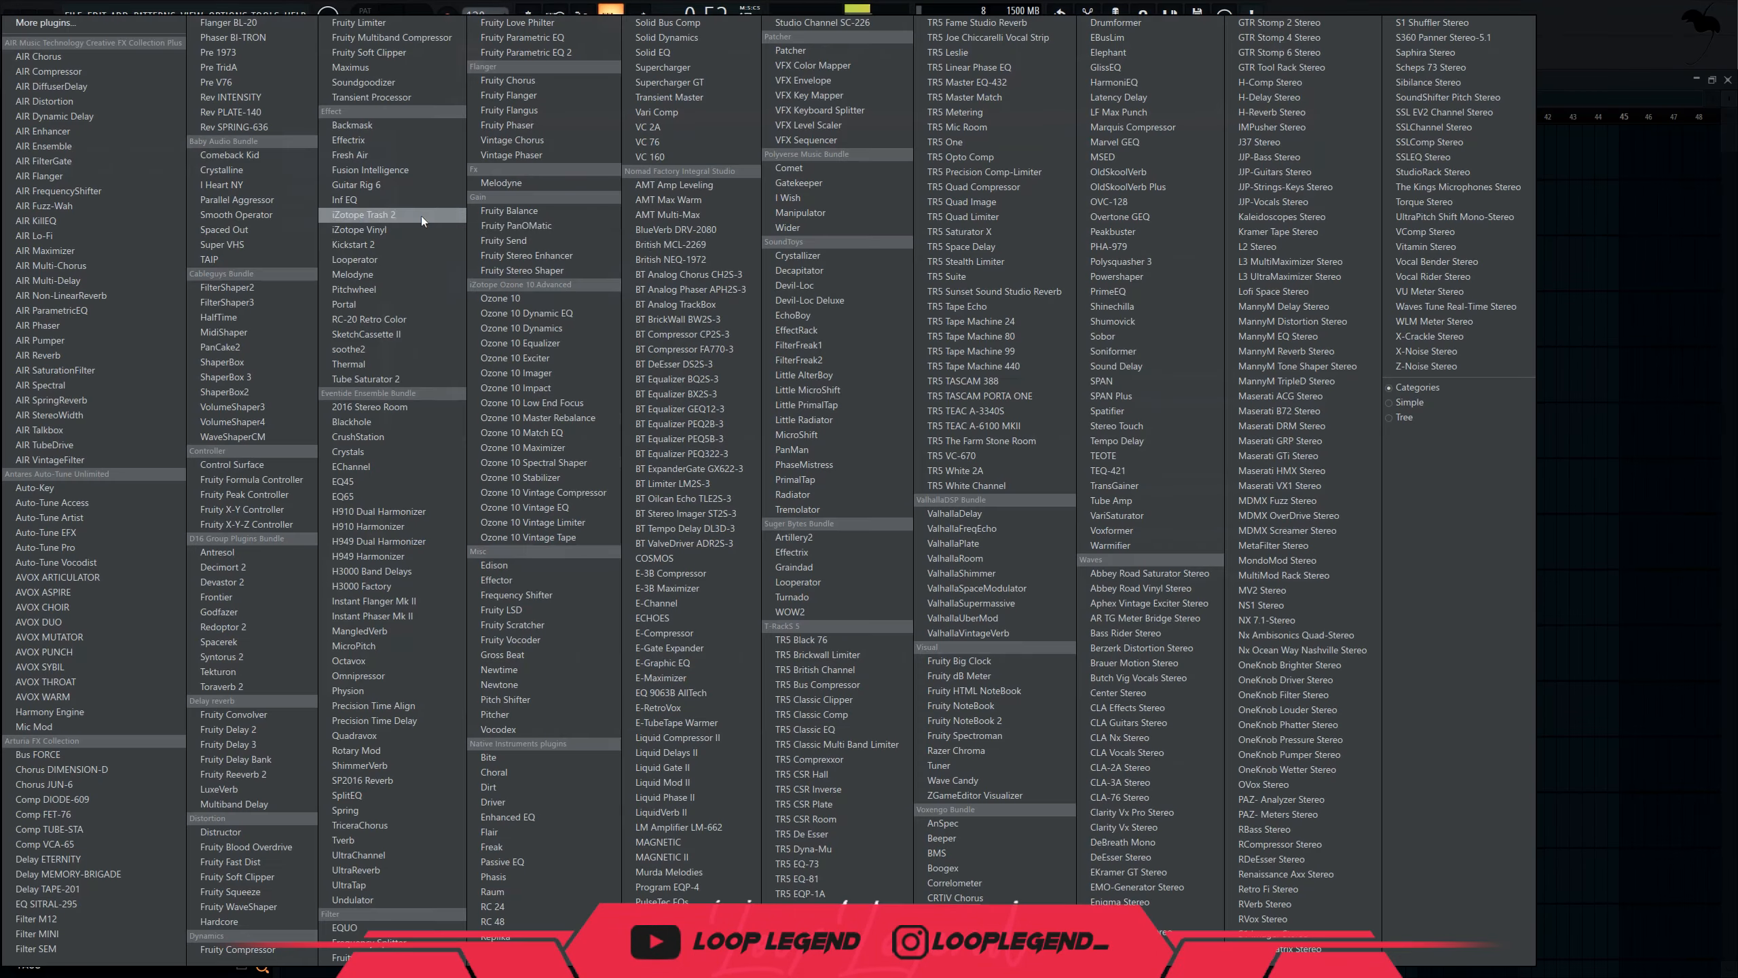
pyautogui.click(391, 53)
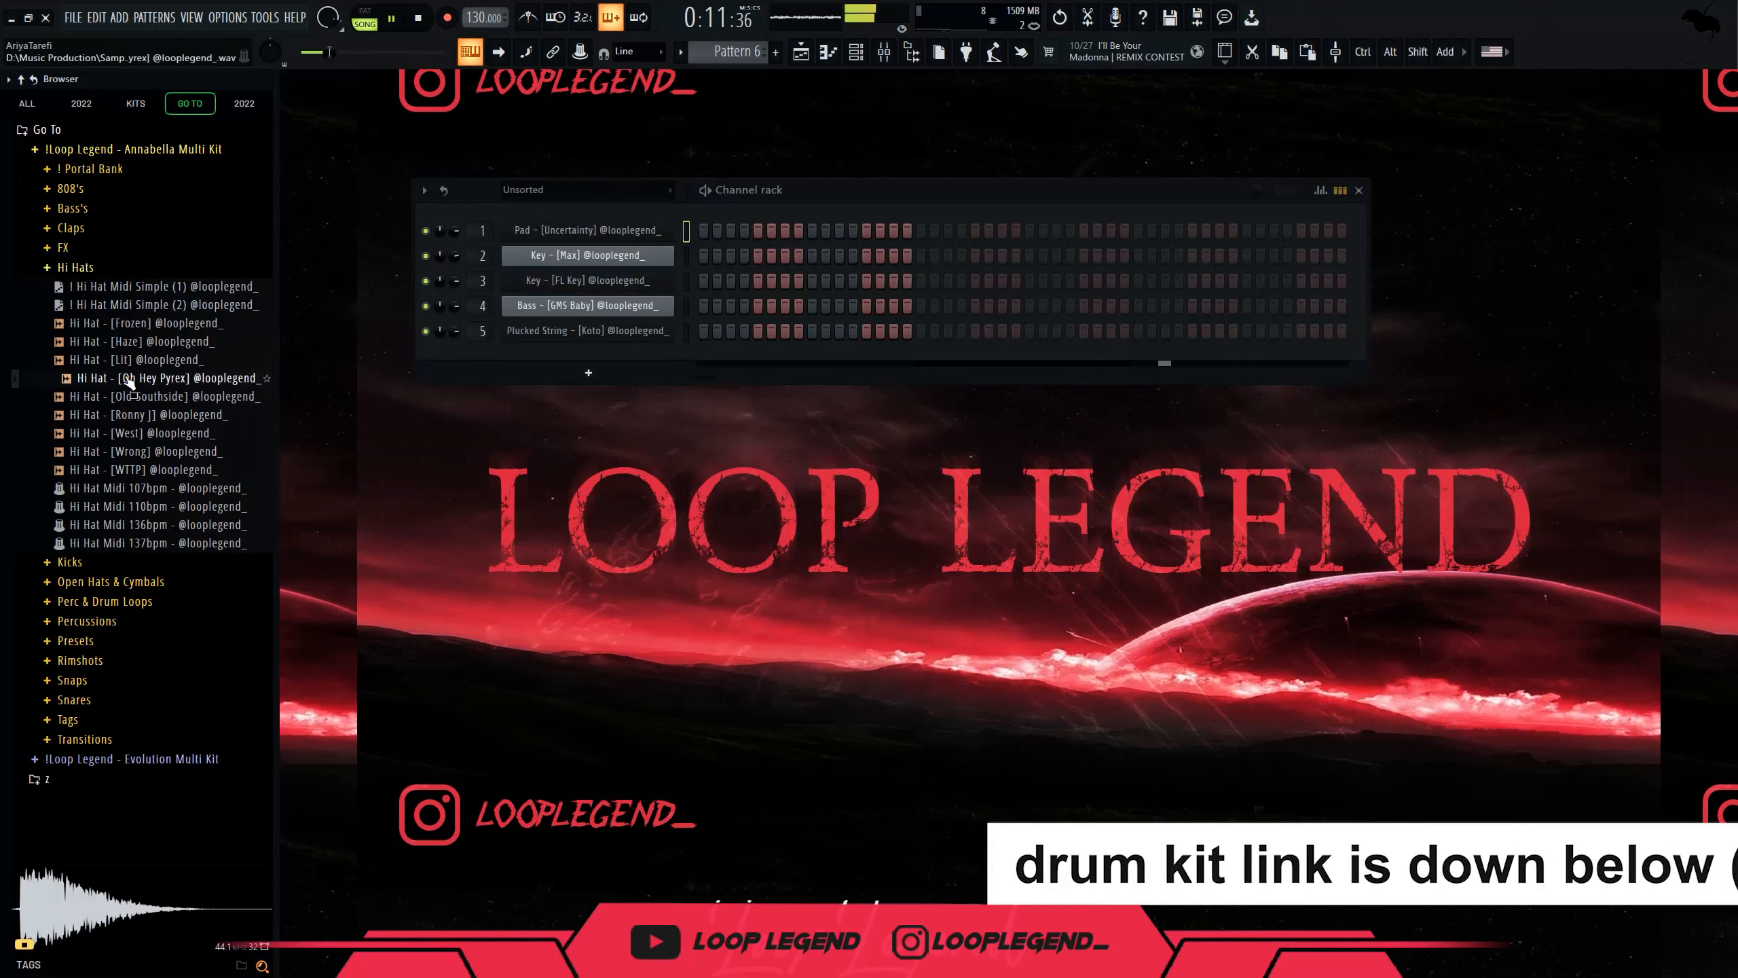
pyautogui.rightClick(125, 375)
pyautogui.click(165, 397)
# Load the hi-hat MIDI pattern into the piano roll and set the tempo to 145.
pyautogui.rightClick(152, 288)
pyautogui.click(157, 300)
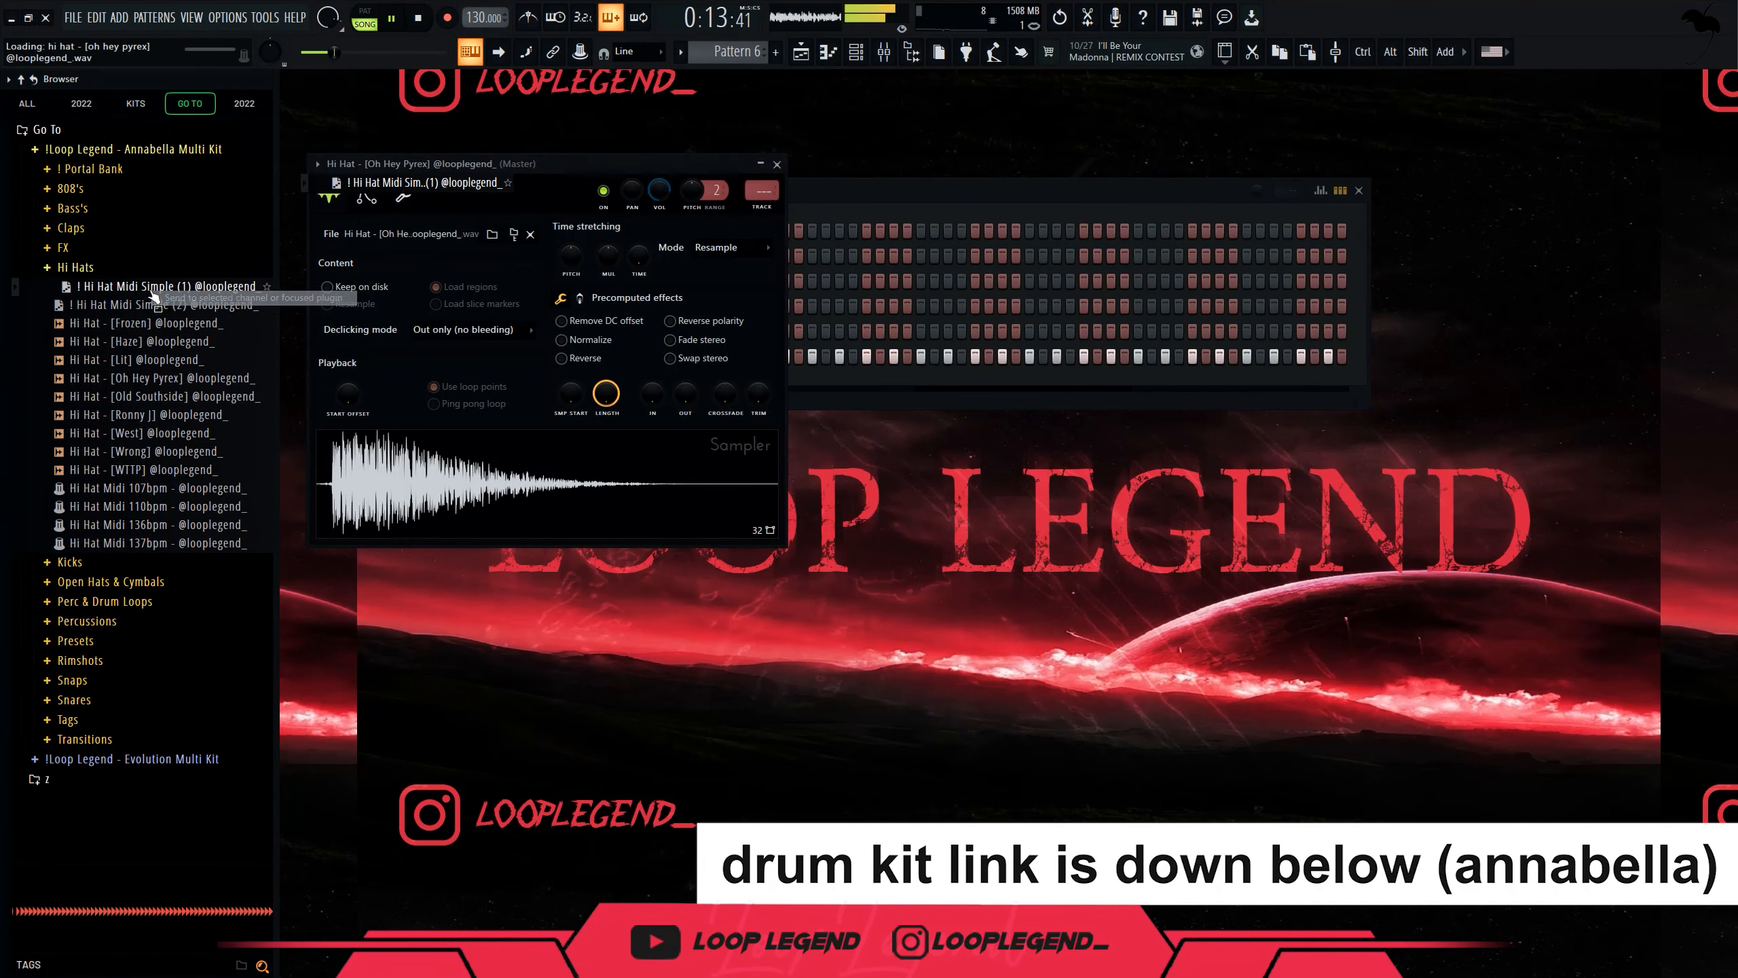
pyautogui.moveTo(469, 19); pyautogui.dragTo(469, 17)
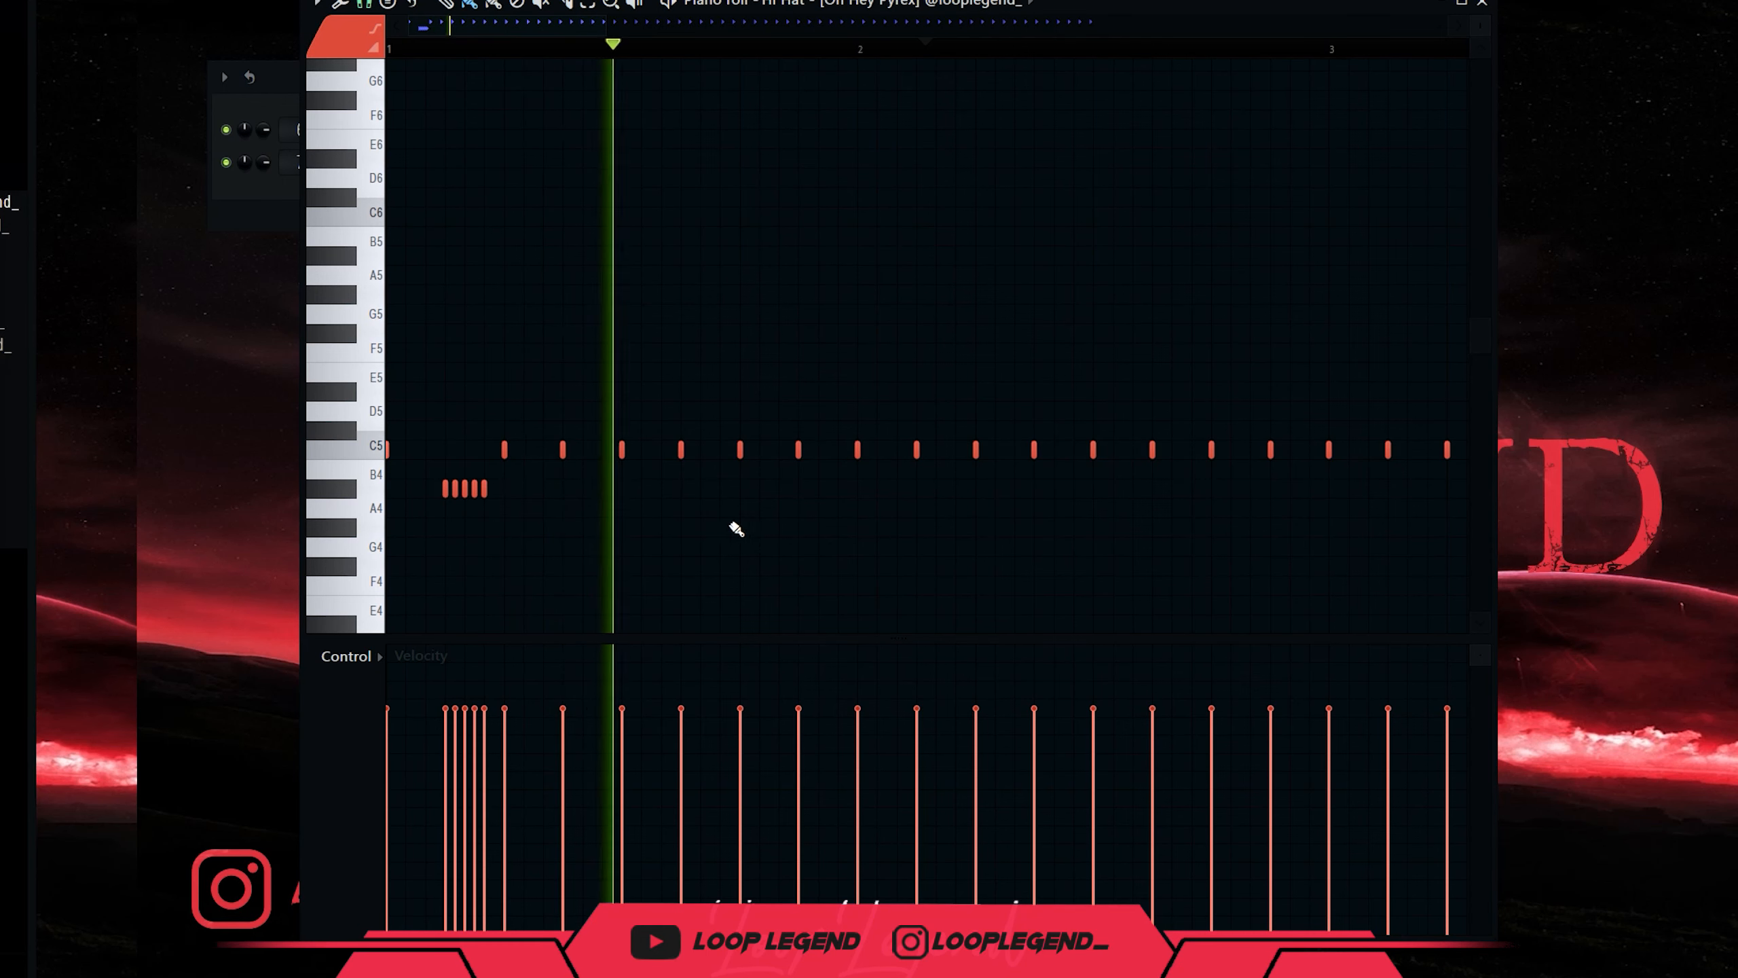
# Paint short hi-hat roll notes on G4 and F#4, undoing the last group.
pyautogui.moveTo(733, 547); pyautogui.dragTo(760, 546)
pyautogui.scroll(-2, 888, 587)
pyautogui.click(985, 563)
pyautogui.scroll(-1, 1040, 601)
pyautogui.scroll(3, 1063, 580)
pyautogui.moveTo(1043, 566)
pyautogui.mouseDown()
pyautogui.moveTo(1302, 561)
pyautogui.moveTo(1267, 565)
pyautogui.mouseUp()
pyautogui.hotkey('ctrl', 'z')
pyautogui.scroll(3, 1258, 567)
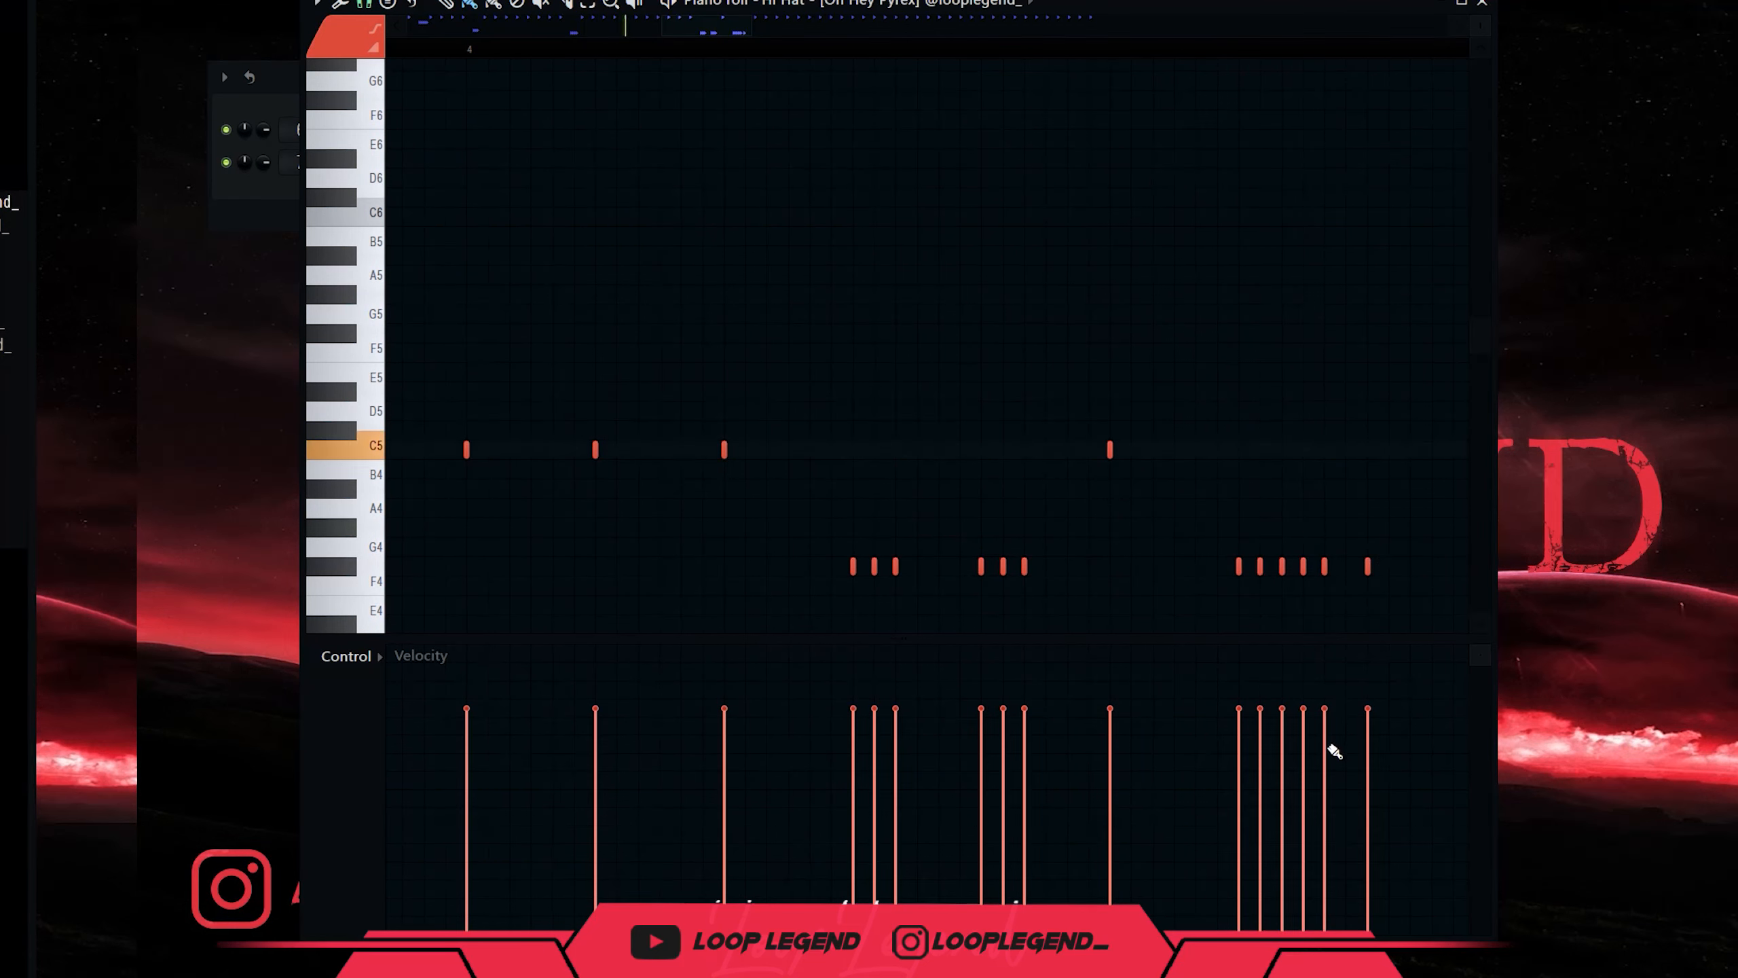
pyautogui.scroll(-5, 1183, 496)
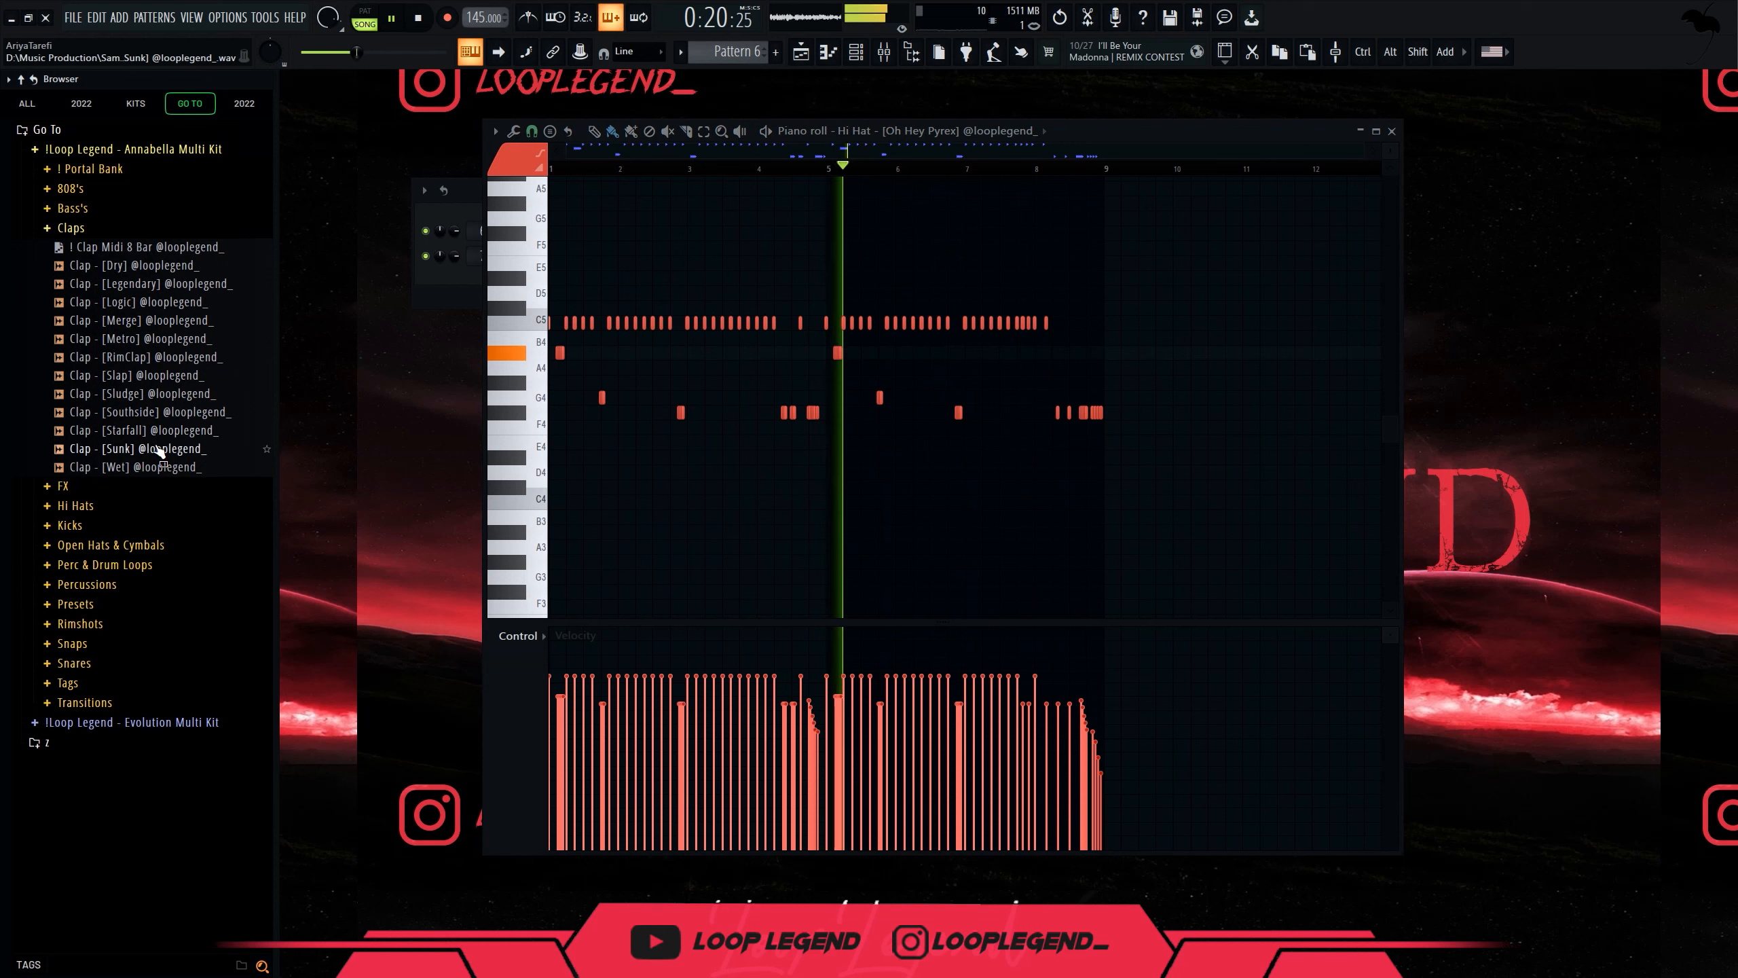
# Load the Starfall and Southside clap samples into new channels.
pyautogui.click(168, 412)
pyautogui.click(167, 412)
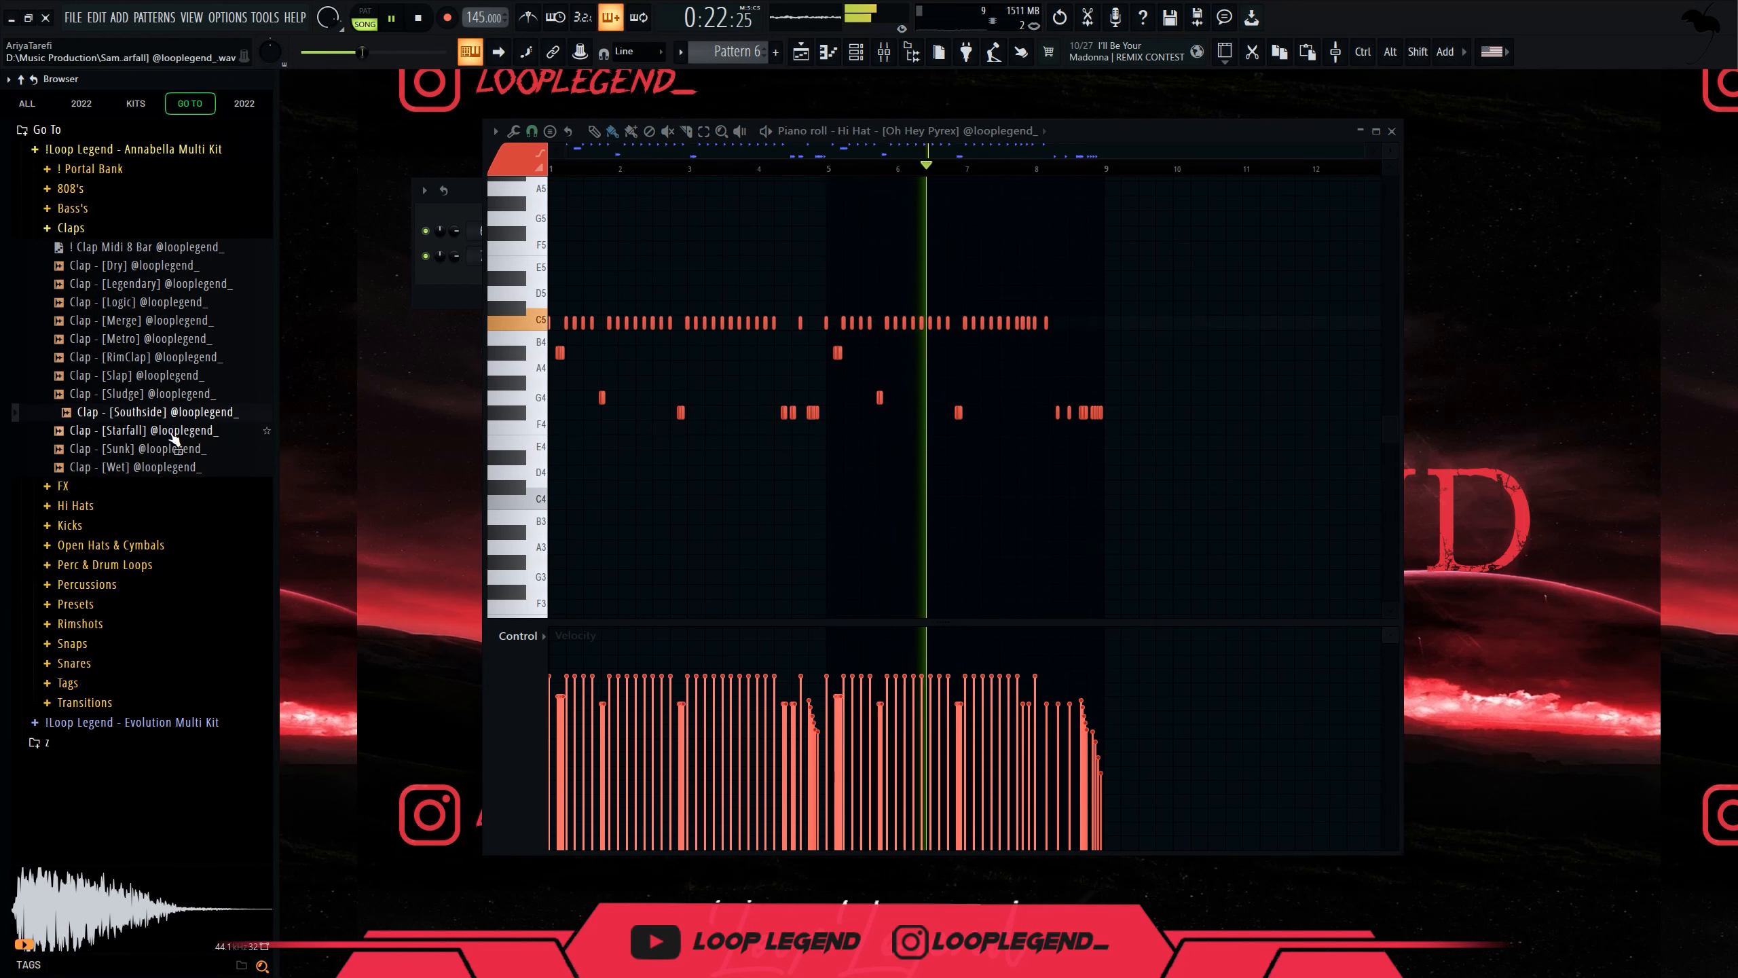
pyautogui.rightClick(170, 431)
pyautogui.click(205, 457)
pyautogui.rightClick(130, 247)
pyautogui.press('Escape')
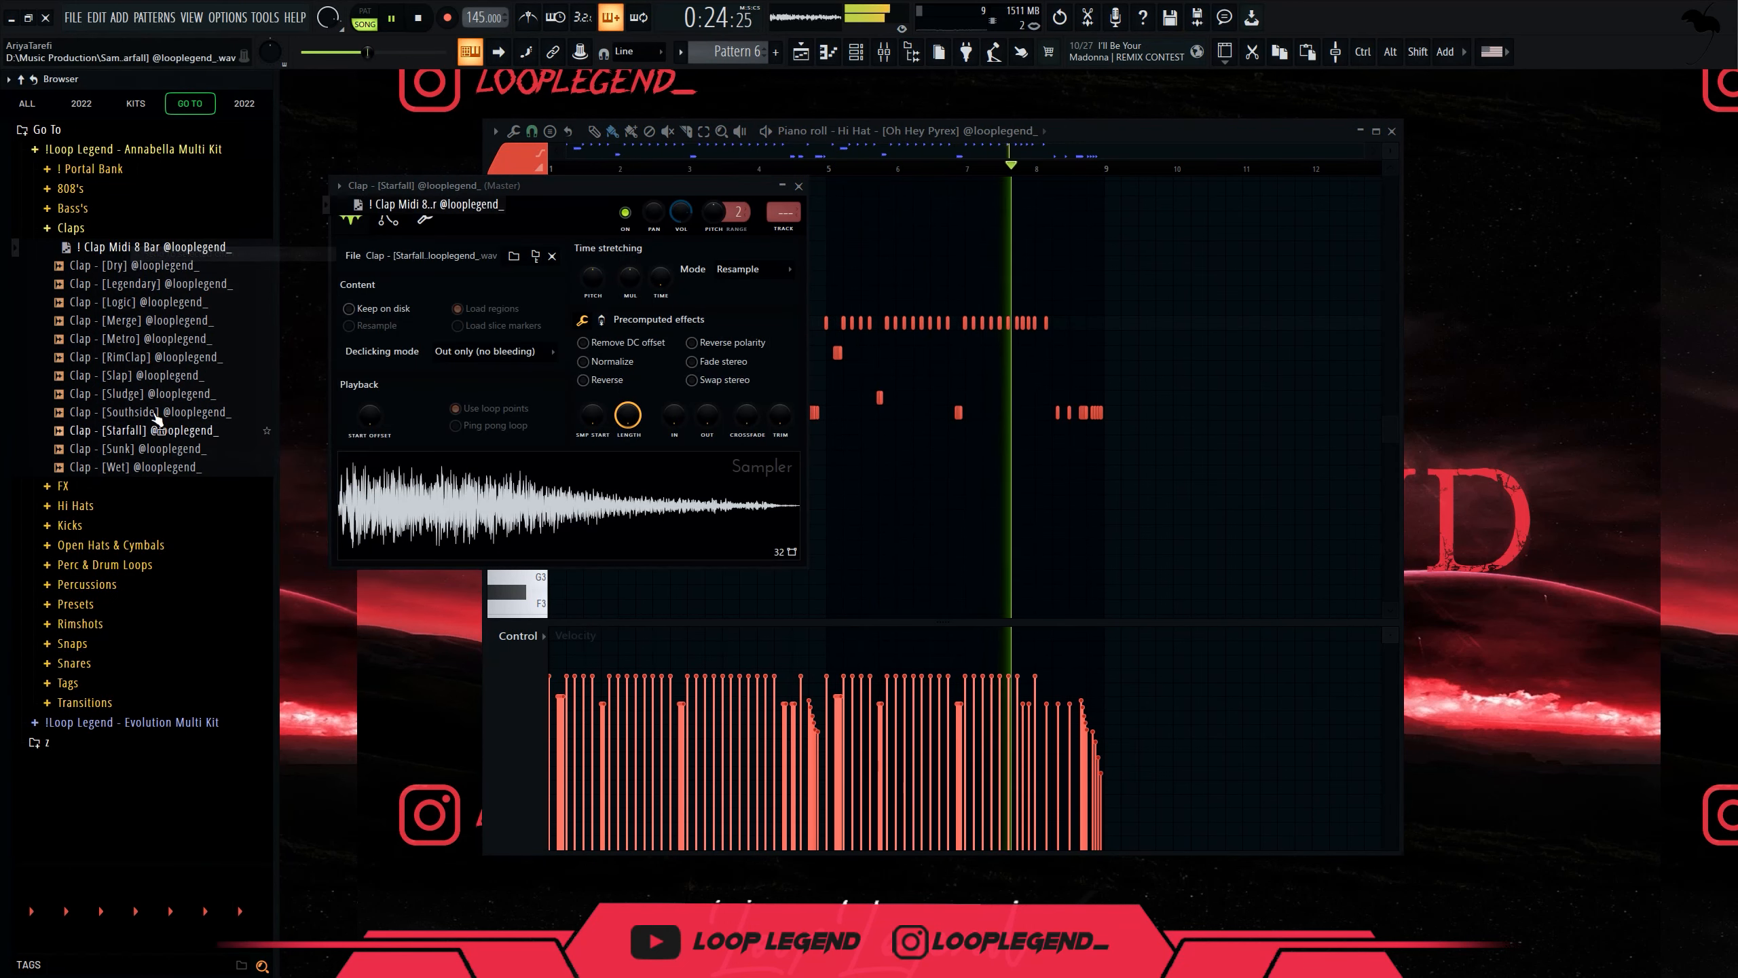
pyautogui.rightClick(152, 409)
pyautogui.click(186, 431)
pyautogui.click(77, 662)
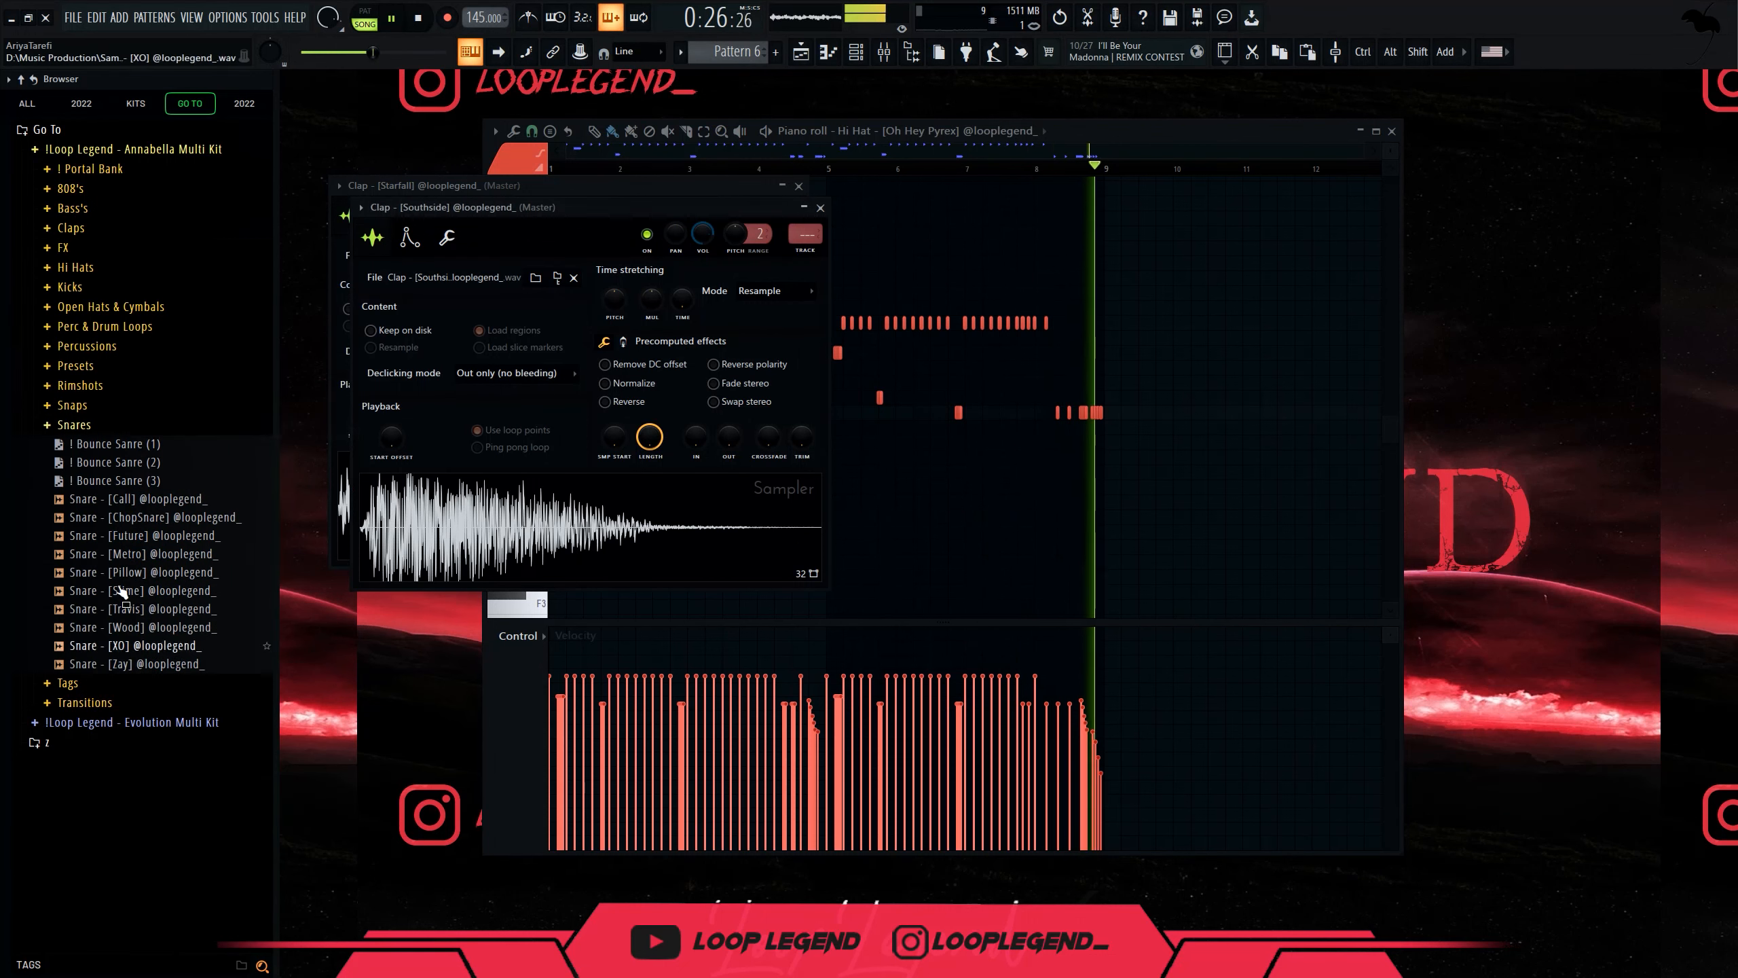
pyautogui.press('F6')
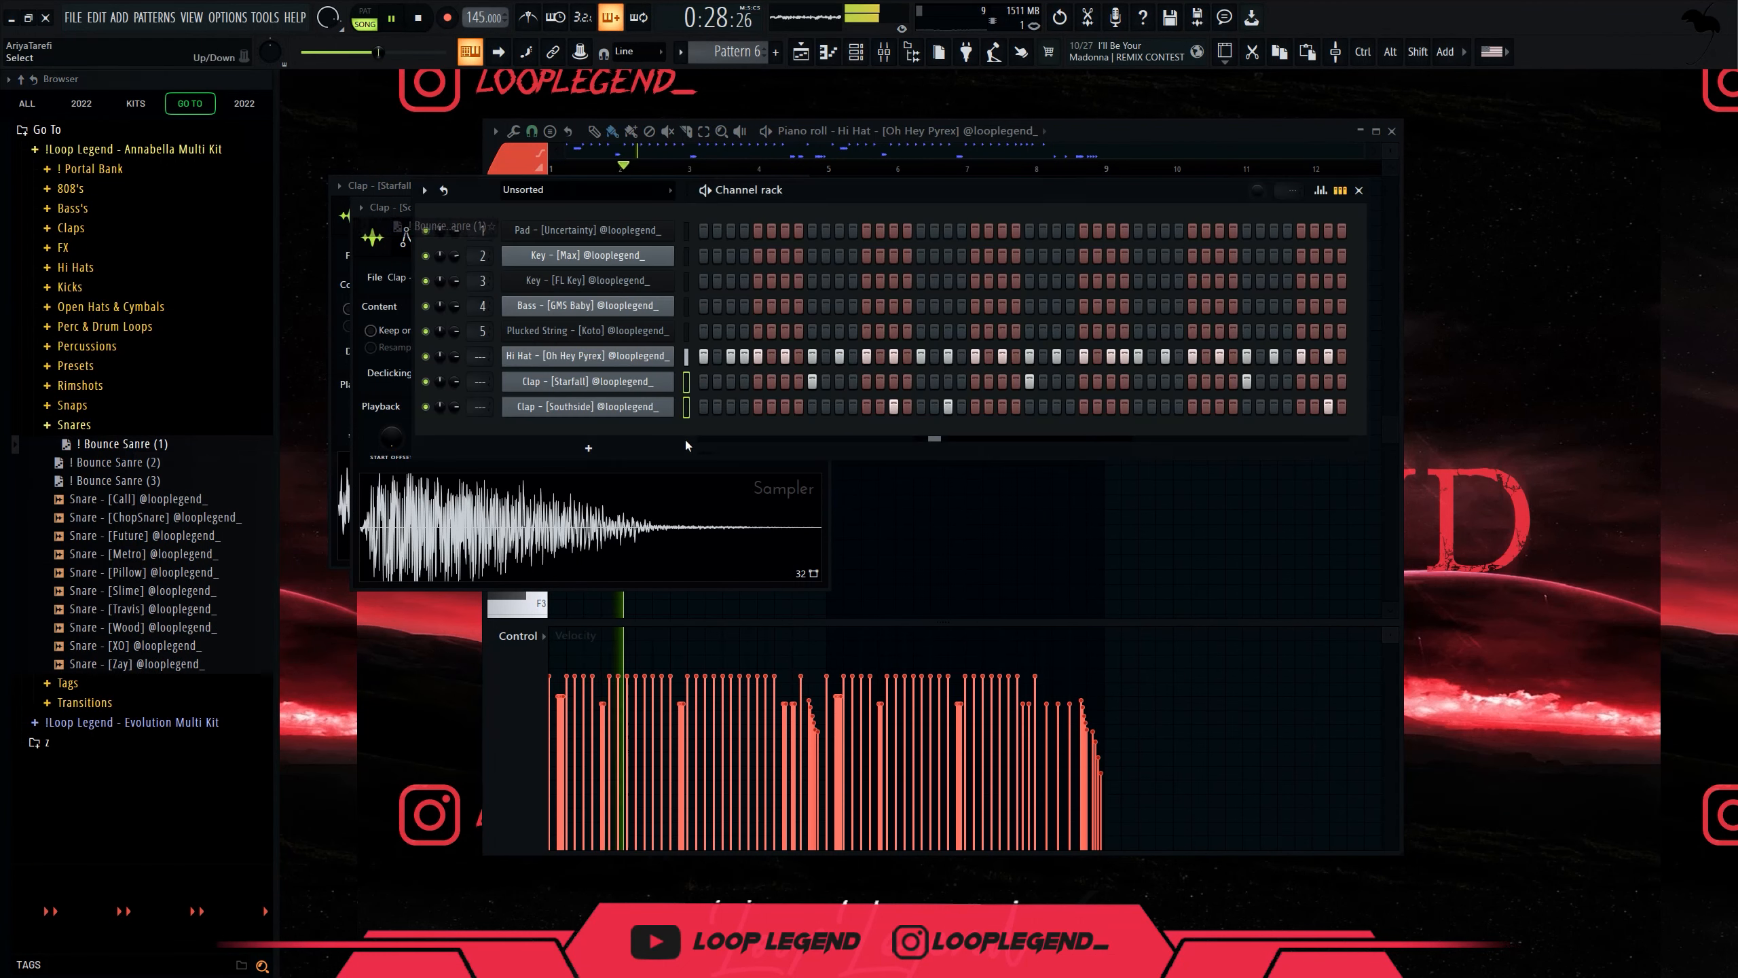
# Lower the Southside clap's mixer level on insert 9 and play the pattern.
pyautogui.press('F9')
pyautogui.press('F6')
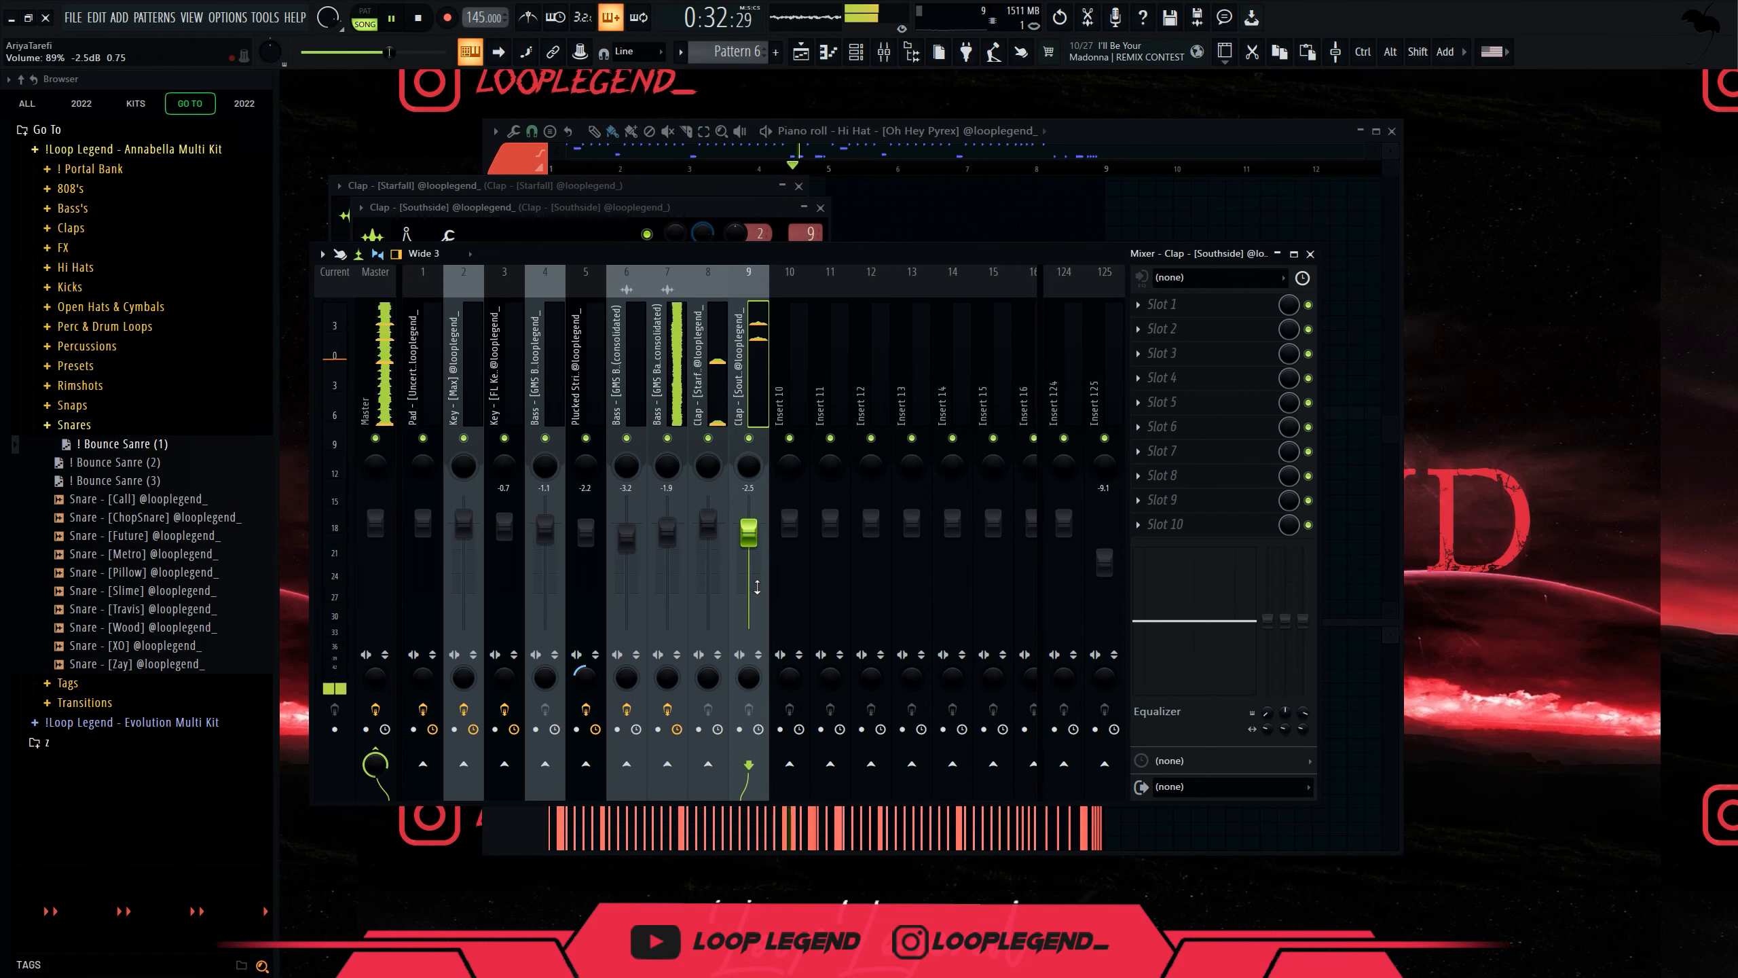
pyautogui.moveTo(754, 585); pyautogui.dragTo(753, 582)
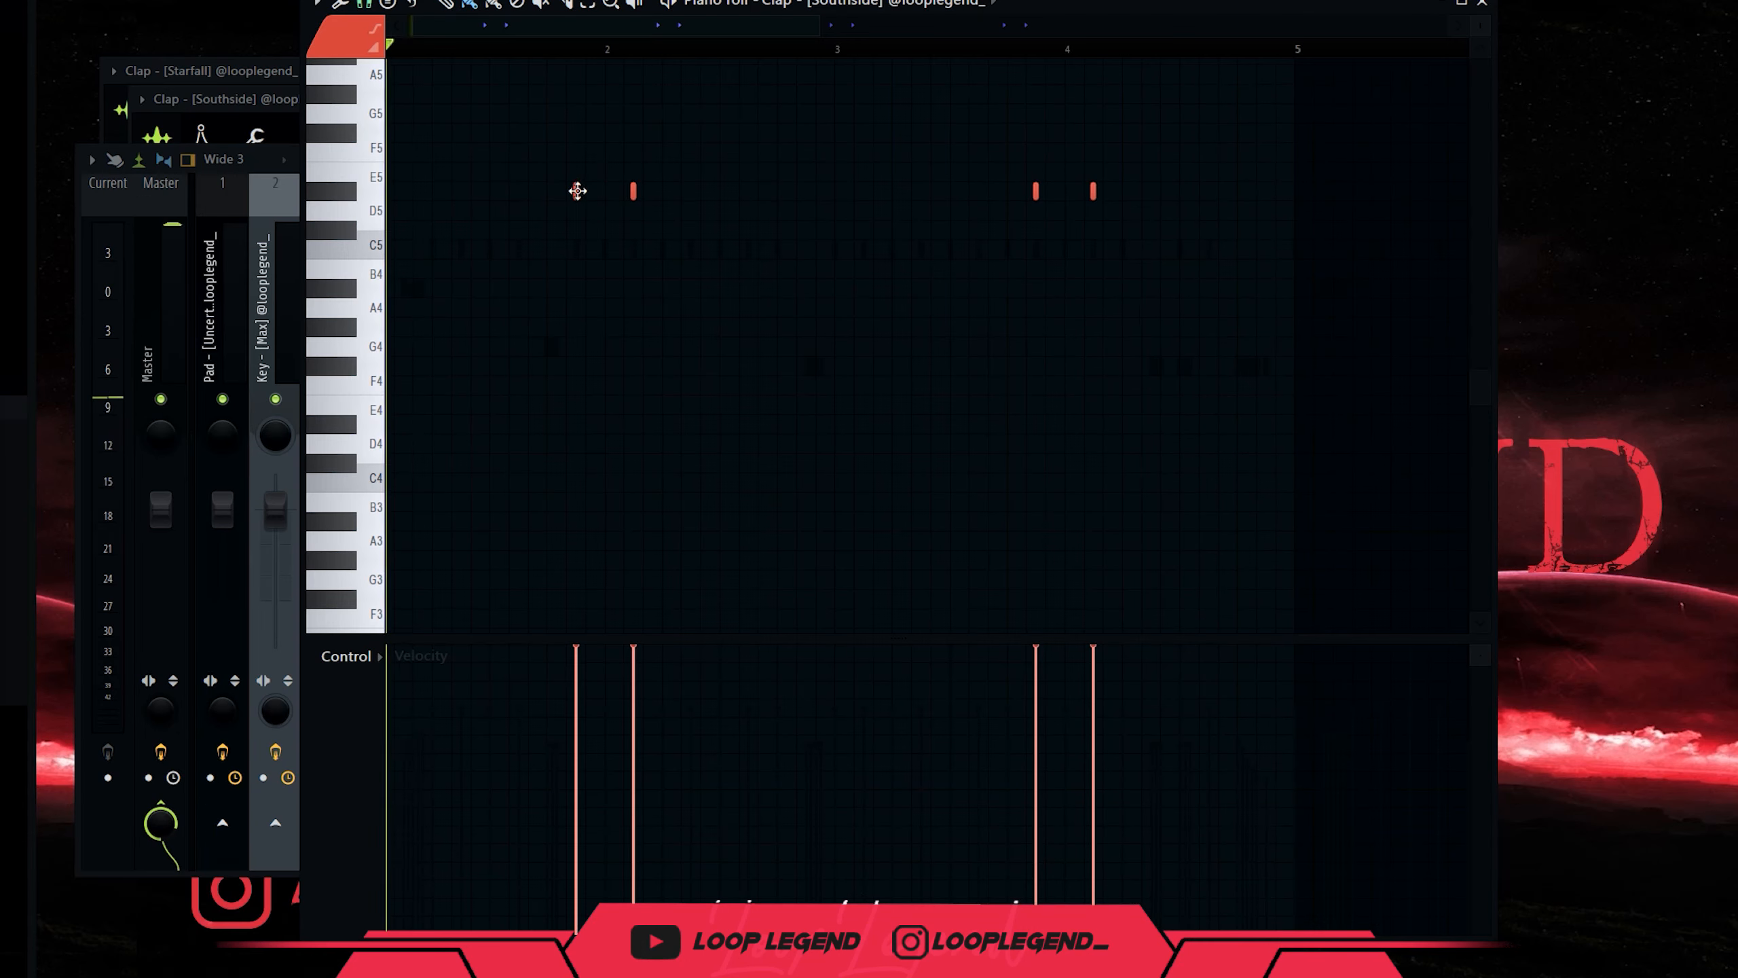
pyautogui.press('space')
# Paint two claps on D#5 and a five-note roll an octave up with fading velocities.
pyautogui.scroll(3, 712, 281)
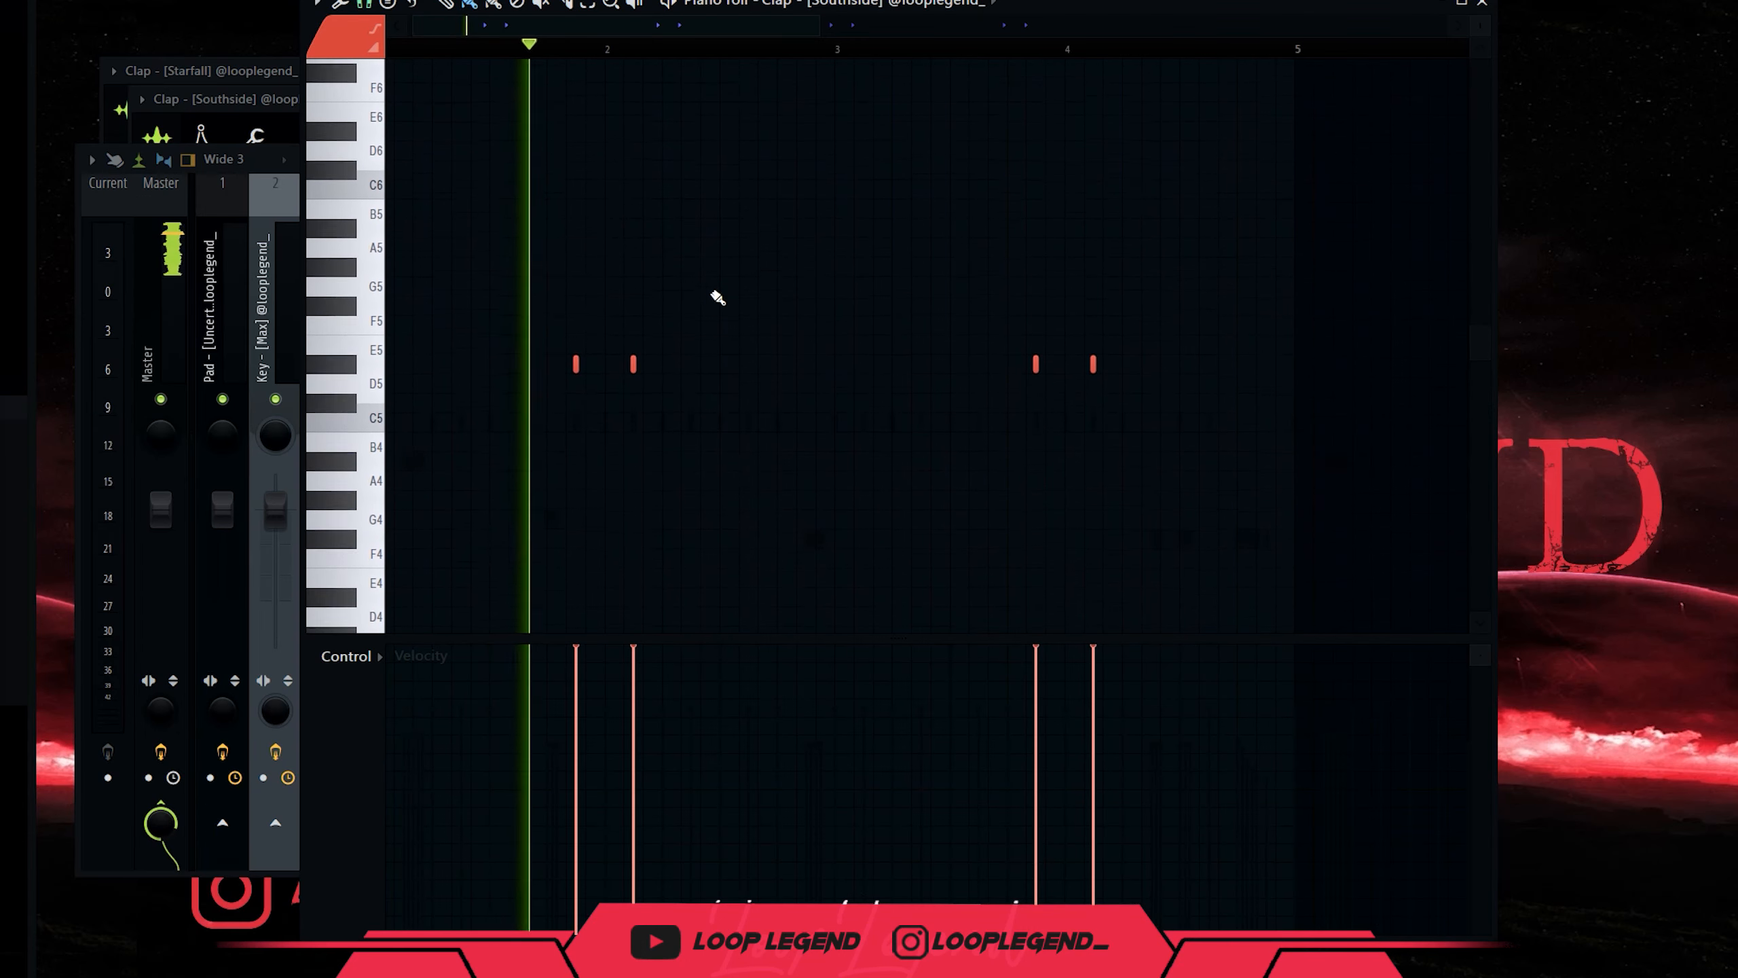
pyautogui.moveTo(797, 368); pyautogui.dragTo(804, 368)
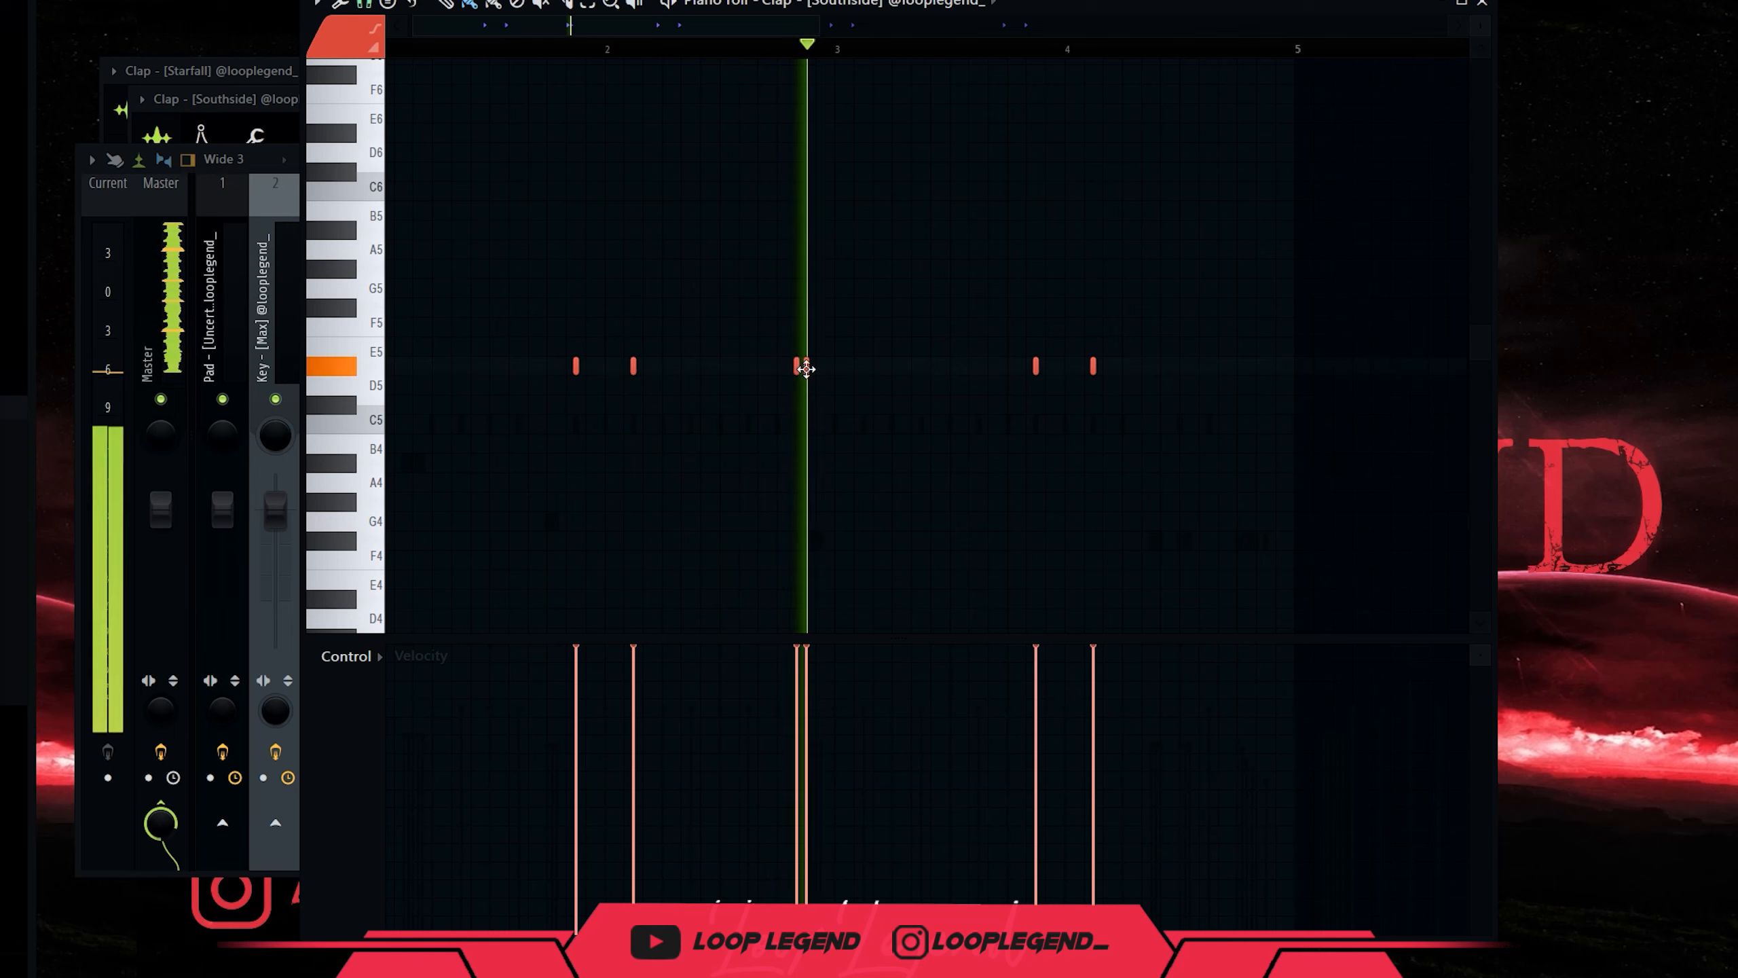
pyautogui.scroll(3, 1224, 493)
pyautogui.press('space')
pyautogui.moveTo(1275, 541)
pyautogui.mouseDown()
pyautogui.moveTo(1326, 542)
pyautogui.moveTo(1241, 498)
pyautogui.mouseUp()
pyautogui.hotkey('ctrl', 'Up')
pyautogui.moveTo(1357, 814); pyautogui.dragTo(1223, 696)
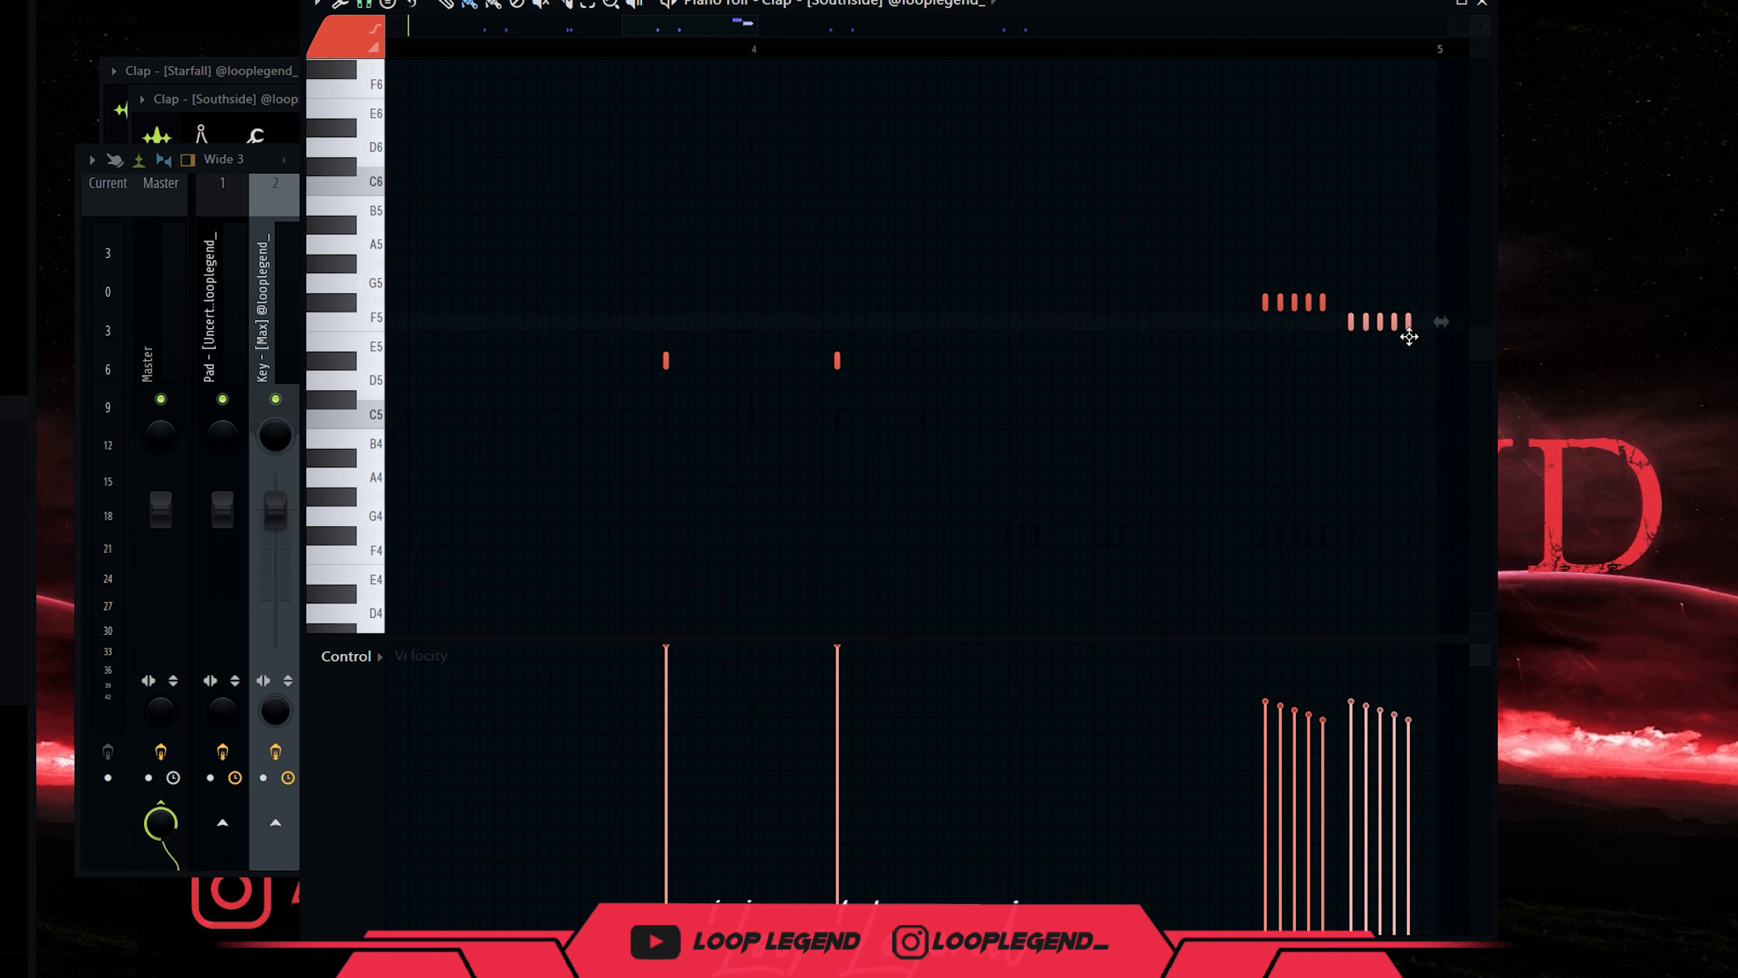
# Select and rearrange the eight roll notes, then add a softer clap on E5.
pyautogui.scroll(3, 1163, 326)
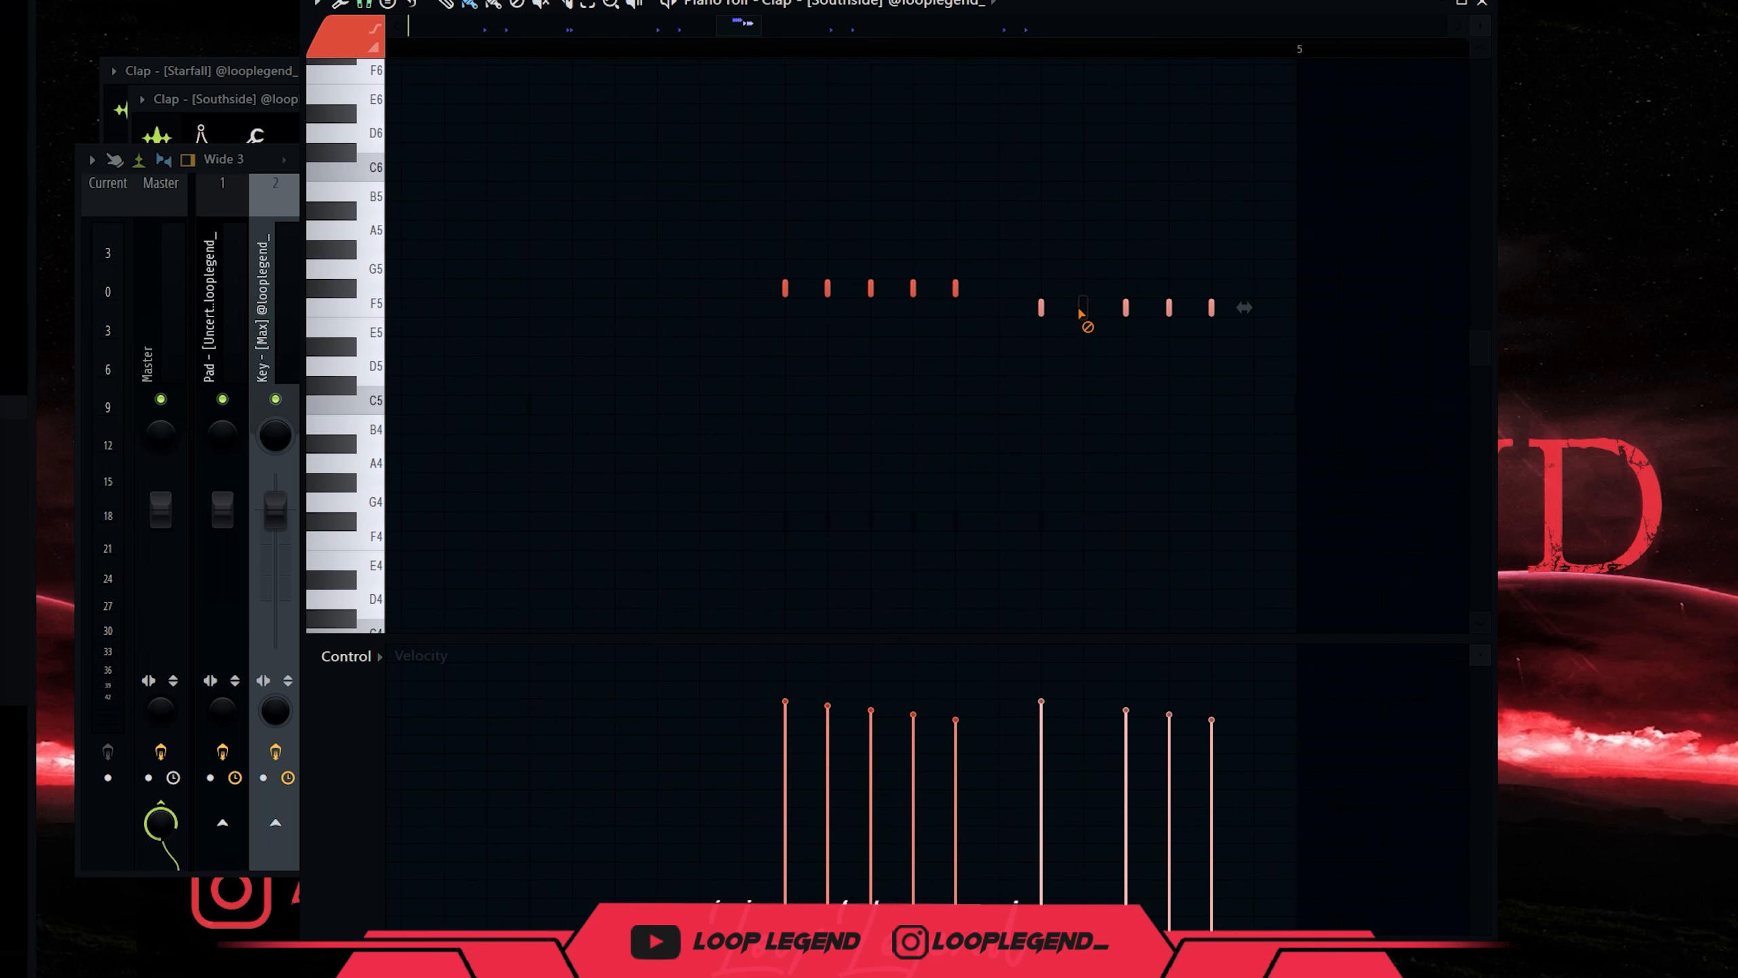
pyautogui.moveTo(1310, 446); pyautogui.dragTo(660, 120)
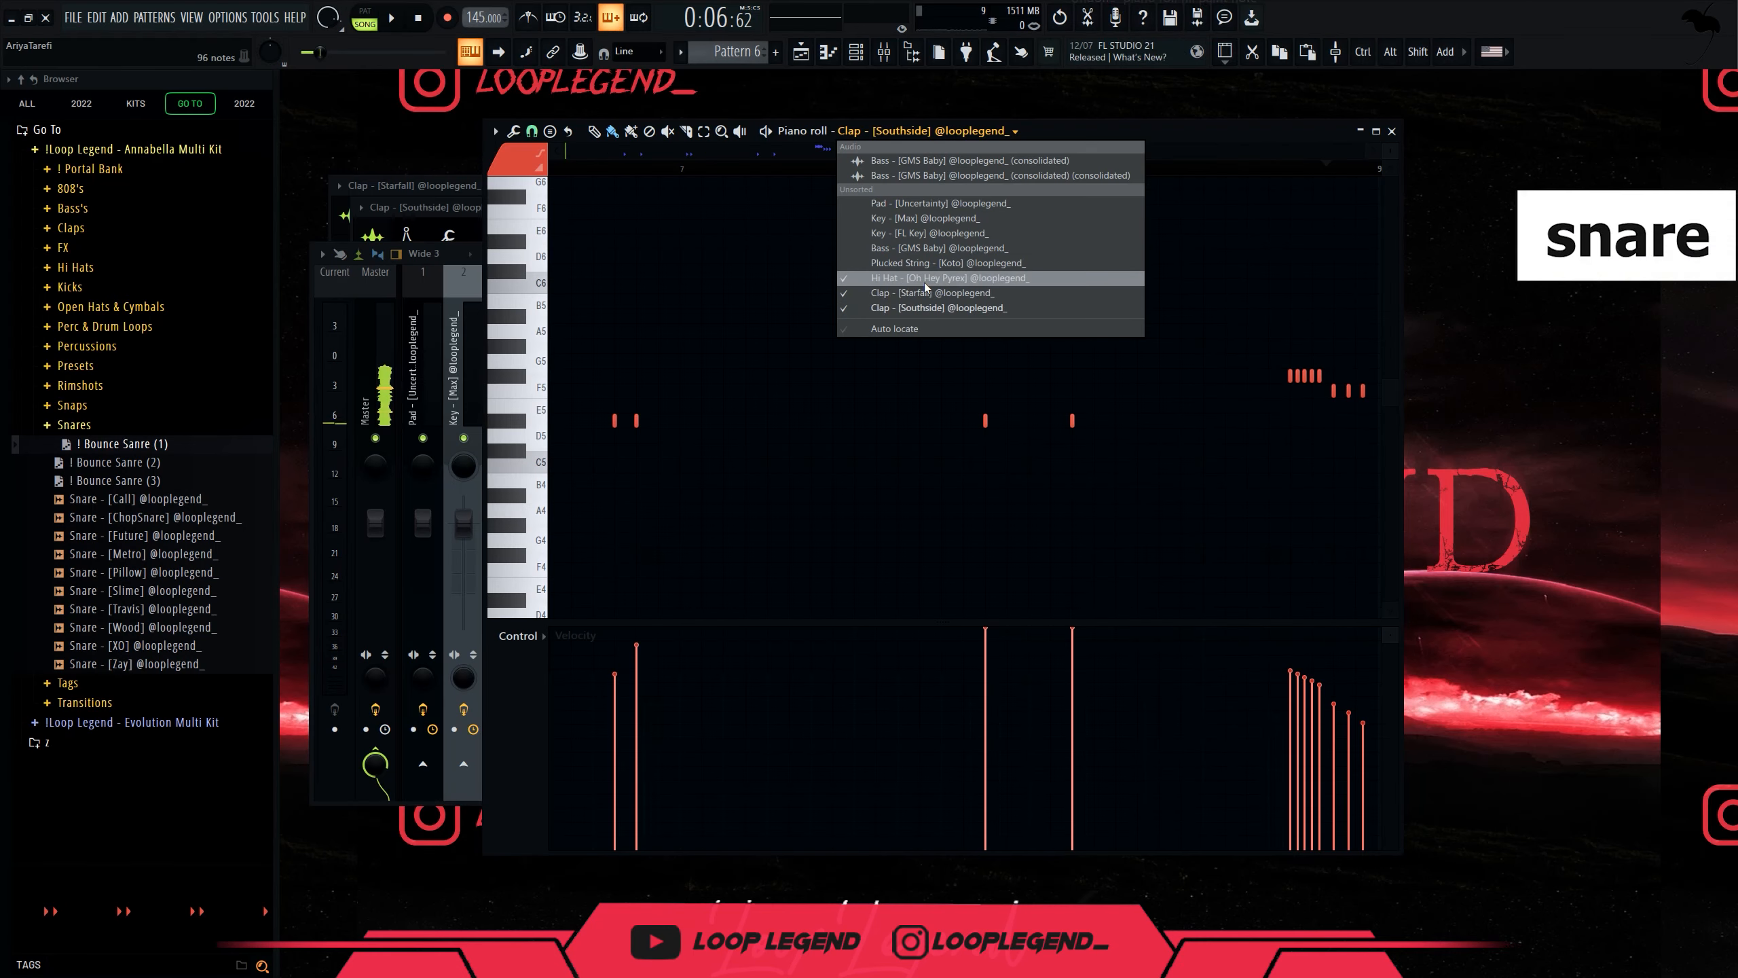
pyautogui.click(923, 279)
pyautogui.moveTo(1247, 358); pyautogui.dragTo(779, 620)
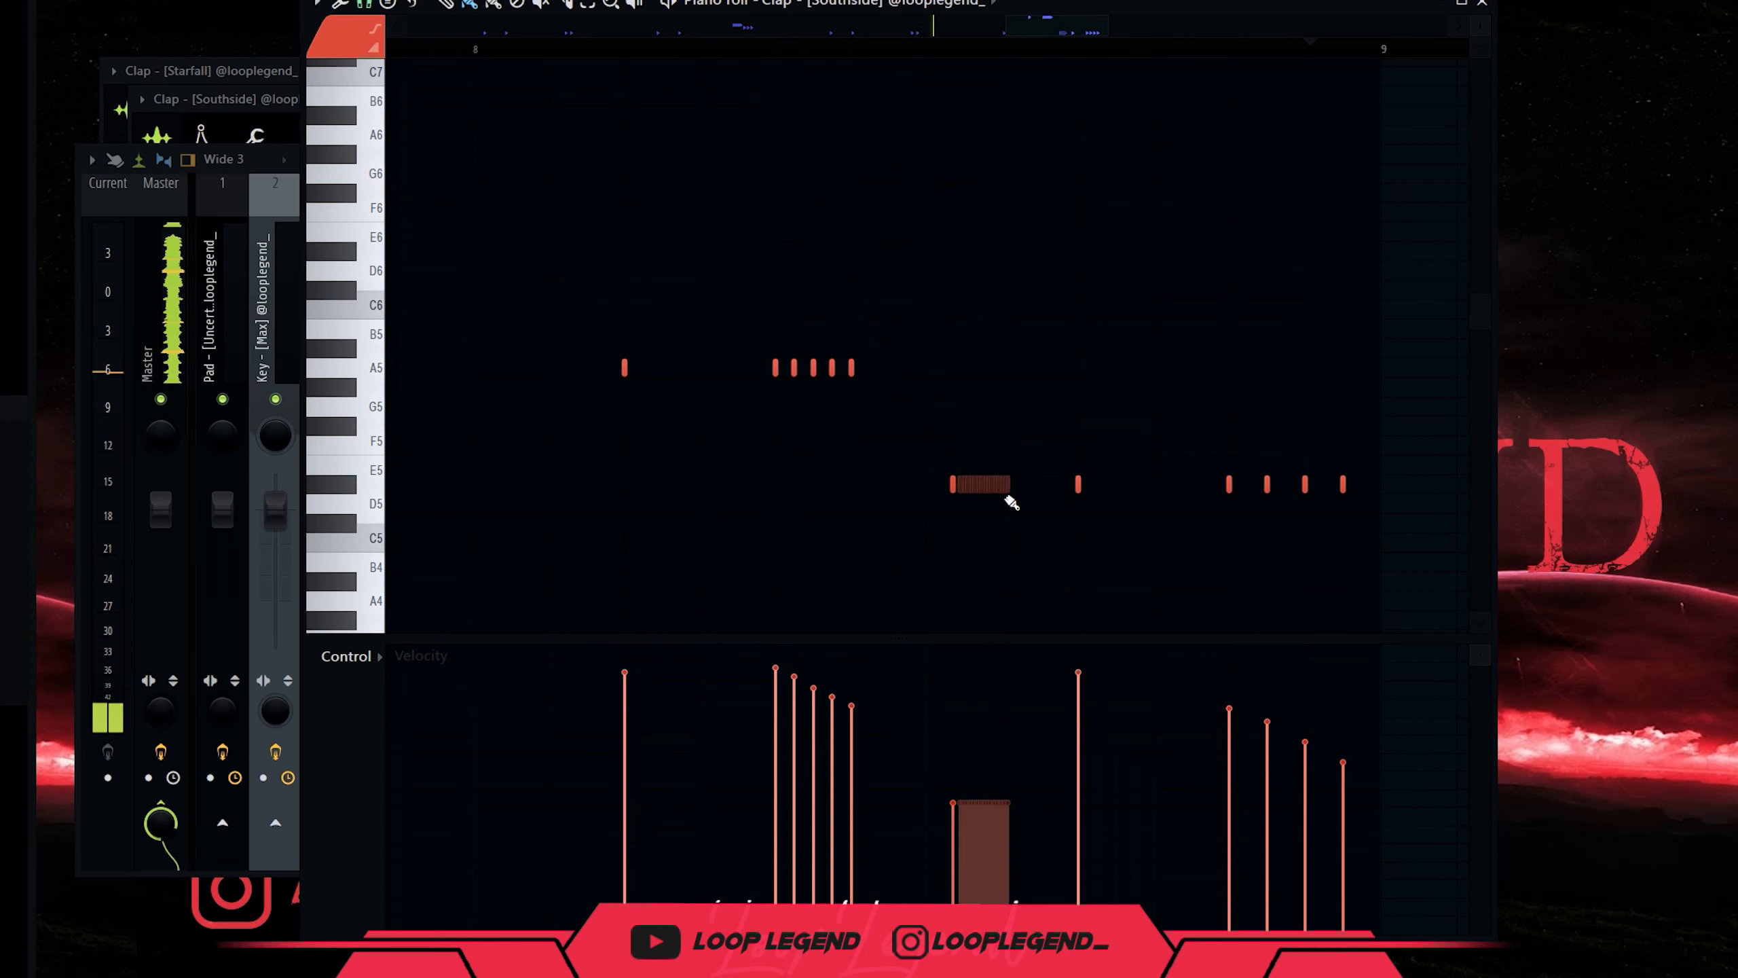
pyautogui.click(1002, 484)
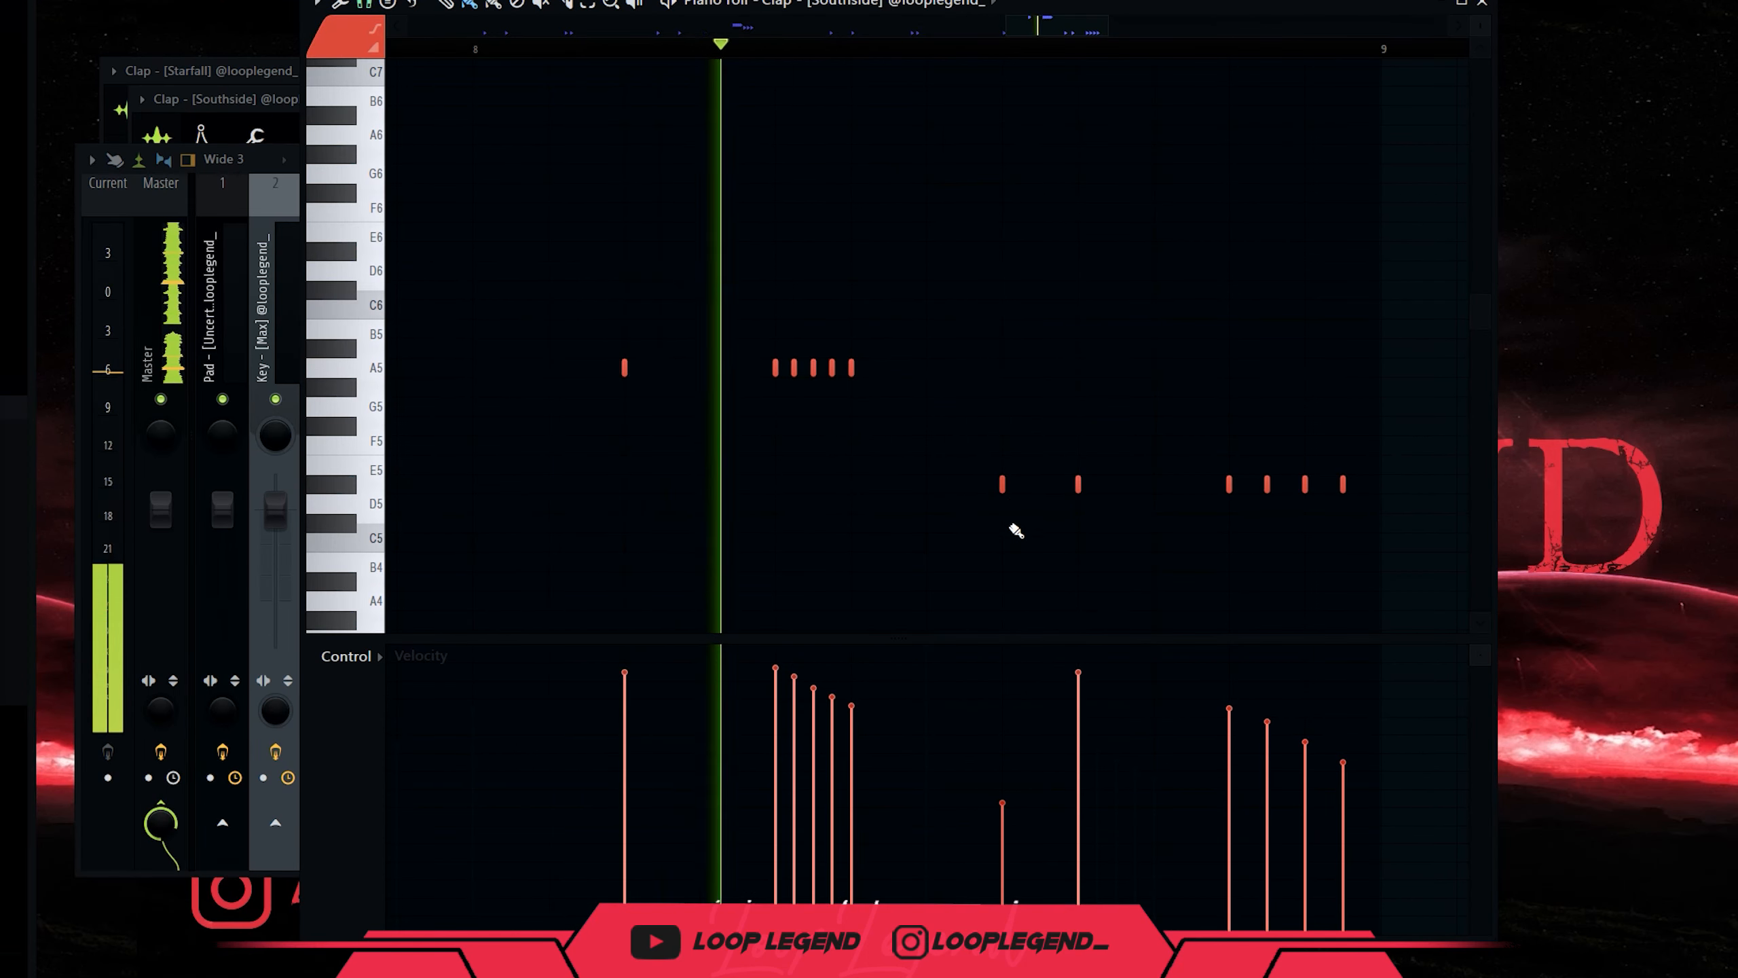
pyautogui.scroll(-2, 1010, 552)
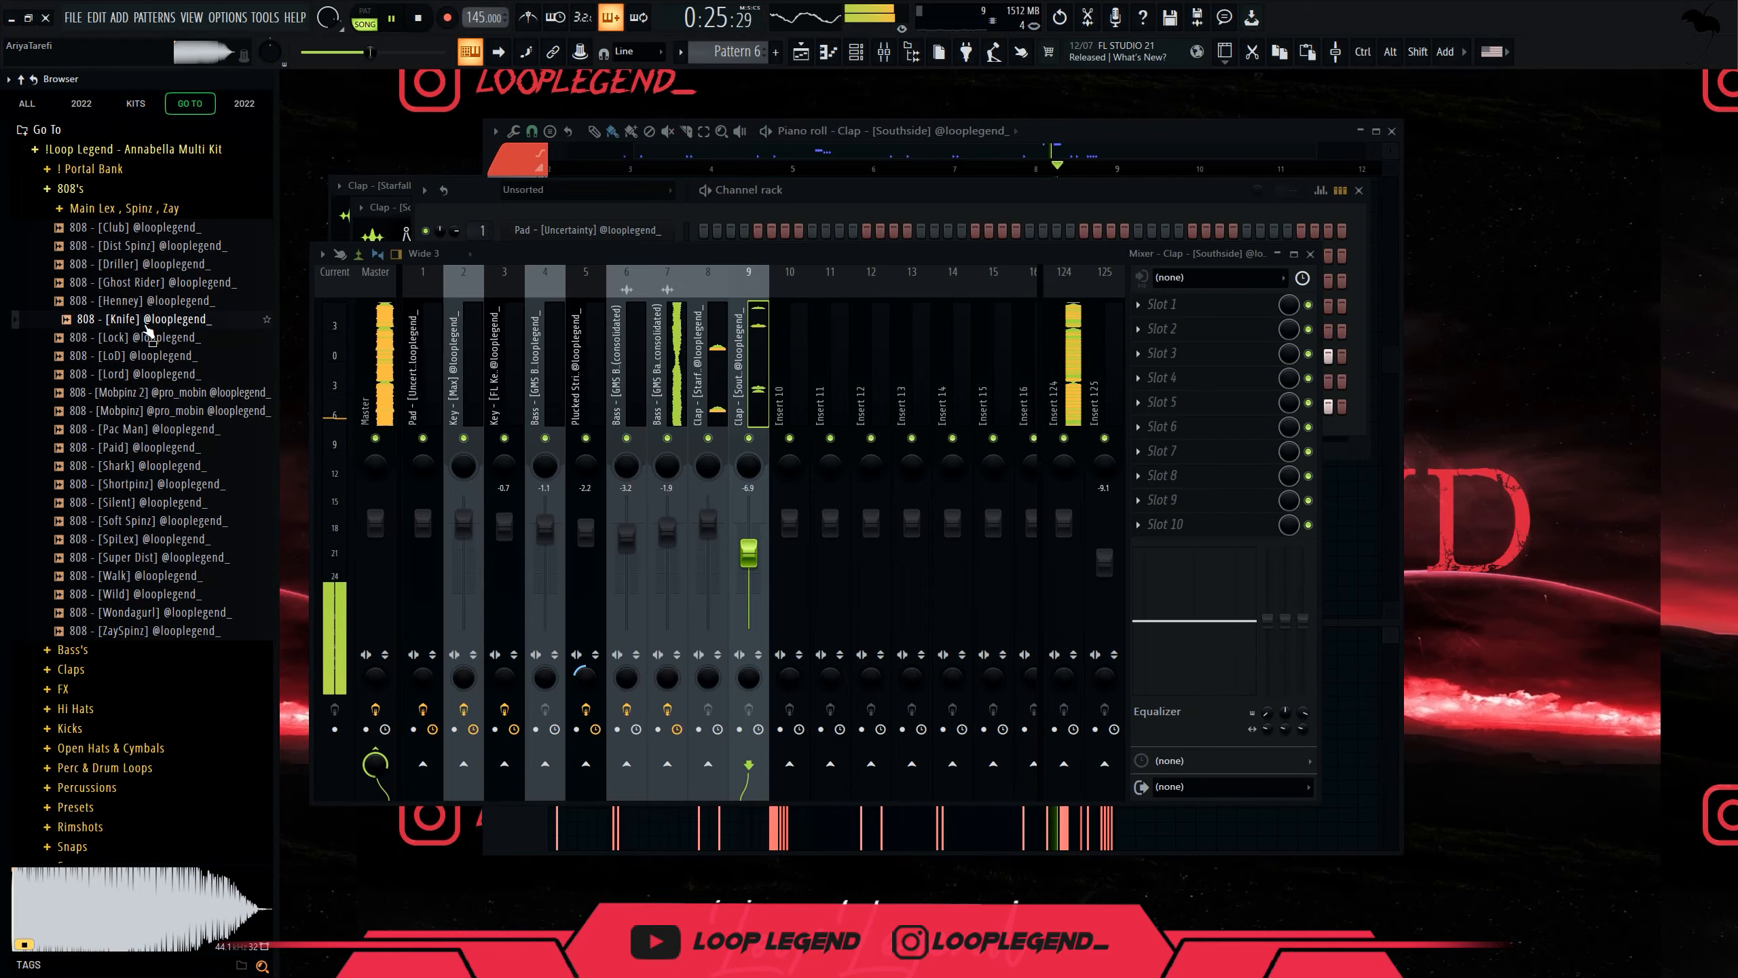
# Preview the 808 [Ghost Rider] sample and load it into a new channel's piano roll.
pyautogui.click(160, 282)
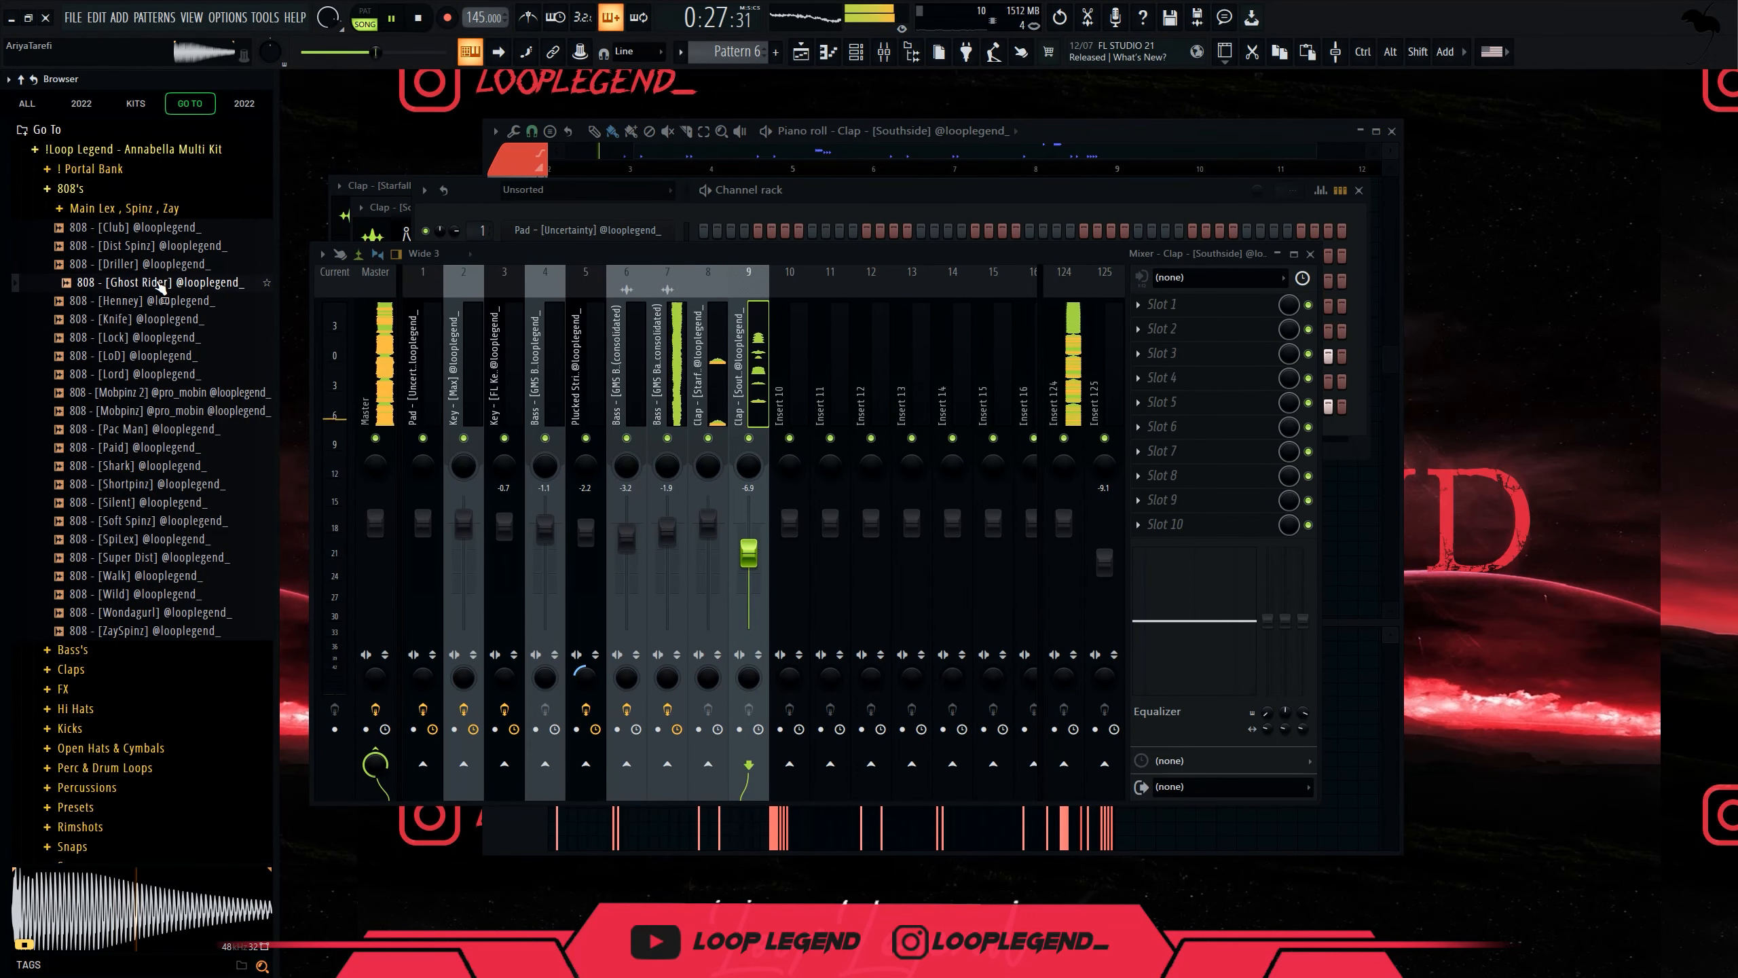
pyautogui.rightClick(161, 288)
pyautogui.click(176, 305)
pyautogui.press('F6')
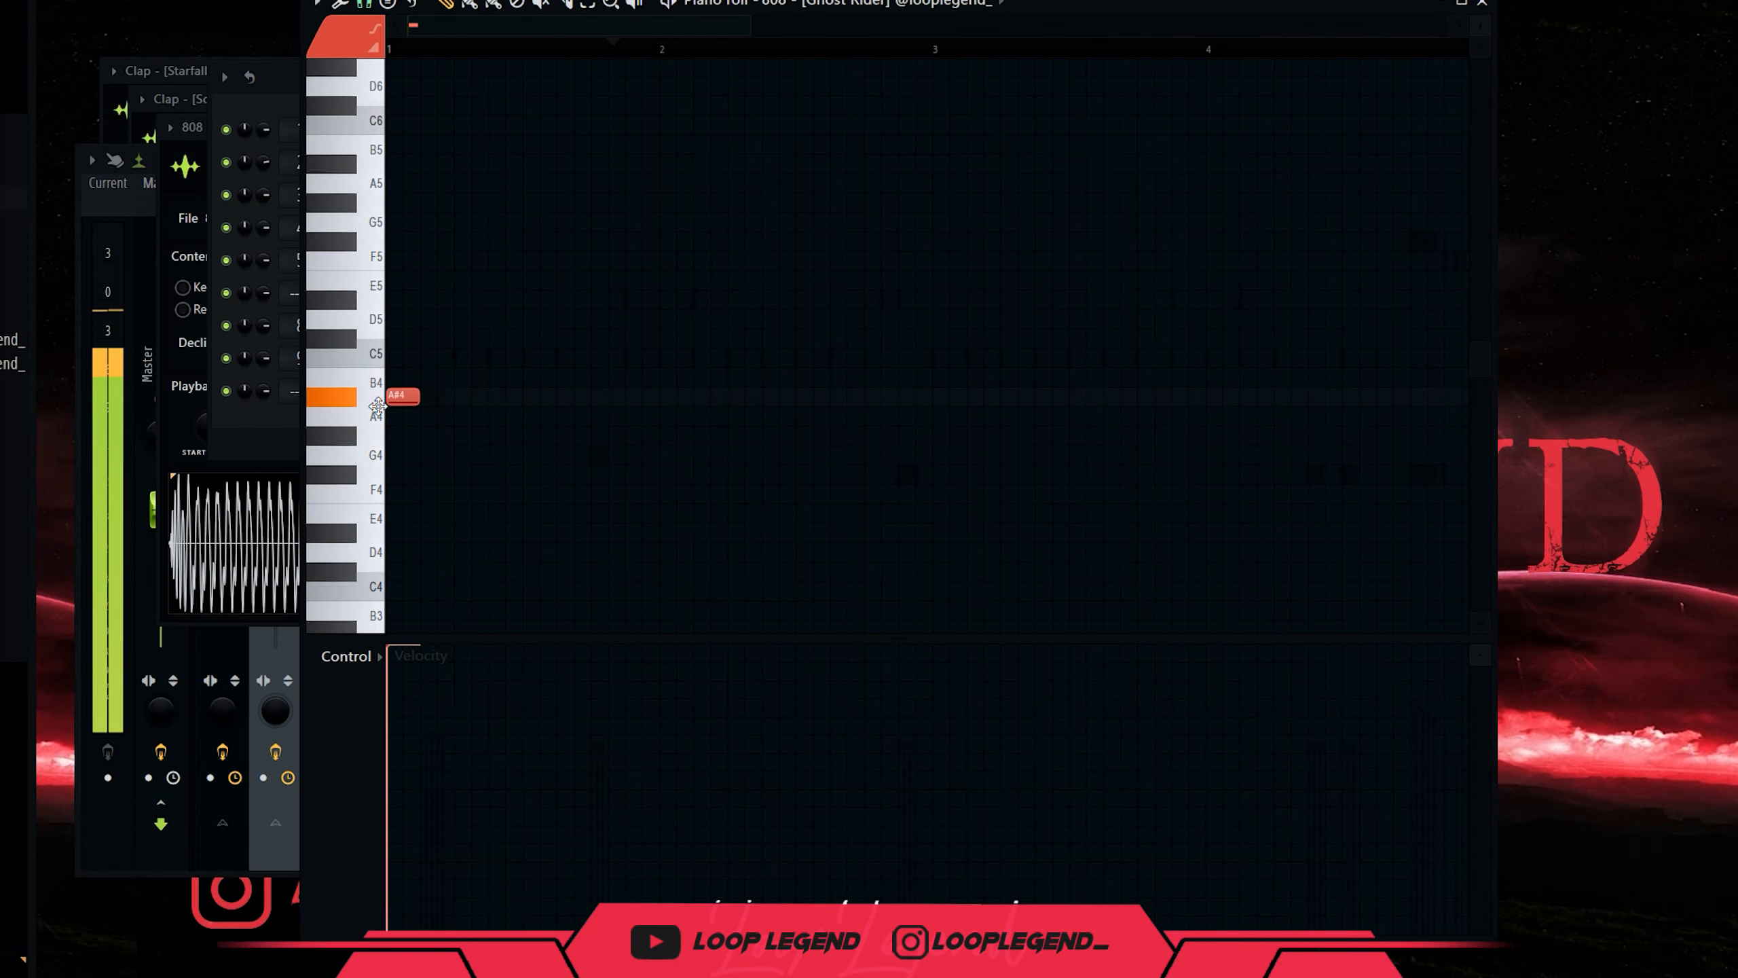
pyautogui.press('space')
# Paint A#4 808 notes, lowering the third note's velocity and nudging a bar-3 note earlier.
pyautogui.click(632, 395)
pyautogui.click(698, 395)
pyautogui.click(740, 396)
pyautogui.click(693, 711)
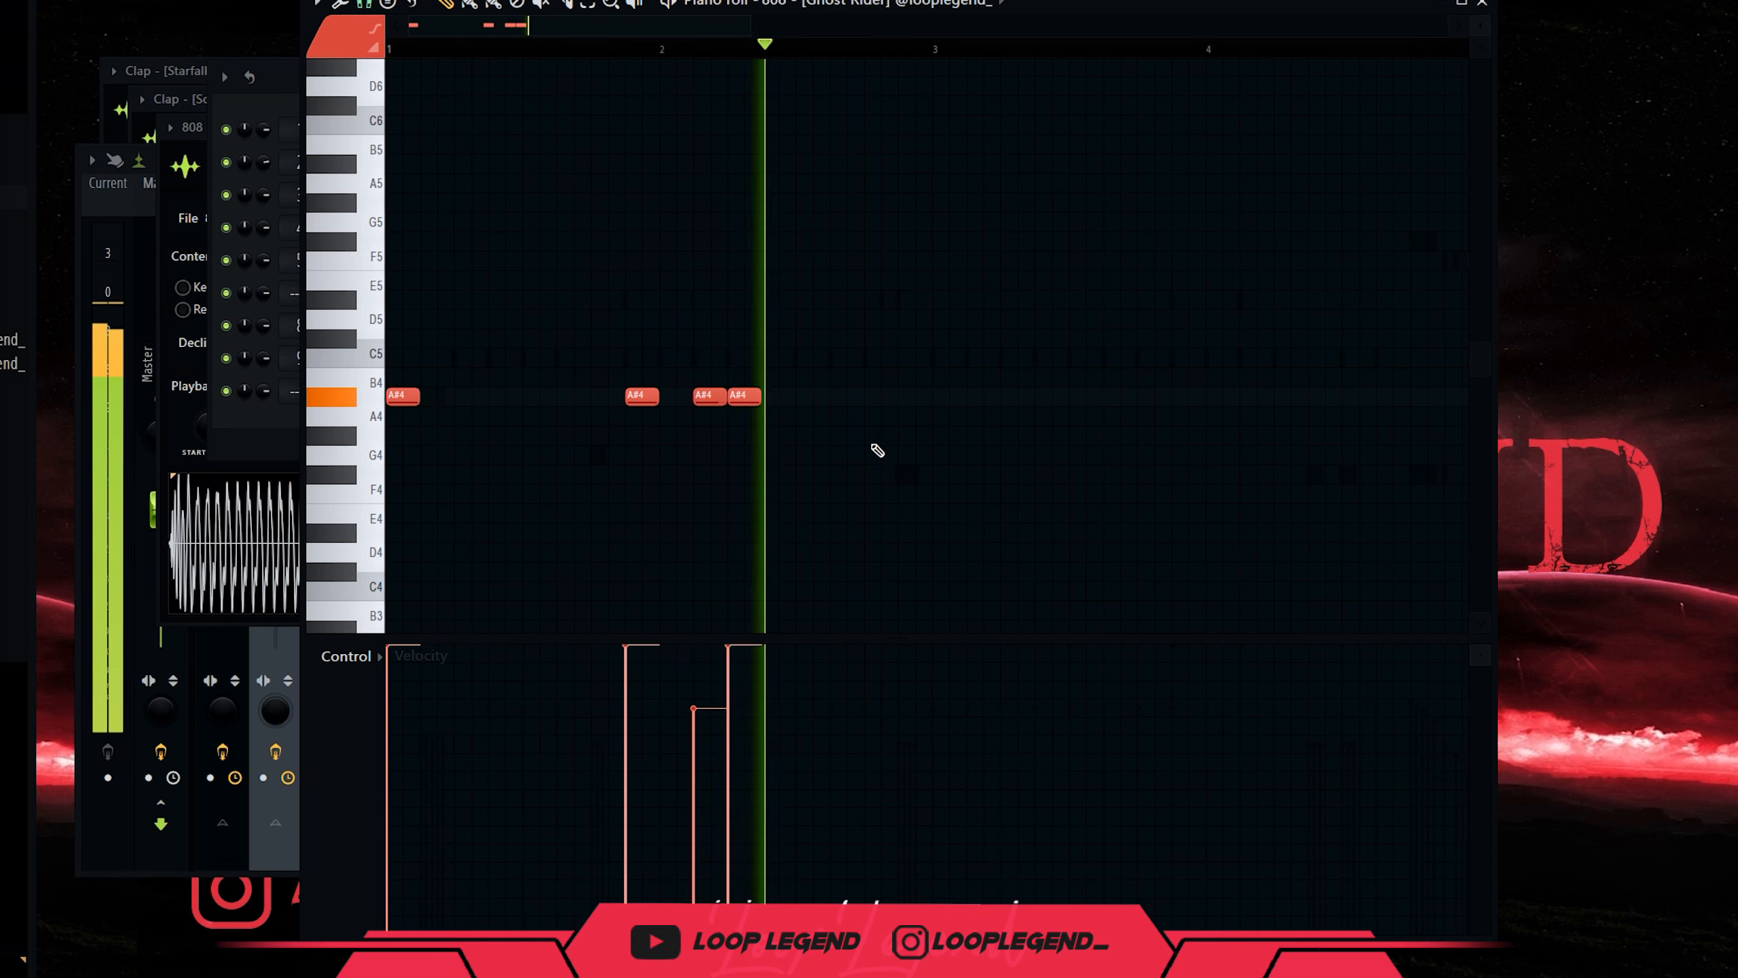
pyautogui.scroll(-3, 717, 400)
pyautogui.click(695, 396)
pyautogui.moveTo(695, 396); pyautogui.dragTo(677, 391)
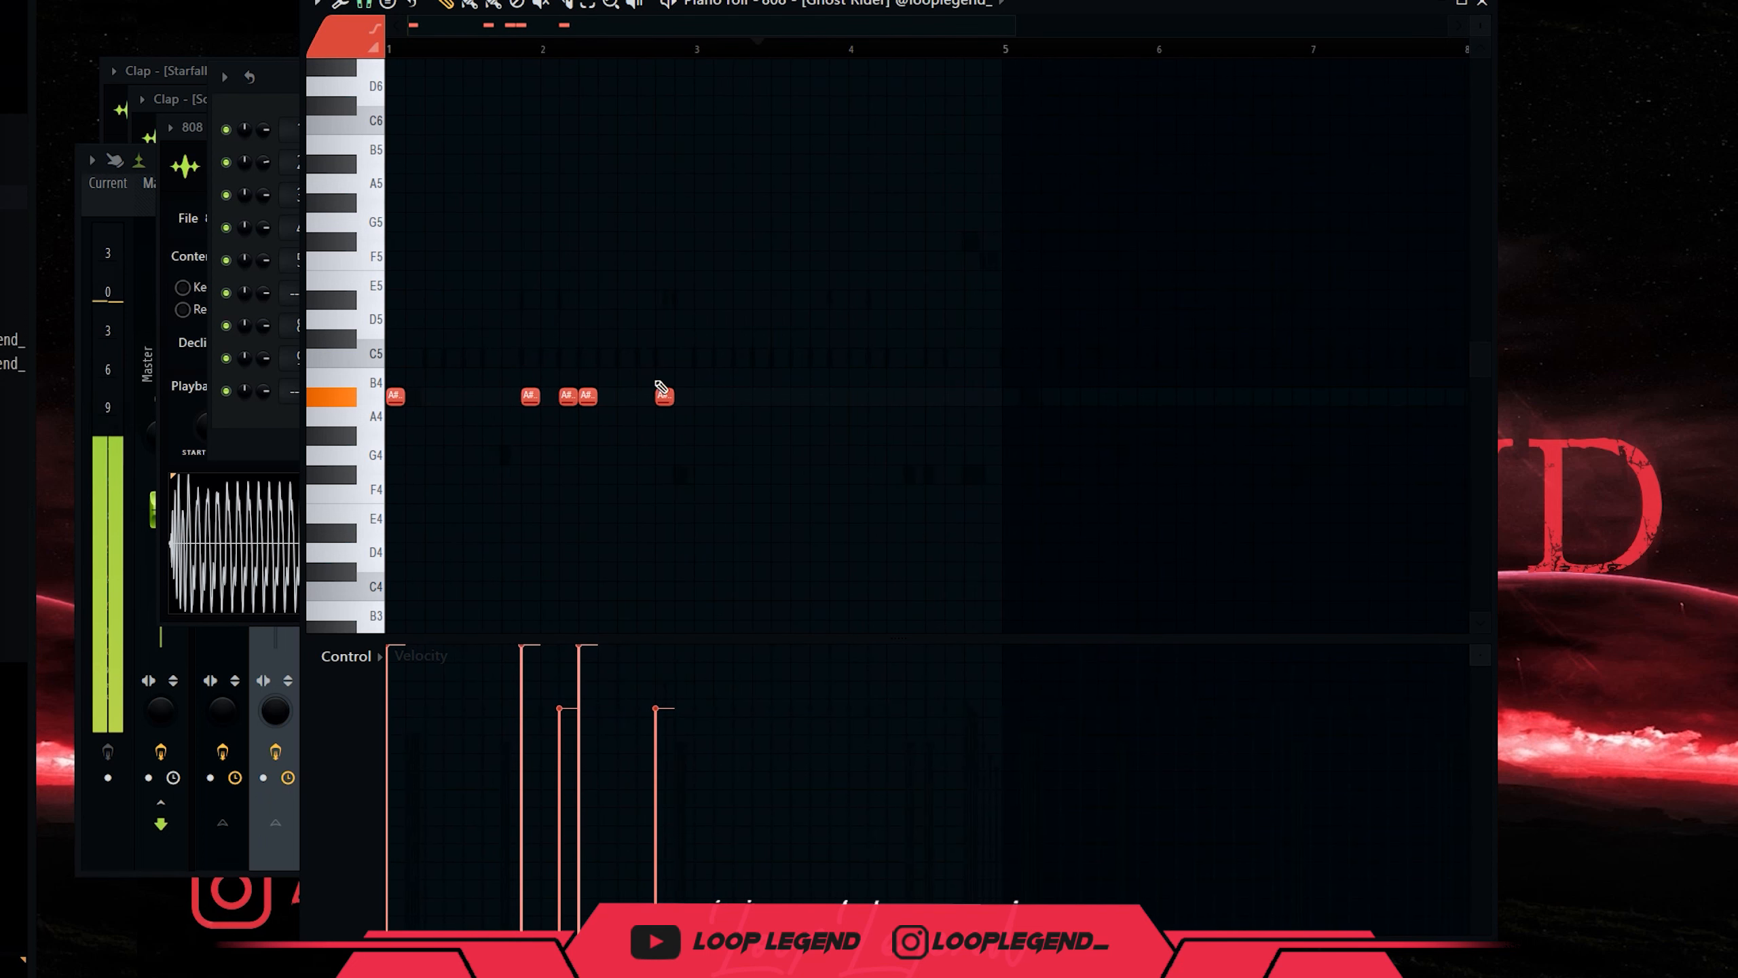
pyautogui.scroll(3, 660, 387)
pyautogui.press('space')
# Delete the bar-3 A#4 note, make the notes legato, duplicate the pattern and shorten them.
pyautogui.moveTo(742, 375); pyautogui.dragTo(674, 712)
pyautogui.press('Delete')
pyautogui.hotkey('ctrl', 'l')
pyautogui.rightClick(887, 354)
pyautogui.hotkey('ctrl', 'b')
pyautogui.hotkey('shift', 'd')
pyautogui.scroll(-8, 665, 546)
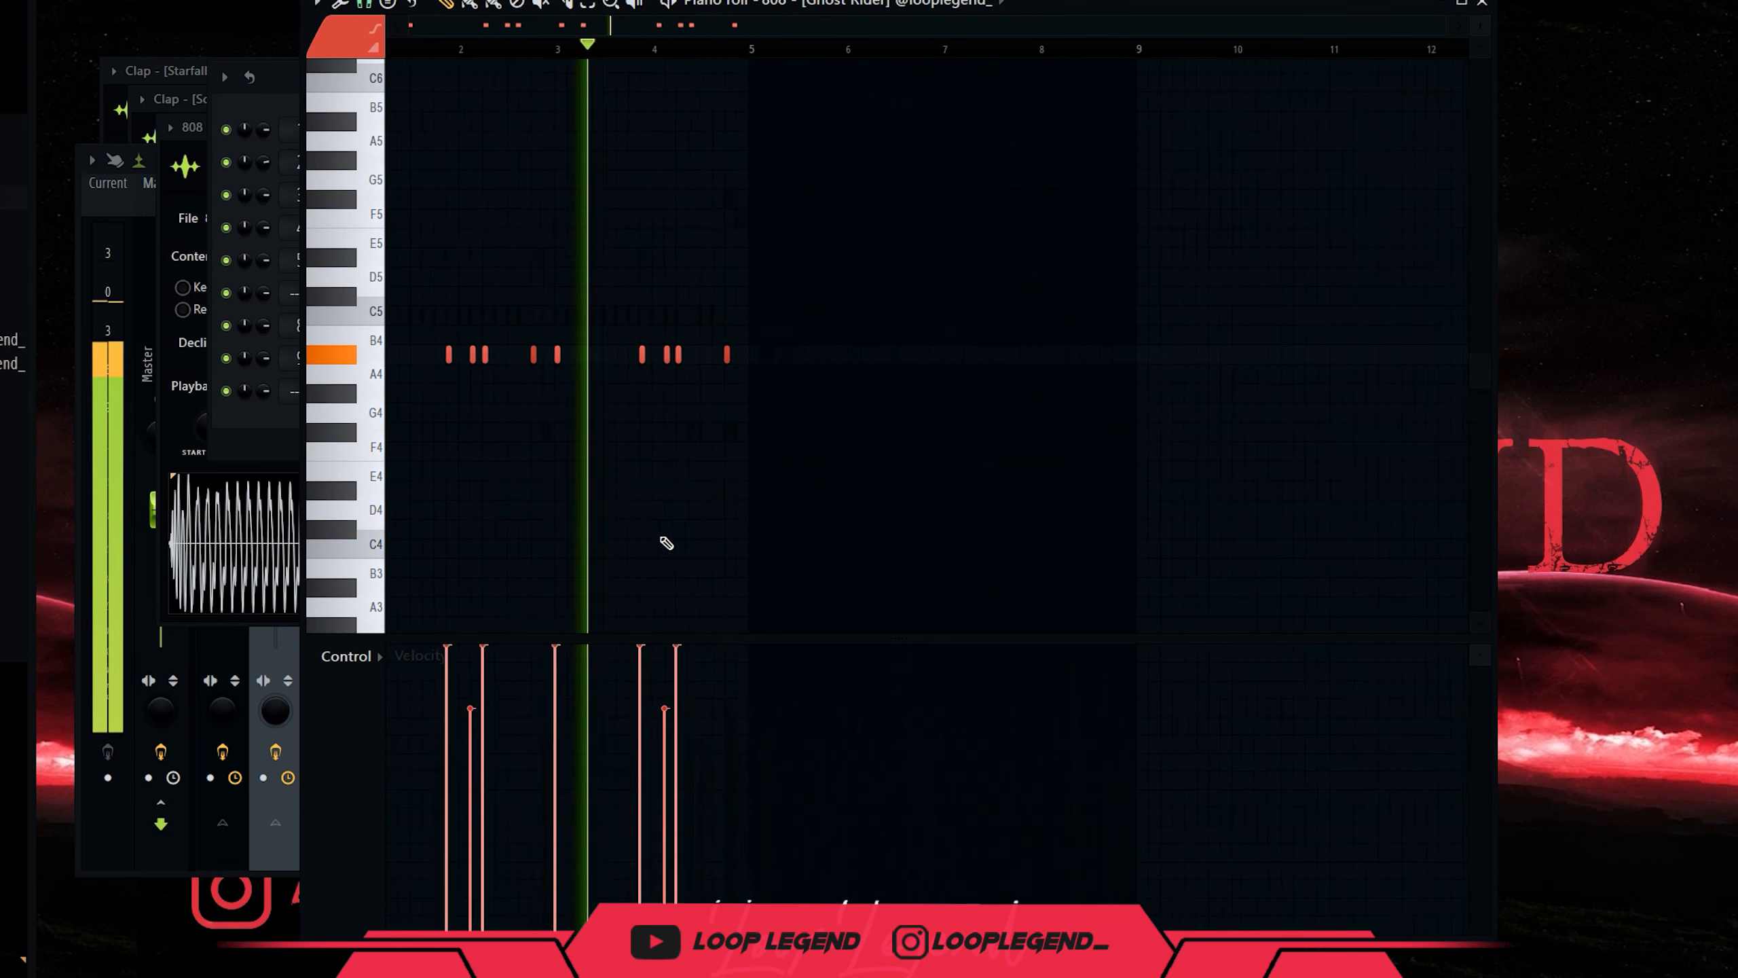
pyautogui.scroll(3, 643, 404)
pyautogui.scroll(-3, 648, 384)
pyautogui.moveTo(654, 374); pyautogui.dragTo(781, 396)
# Add higher F5 and F#5 notes over the A#4 bassline, ending on F#5.
pyautogui.press('space')
pyautogui.scroll(3, 557, 335)
pyautogui.press('space')
pyautogui.scroll(4, 780, 331)
pyautogui.moveTo(846, 330); pyautogui.dragTo(928, 441)
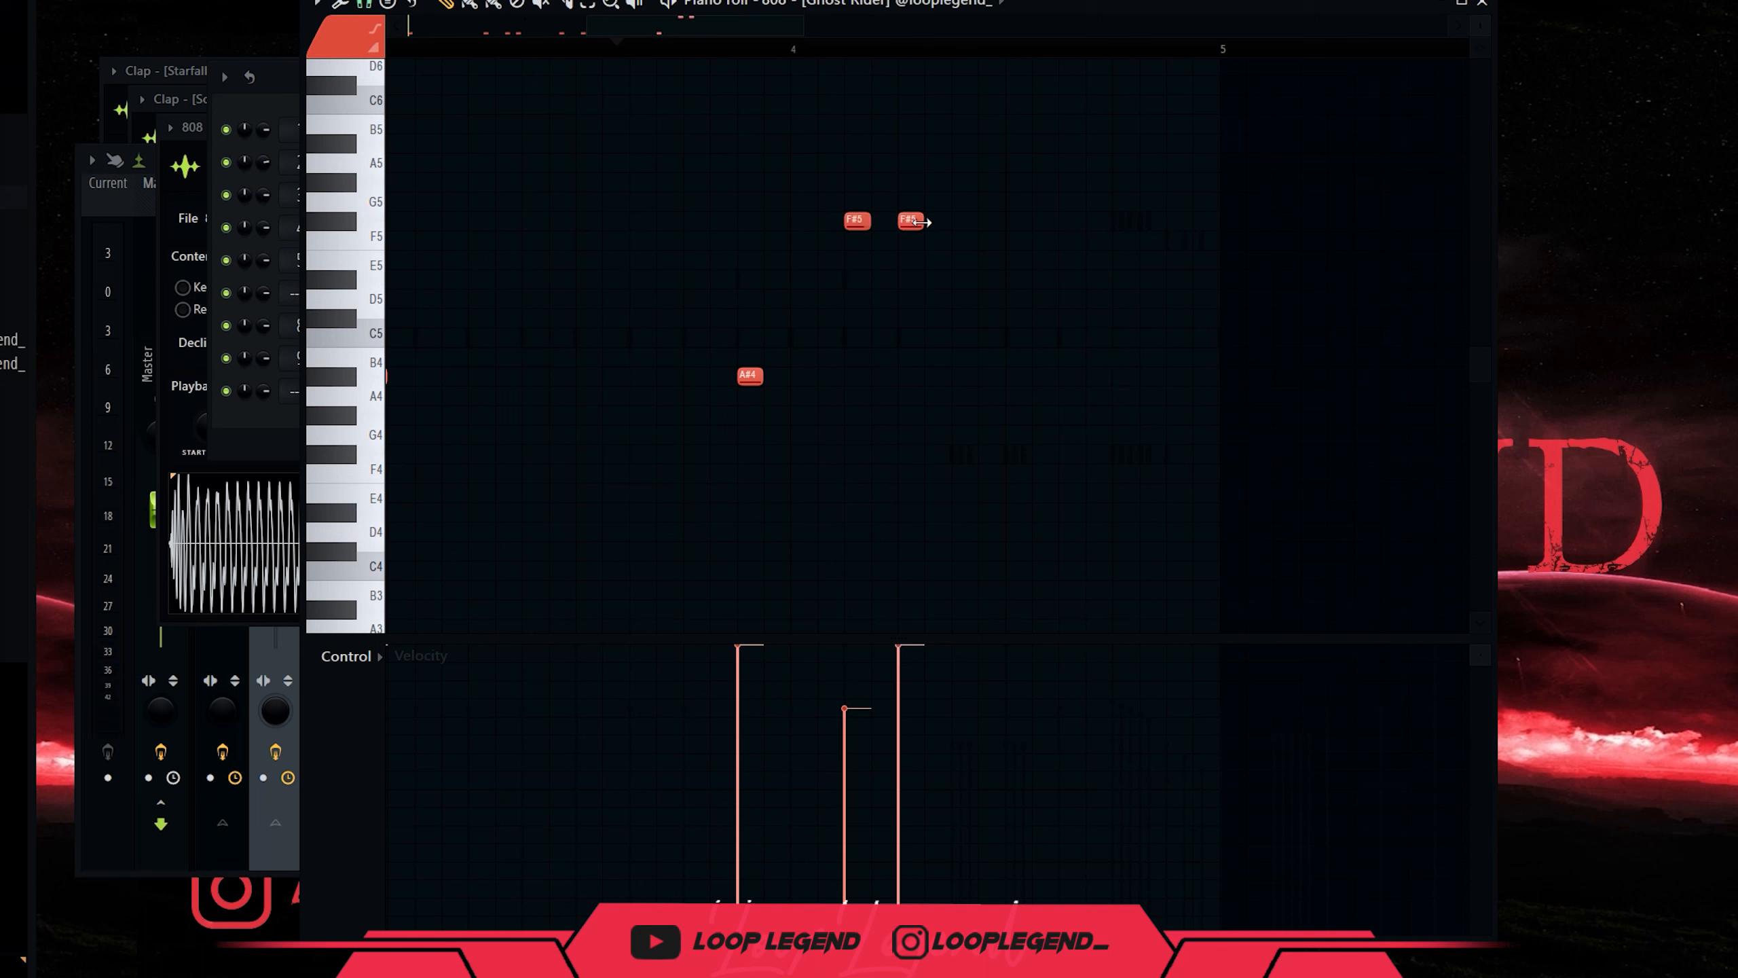
pyautogui.moveTo(1019, 220); pyautogui.dragTo(1045, 220)
pyautogui.press('Down')
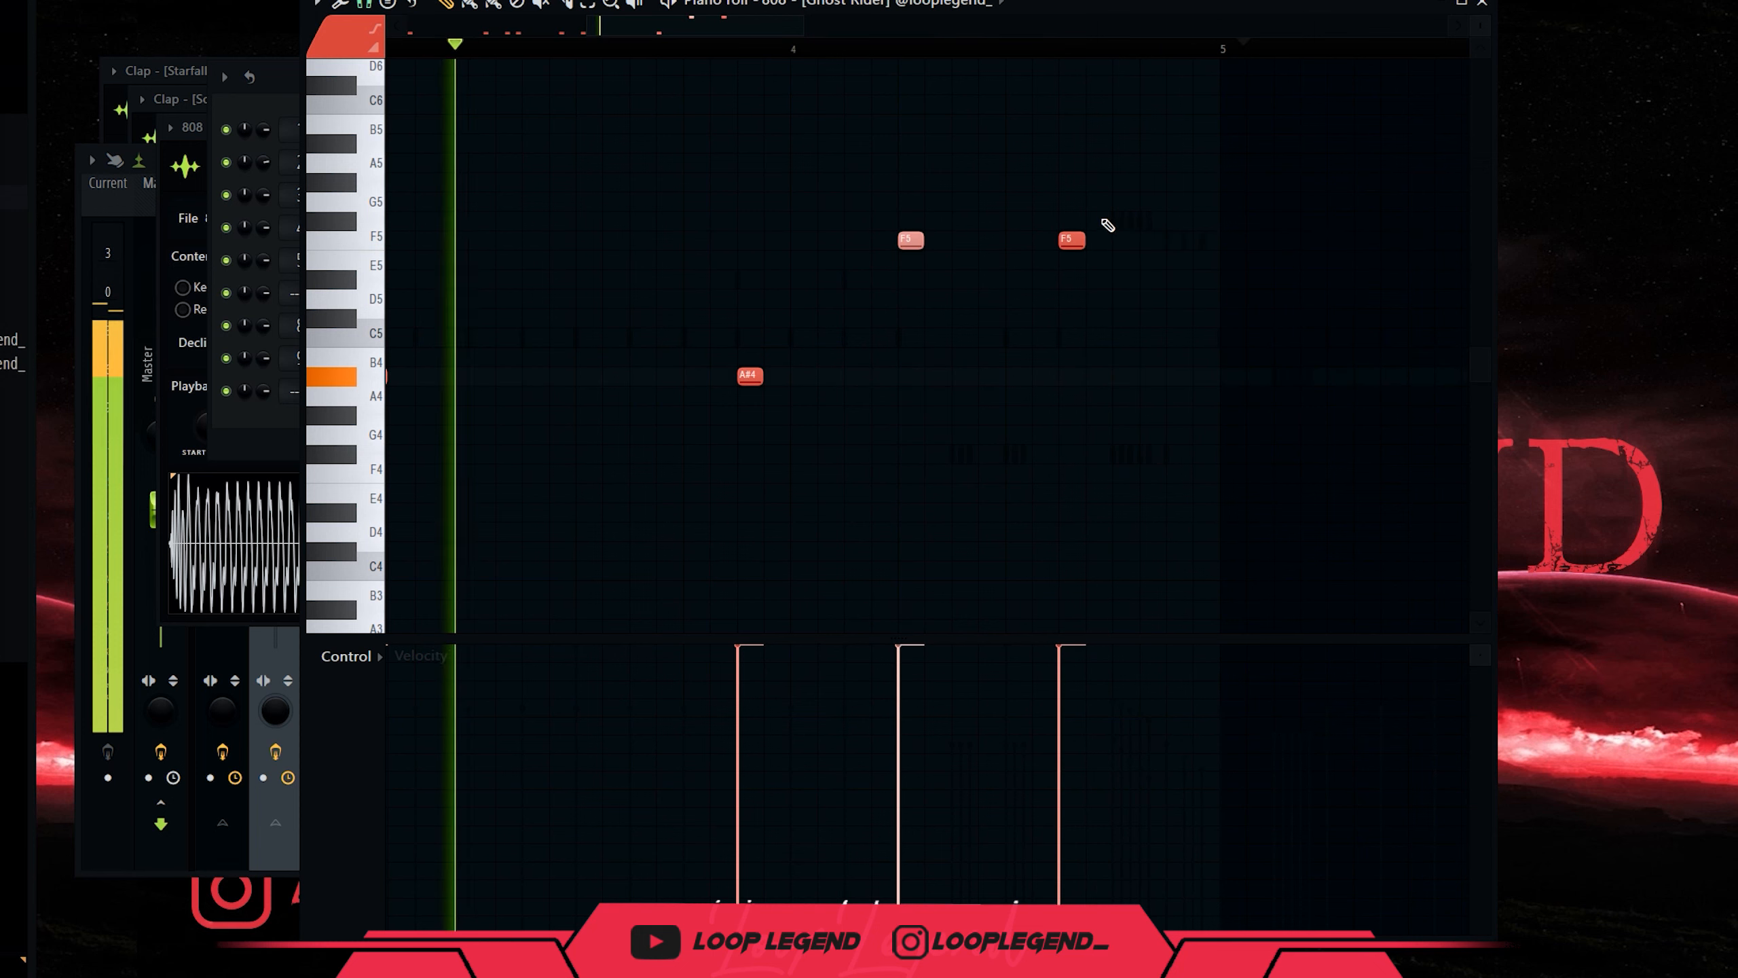
pyautogui.moveTo(1102, 219); pyautogui.dragTo(1042, 260)
pyautogui.hotkey('shift', 'Up')
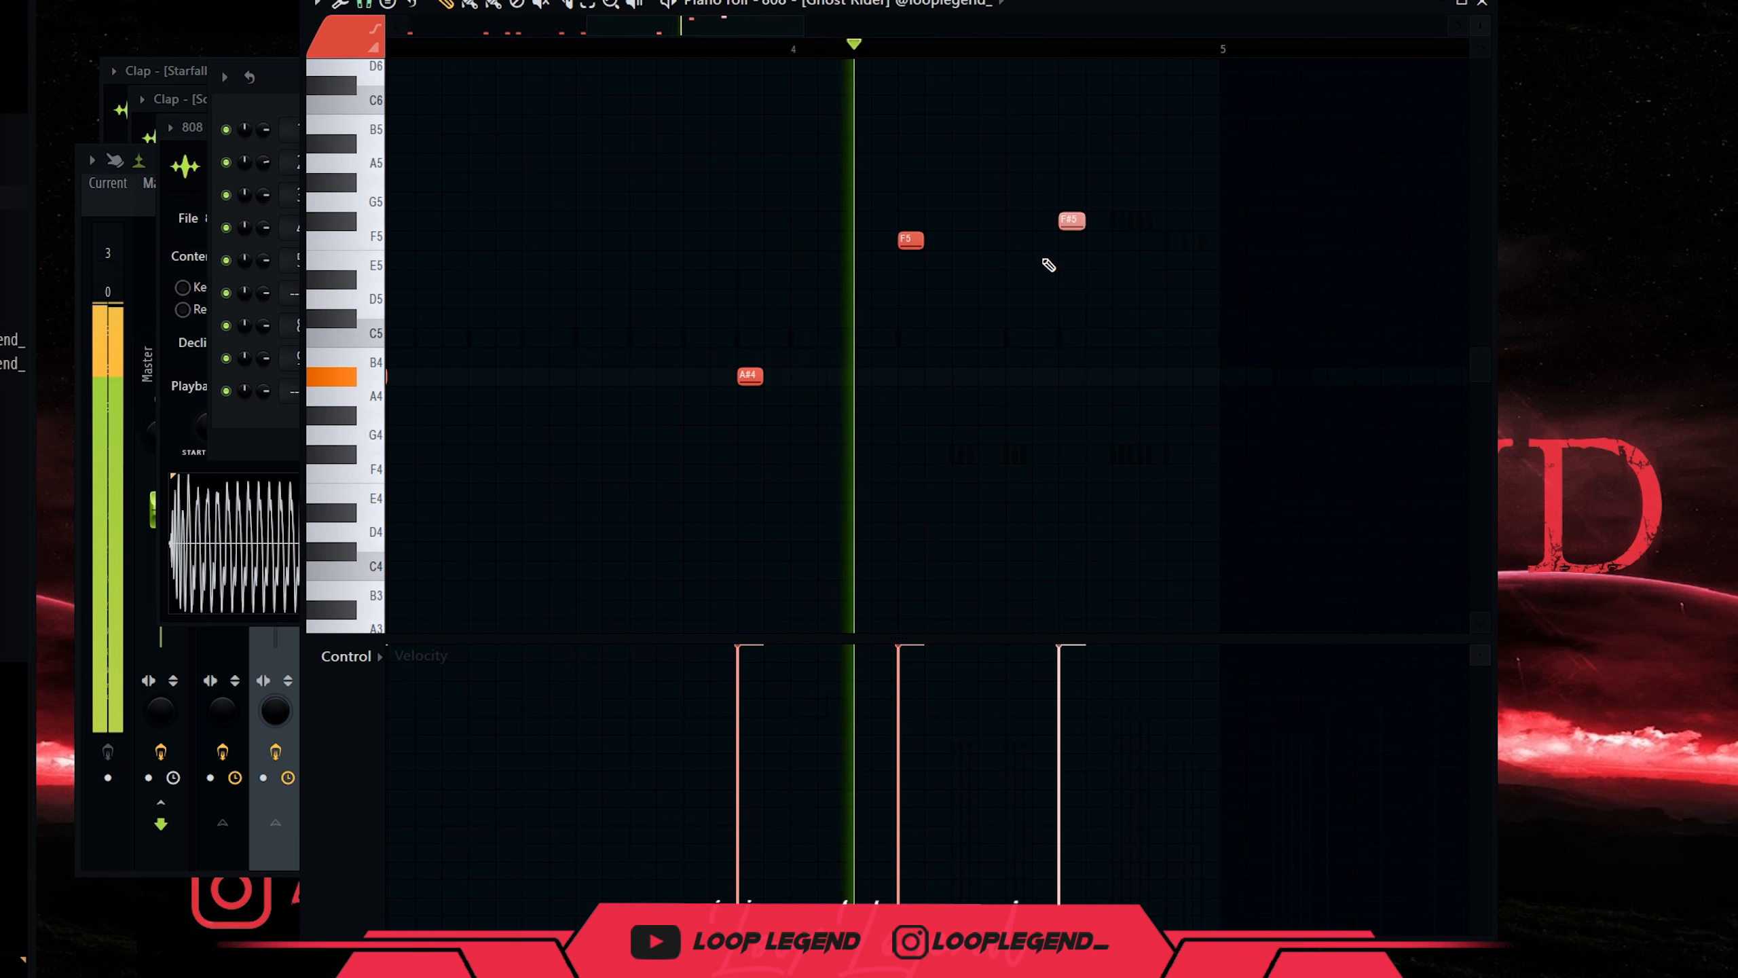
pyautogui.scroll(-3, 1052, 272)
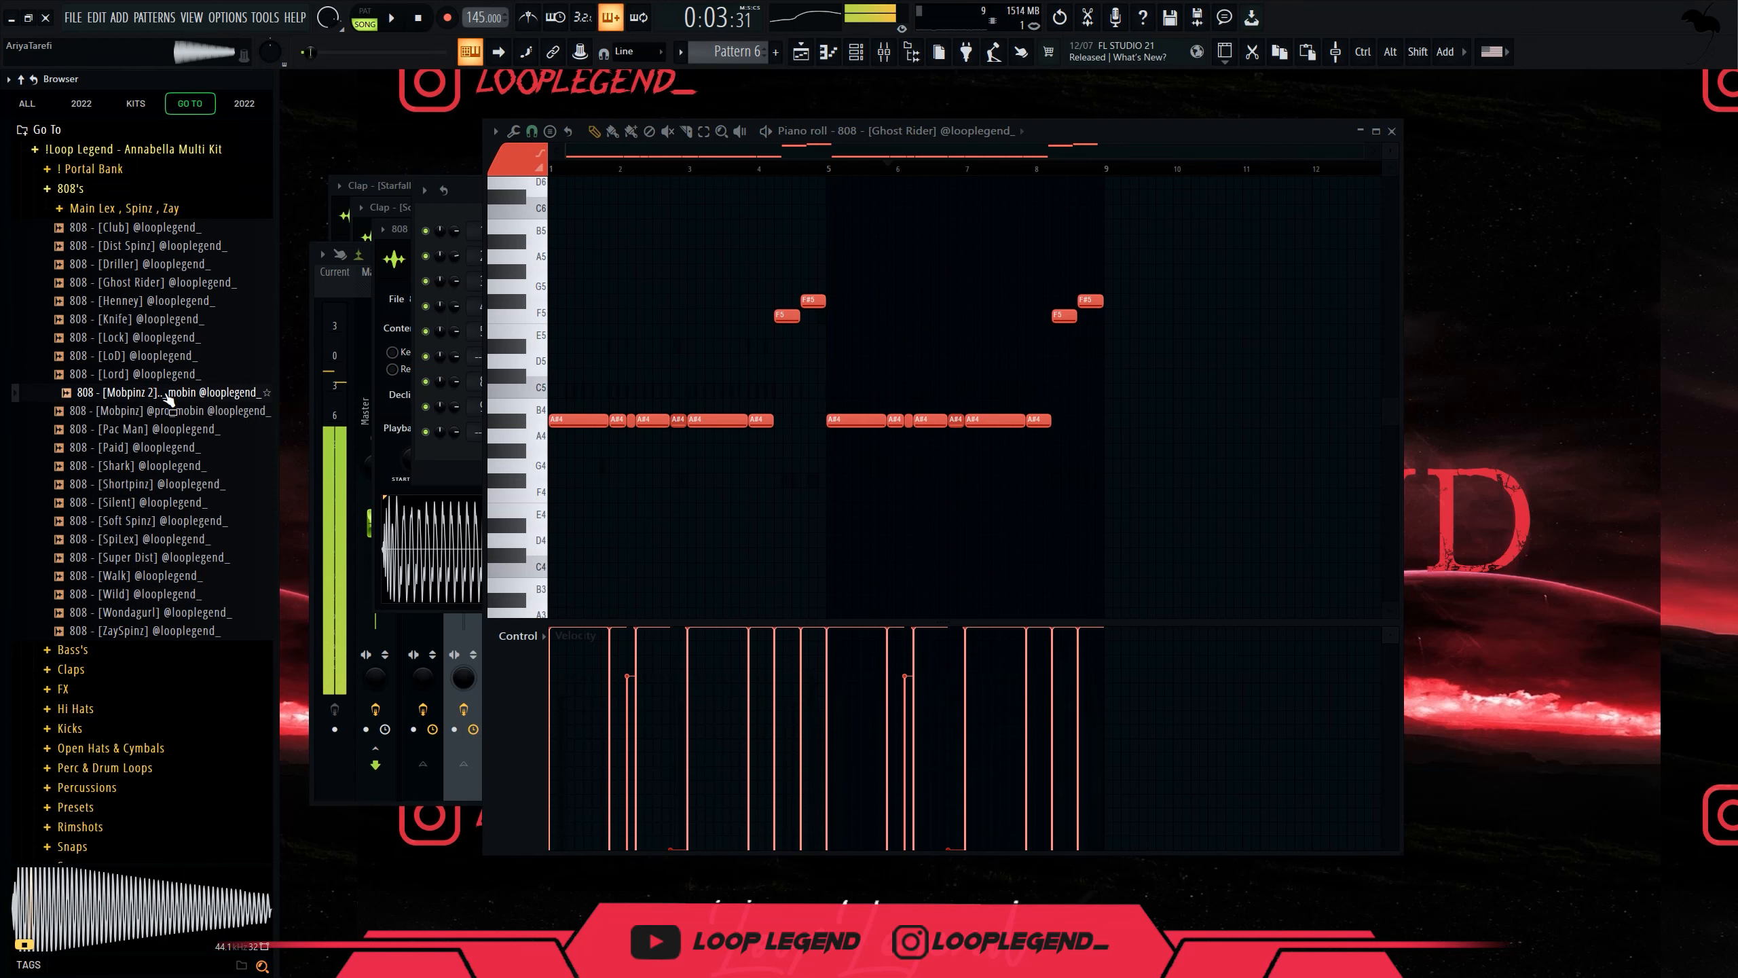
# Load the Mobpinz 2 808 into a new channel with its frequency balance at -84%.
pyautogui.rightClick(171, 396)
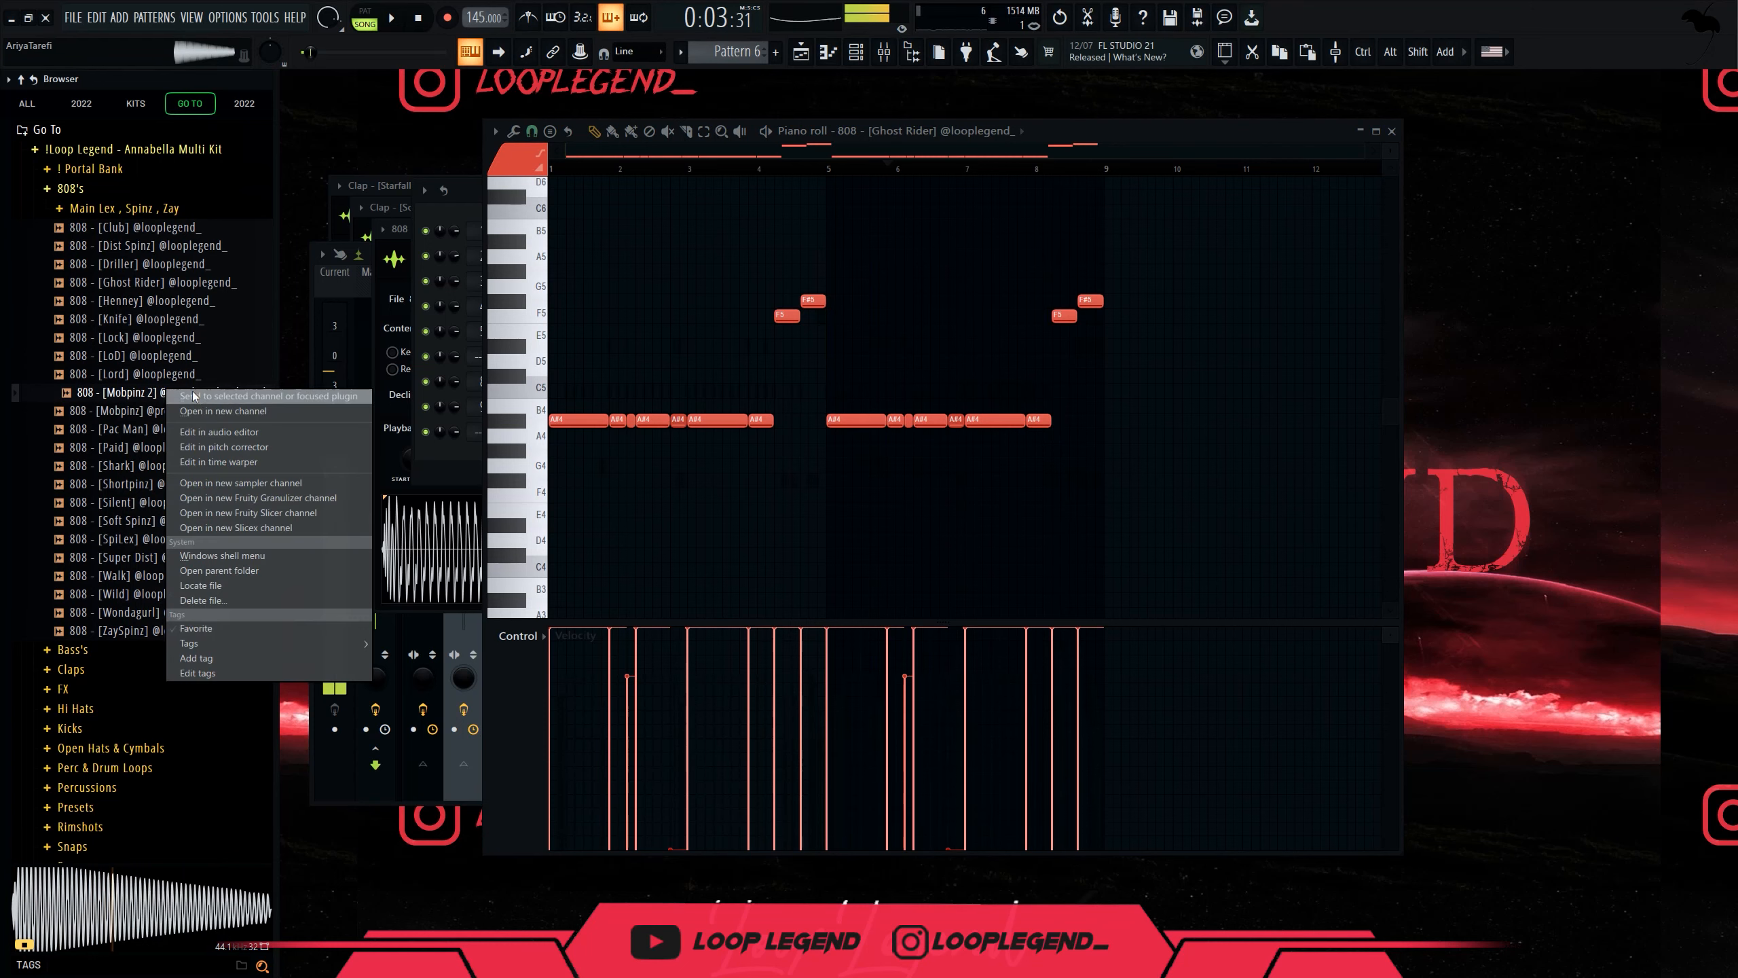
pyautogui.click(216, 412)
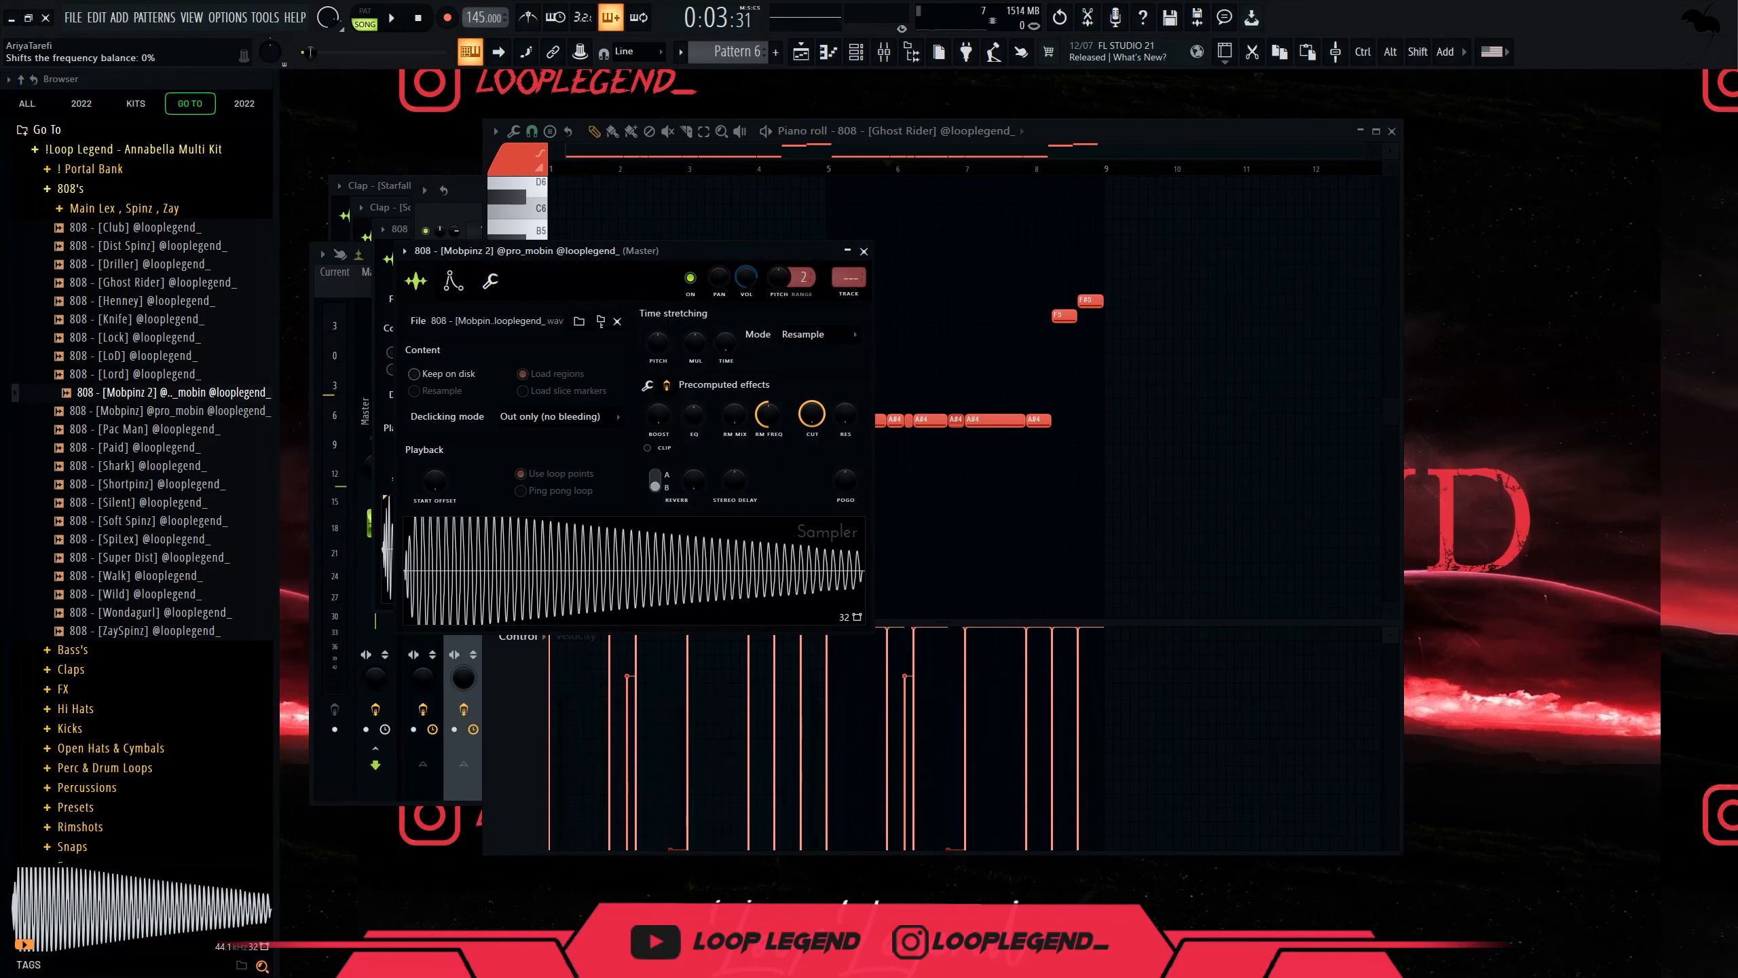
pyautogui.moveTo(697, 412); pyautogui.dragTo(697, 472)
pyautogui.click(490, 280)
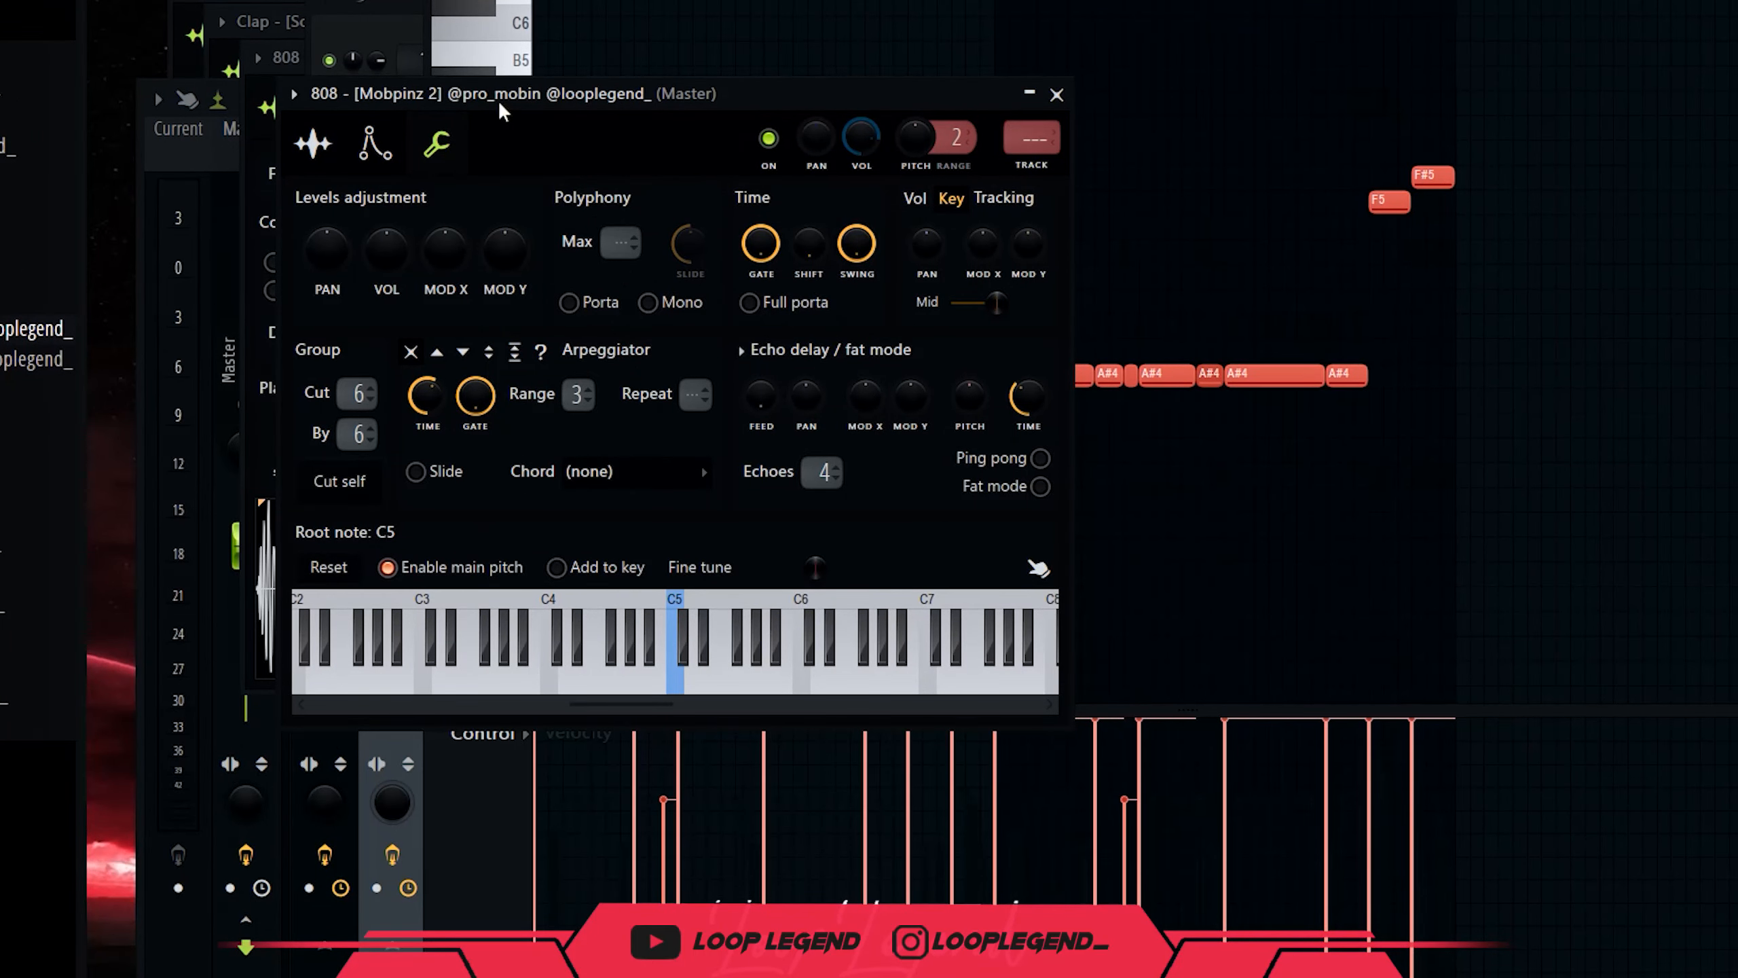
pyautogui.moveTo(509, 90); pyautogui.dragTo(752, 42)
pyautogui.click(322, 615)
pyautogui.click(411, 104)
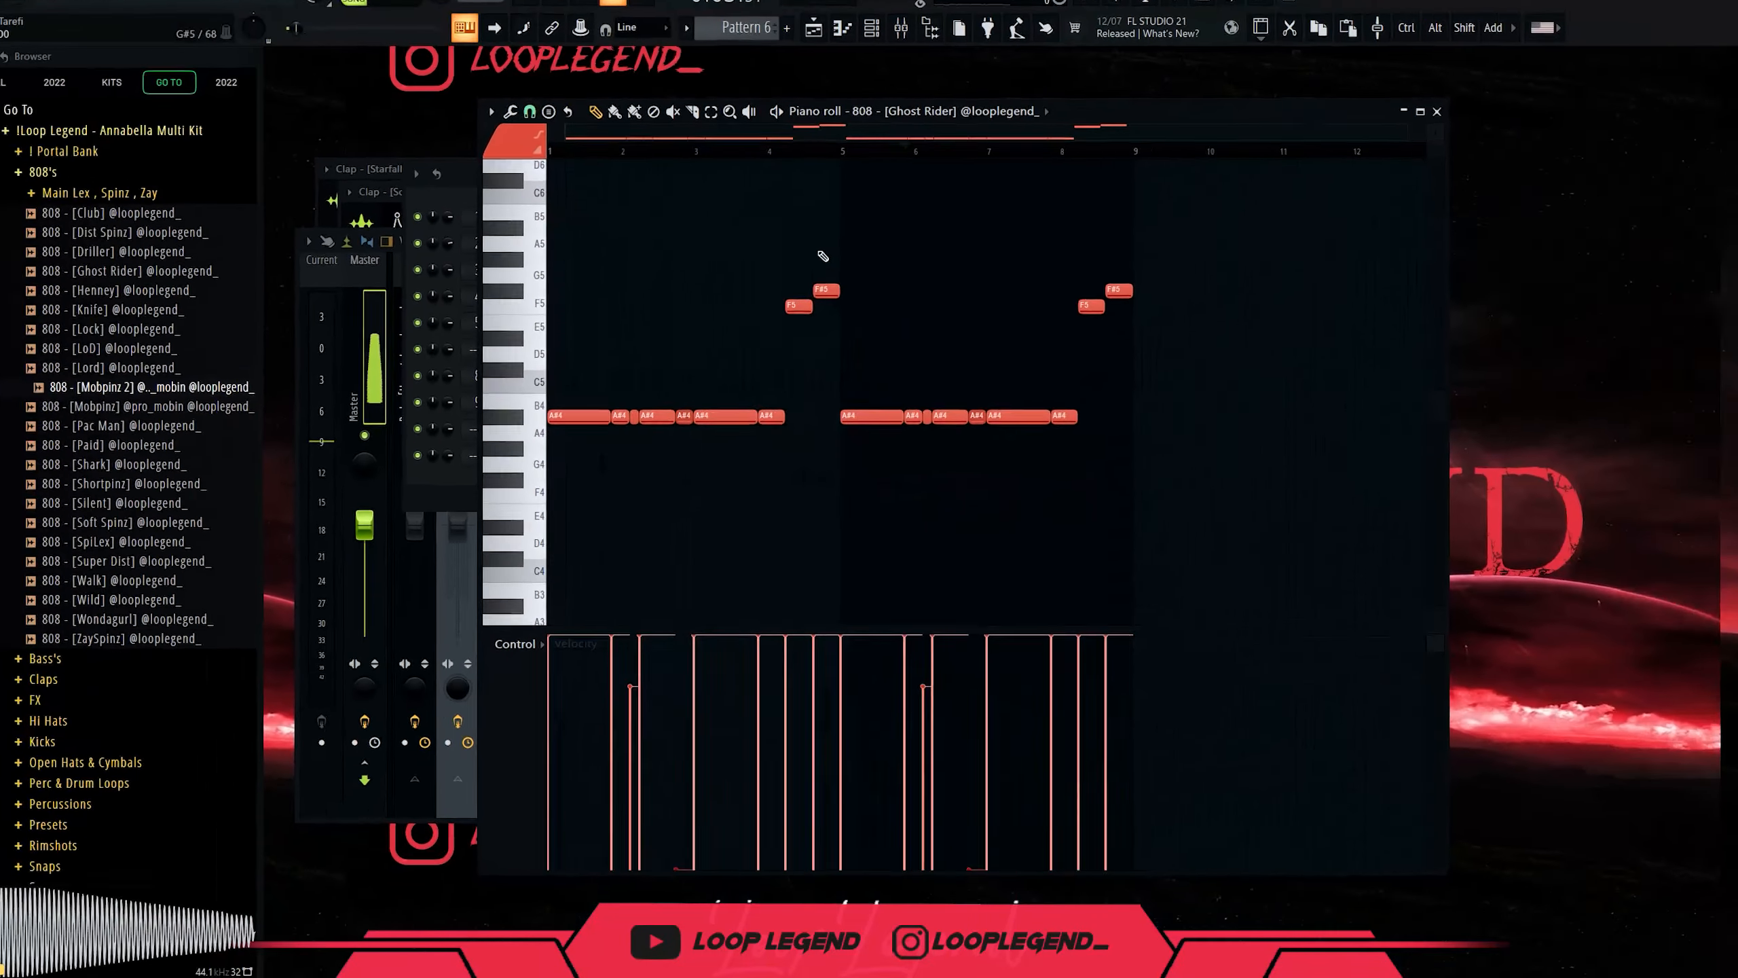
# Delete both runs of A#4 notes from the Mobpinz 2 808's piano roll.
pyautogui.press('F6')
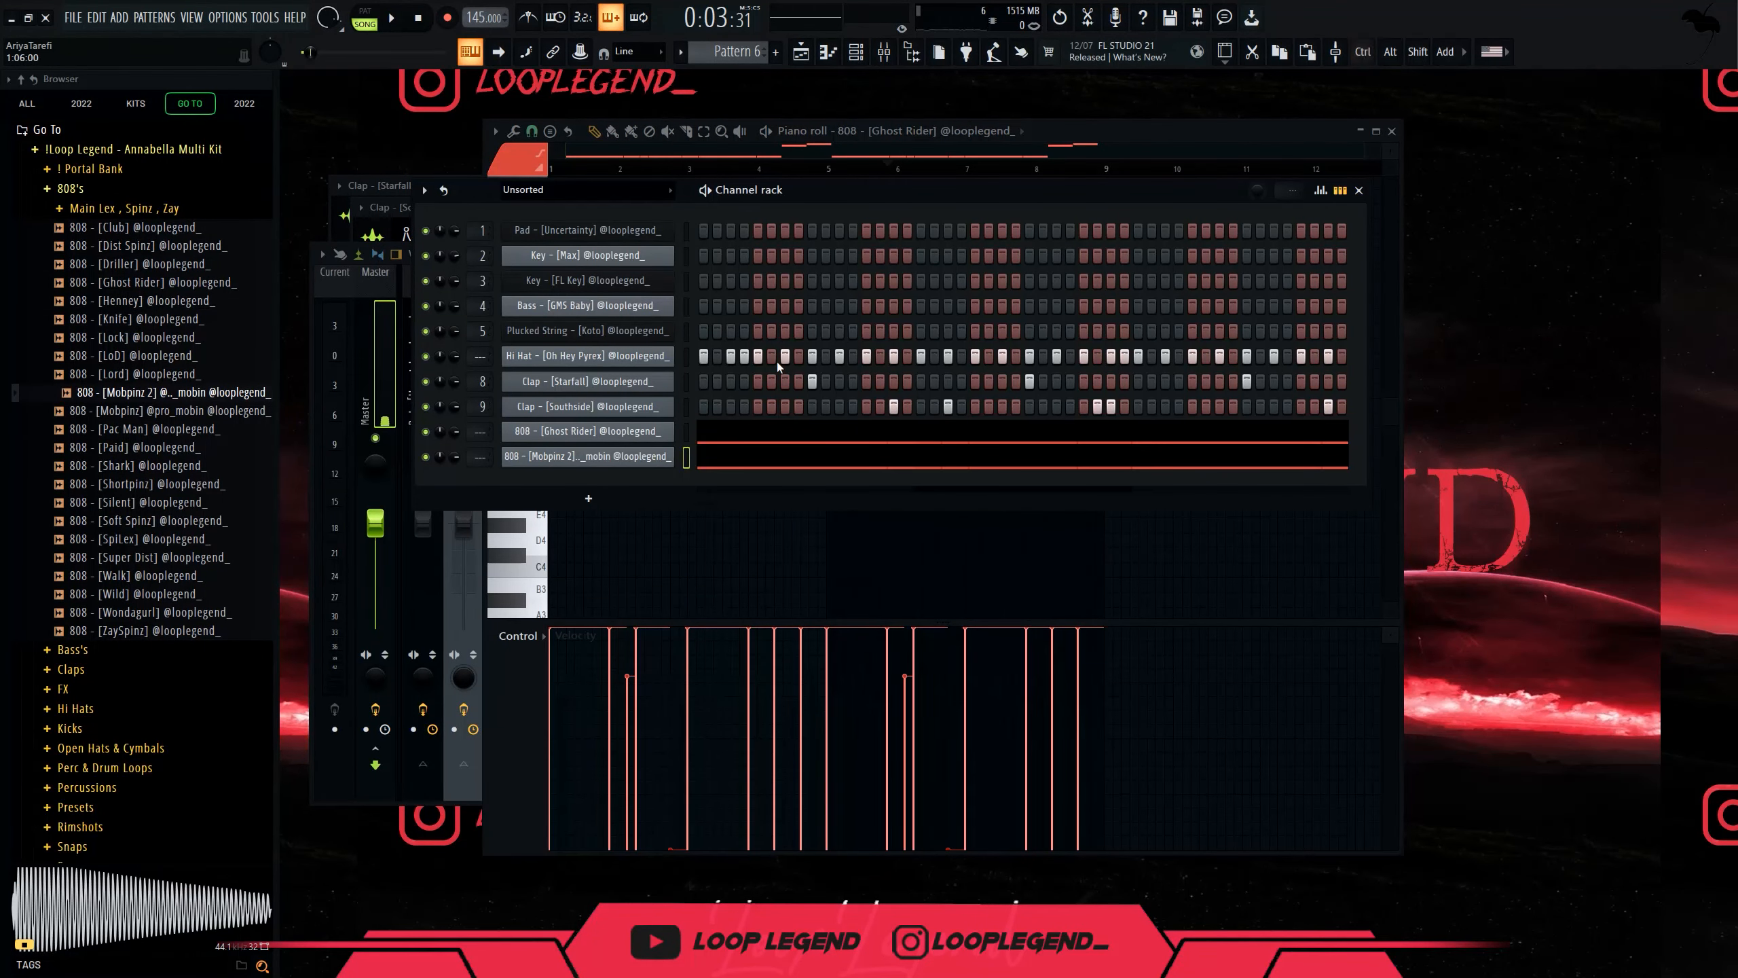
pyautogui.click(726, 465)
pyautogui.moveTo(762, 441); pyautogui.dragTo(549, 355)
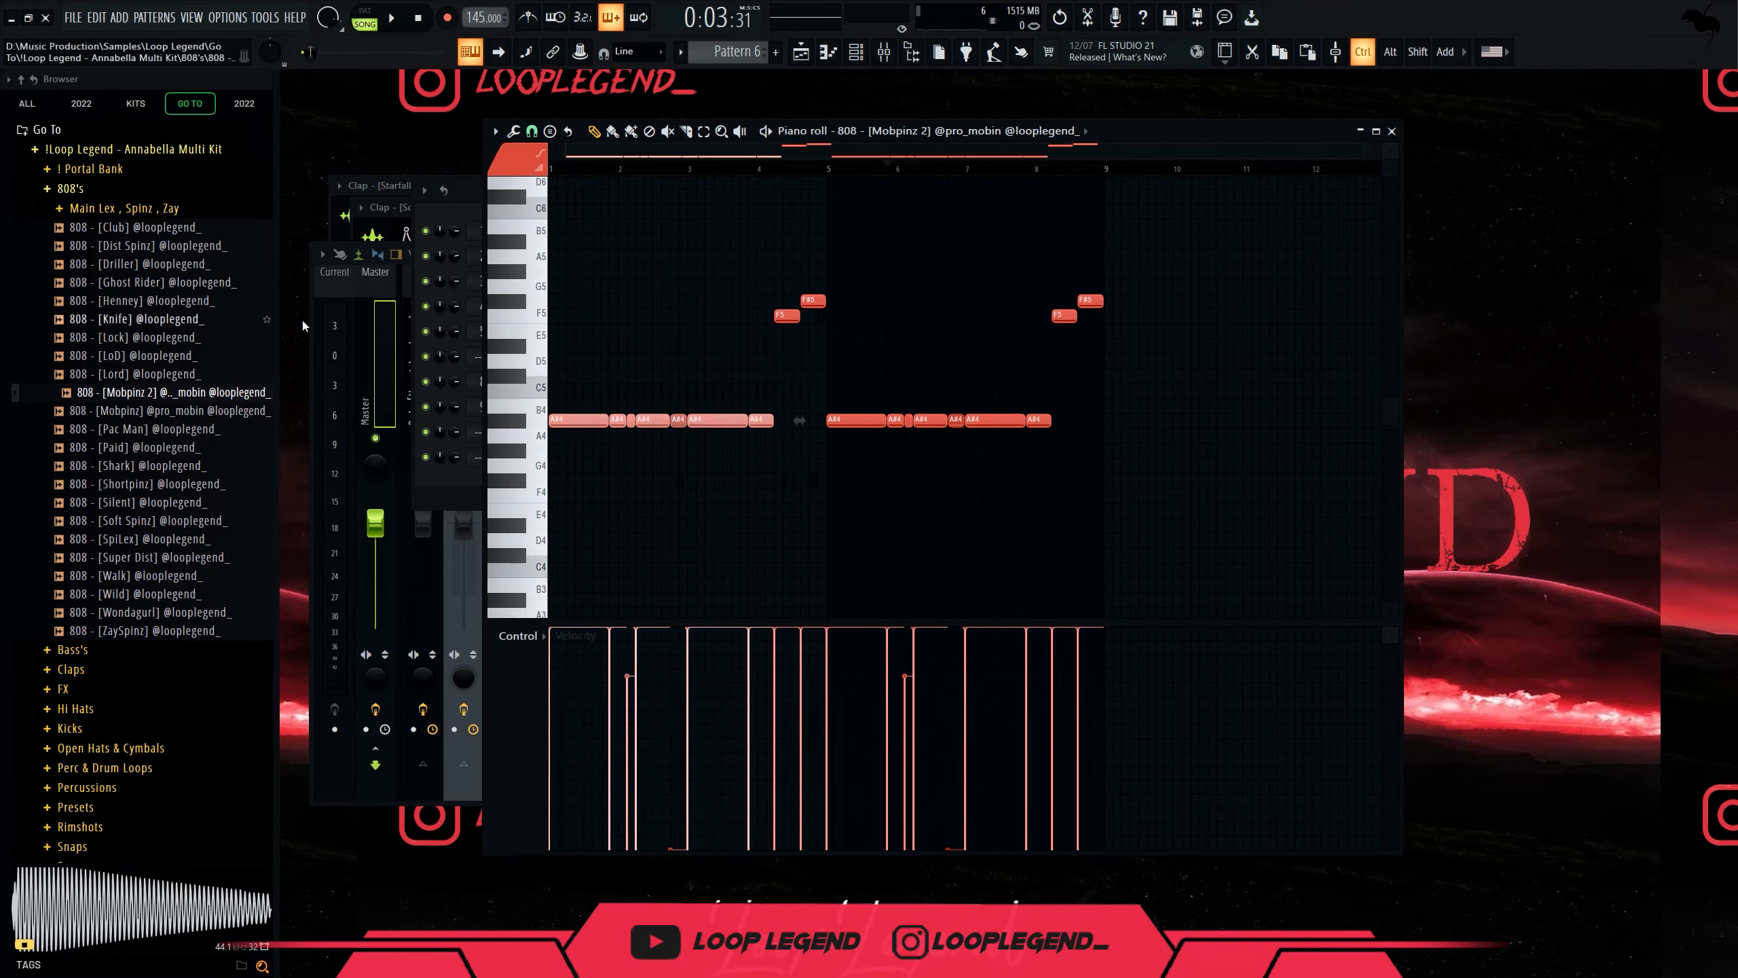
pyautogui.press('Delete')
pyautogui.moveTo(811, 398); pyautogui.dragTo(1169, 487)
pyautogui.press('Delete')
# Delete the two high F5/F#5 note pairs.
pyautogui.scroll(2, 876, 138)
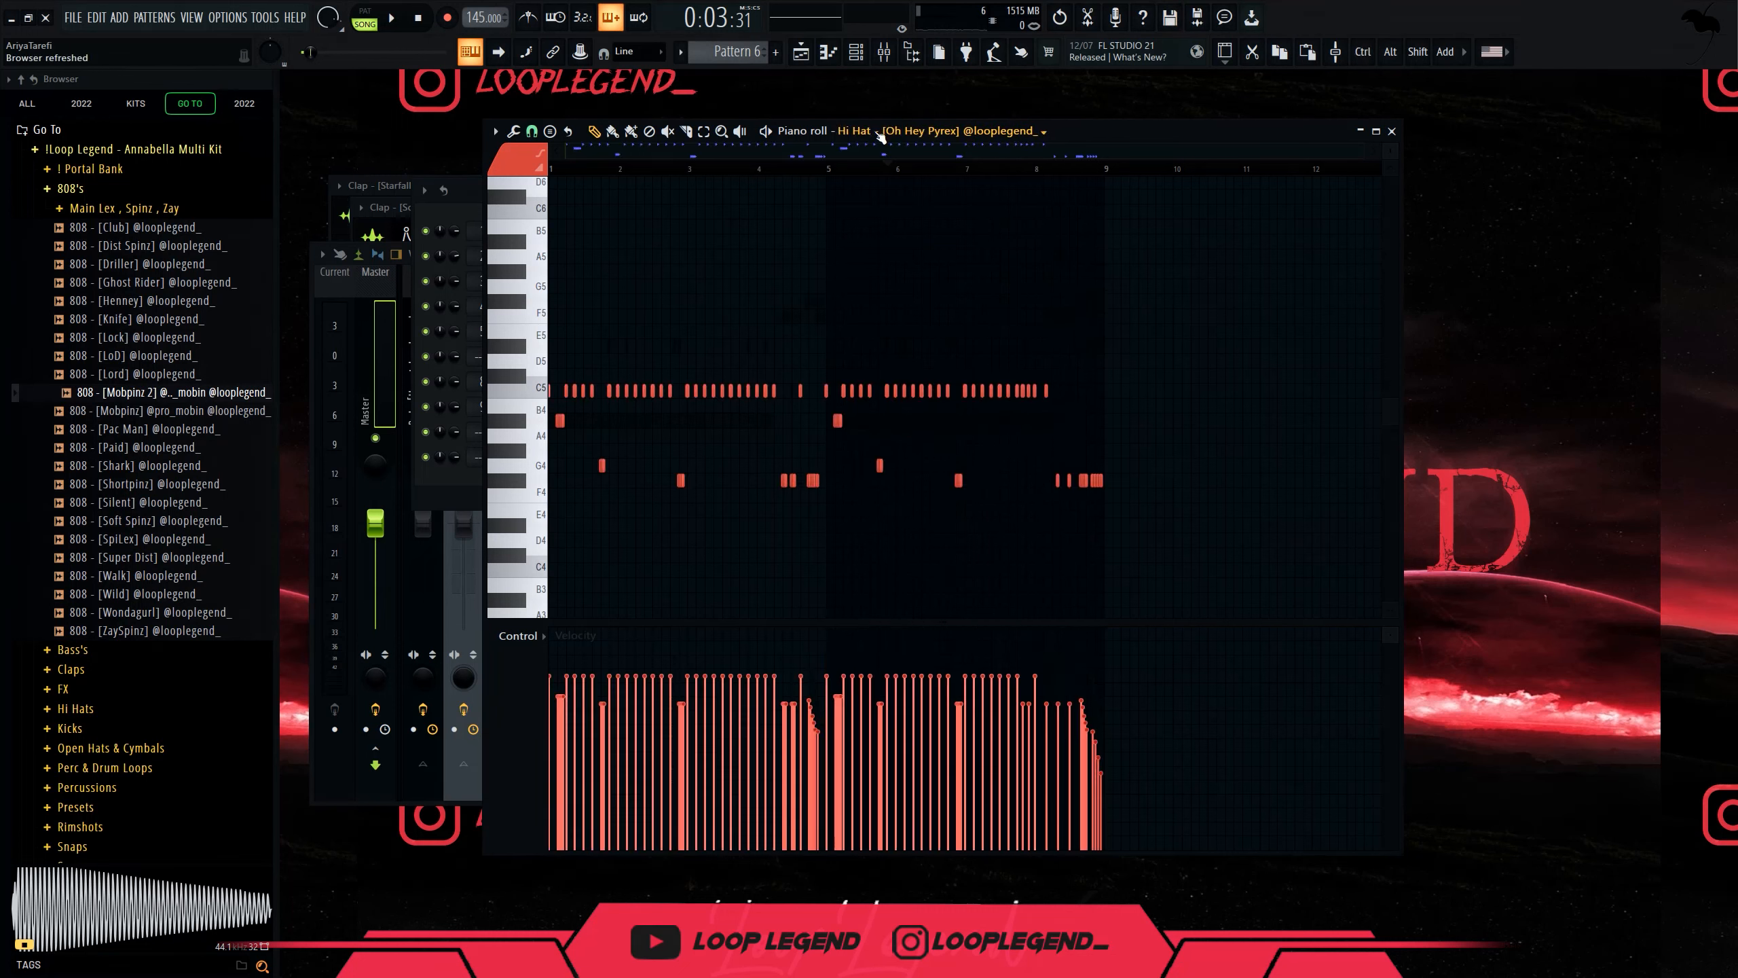
pyautogui.moveTo(777, 284); pyautogui.dragTo(1154, 290)
pyautogui.press('Delete')
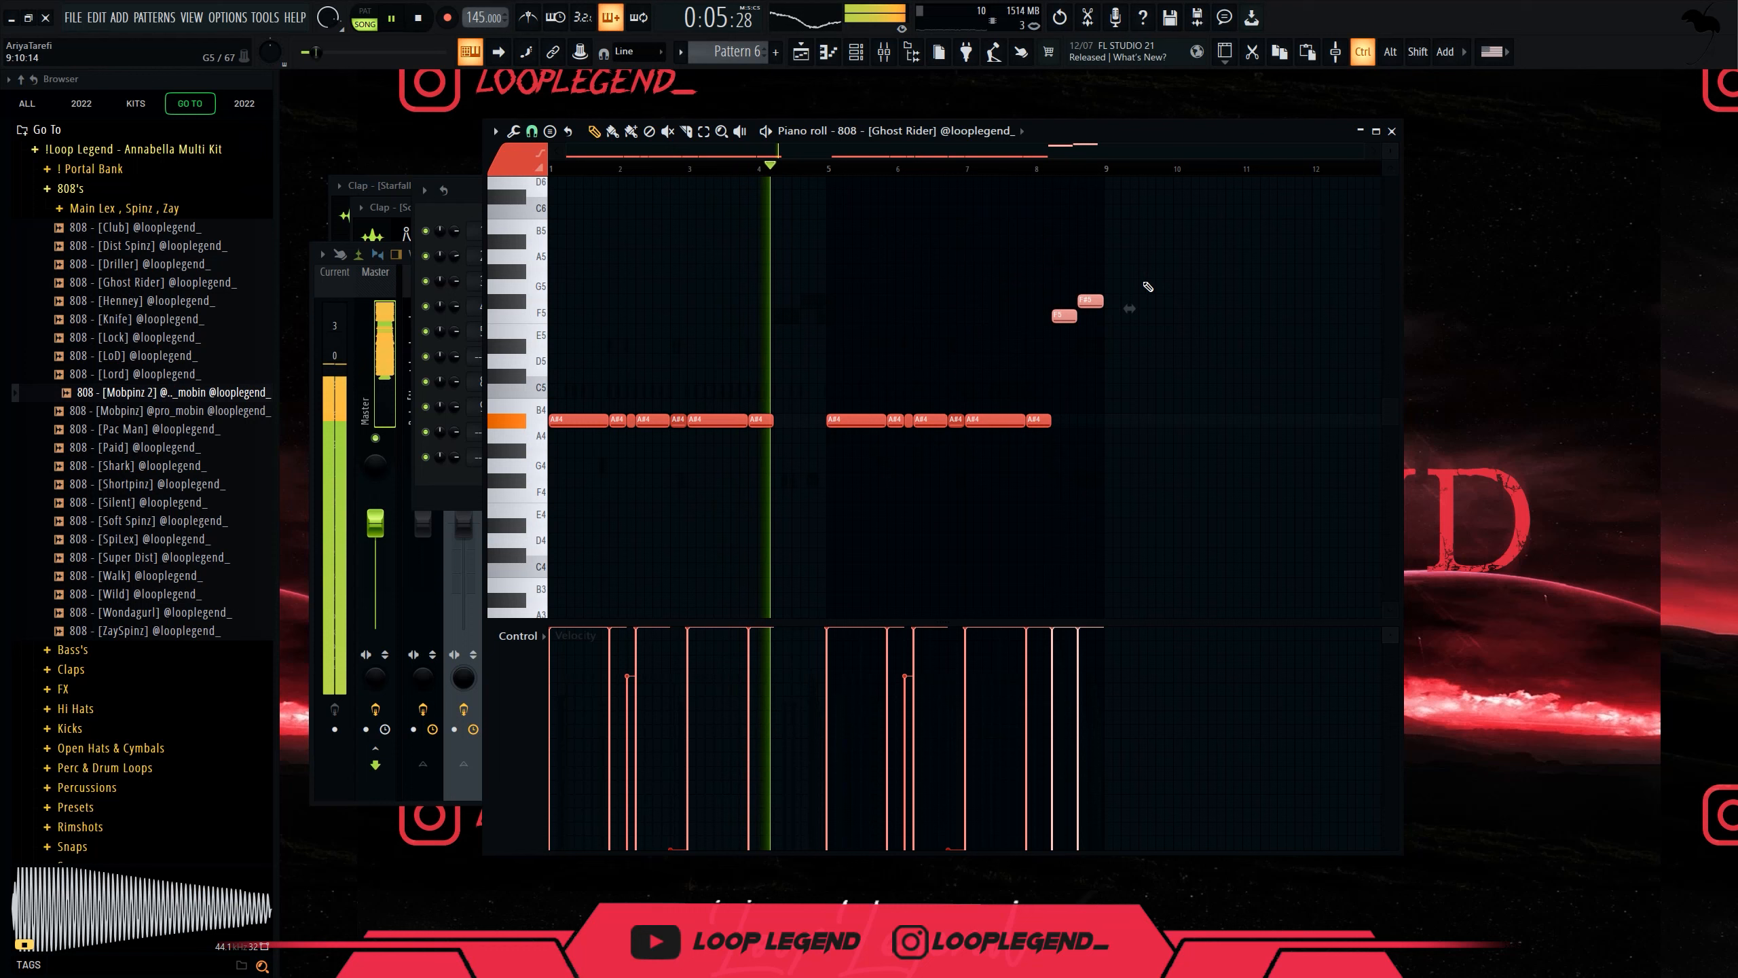
pyautogui.press('Delete')
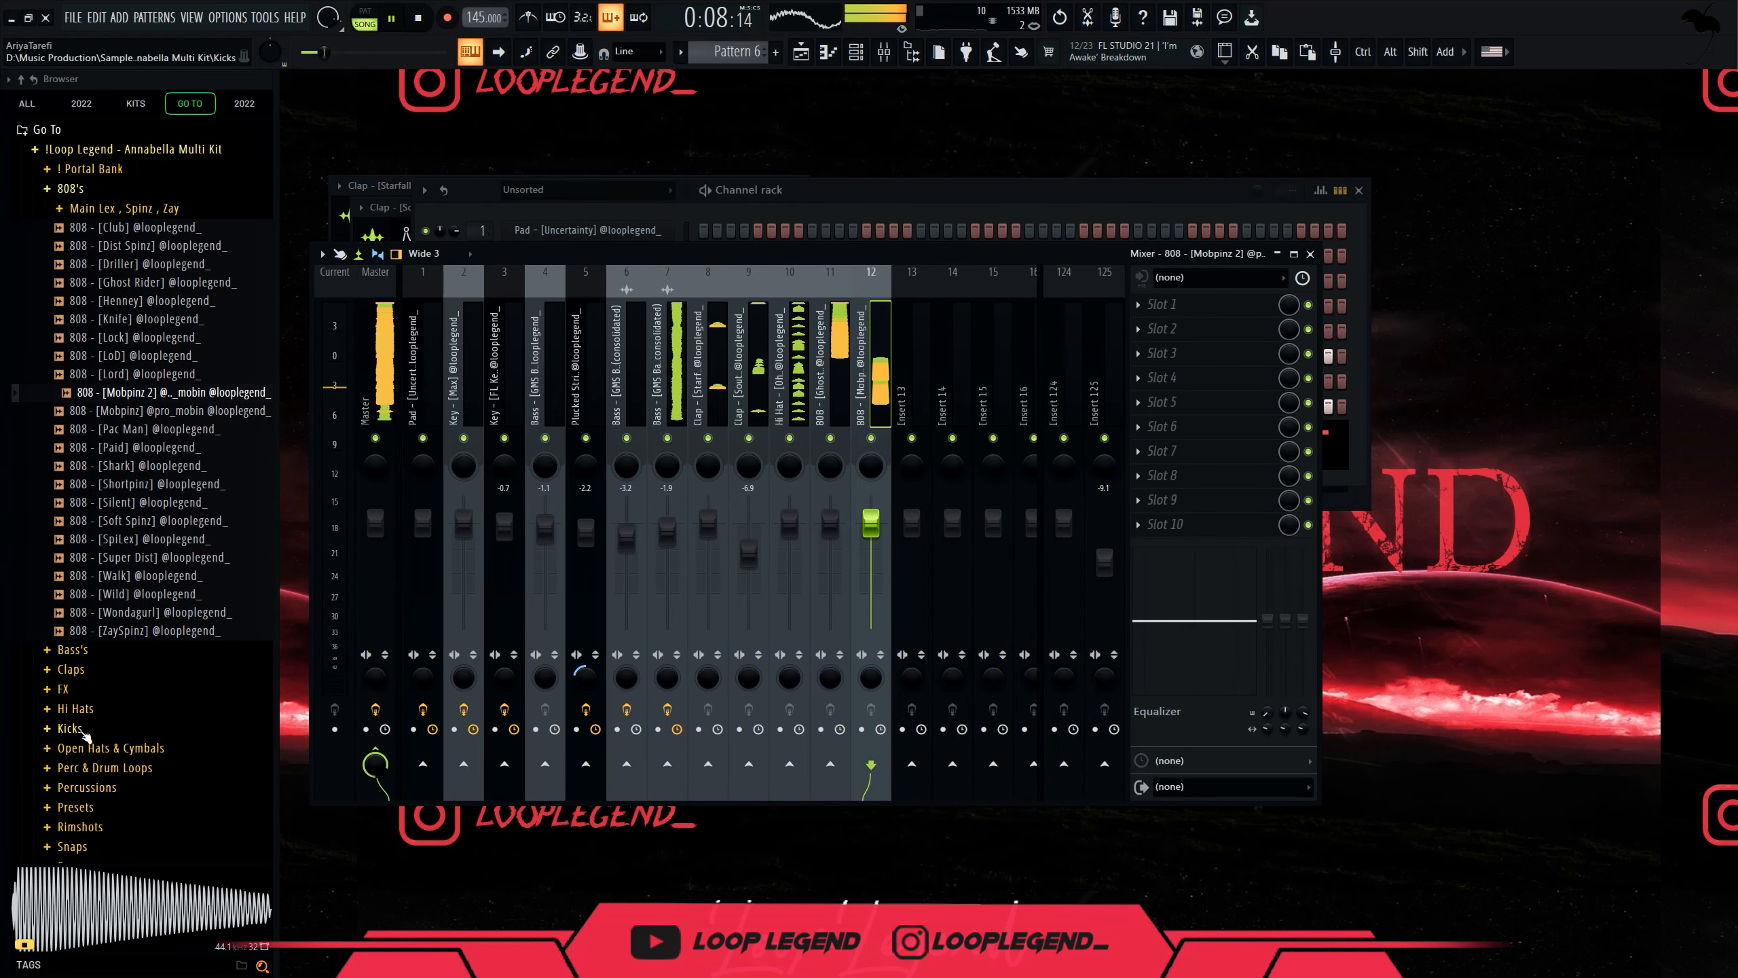
# Load Kick [Too Hard] from the kicks folder into a new channel and paste in notes.
pyautogui.click(75, 728)
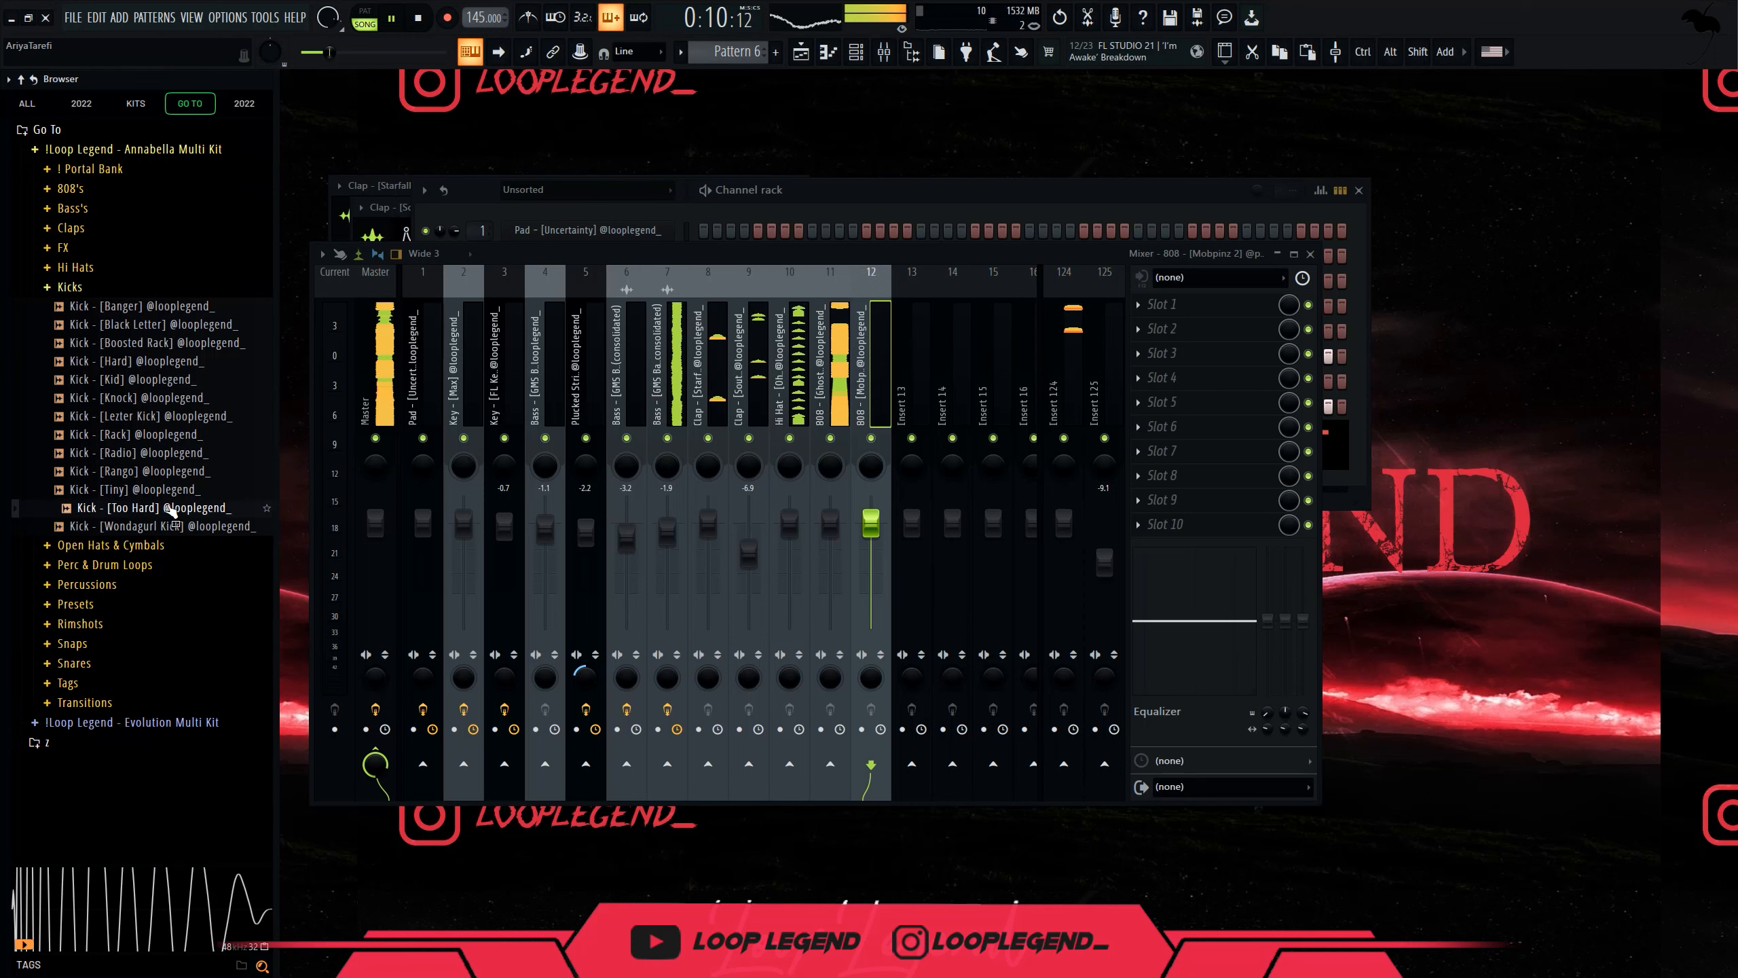
pyautogui.doubleClick(171, 510)
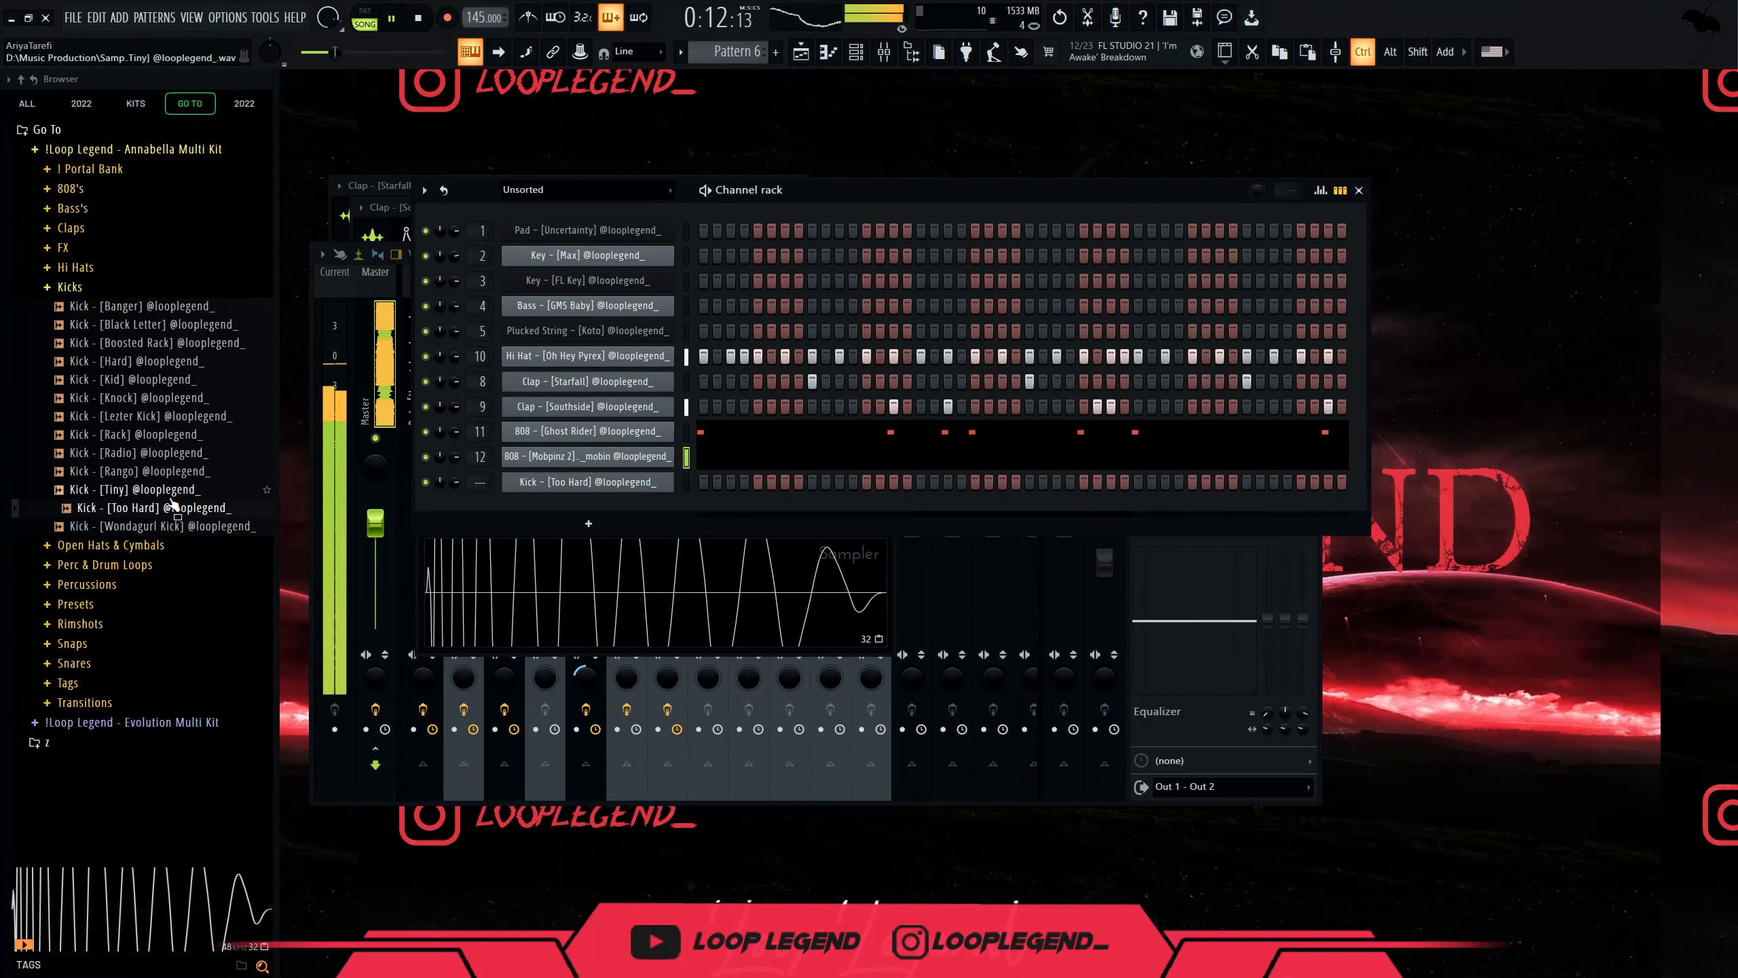
pyautogui.hotkey('ctrl', 'v')
pyautogui.press('F7')
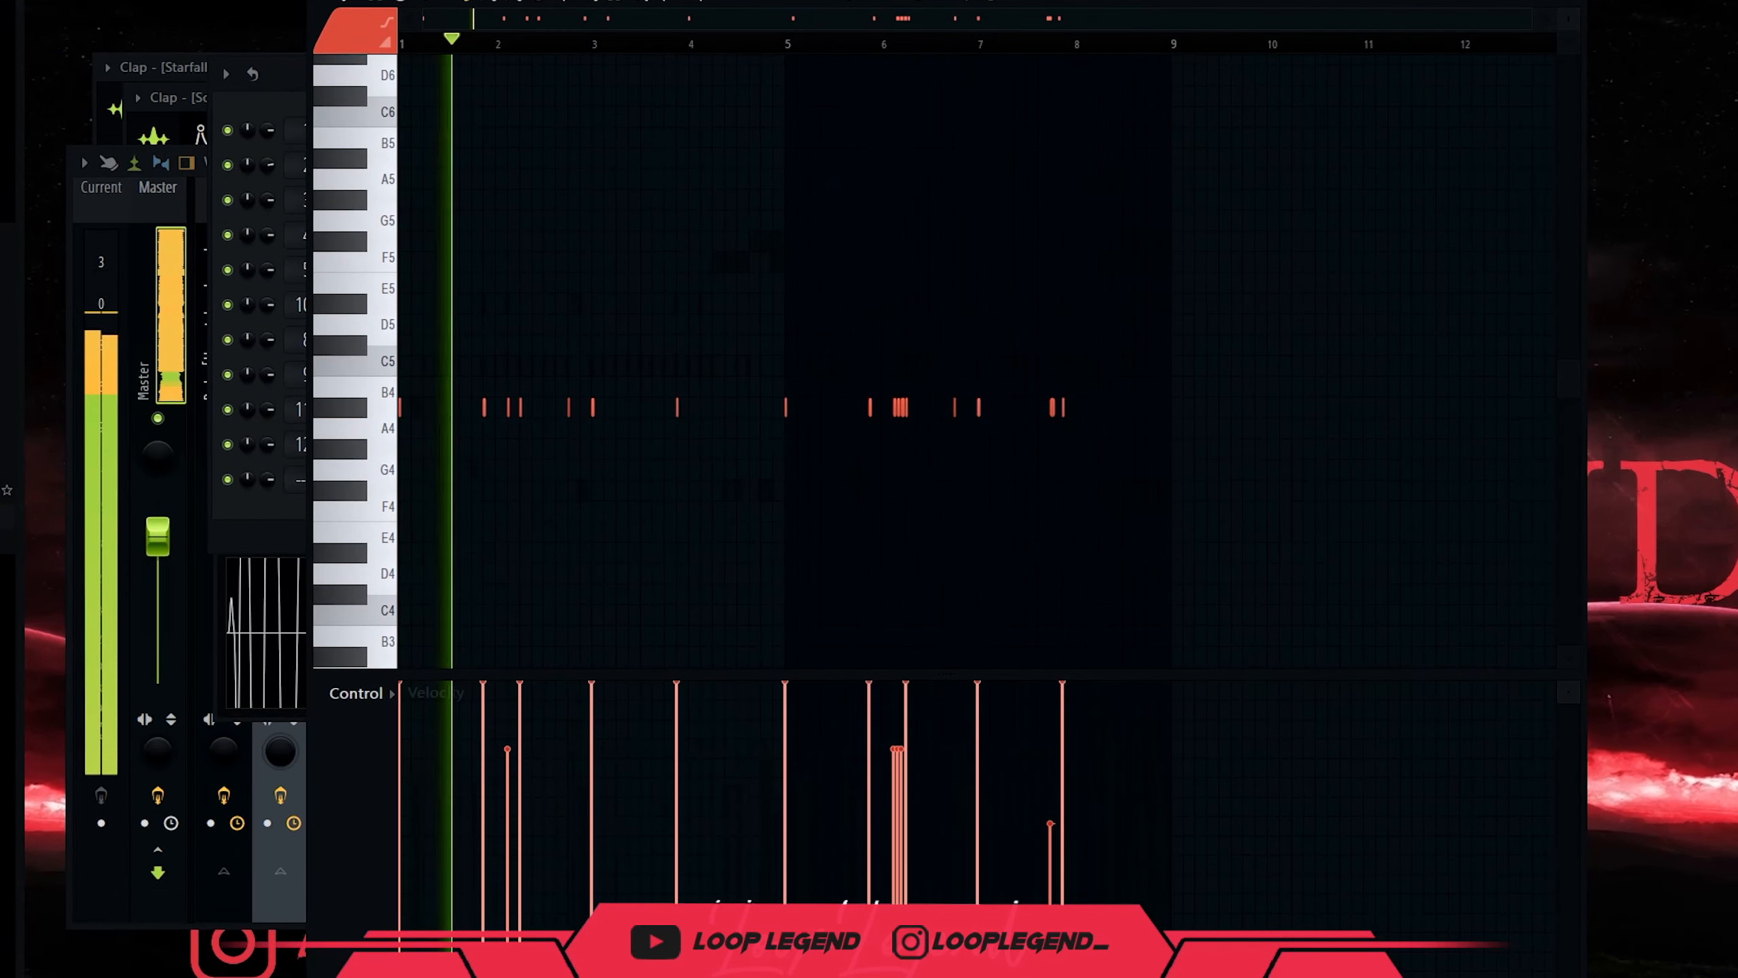
pyautogui.scroll(3, 533, 444)
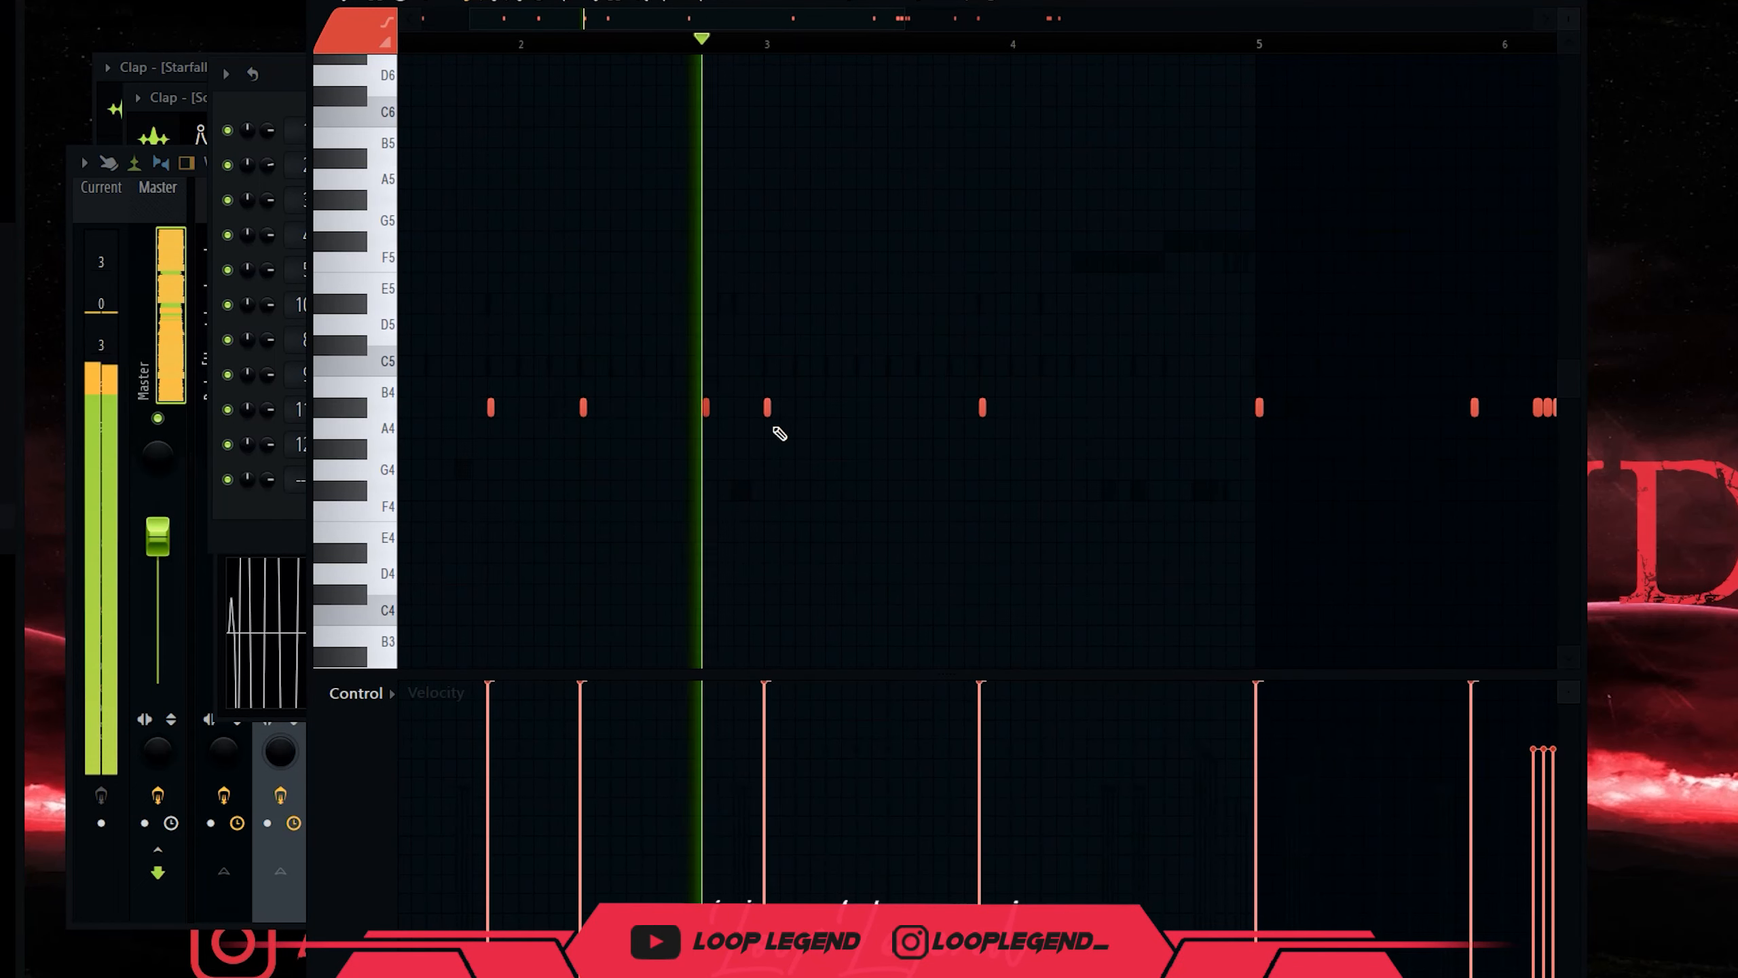
# Thin out the kick by deleting stray notes and the clustered hits near bar 6, then switch on an open hat step.
pyautogui.rightClick(706, 407)
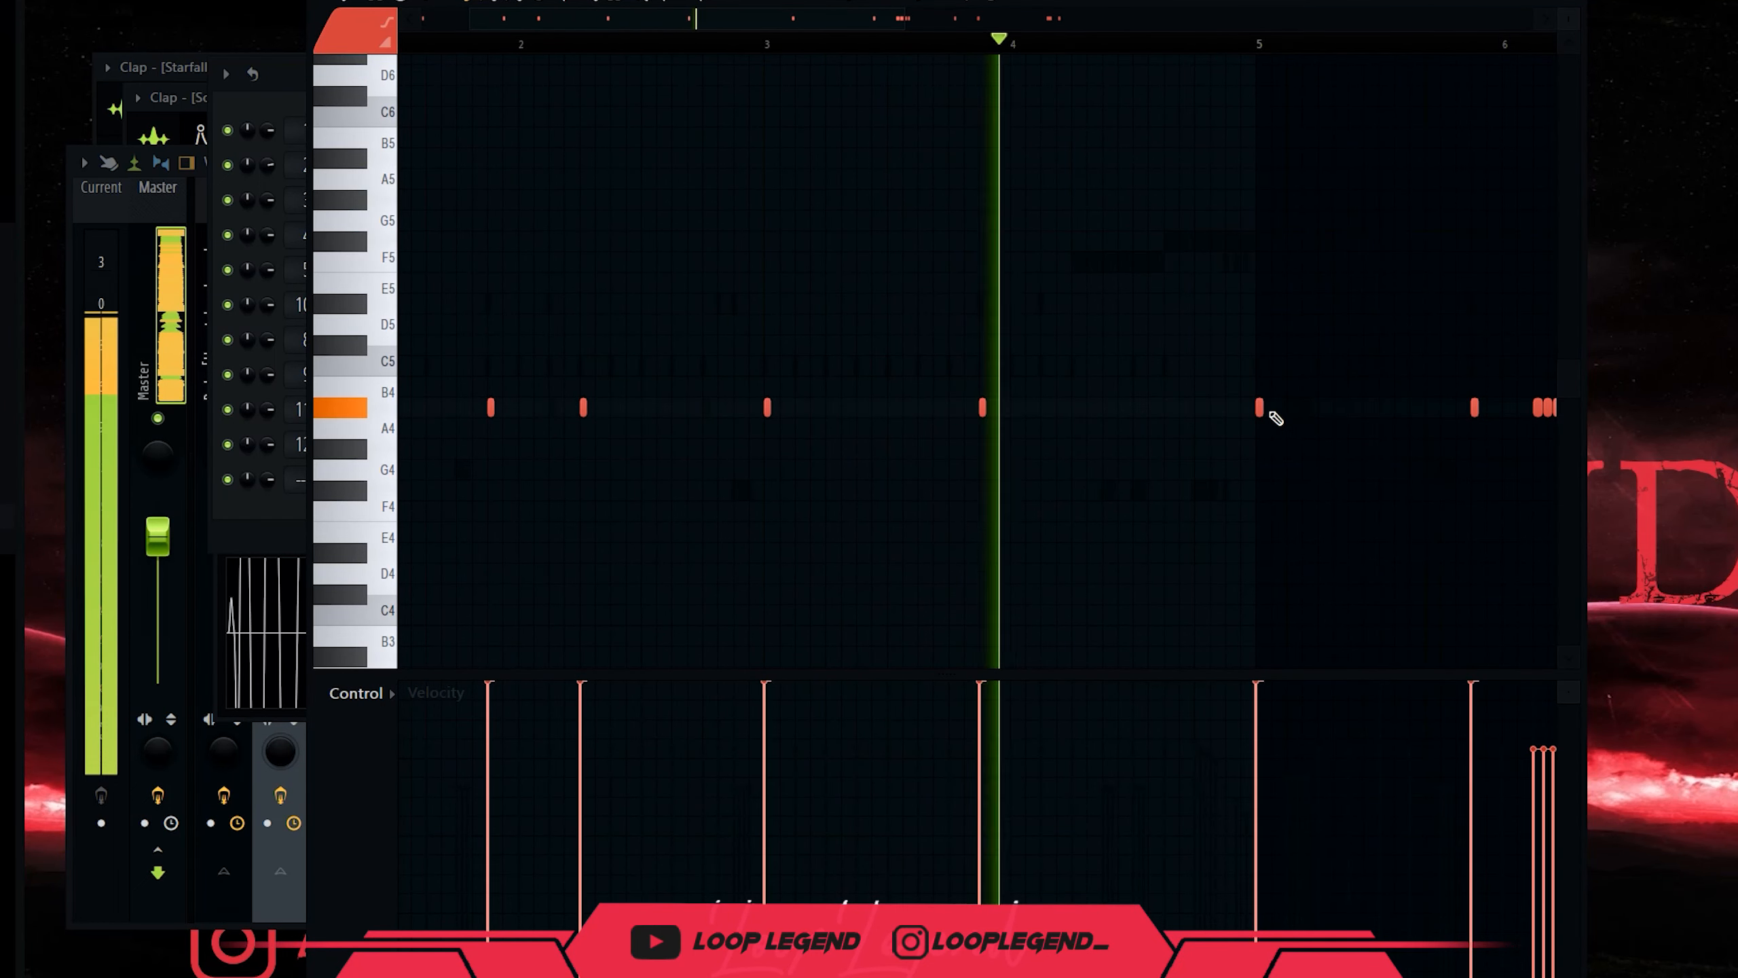
pyautogui.moveTo(1201, 419); pyautogui.dragTo(802, 453)
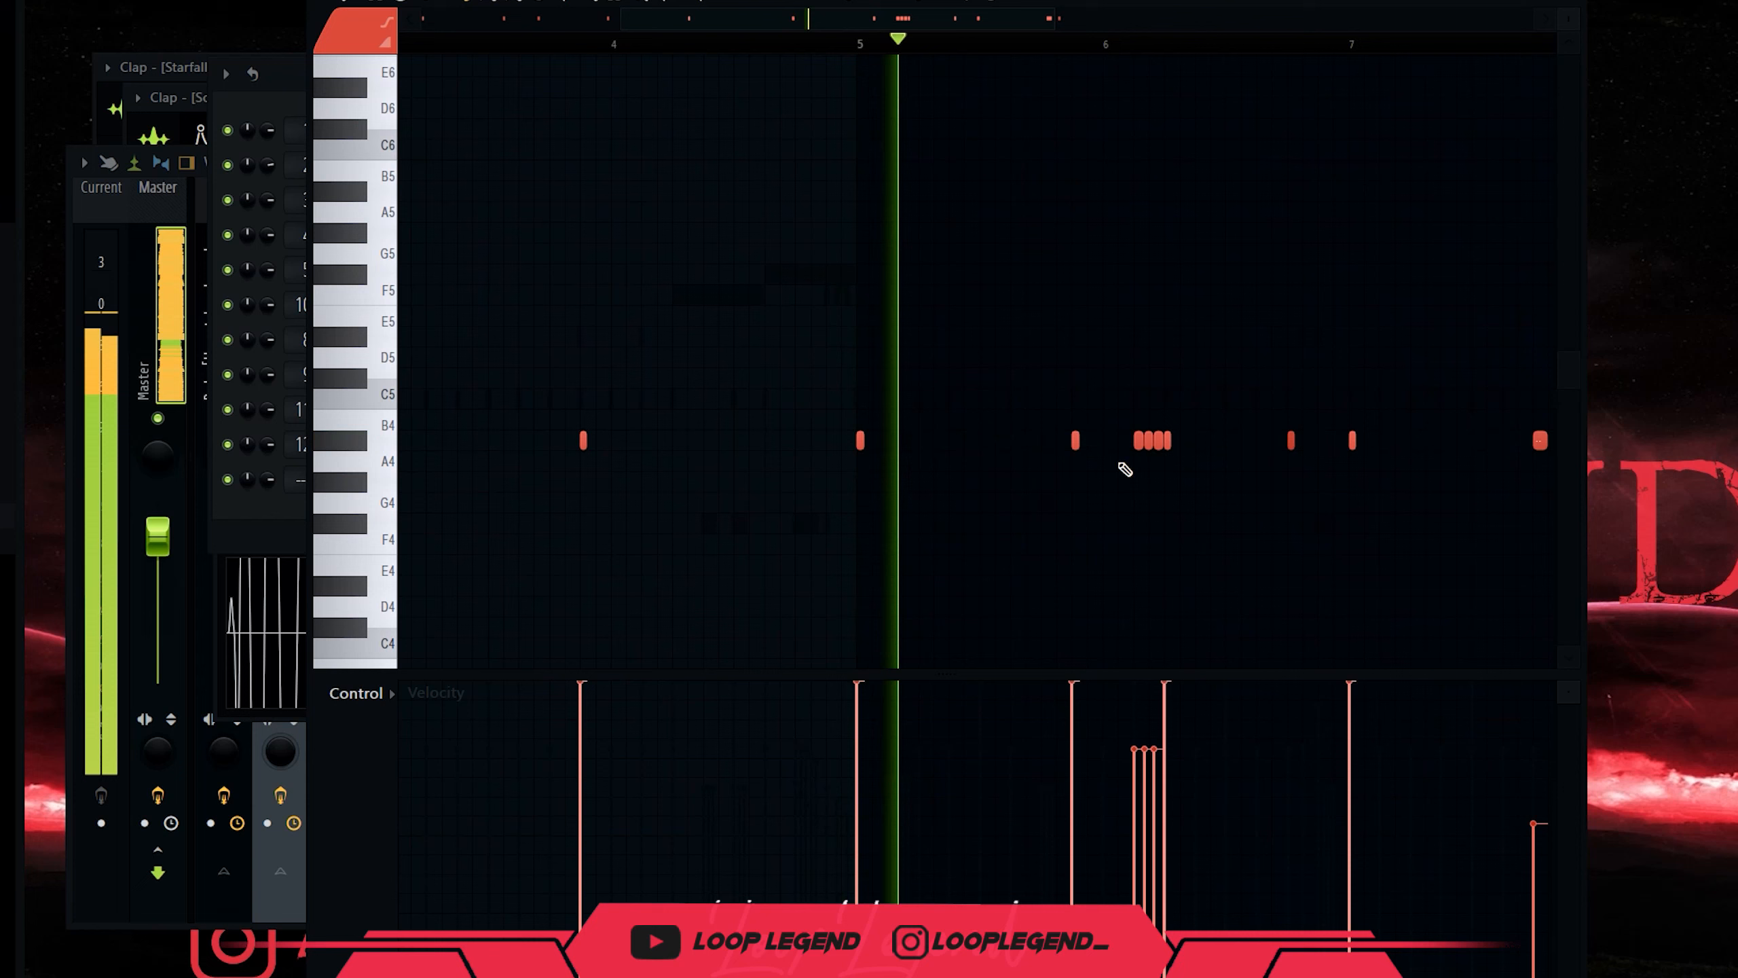
pyautogui.rightClick(1138, 440)
pyautogui.rightClick(1149, 440)
pyautogui.rightClick(1157, 440)
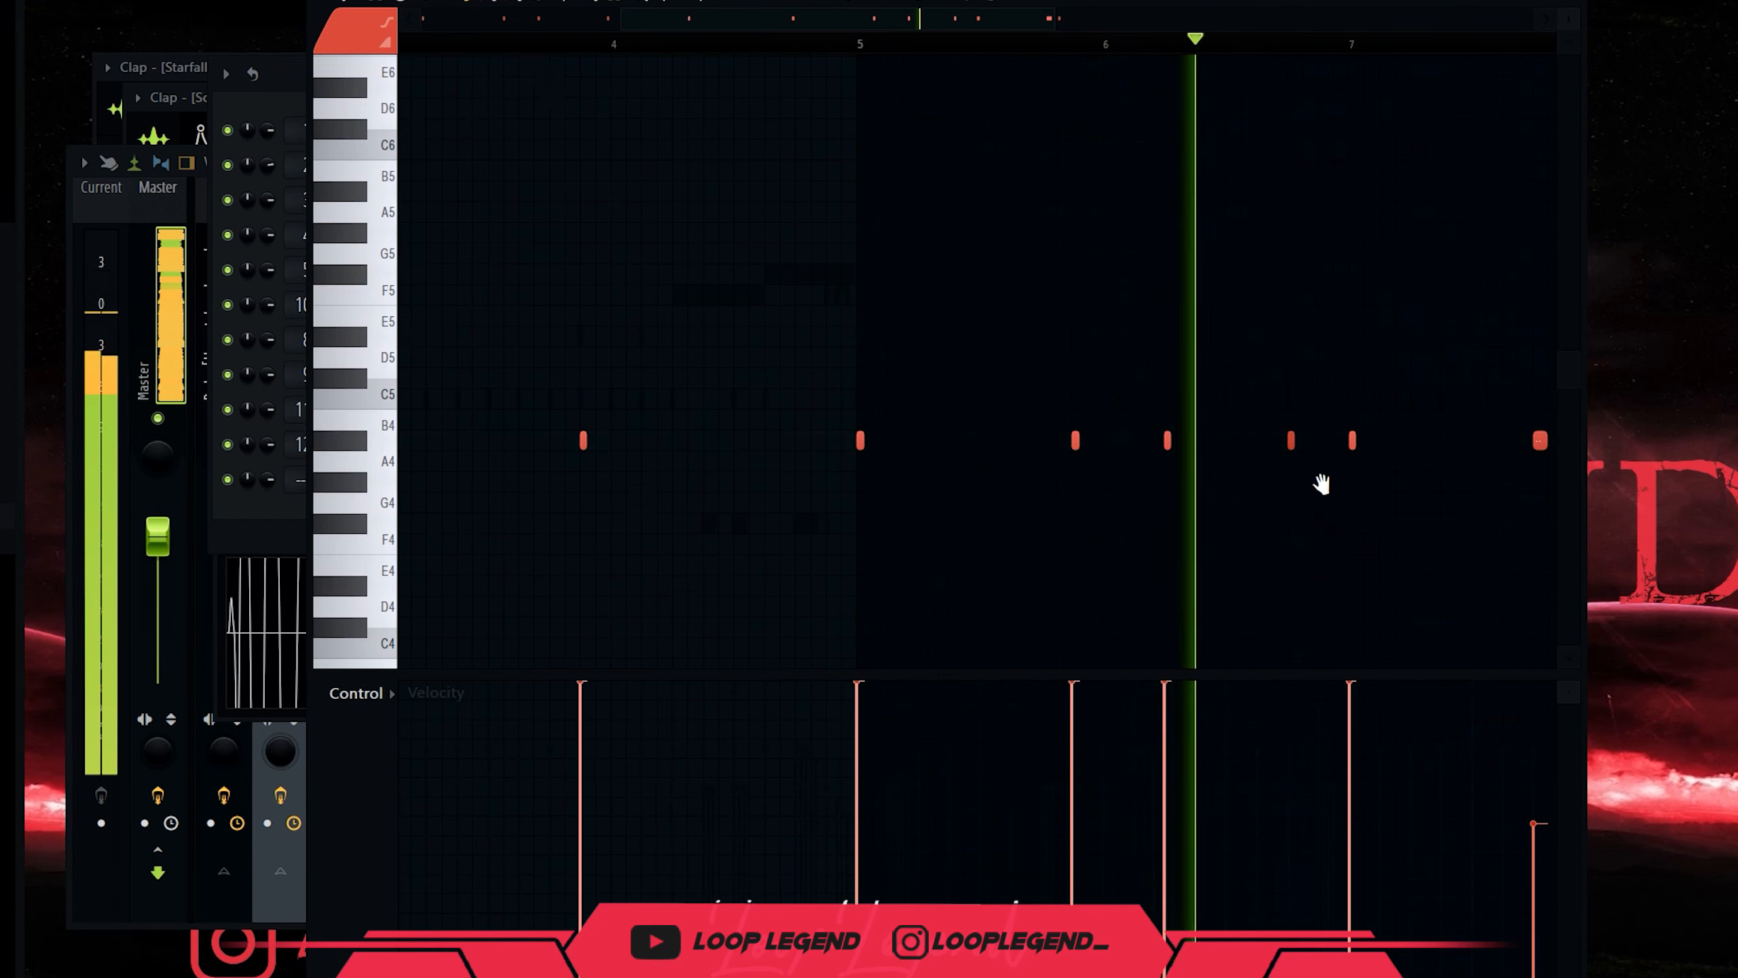
pyautogui.moveTo(1348, 488); pyautogui.dragTo(787, 360)
pyautogui.rightClick(731, 330)
pyautogui.scroll(3, 951, 355)
pyautogui.rightClick(1011, 334)
pyautogui.scroll(-4, 1252, 430)
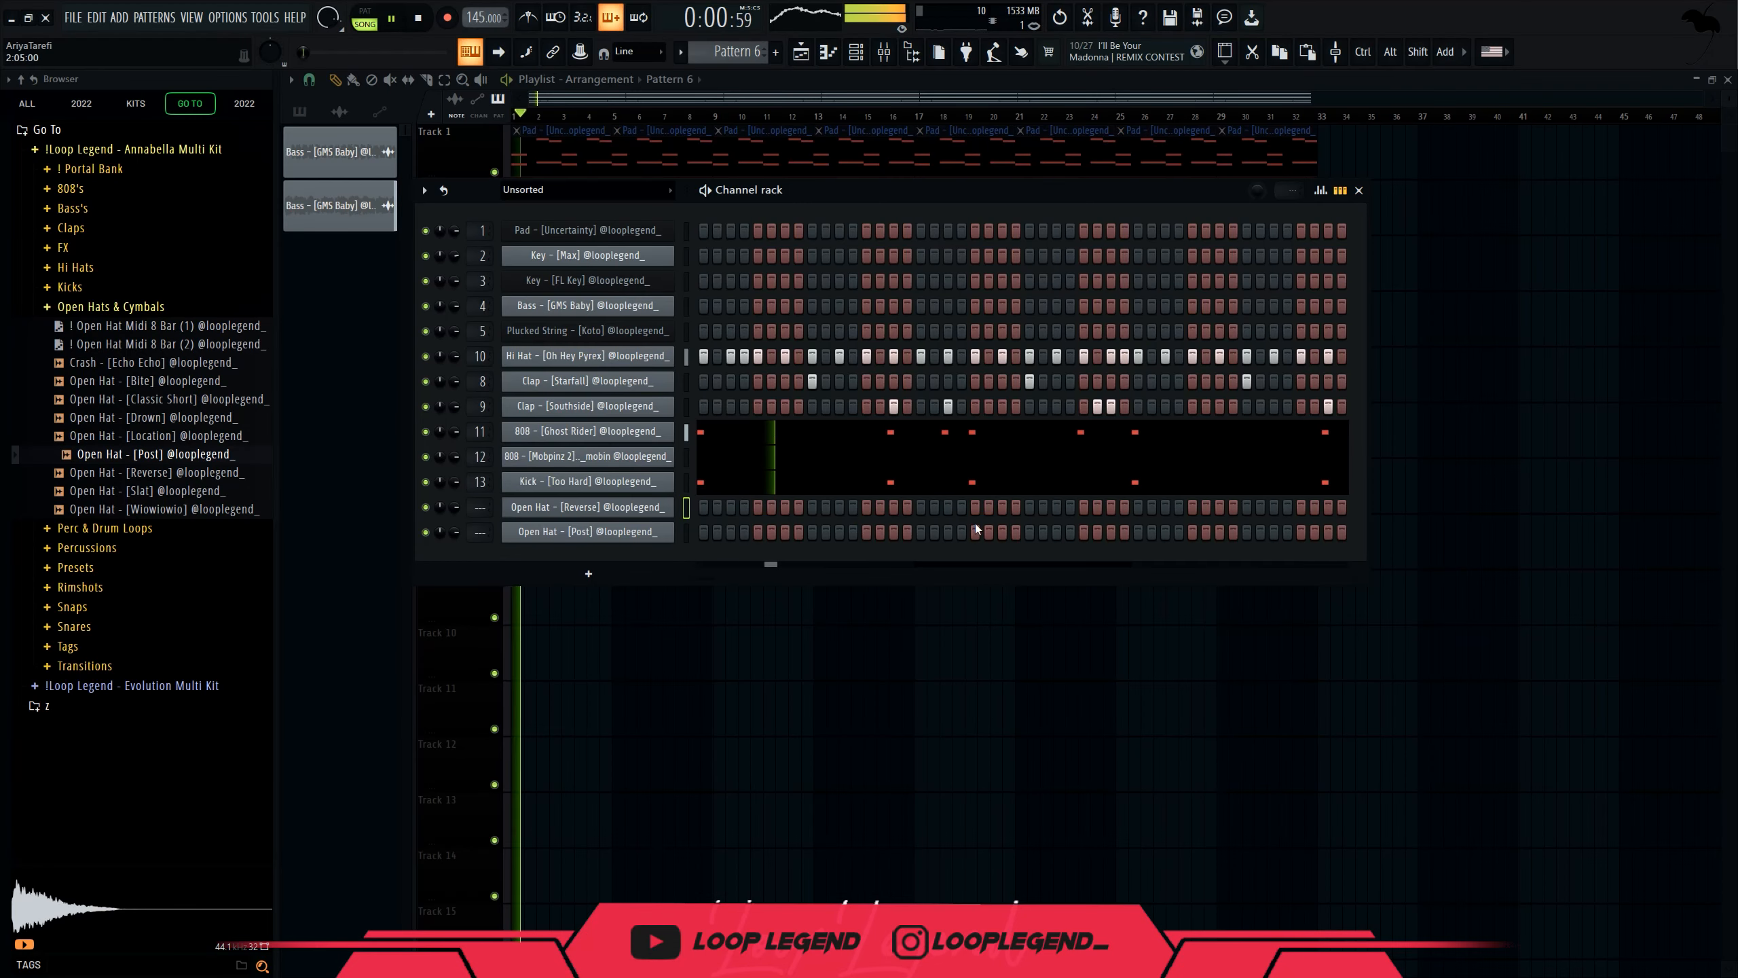
pyautogui.click(975, 530)
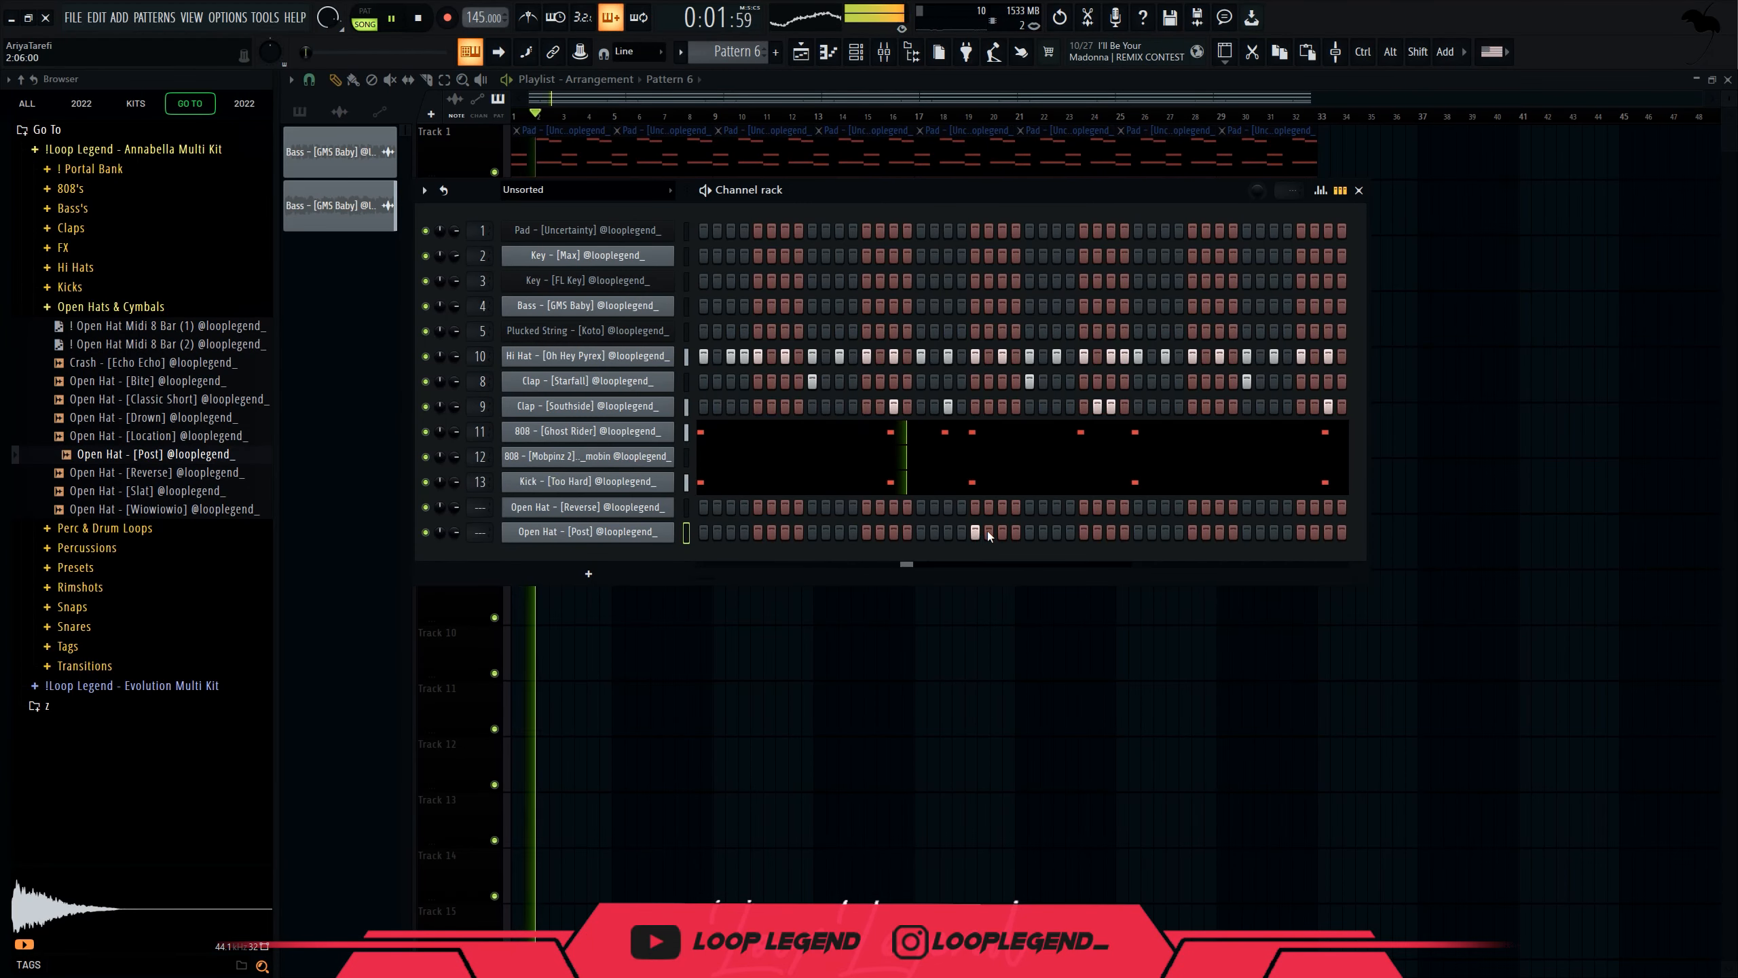
# Add three more Open Hat [Post] steps in the channel rack.
pyautogui.click(1083, 507)
pyautogui.click(1138, 531)
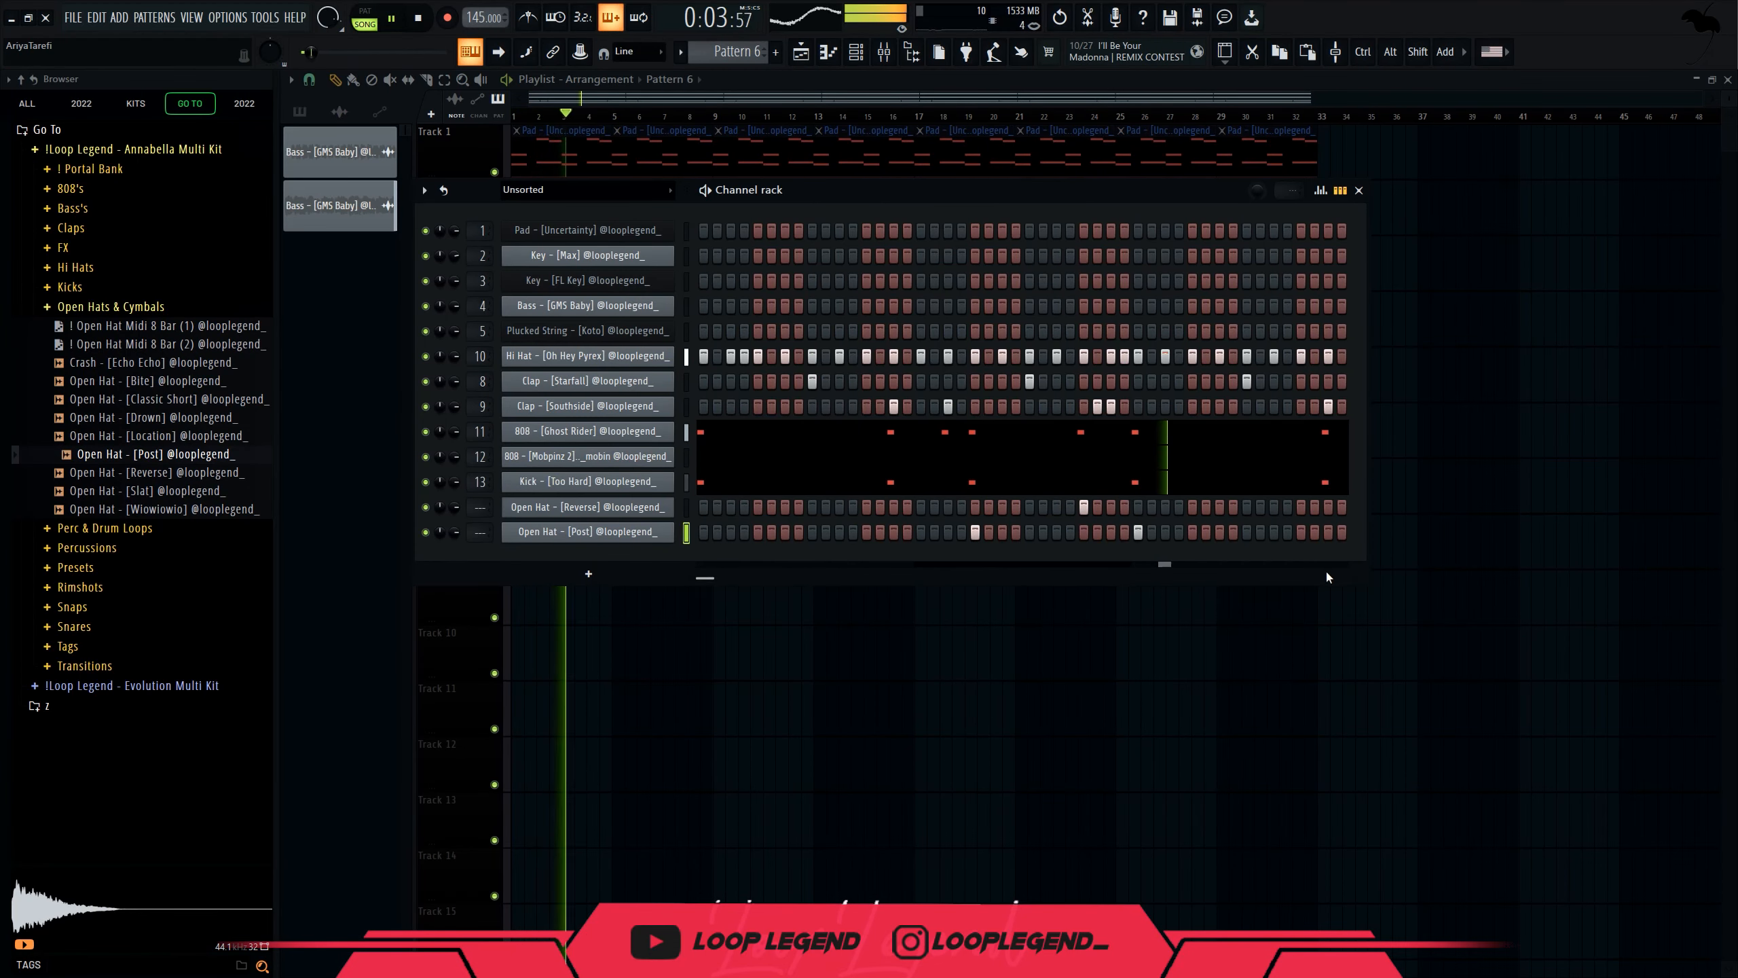
pyautogui.hscroll(3, 1314, 531)
pyautogui.click(1246, 532)
# Duplicate the Post open hat's first four bars into bars 5–9 and repeat the Reverse hit into bar 7.
pyautogui.press('F7')
pyautogui.hotkey('ctrl', 'a')
pyautogui.moveTo(846, 170); pyautogui.dragTo(828, 170)
pyautogui.hotkey('ctrl', 'b')
pyautogui.scroll(1, 875, 139)
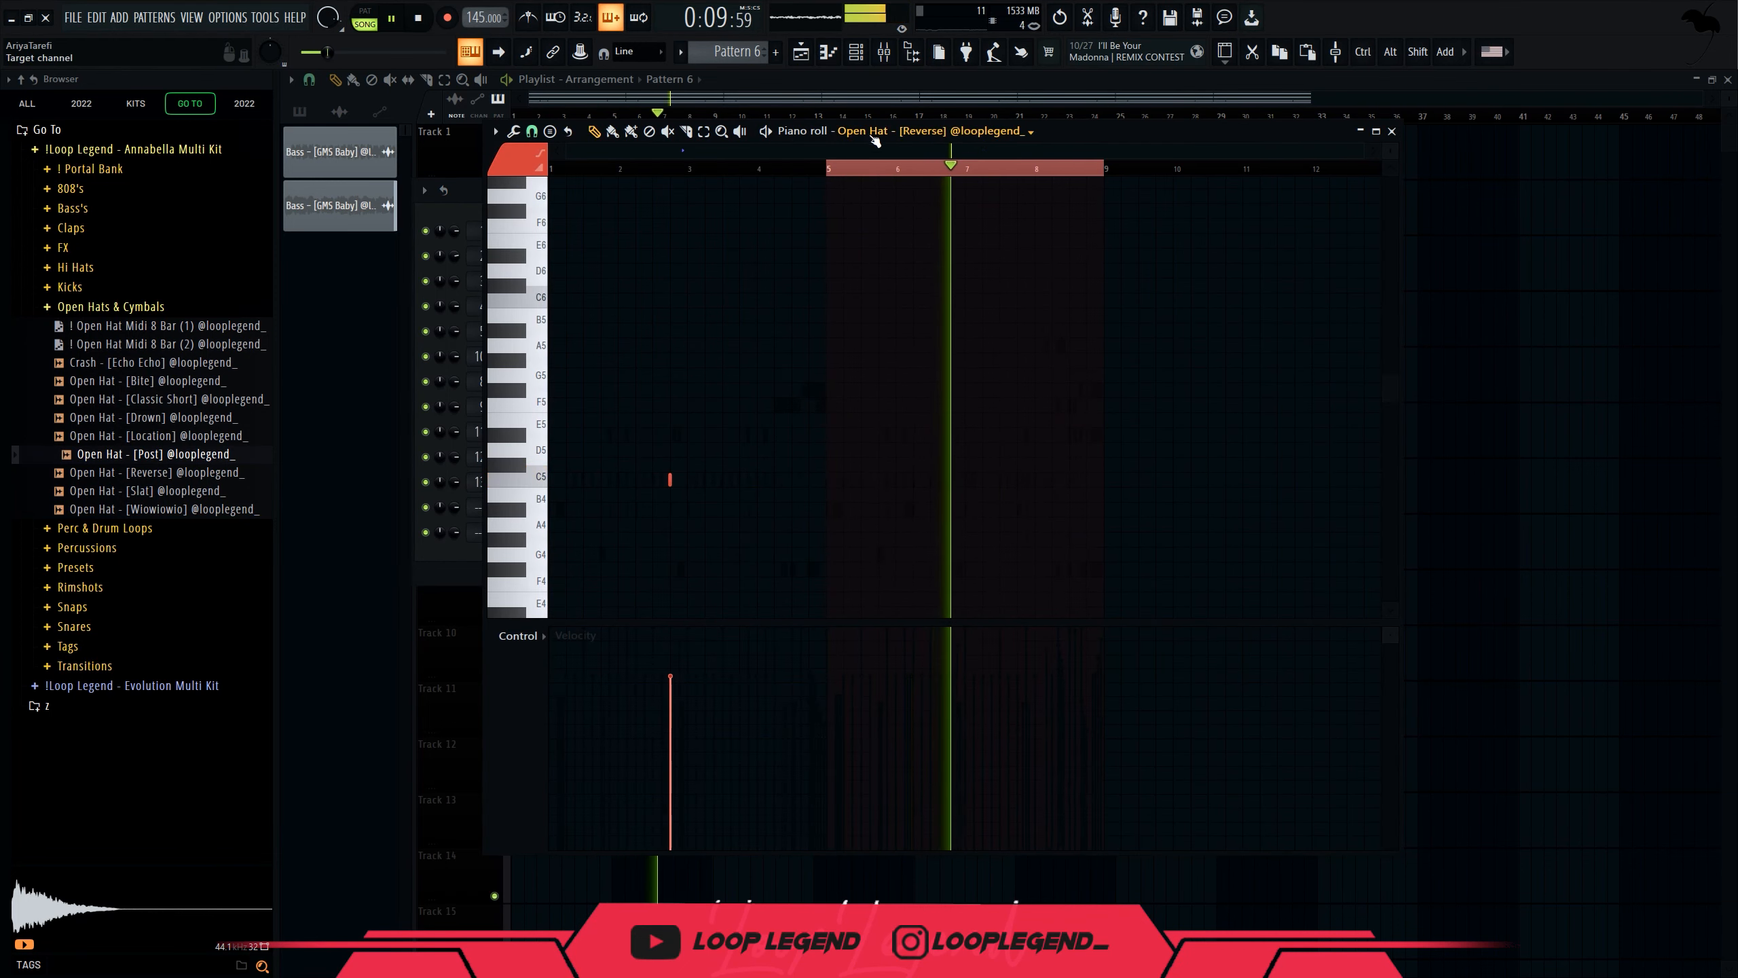
pyautogui.hotkey('ctrl', 'a')
pyautogui.hotkey('ctrl', 'b')
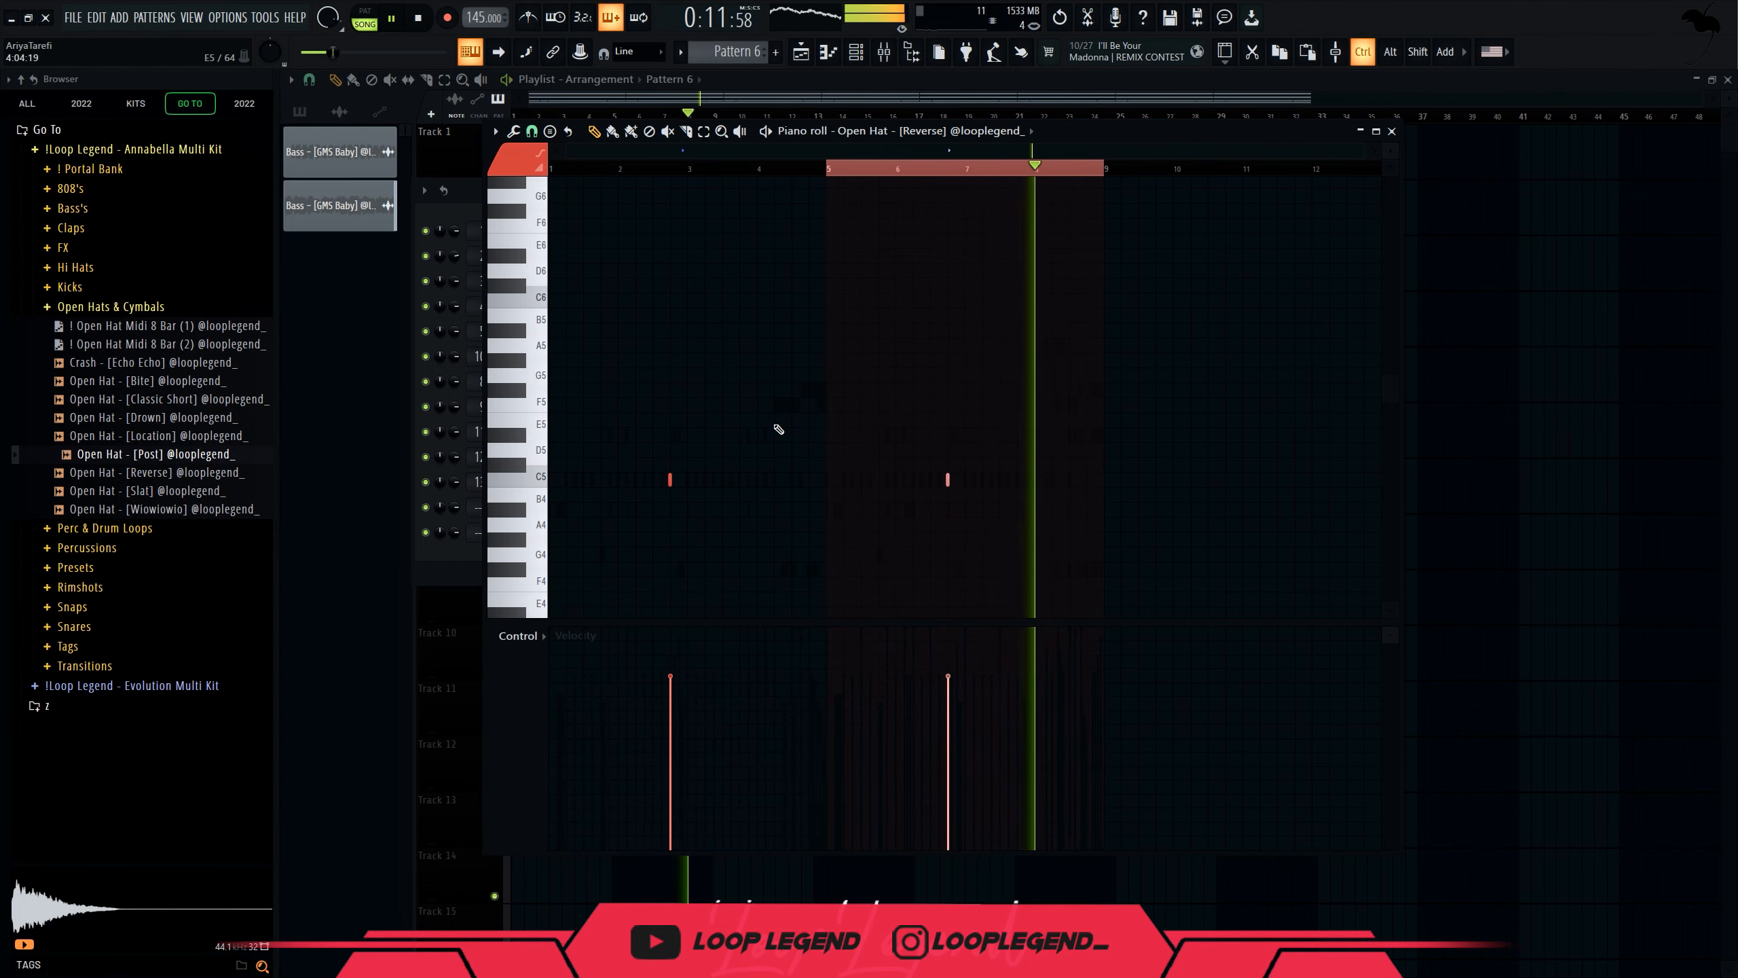
pyautogui.press('F6')
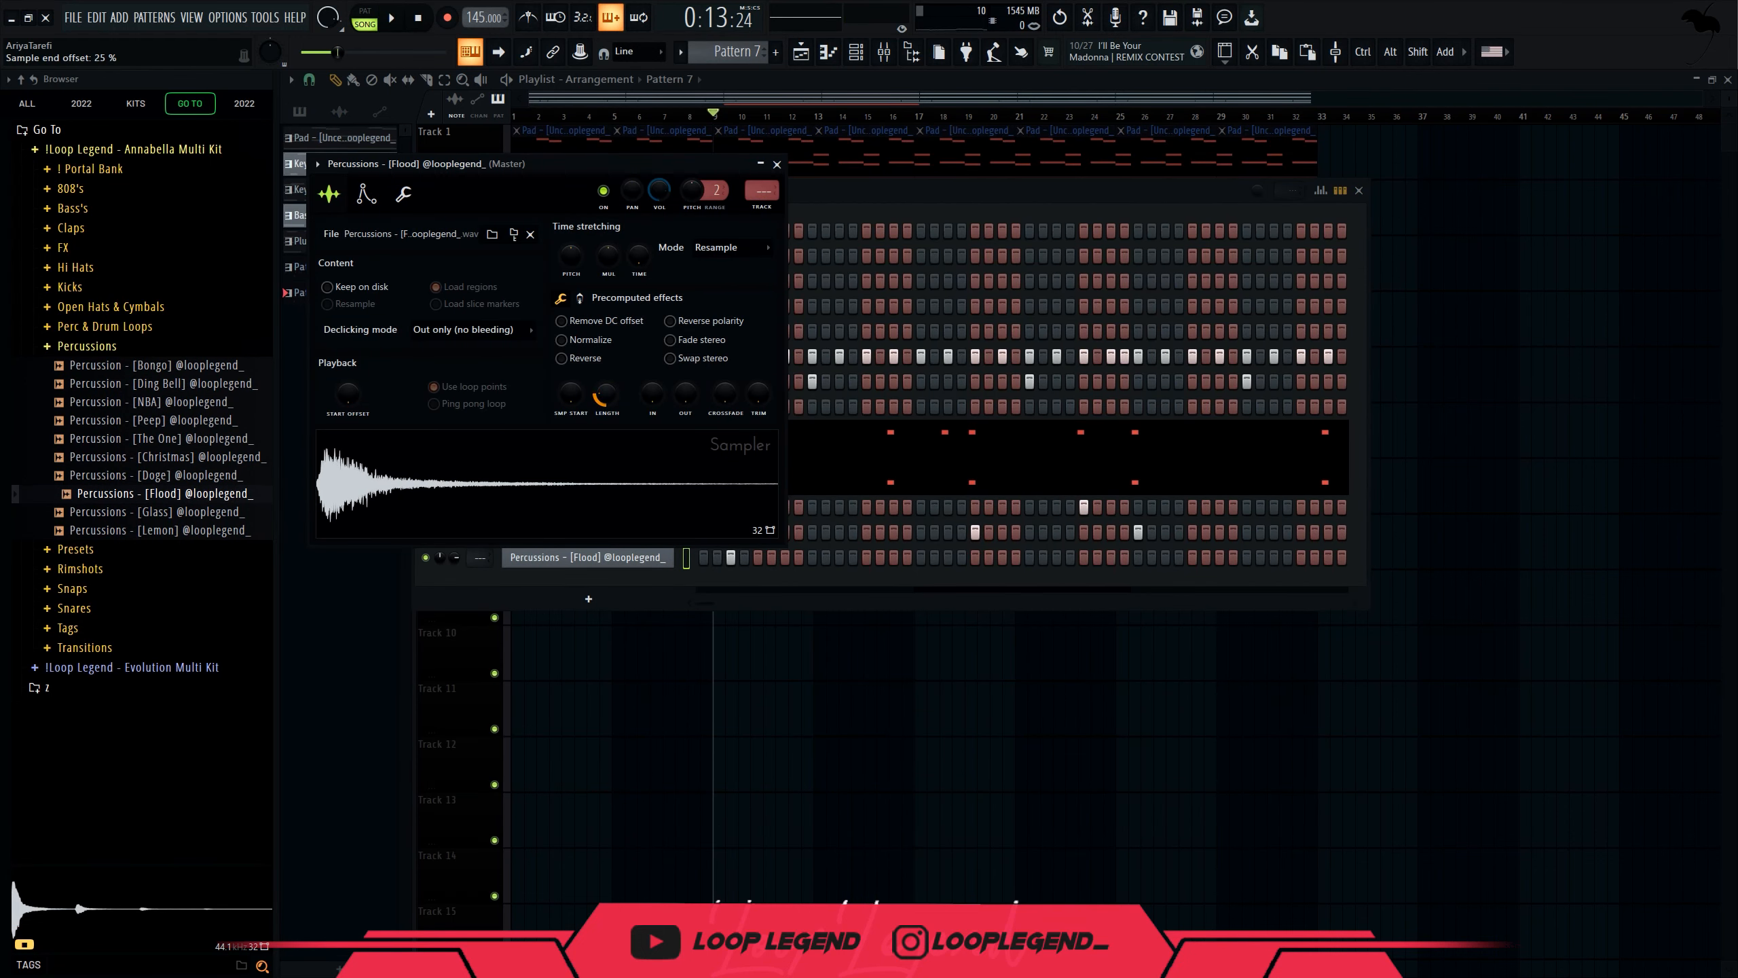
# Switch on a Flood percussion step and duplicate bars 1–3 into bars 3–5.
pyautogui.press('space')
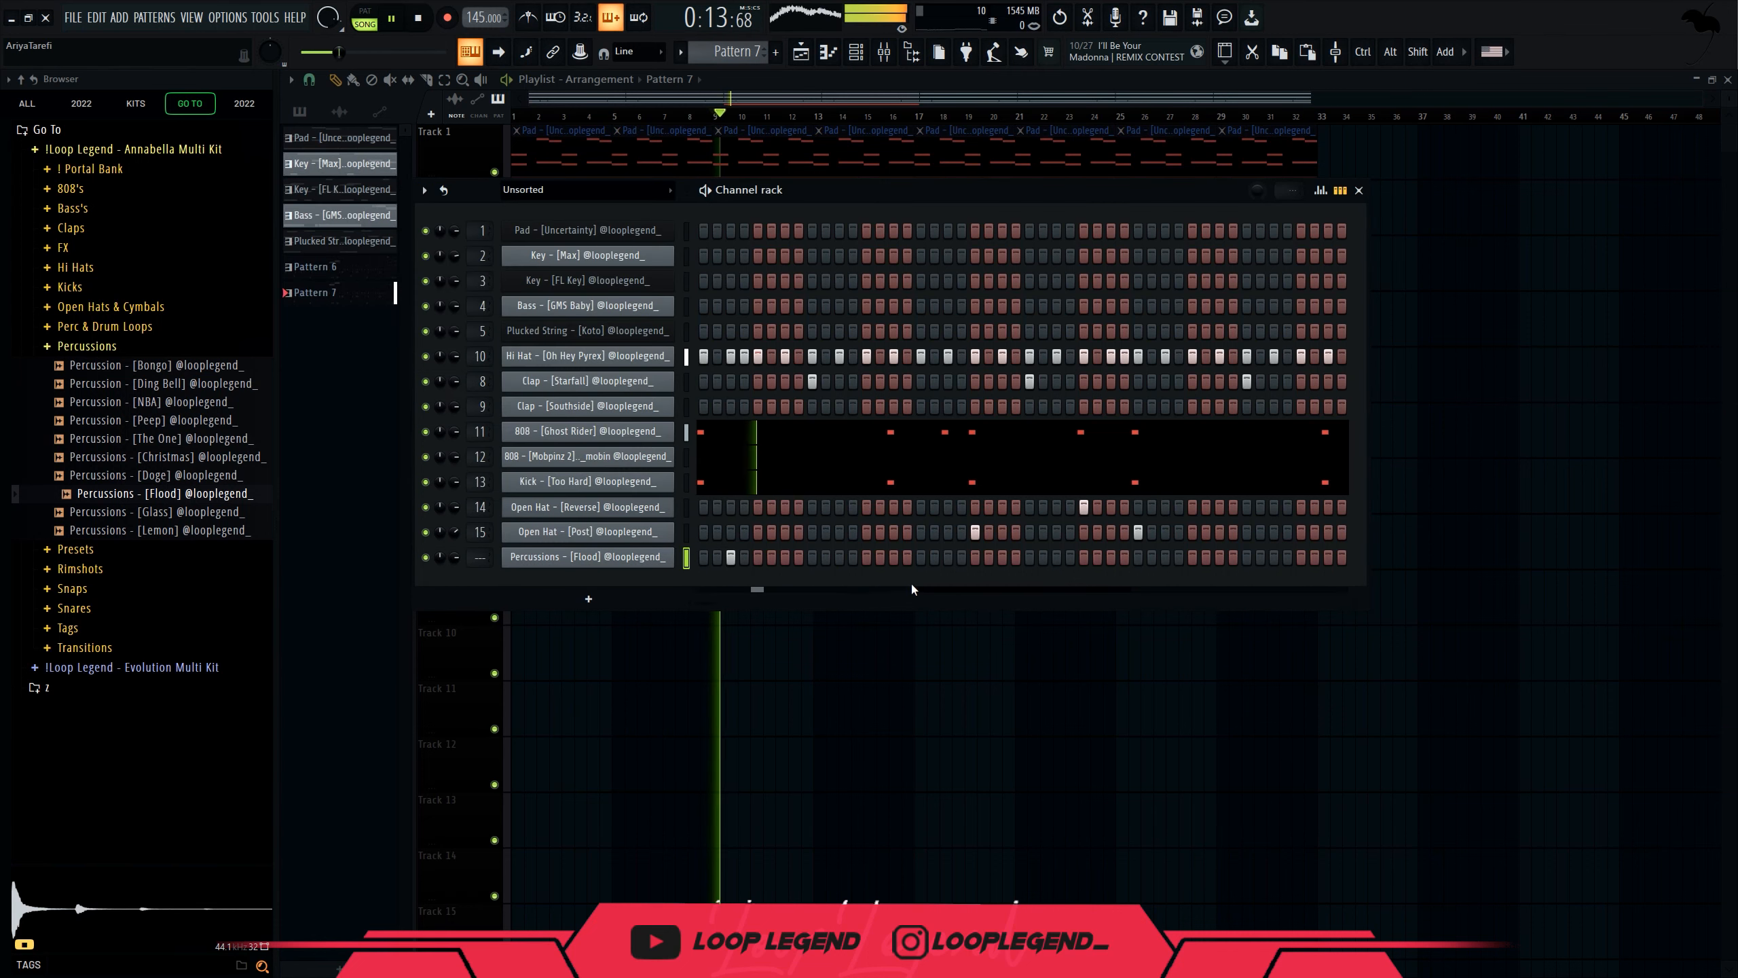
pyautogui.click(893, 558)
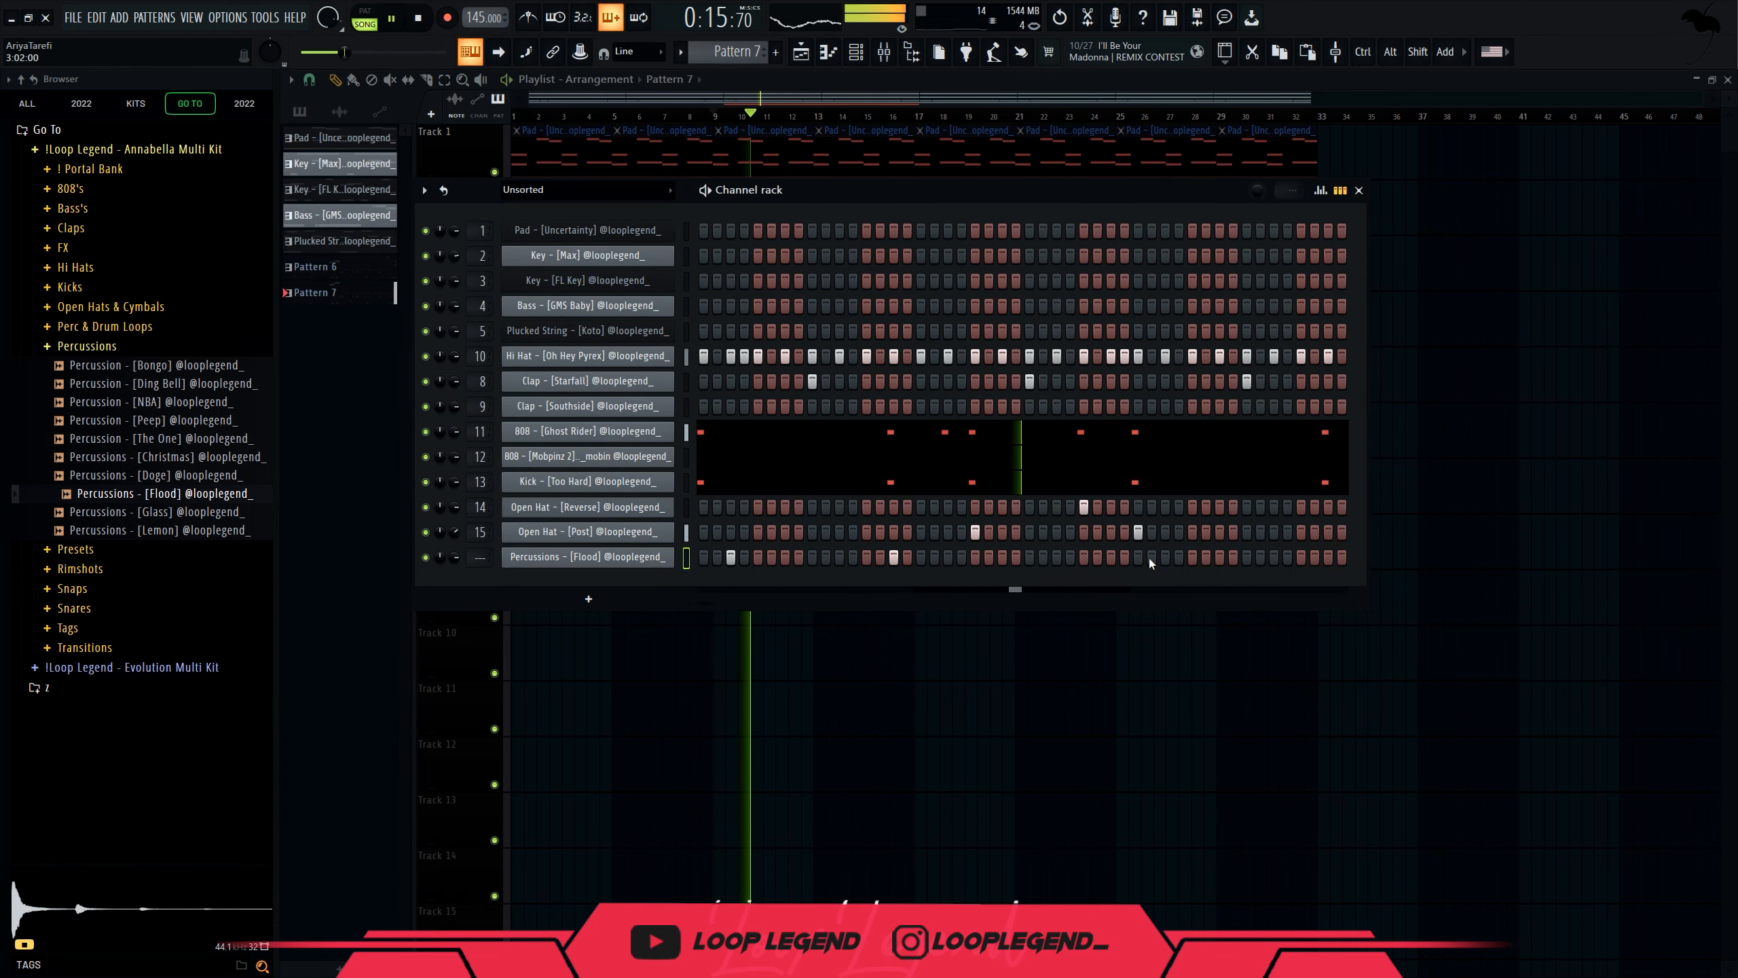
pyautogui.press('F7')
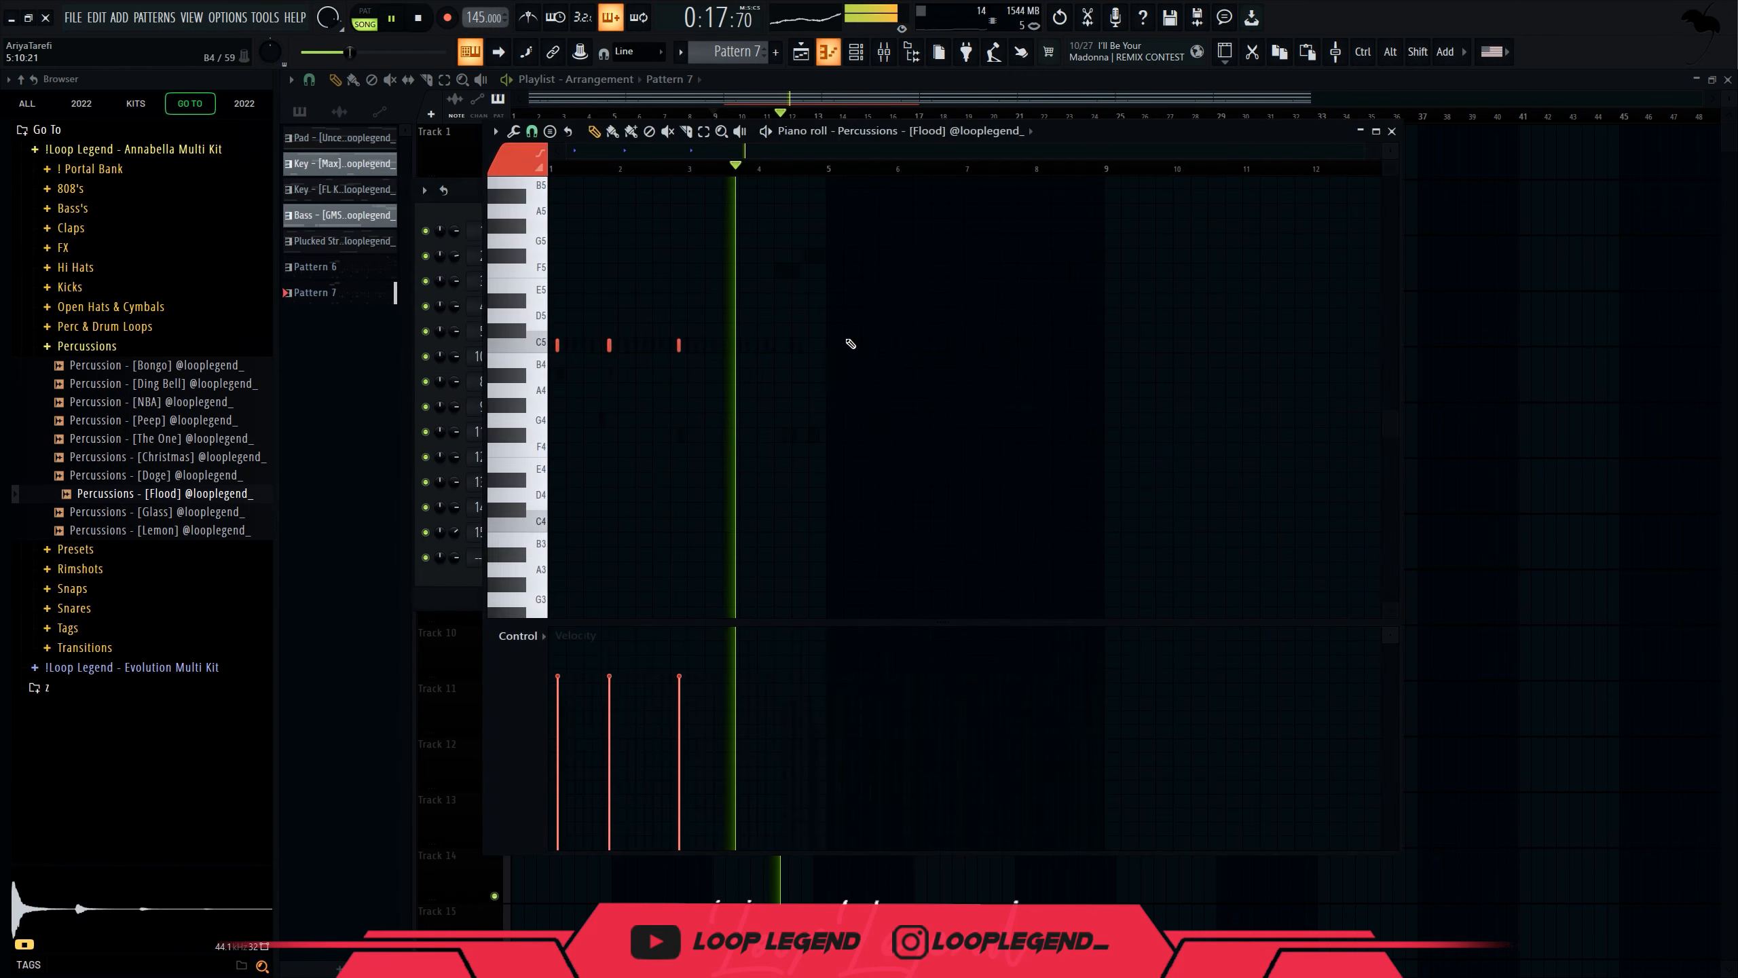
pyautogui.moveTo(570, 165); pyautogui.dragTo(665, 164)
pyautogui.hotkey('ctrl', 'b')
pyautogui.press('space')
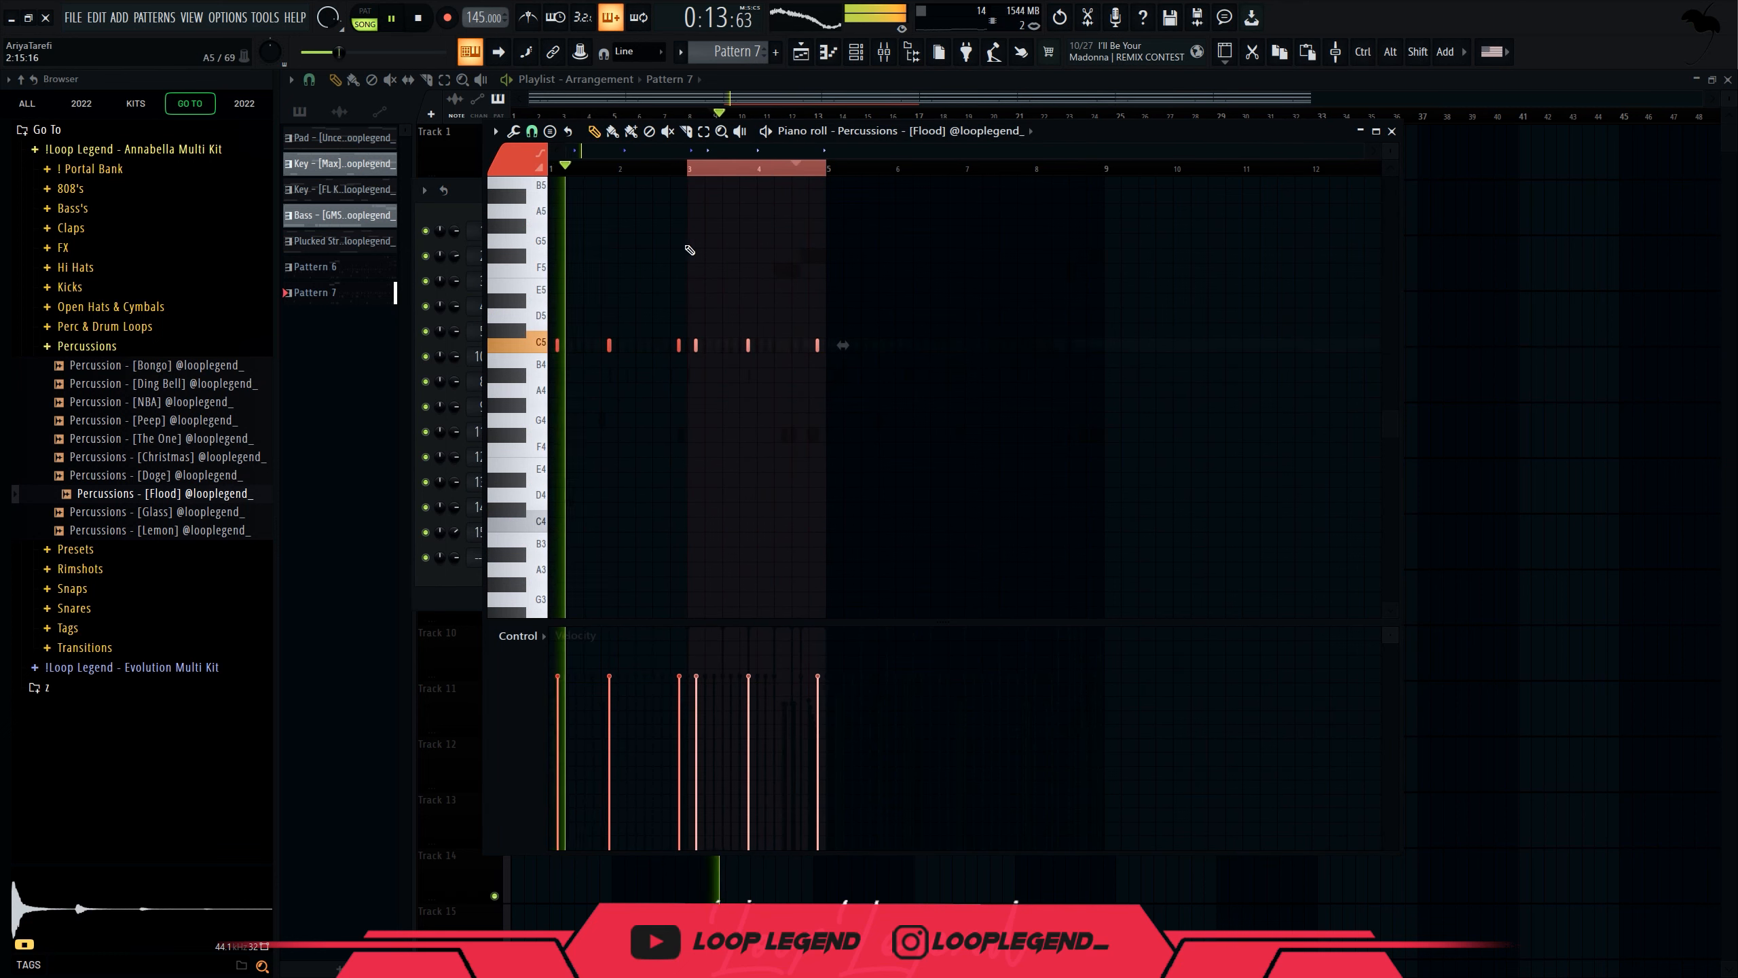
pyautogui.keyDown('ctrl'); pyautogui.click(689, 226); pyautogui.keyUp('ctrl')
# Lower the second percussion hit's velocity to 61% and add a softer C5 note near bar 4.6.
pyautogui.scroll(2, 708, 330)
pyautogui.click(680, 706)
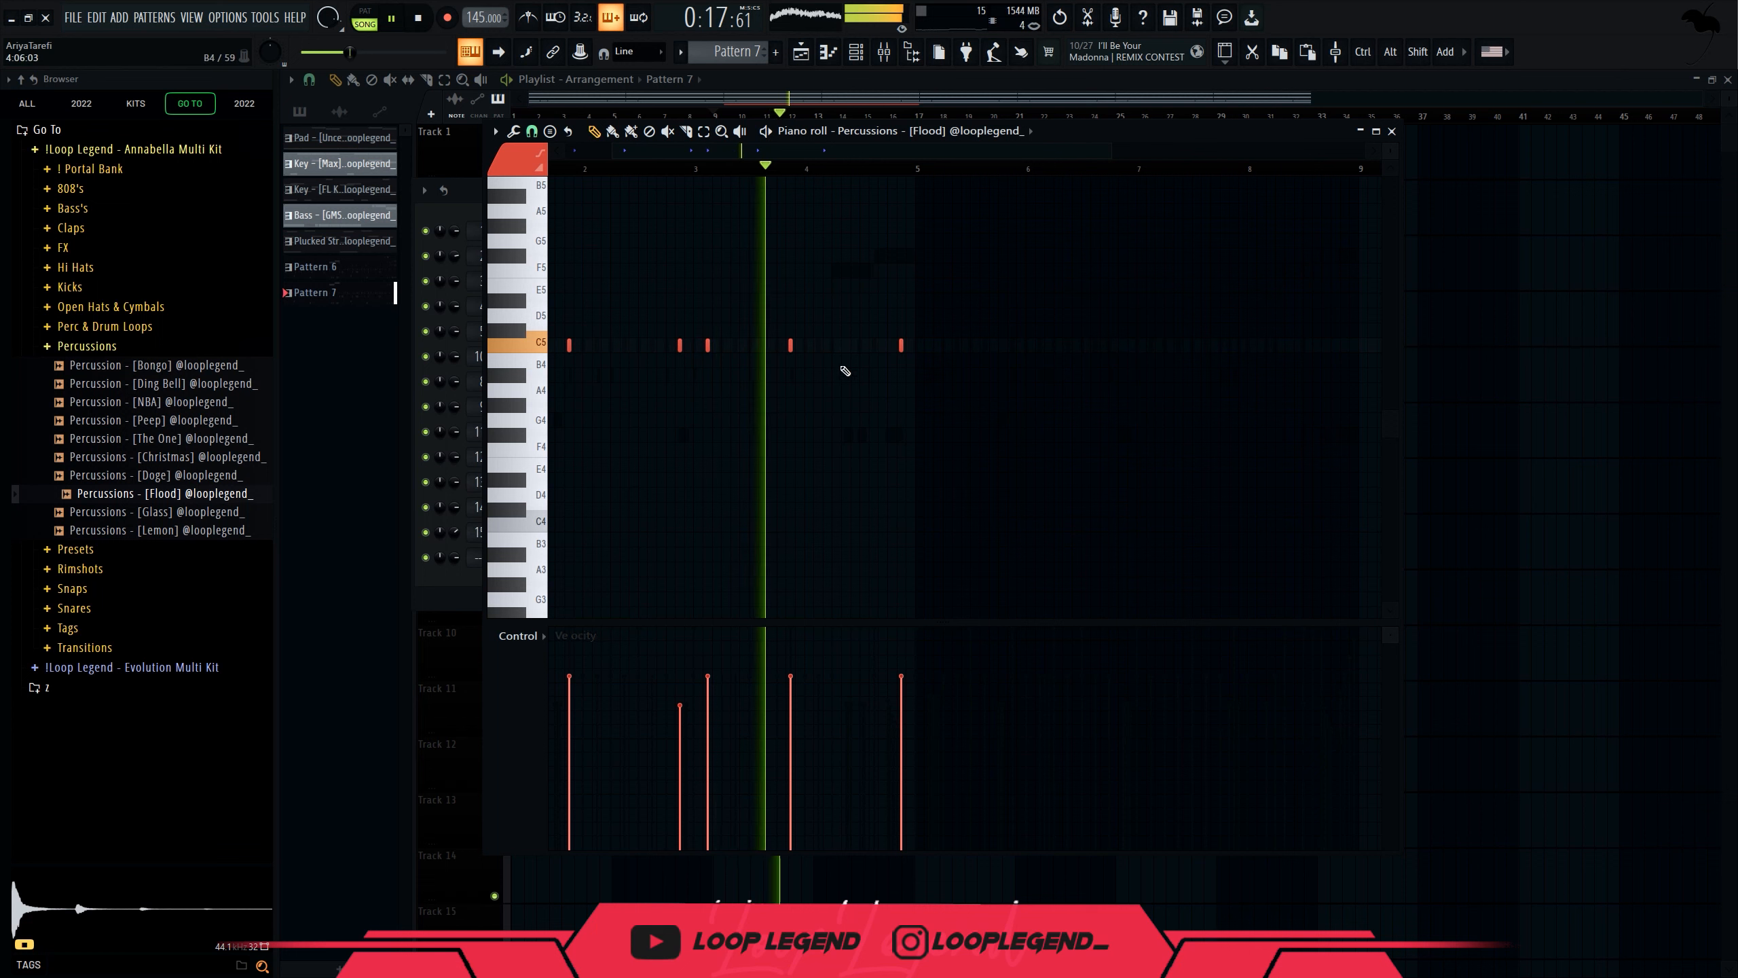
pyautogui.scroll(3, 845, 371)
pyautogui.click(911, 345)
pyautogui.rightClick(917, 353)
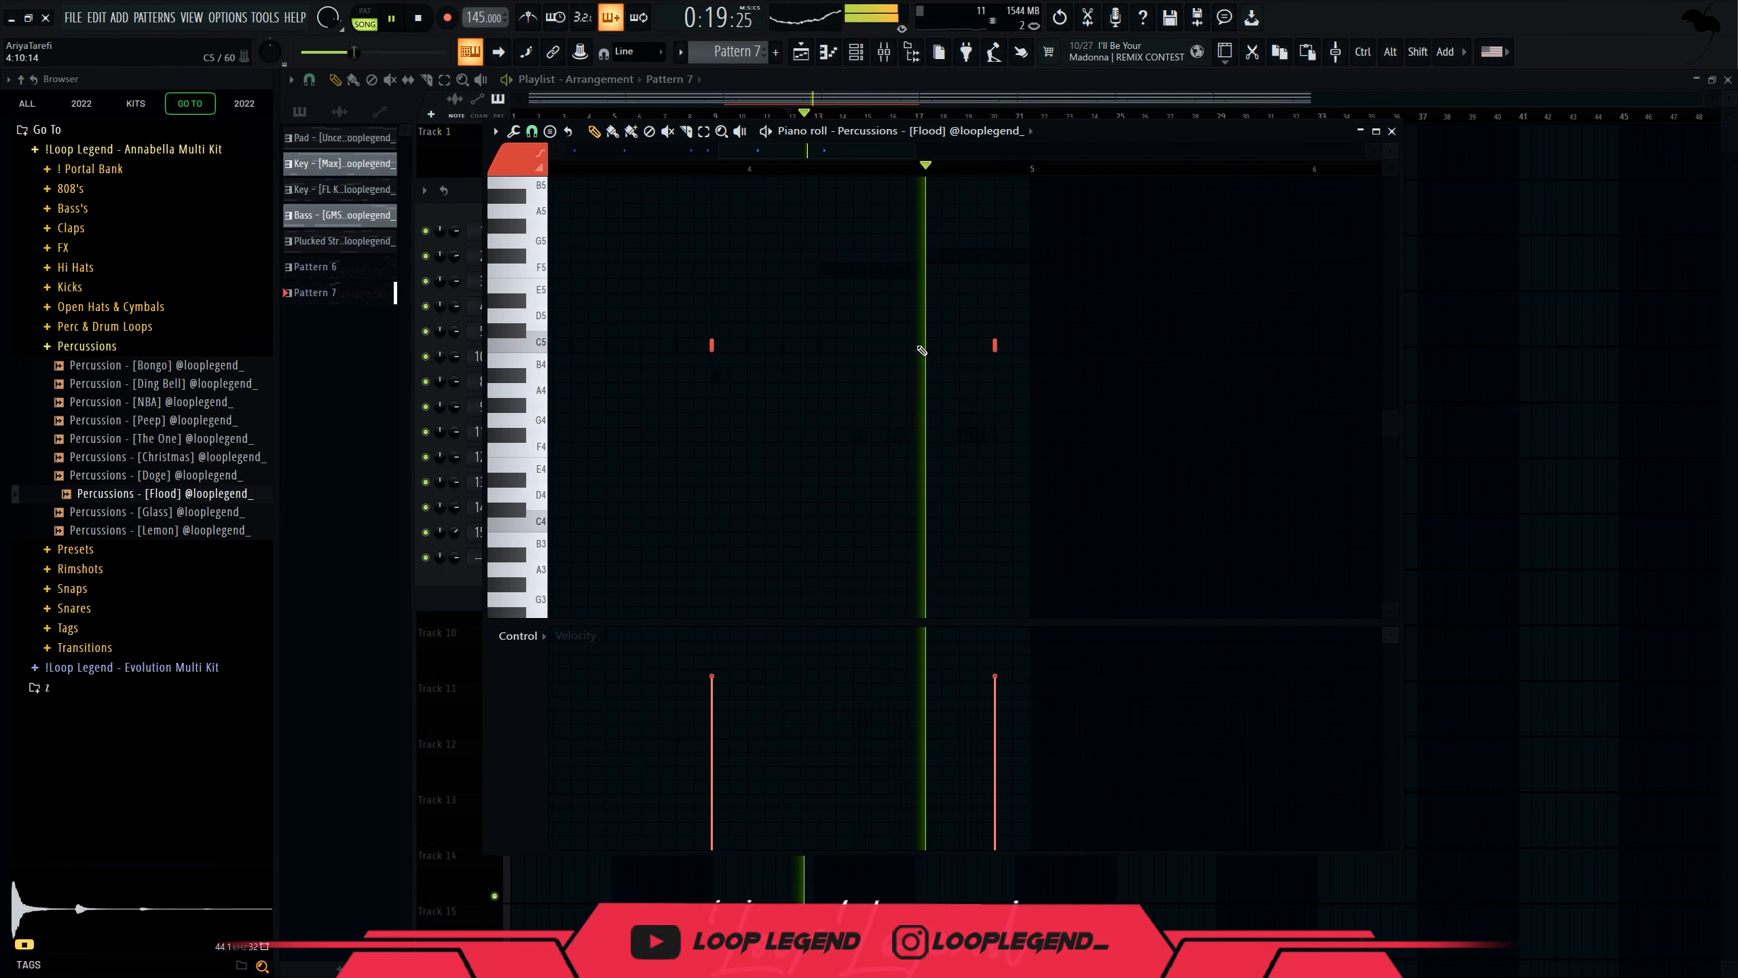
pyautogui.click(925, 346)
pyautogui.scroll(-3, 995, 349)
# Duplicate percussion bars 1–5 into bars 5–9.
pyautogui.keyDown('ctrl'); pyautogui.moveTo(973, 169); pyautogui.dragTo(551, 170); pyautogui.keyUp('ctrl')
pyautogui.hotkey('ctrl', 'b')
pyautogui.scroll(-2, 945, 397)
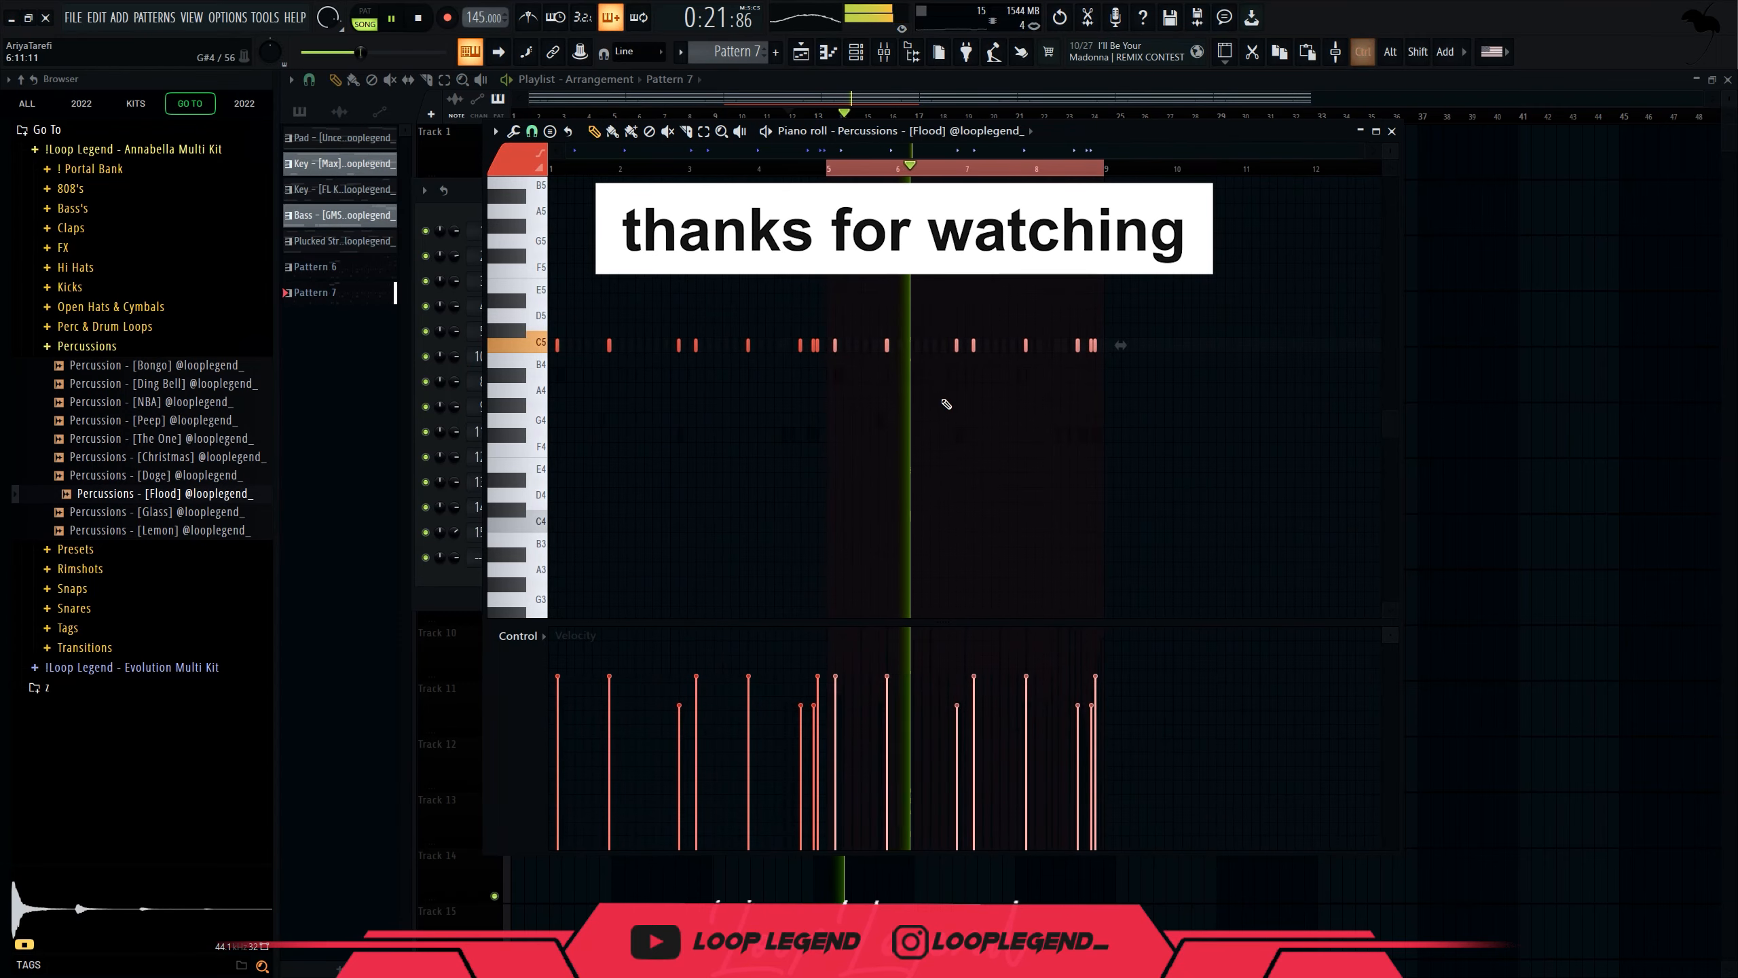
pyautogui.press('F6')
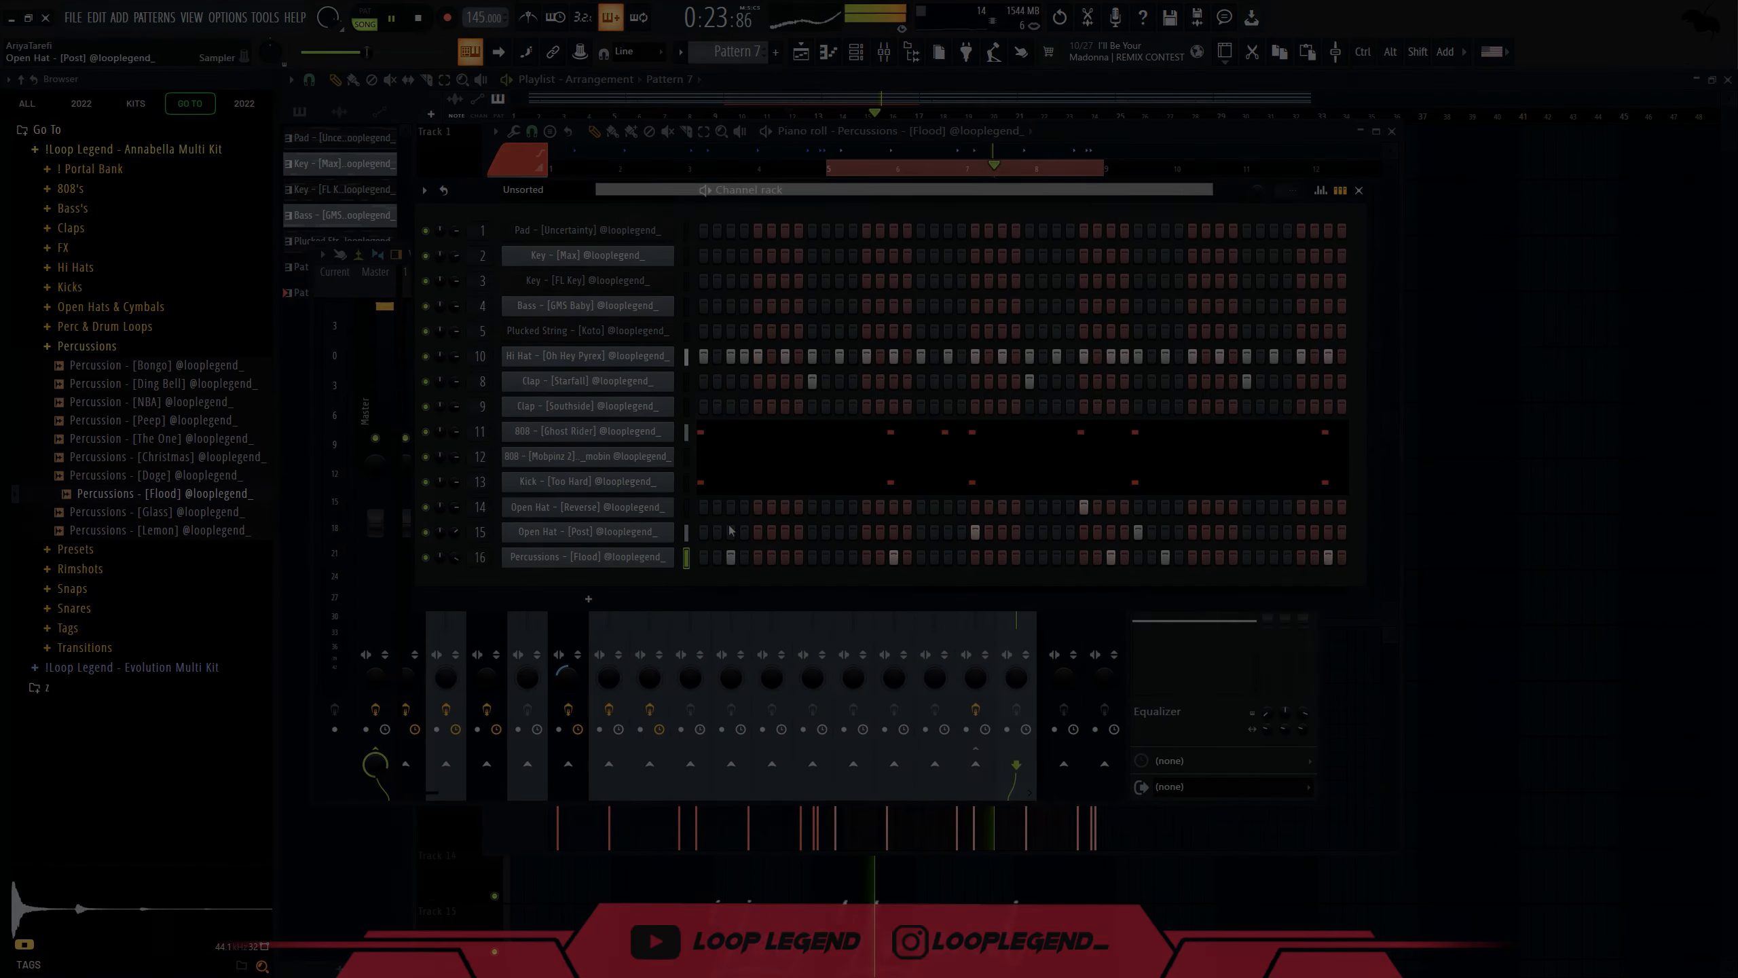